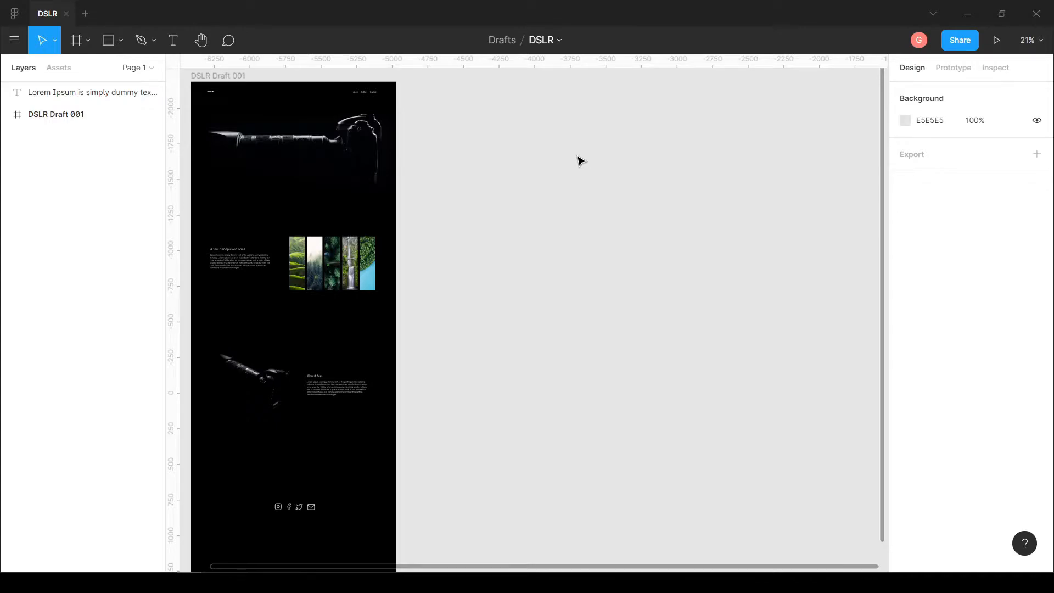
Add a MacBook Pro frame (1440 × 900) to the canvas next to the DSLR Draft 001 frame
{"action": "left_click", "coordinate": [87, 41]}
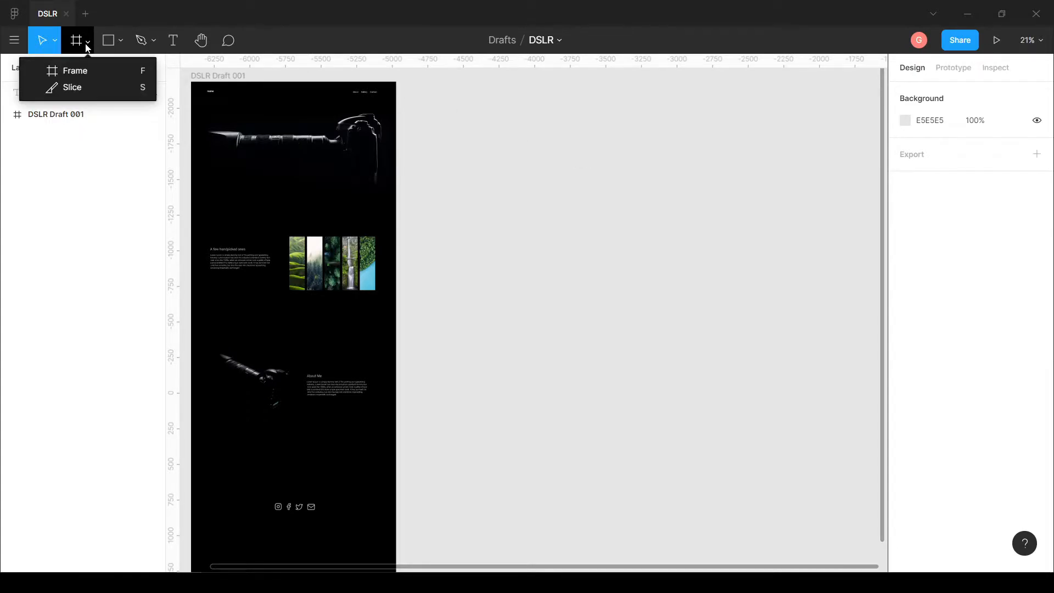
{"action": "left_click", "coordinate": [87, 70]}
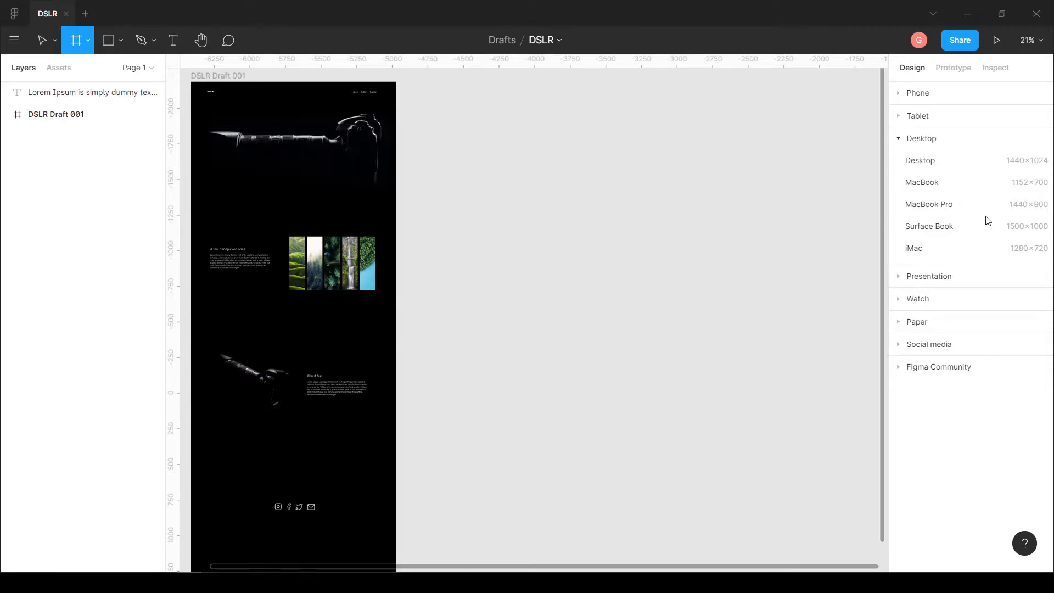
{"action": "left_click", "coordinate": [938, 211]}
{"action": "left_click_drag", "start_coordinate": [529, 341], "coordinate": [510, 172]}
{"action": "scroll", "coordinate": [713, 184], "scroll_direction": "left", "scroll_amount": 3}
{"action": "scroll", "coordinate": [713, 184], "scroll_direction": "up", "scroll_amount": 2}
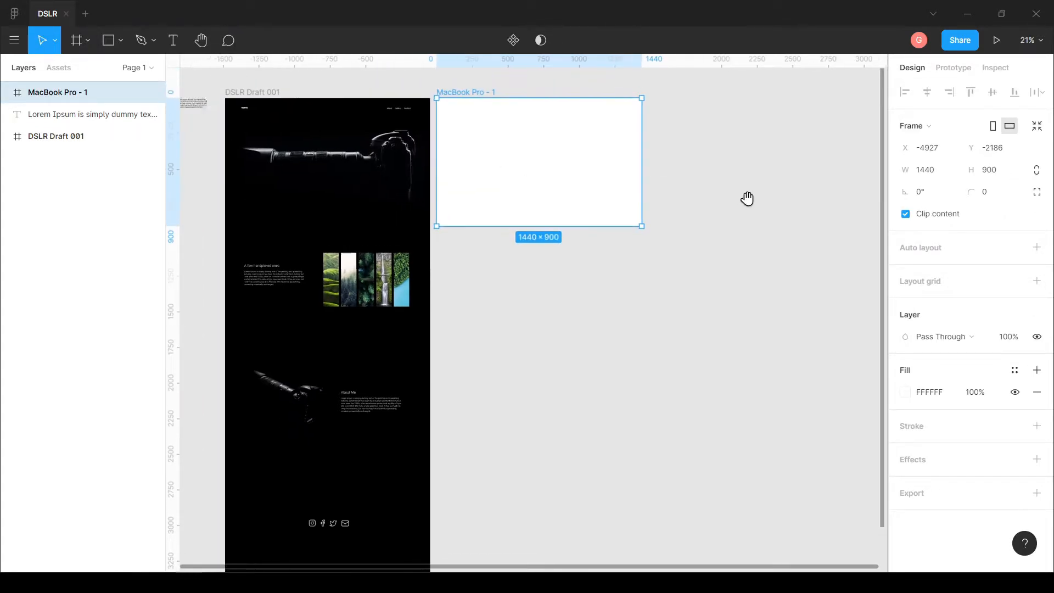
{"action": "left_click", "coordinate": [829, 268]}
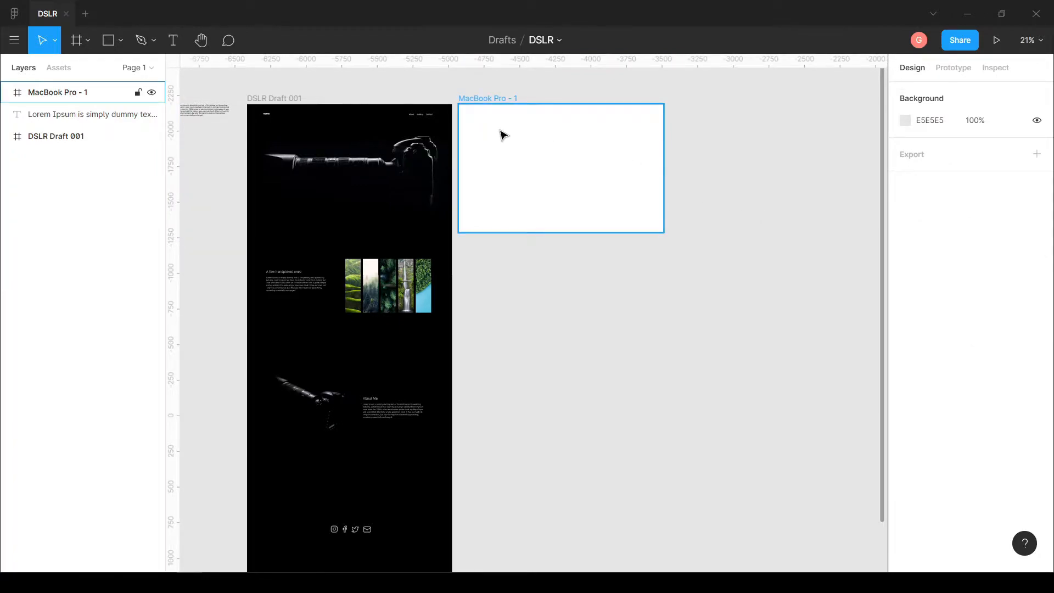
Change the fill of the MacBook Pro - 1 frame to black
{"action": "left_click", "coordinate": [578, 141]}
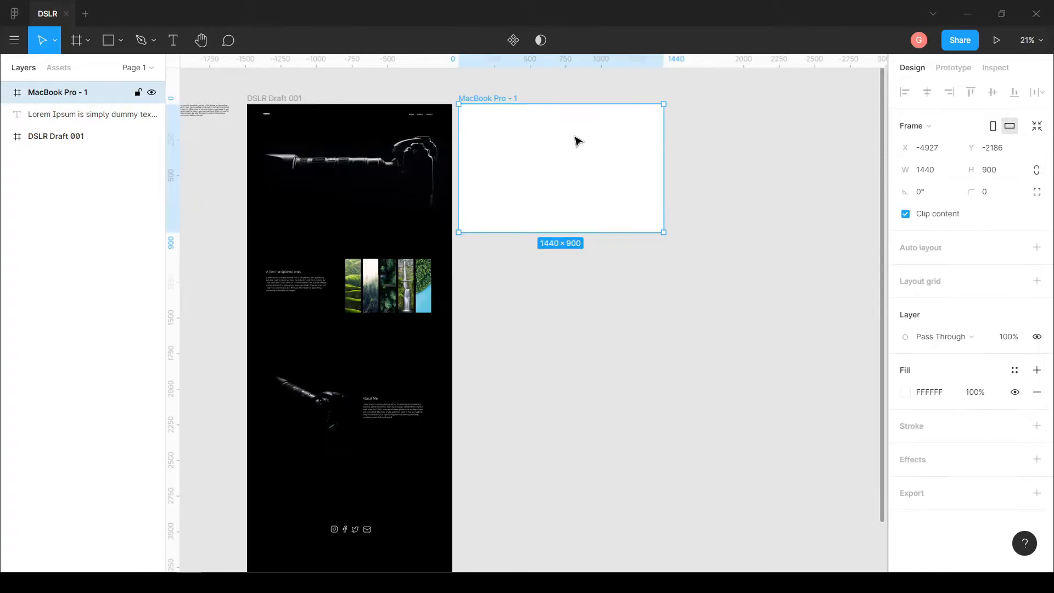
{"action": "left_click", "coordinate": [905, 393]}
{"action": "left_click_drag", "start_coordinate": [725, 234], "coordinate": [701, 405]}
{"action": "left_click", "coordinate": [693, 247]}
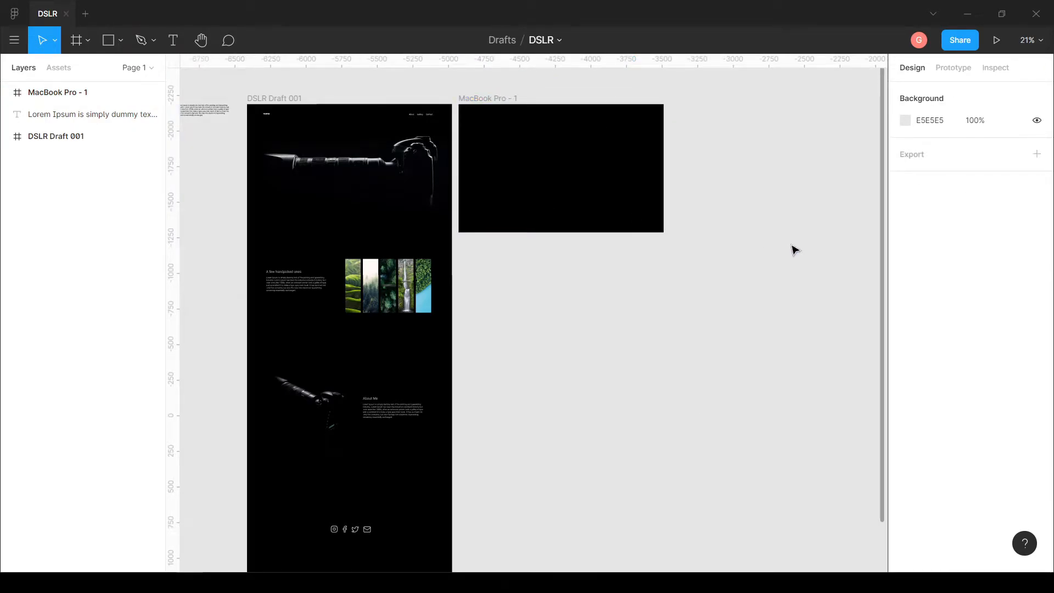
Load all seven pictures from the DSLR project's Assets folder for placement as images
{"action": "scroll", "coordinate": [771, 285], "scroll_direction": "down", "scroll_amount": 2}
{"action": "scroll", "coordinate": [763, 269], "scroll_direction": "down", "scroll_amount": 2}
{"action": "scroll", "coordinate": [745, 265], "scroll_direction": "down", "scroll_amount": 1}
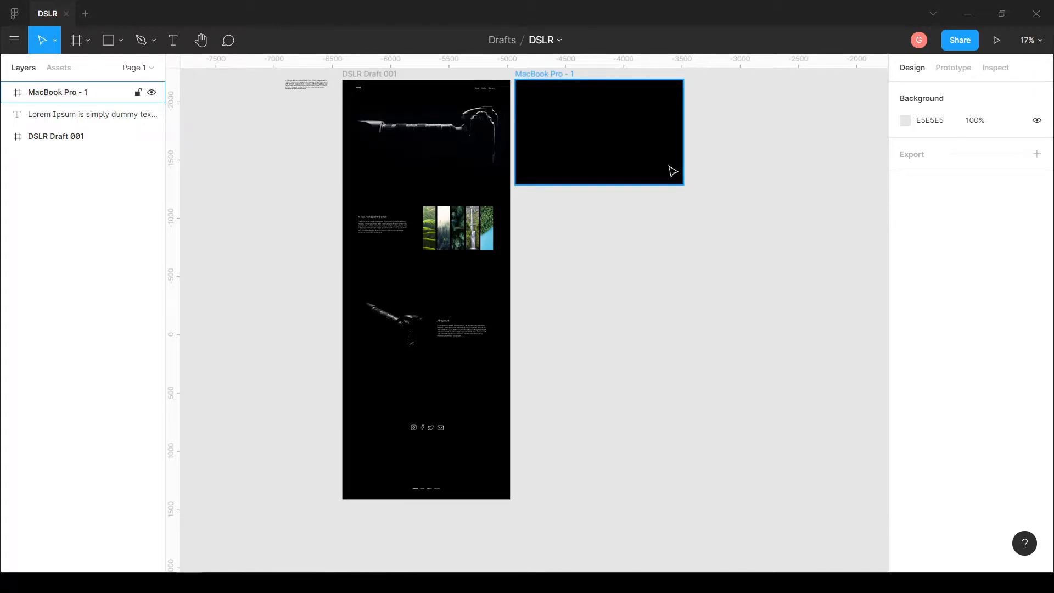
{"action": "left_click_drag", "start_coordinate": [726, 165], "coordinate": [647, 185]}
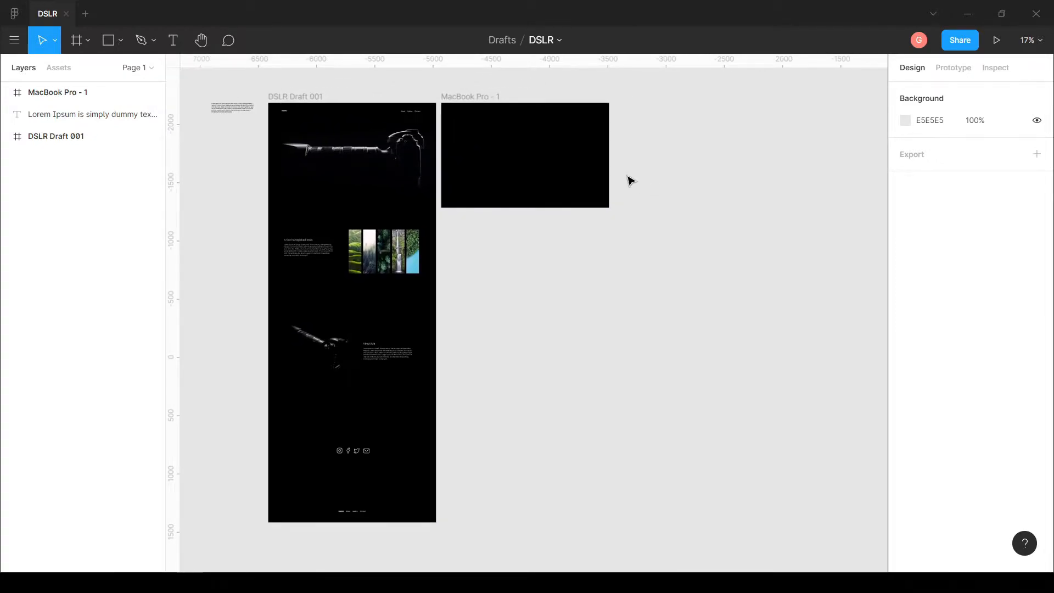
{"action": "left_click", "coordinate": [122, 42]}
{"action": "left_click", "coordinate": [115, 171]}
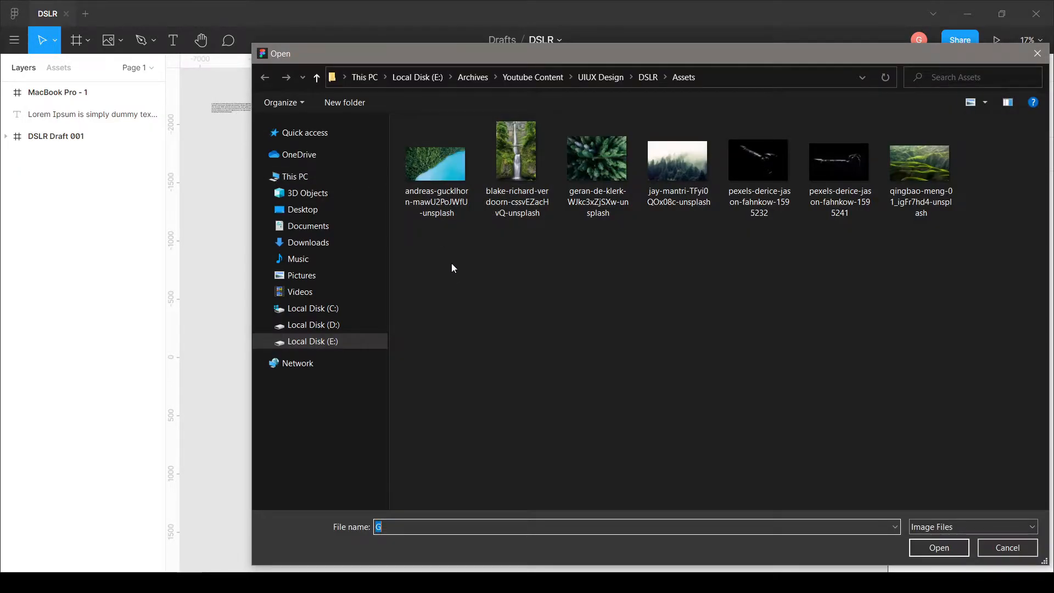
{"action": "left_click_drag", "start_coordinate": [453, 262], "coordinate": [946, 155]}
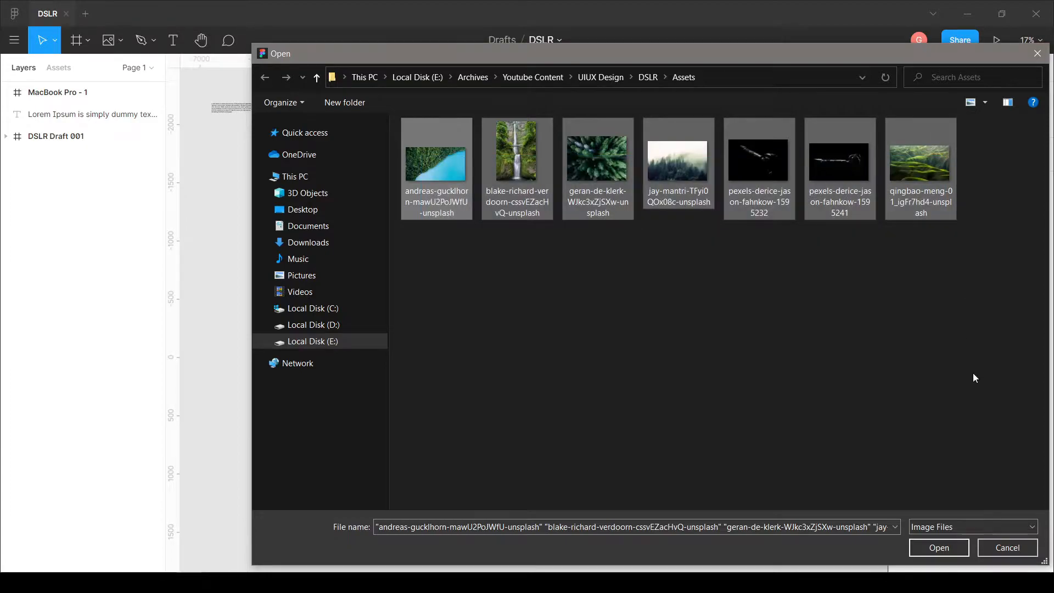
{"action": "left_click", "coordinate": [937, 546]}
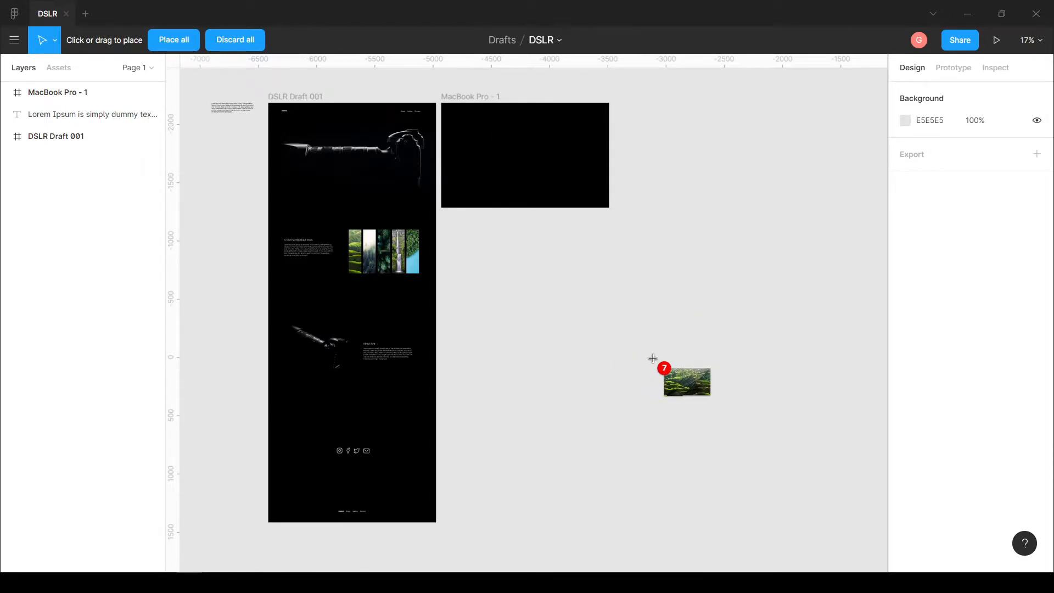
Place the seven loaded images one by one on the empty canvas below the two frames
{"action": "scroll", "coordinate": [653, 357], "scroll_direction": "down", "scroll_amount": 8}
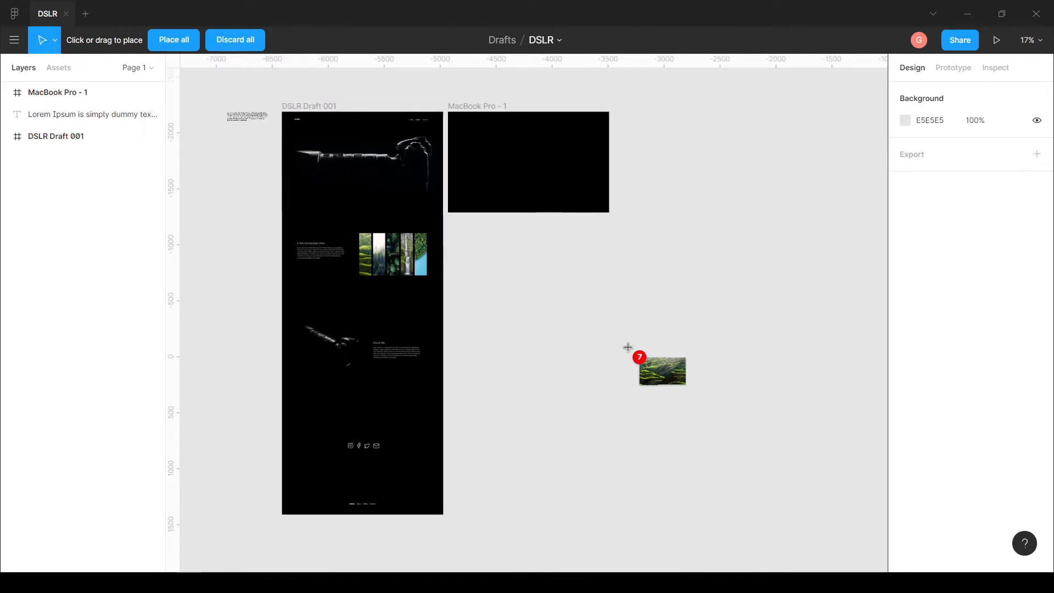
{"action": "left_click_drag", "start_coordinate": [556, 315], "coordinate": [423, 153]}
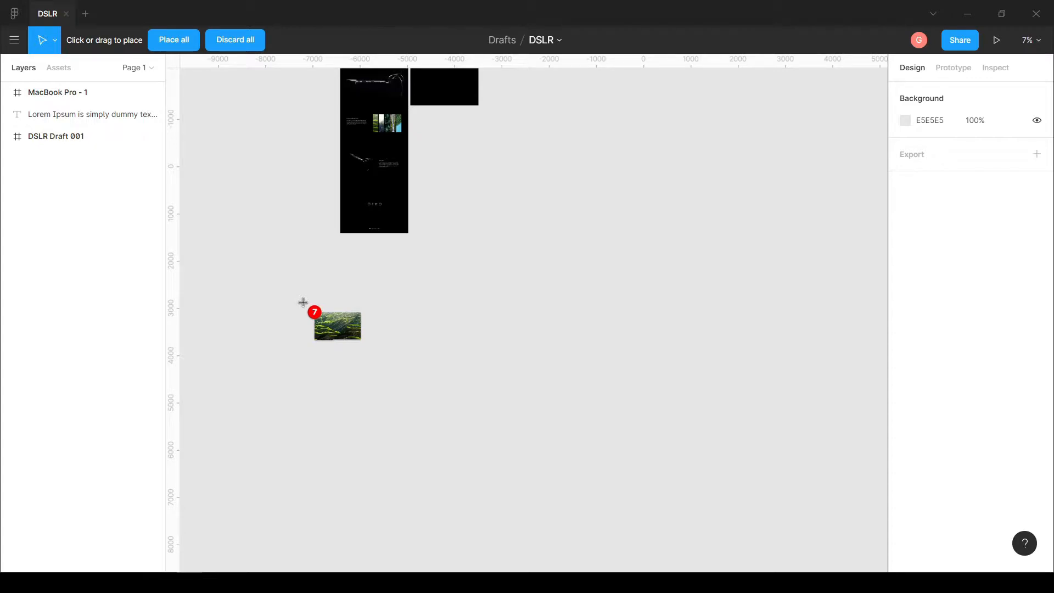
{"action": "left_click", "coordinate": [252, 312]}
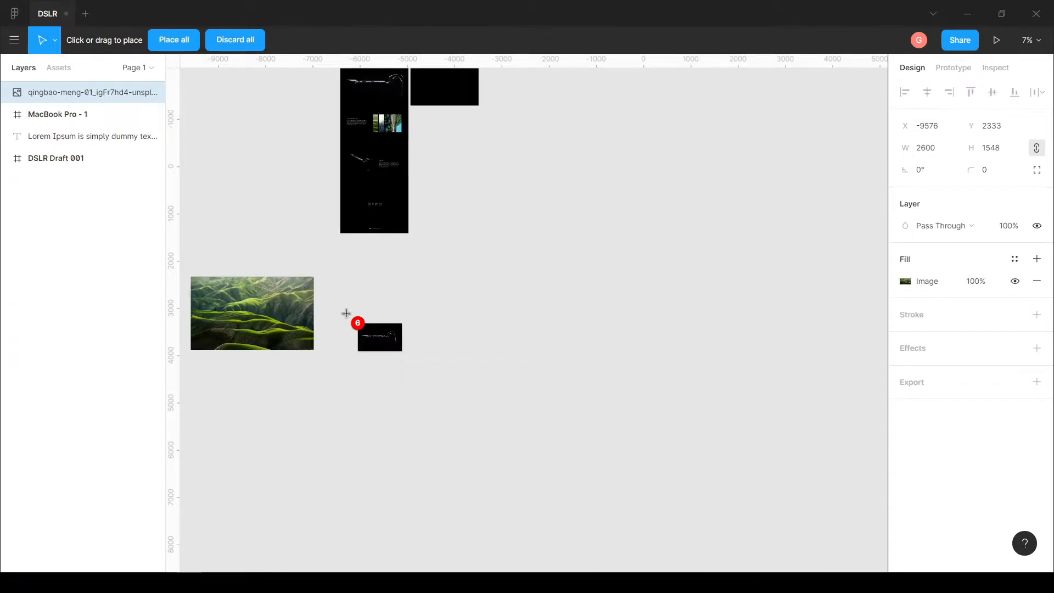
{"action": "left_click", "coordinate": [345, 312]}
{"action": "left_click", "coordinate": [458, 308]}
{"action": "left_click", "coordinate": [262, 439]}
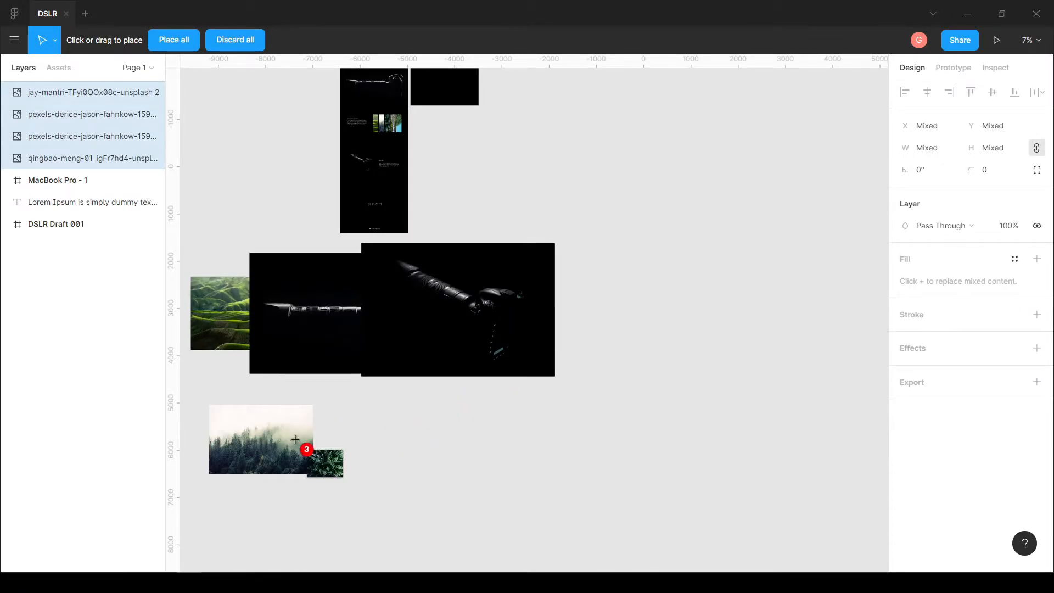
{"action": "left_click", "coordinate": [327, 442]}
{"action": "left_click", "coordinate": [406, 442]}
{"action": "left_click", "coordinate": [481, 446]}
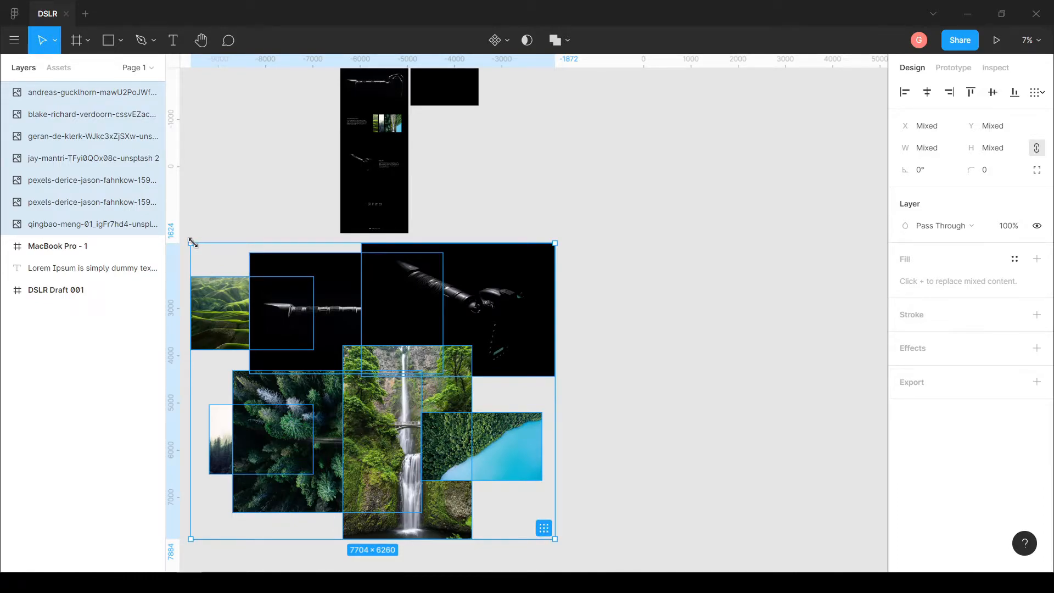
Scale the seven images down together beside the MacBook Pro frame and move the two camera images above the nature photos
{"action": "left_click_drag", "start_coordinate": [193, 243], "coordinate": [374, 392]}
{"action": "left_click_drag", "start_coordinate": [464, 454], "coordinate": [605, 214]}
{"action": "scroll", "coordinate": [510, 269], "scroll_direction": "up", "scroll_amount": 3}
{"action": "scroll", "coordinate": [584, 424], "scroll_direction": "up", "scroll_amount": 1}
{"action": "left_click_drag", "start_coordinate": [584, 424], "coordinate": [584, 351]}
{"action": "left_click", "coordinate": [583, 475]}
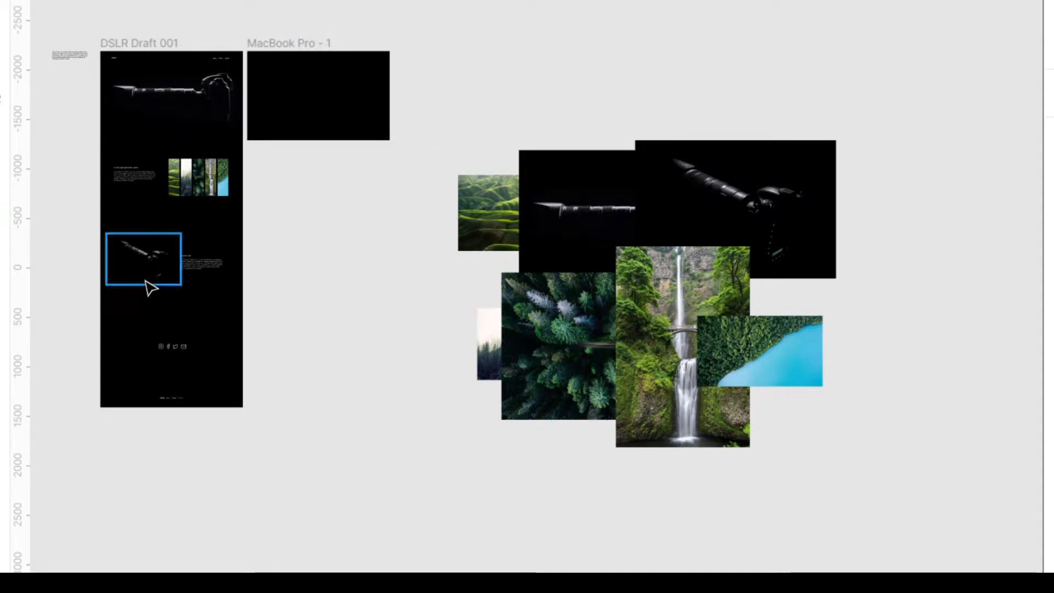
{"action": "left_click_drag", "start_coordinate": [788, 231], "coordinate": [942, 93]}
{"action": "left_click_drag", "start_coordinate": [674, 220], "coordinate": [738, 78]}
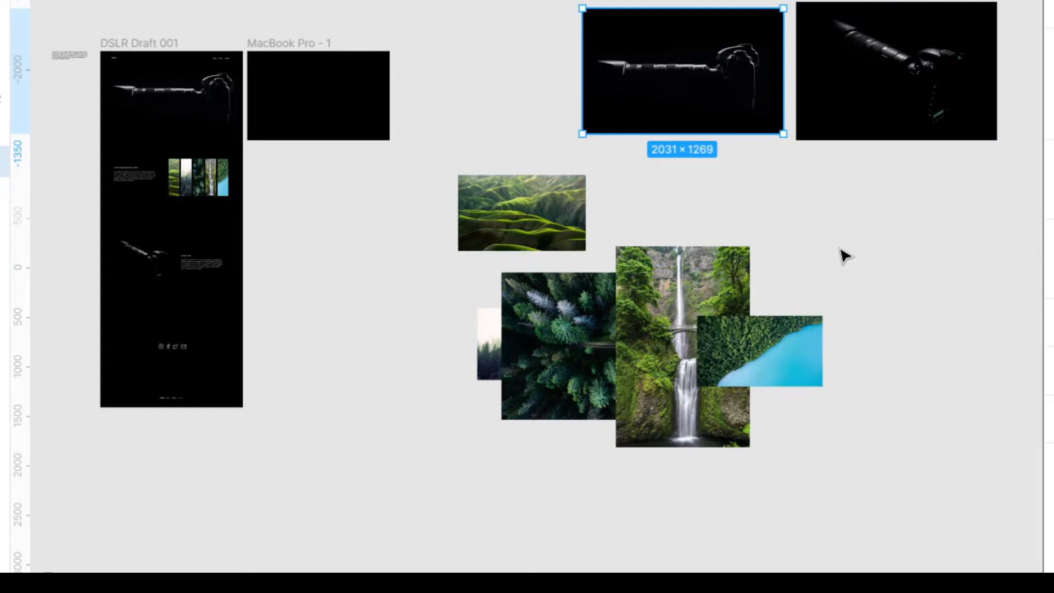
Resize the five nature photos to 108 wide and 377 high with proportions unconstrained
{"action": "left_click_drag", "start_coordinate": [866, 237], "coordinate": [426, 451]}
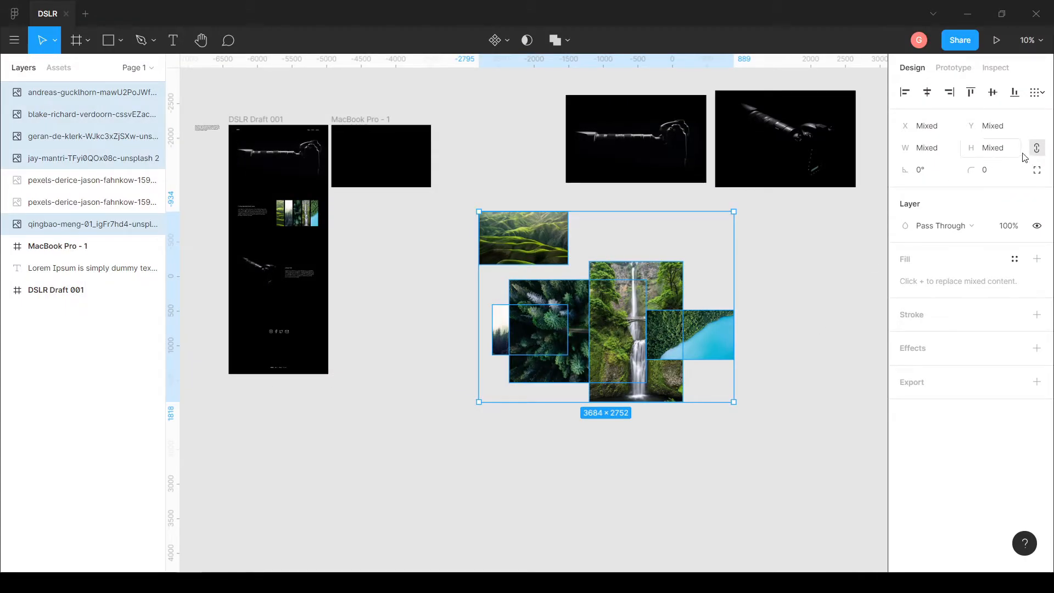
{"action": "left_click", "coordinate": [1036, 151]}
{"action": "left_click", "coordinate": [926, 149]}
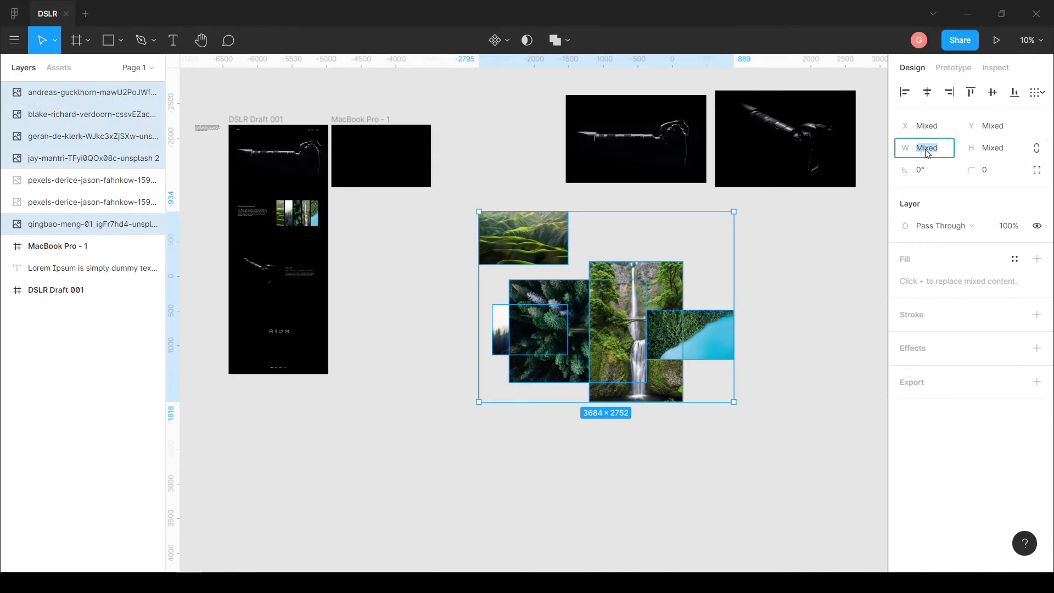
{"action": "type", "text": "108"}
{"action": "left_click", "coordinate": [997, 153]}
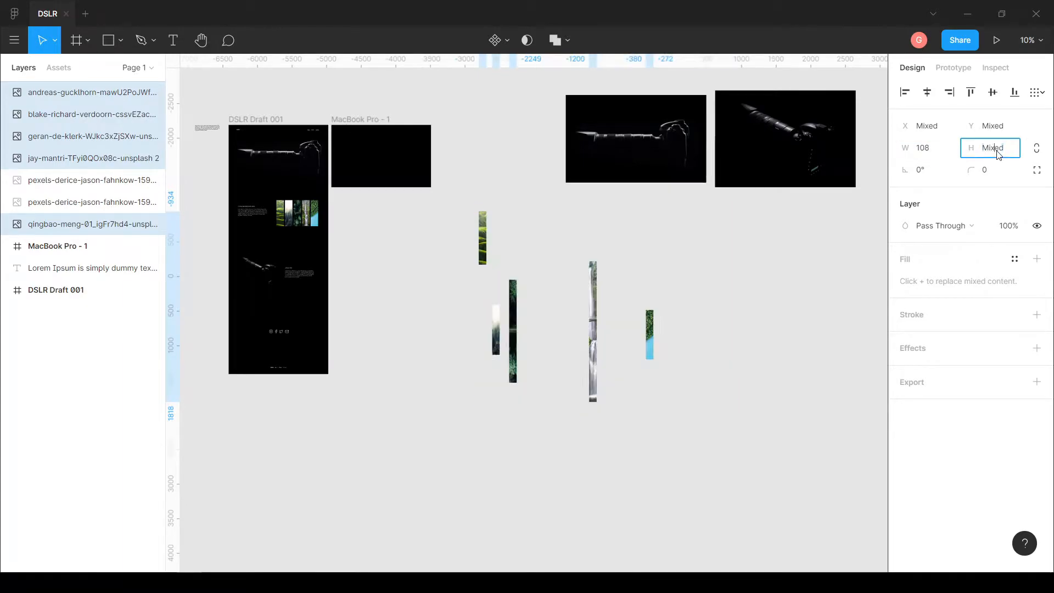
{"action": "type", "text": "377"}
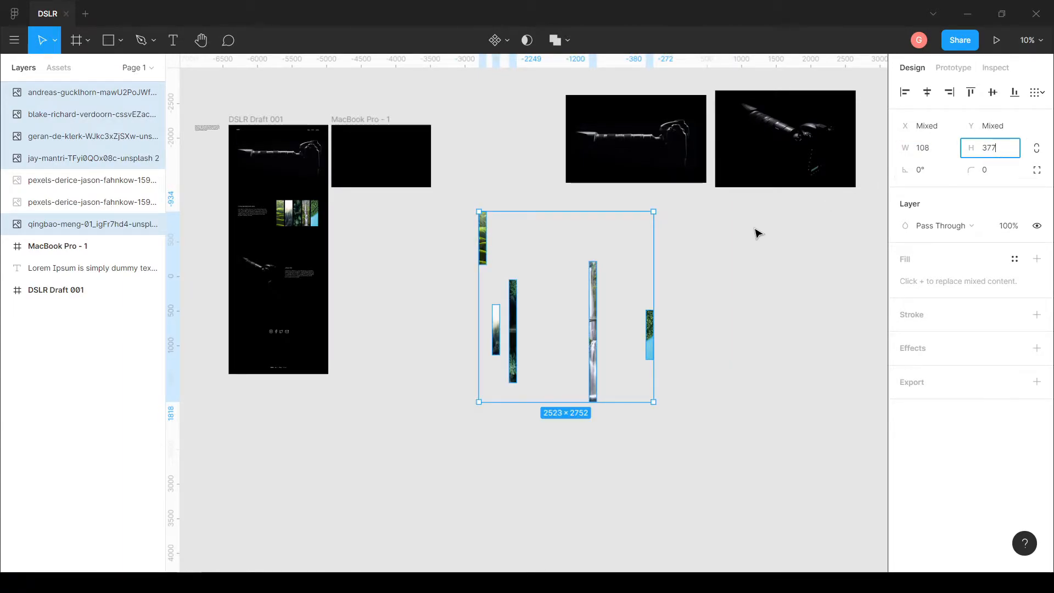
{"action": "left_click", "coordinate": [741, 254]}
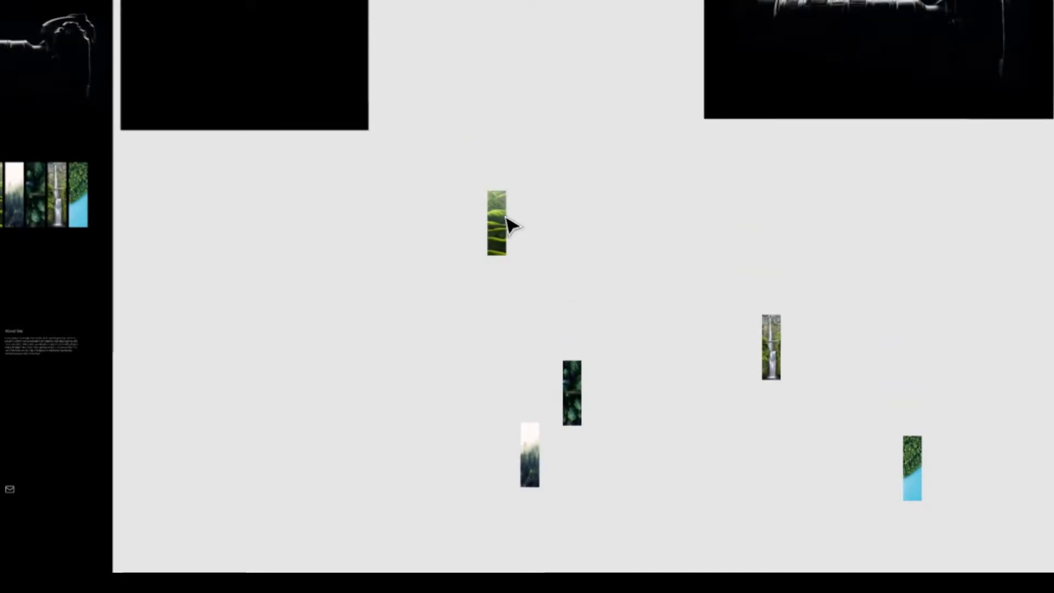
Line up the five nature photos in an evenly spaced row: hills, misty forest, dark trees, waterfall, lake
{"action": "left_click_drag", "start_coordinate": [506, 222], "coordinate": [448, 282]}
{"action": "left_click_drag", "start_coordinate": [529, 481], "coordinate": [469, 311]}
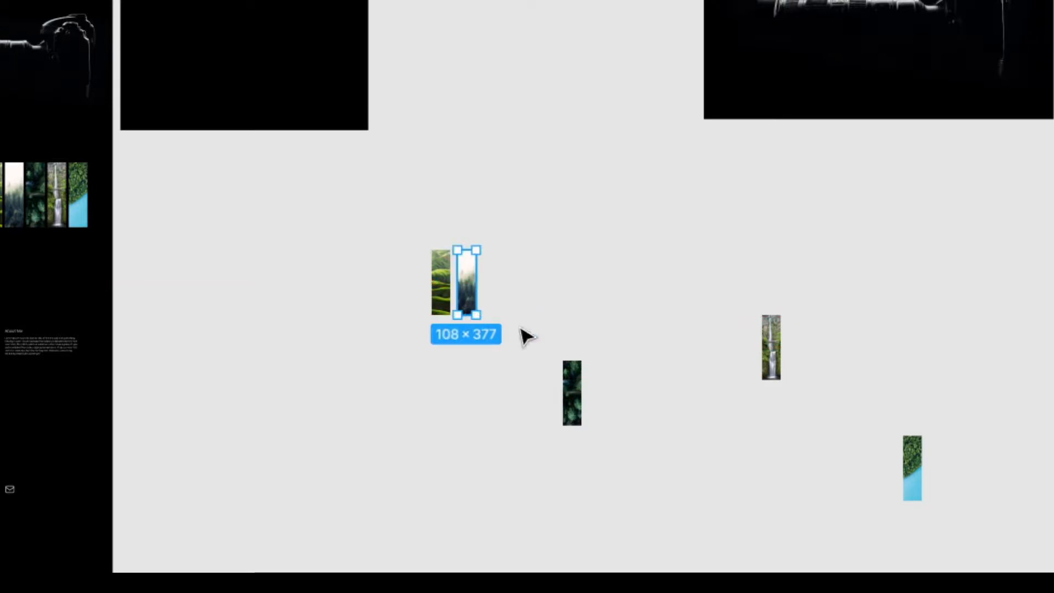
{"action": "left_click_drag", "start_coordinate": [581, 414], "coordinate": [502, 302]}
{"action": "left_click_drag", "start_coordinate": [767, 357], "coordinate": [512, 291]}
{"action": "left_click_drag", "start_coordinate": [909, 459], "coordinate": [538, 280]}
{"action": "scroll", "coordinate": [601, 284], "scroll_direction": "up", "scroll_amount": 3}
{"action": "left_click_drag", "start_coordinate": [606, 292], "coordinate": [752, 304]}
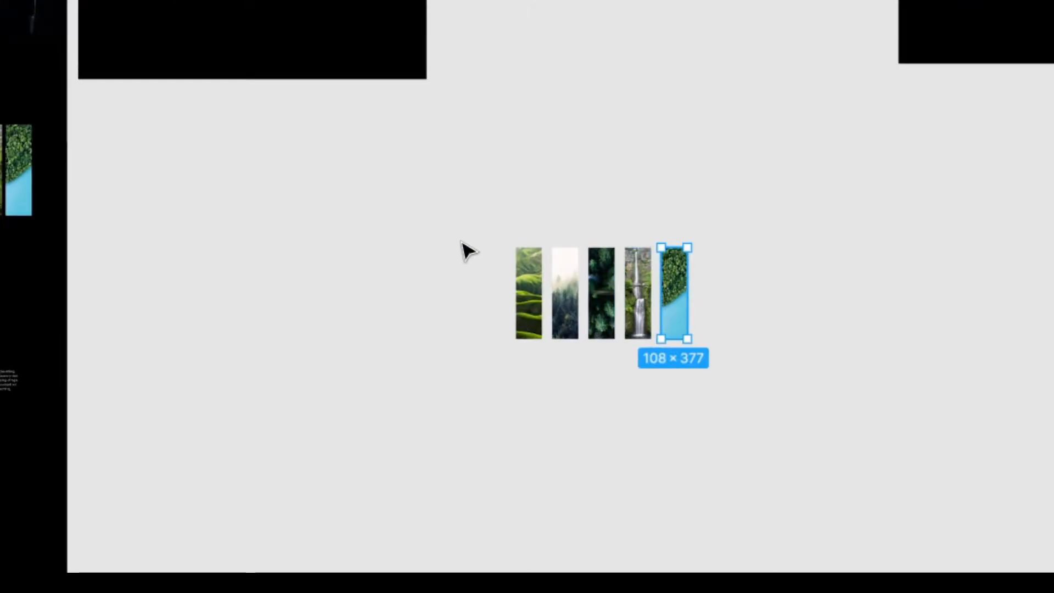
Group the five photo strips and name the group Gallery
{"action": "left_click_drag", "start_coordinate": [449, 212], "coordinate": [843, 413]}
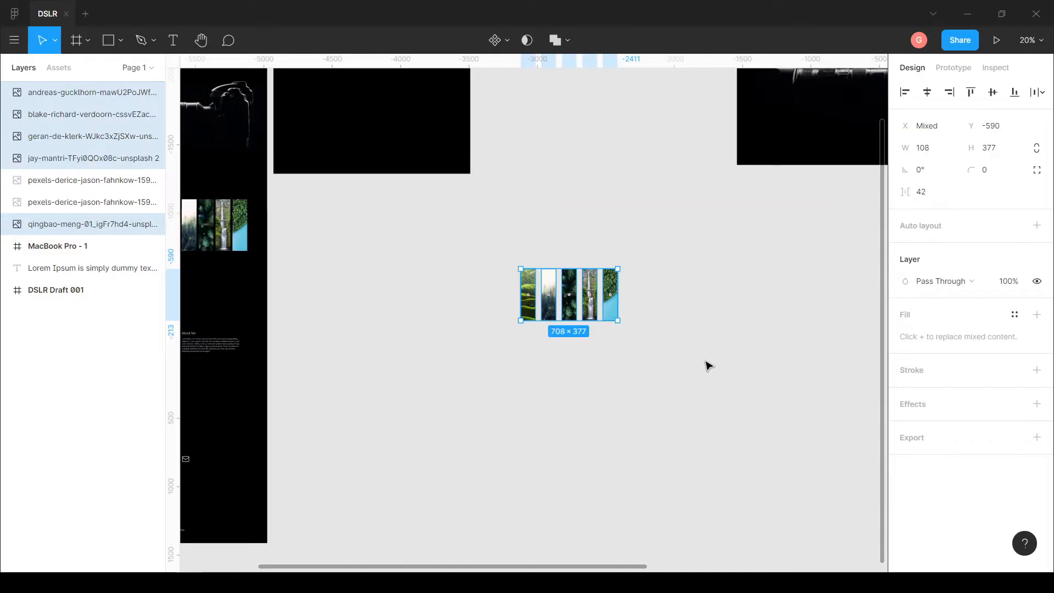
{"action": "key", "text": "ctrl+g"}
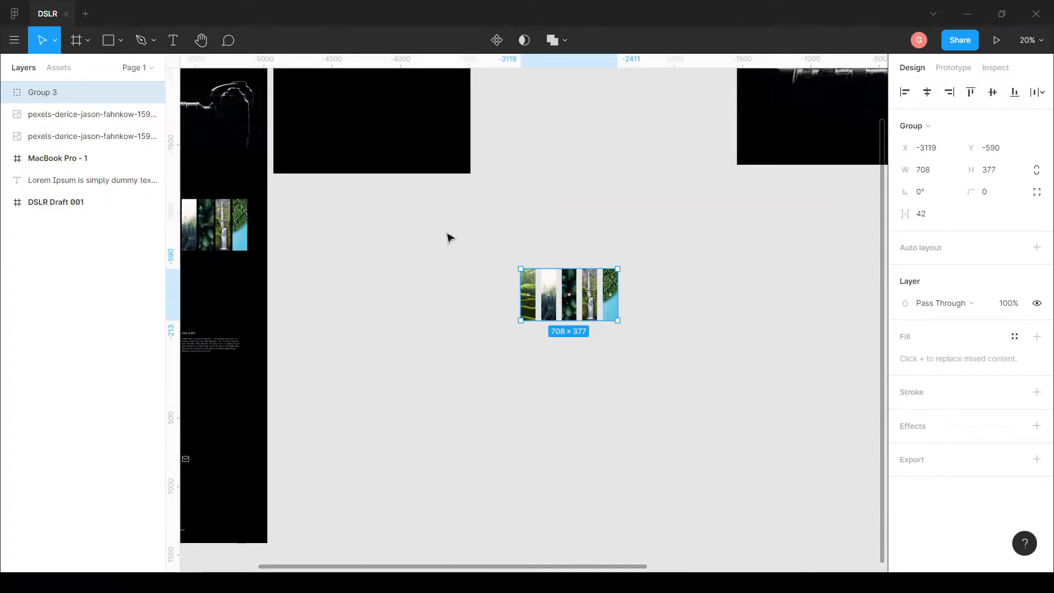
{"action": "double_click", "coordinate": [50, 96]}
{"action": "type", "text": "Gall"}
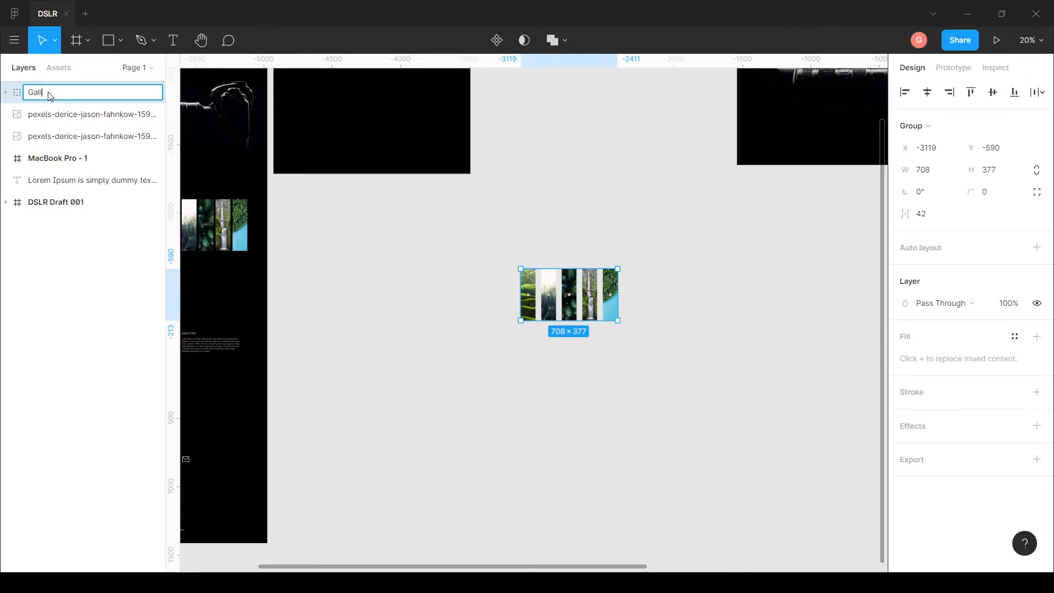
{"action": "left_click", "coordinate": [485, 278]}
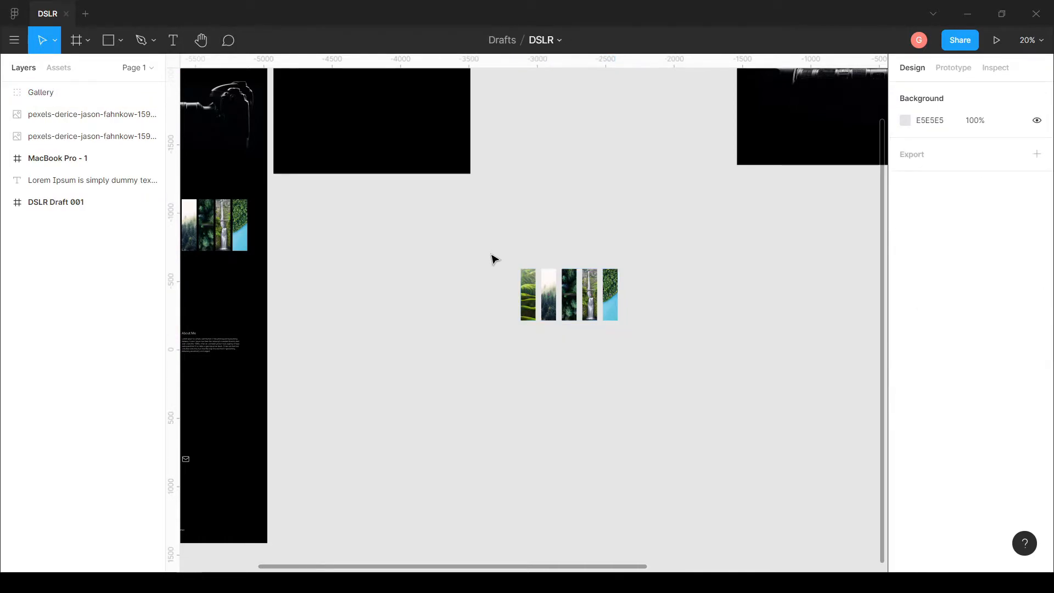
Tighten the horizontal spacing between the photos in the Gallery group to 11
{"action": "left_click", "coordinate": [571, 297]}
{"action": "scroll", "coordinate": [573, 302], "scroll_direction": "up", "scroll_amount": 5, "text": "ctrl"}
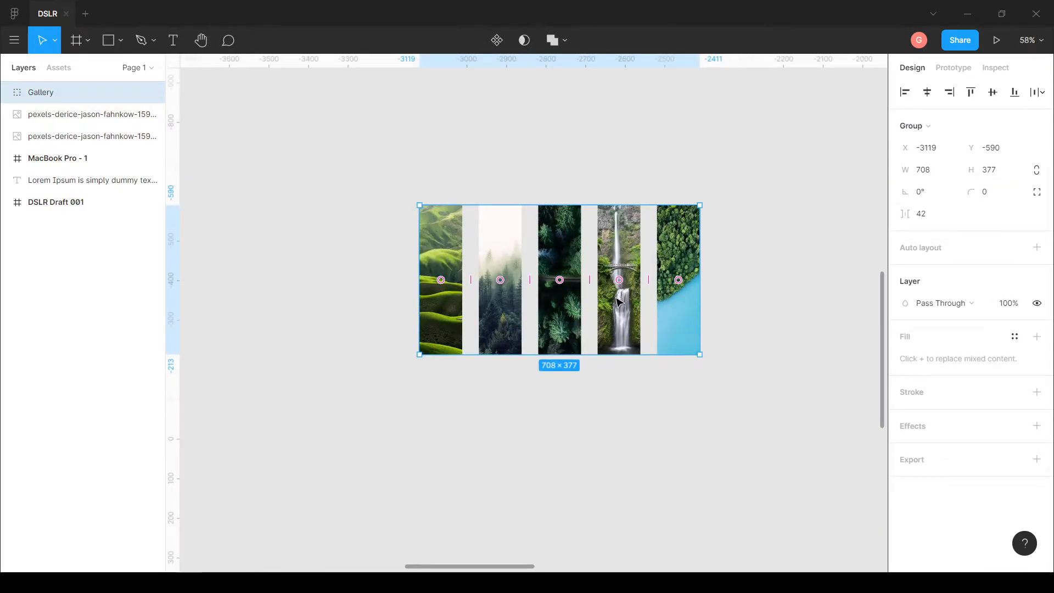
{"action": "scroll", "coordinate": [582, 299], "scroll_direction": "up", "scroll_amount": 4, "text": "ctrl"}
{"action": "scroll", "coordinate": [598, 265], "scroll_direction": "up", "scroll_amount": 1, "text": "ctrl"}
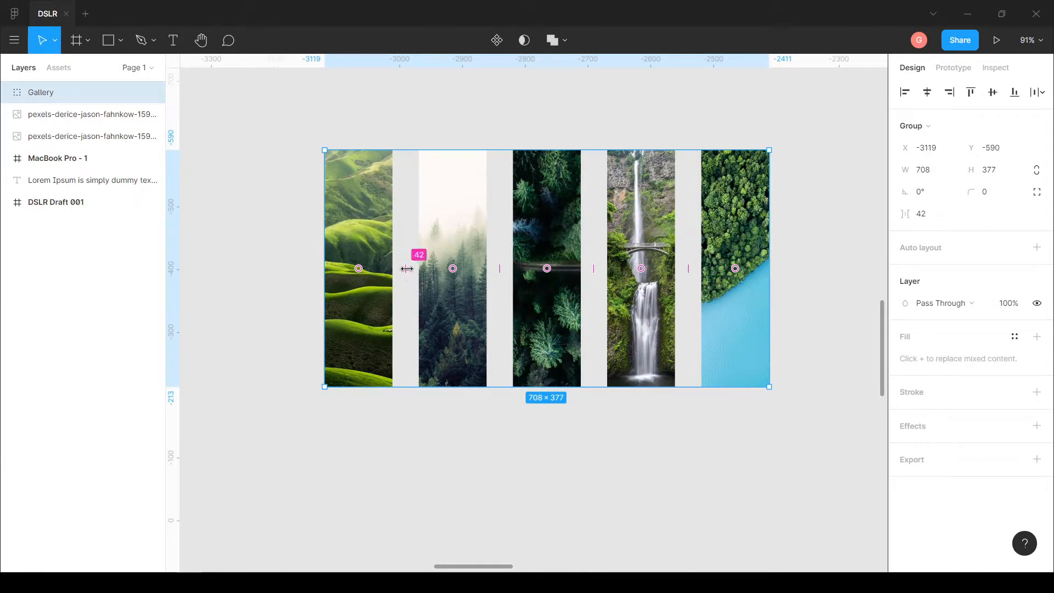
{"action": "left_click_drag", "start_coordinate": [498, 269], "coordinate": [468, 267]}
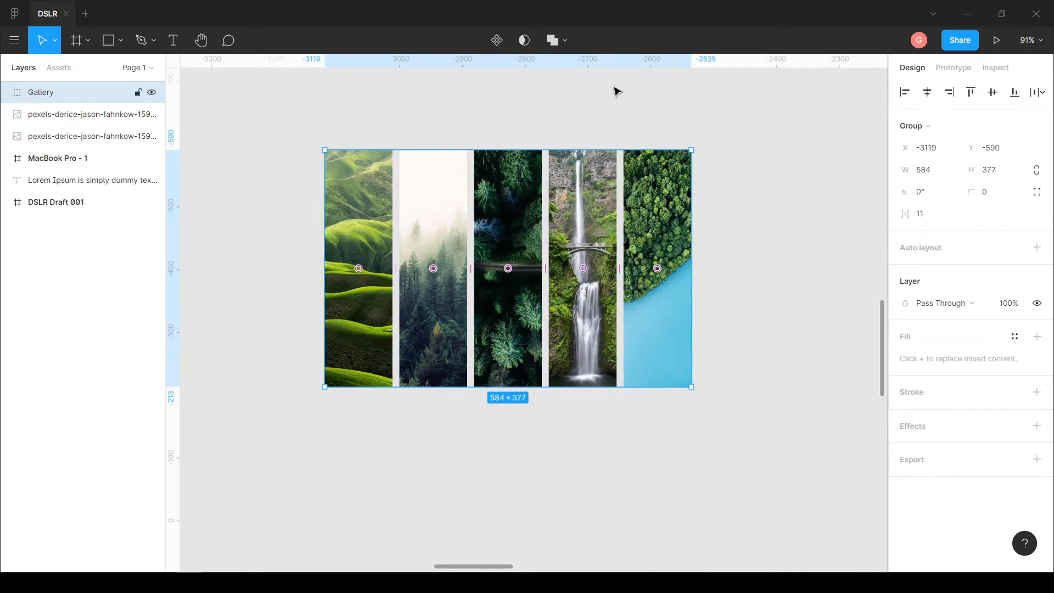
Move the Gallery group away from the frames to just below the large side-view camera image
{"action": "scroll", "coordinate": [783, 310], "scroll_direction": "down", "scroll_amount": 6}
{"action": "scroll", "coordinate": [783, 341], "scroll_direction": "down", "scroll_amount": 4}
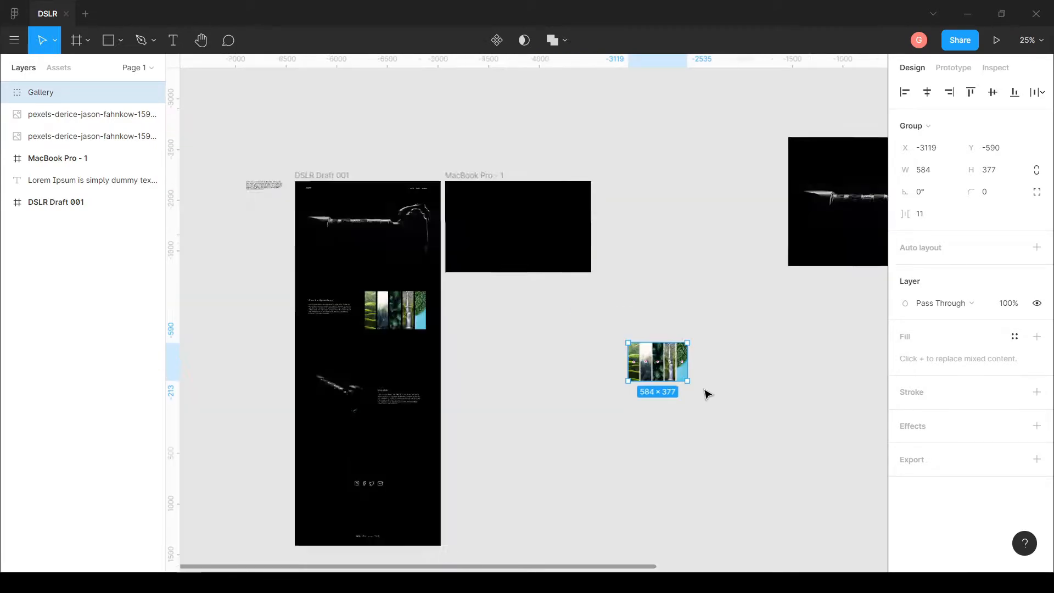
{"action": "left_click_drag", "start_coordinate": [694, 379], "coordinate": [847, 387]}
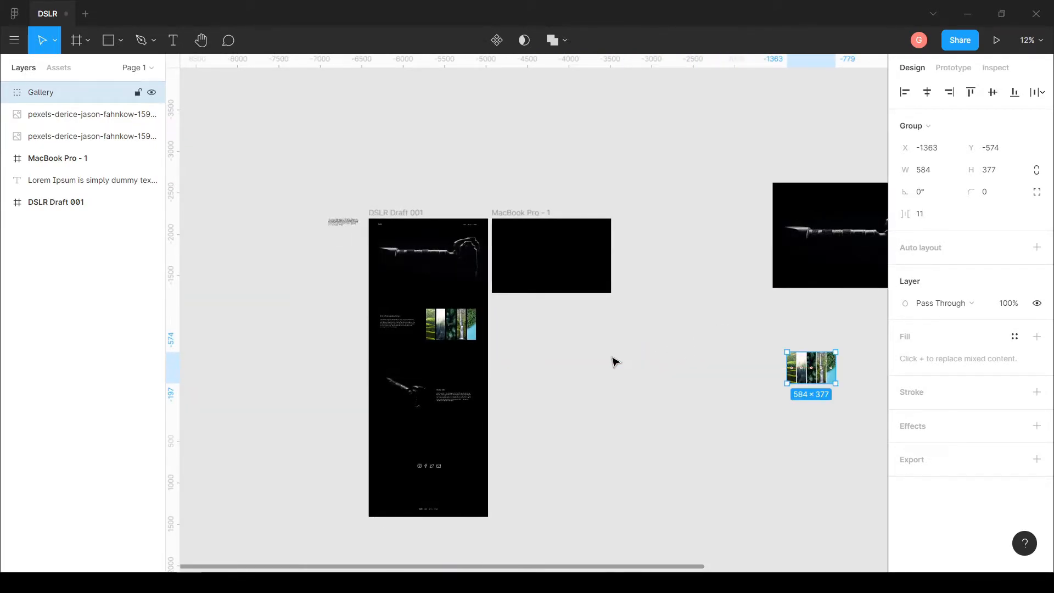
{"action": "left_click", "coordinate": [539, 391]}
{"action": "scroll", "coordinate": [545, 388], "scroll_direction": "up", "scroll_amount": 2}
{"action": "left_click_drag", "start_coordinate": [738, 206], "coordinate": [690, 334]}
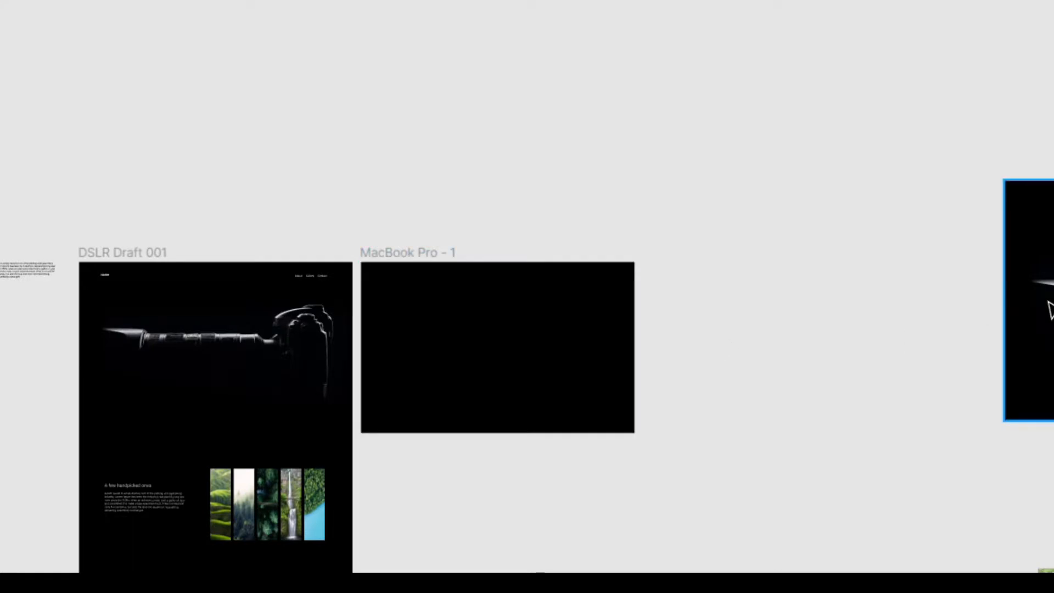
Check the size of the draft's hero image, and set the large side-view camera image's fill mode to Crop
{"action": "left_click_drag", "start_coordinate": [1015, 306], "coordinate": [760, 306]}
{"action": "left_click_drag", "start_coordinate": [924, 313], "coordinate": [903, 327]}
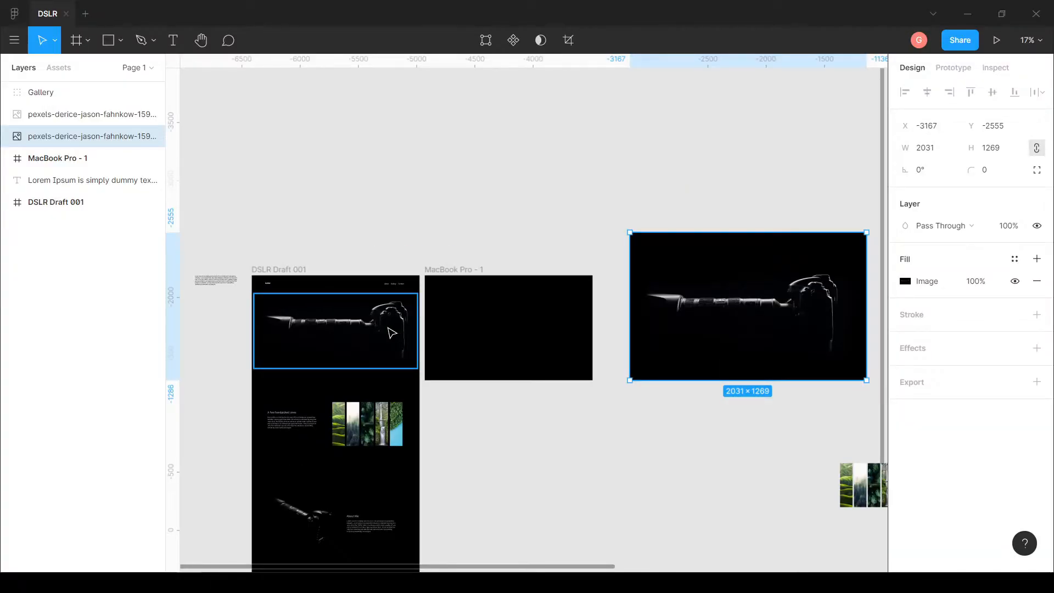
{"action": "left_click", "coordinate": [391, 333]}
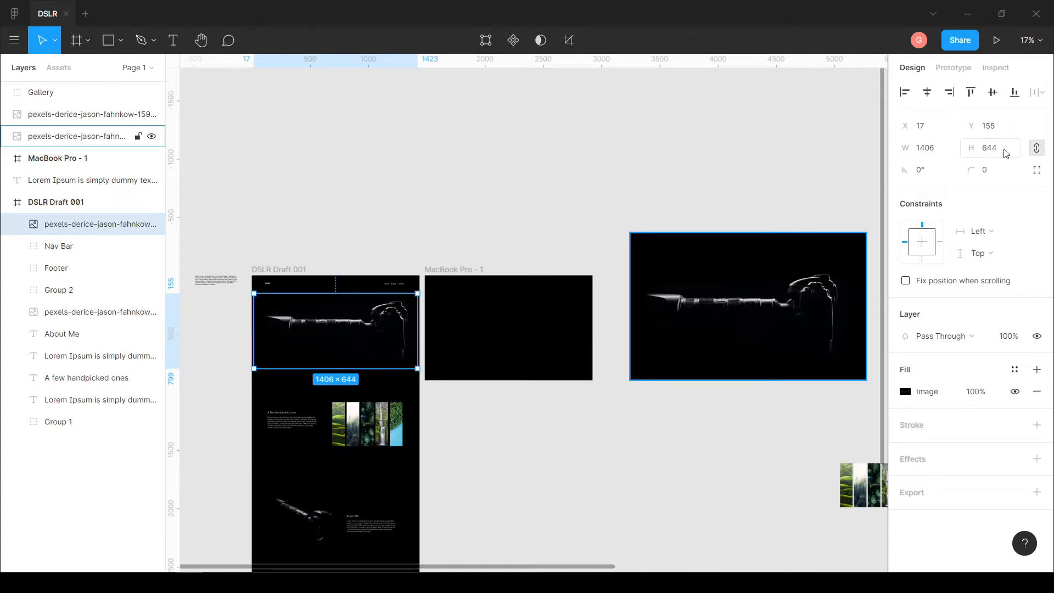
{"action": "left_click", "coordinate": [767, 318]}
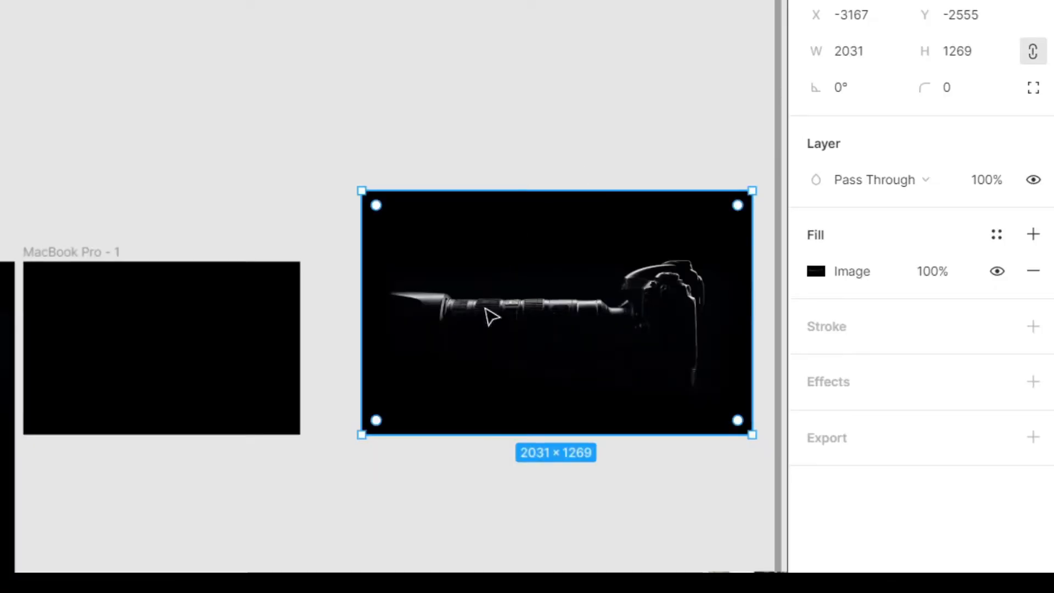
{"action": "left_click", "coordinate": [821, 276]}
{"action": "left_click", "coordinate": [585, 265]}
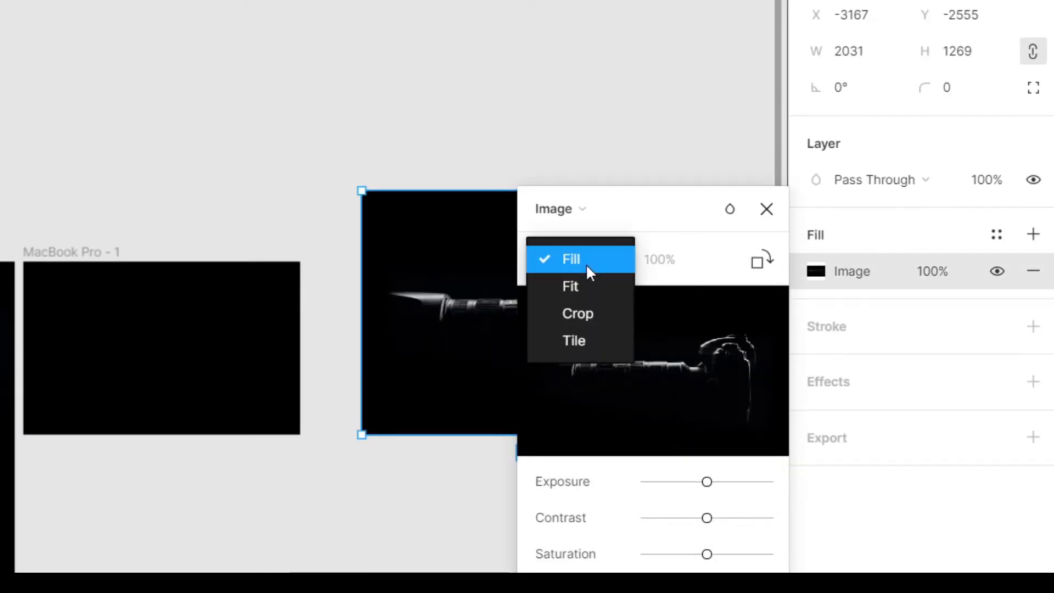
{"action": "left_click", "coordinate": [577, 312]}
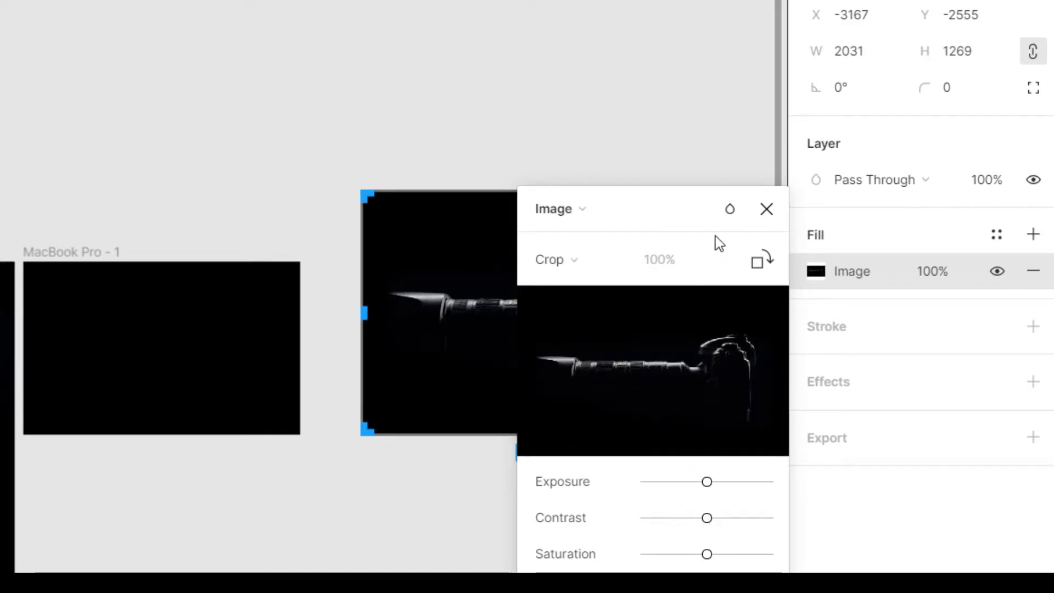
Crop the empty black areas above and below the camera, leaving the image about 2031 × 819
{"action": "left_click_drag", "start_coordinate": [200, 163], "coordinate": [0, 151]}
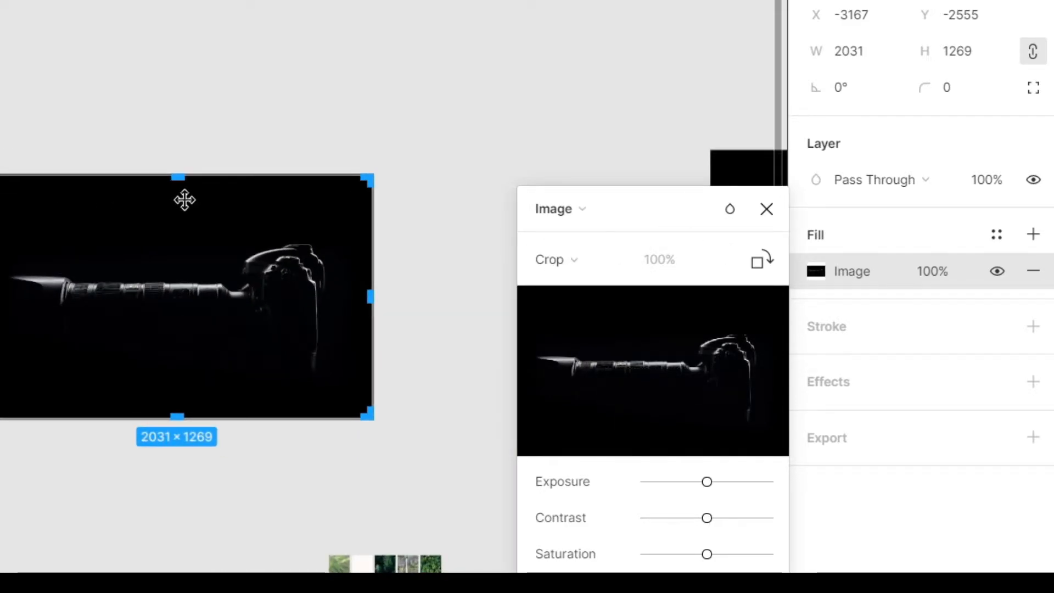
{"action": "left_click_drag", "start_coordinate": [172, 175], "coordinate": [174, 223]}
{"action": "left_click_drag", "start_coordinate": [178, 411], "coordinate": [182, 378]}
{"action": "left_click", "coordinate": [766, 209]}
{"action": "left_click_drag", "start_coordinate": [89, 357], "coordinate": [336, 346]}
{"action": "scroll", "coordinate": [336, 346], "scroll_direction": "up", "scroll_amount": 1}
{"action": "left_click", "coordinate": [476, 309]}
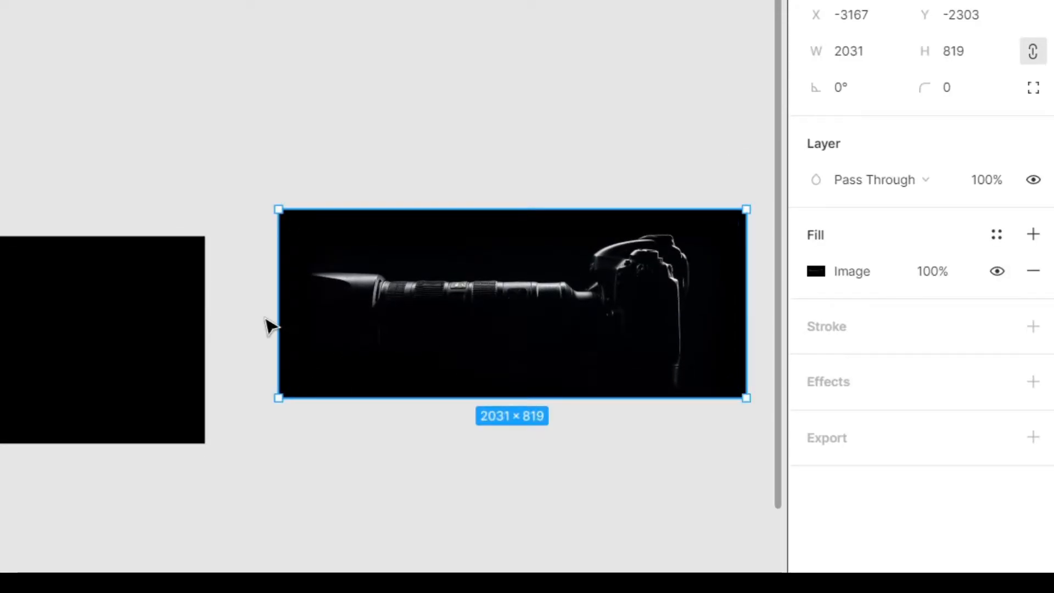
Crop both sides of the side-view camera image, narrowing it to about 1888 × 819
{"action": "left_click", "coordinate": [817, 273]}
{"action": "left_click_drag", "start_coordinate": [283, 302], "coordinate": [307, 303]}
{"action": "scroll", "coordinate": [223, 326], "scroll_direction": "right", "scroll_amount": 5}
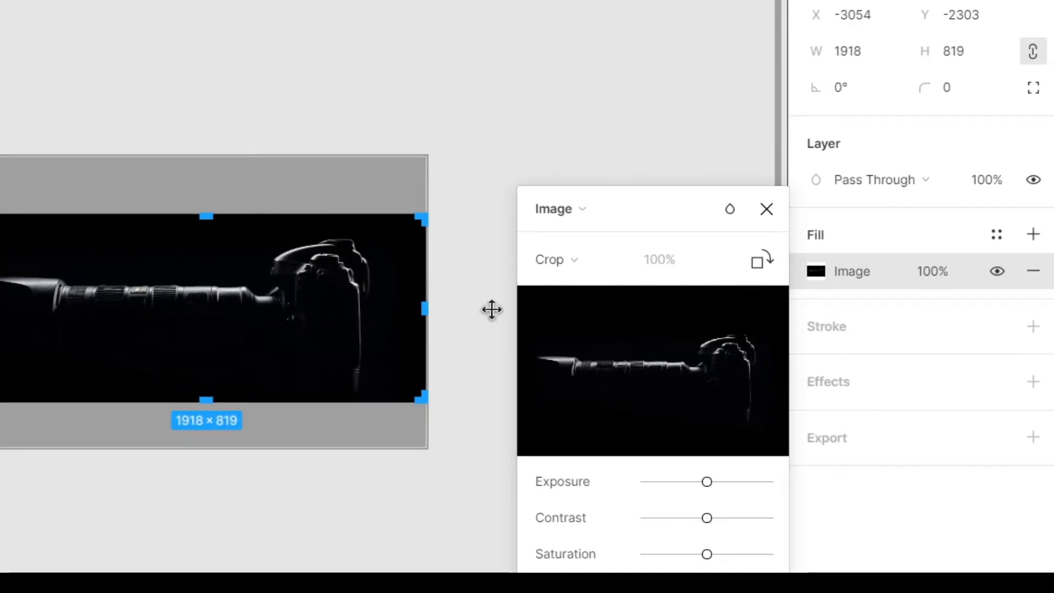
{"action": "mouse_move", "coordinate": [405, 308]}
{"action": "left_mouse_down"}
{"action": "mouse_move", "coordinate": [378, 308]}
{"action": "mouse_move", "coordinate": [406, 307]}
{"action": "mouse_move", "coordinate": [394, 305]}
{"action": "left_mouse_up"}
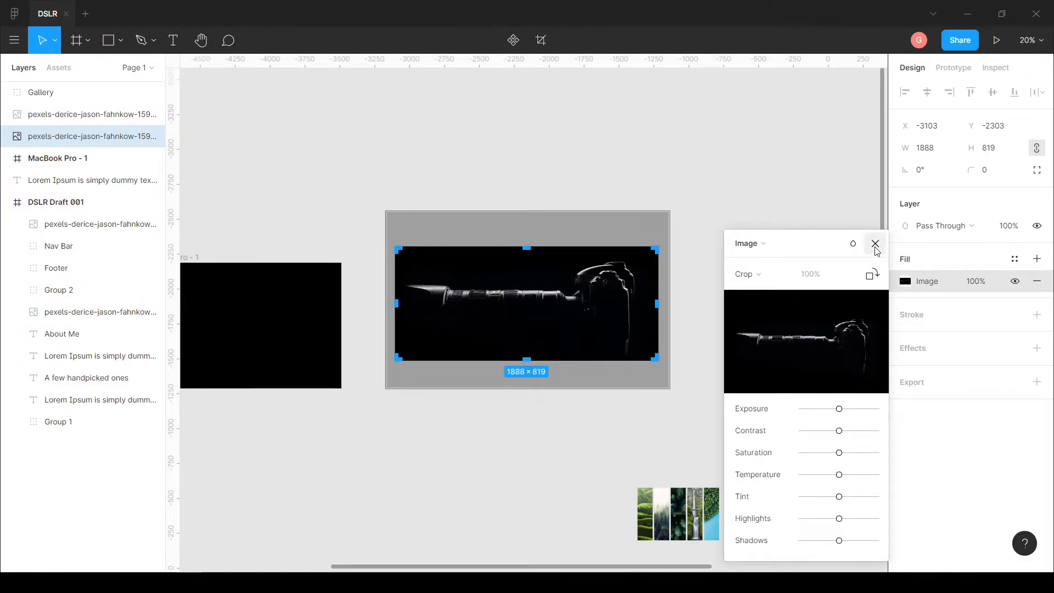
{"action": "left_click", "coordinate": [875, 243]}
{"action": "key", "text": "Escape"}
Move the cropped side-view camera image into the MacBook Pro - 1 frame
{"action": "scroll", "coordinate": [443, 300], "scroll_direction": "down", "scroll_amount": 5}
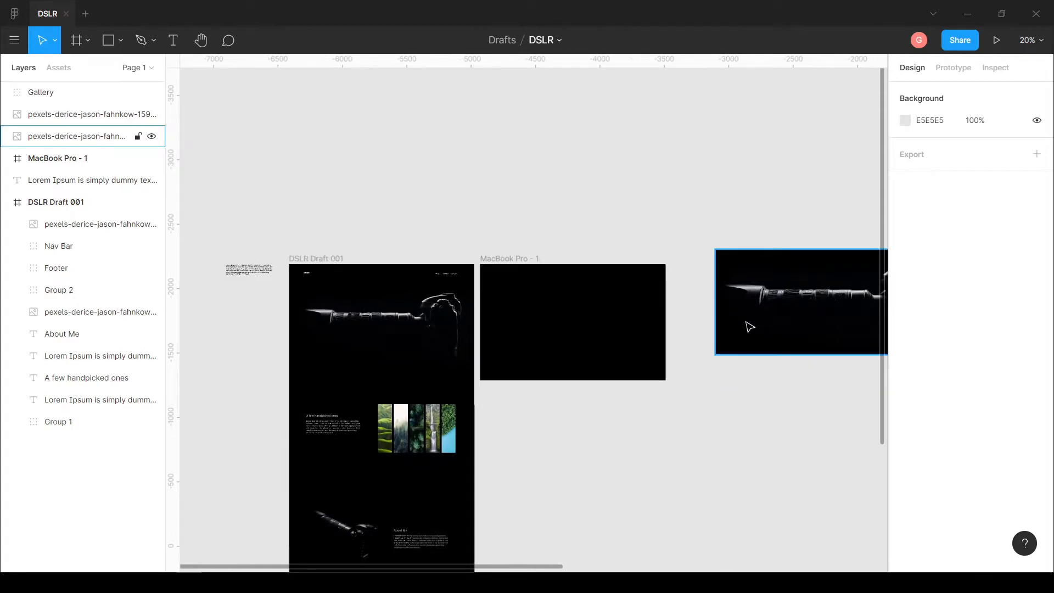
{"action": "scroll", "coordinate": [748, 324], "scroll_direction": "up", "scroll_amount": 4}
{"action": "left_click", "coordinate": [711, 295]}
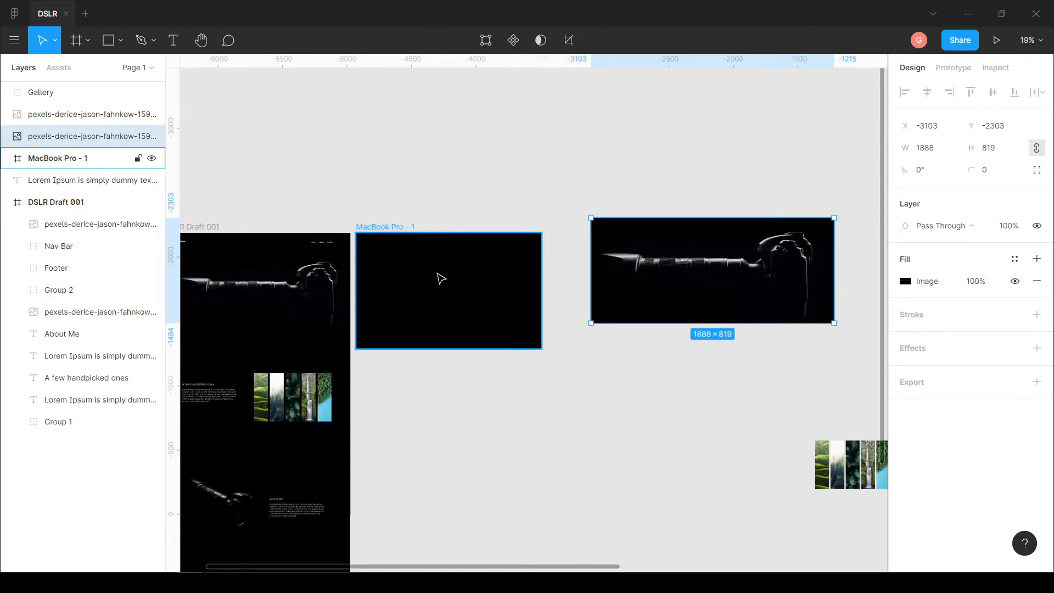
{"action": "left_click_drag", "start_coordinate": [782, 273], "coordinate": [500, 289]}
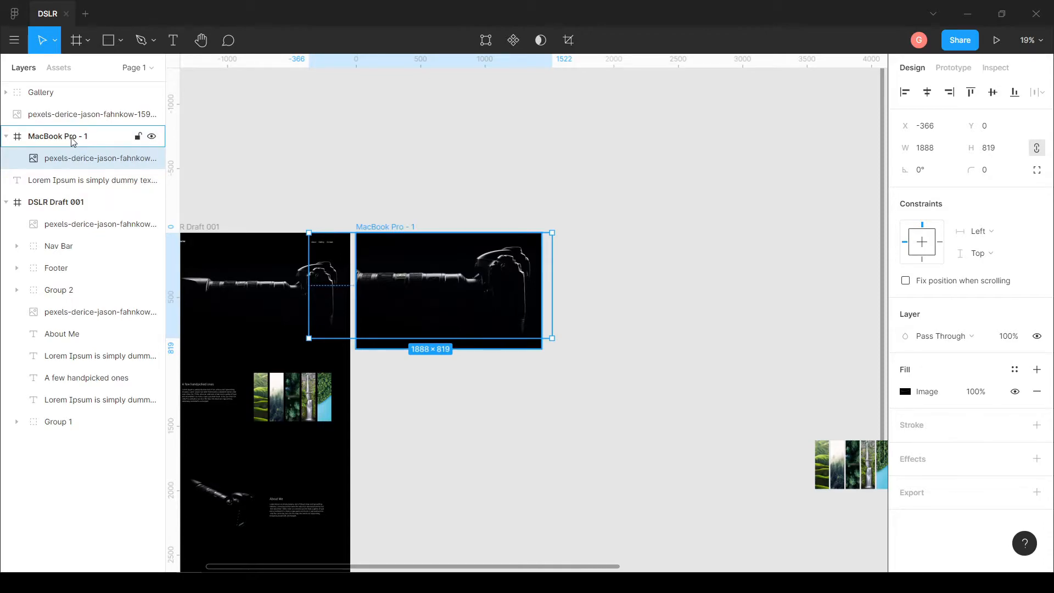
{"action": "left_click_drag", "start_coordinate": [395, 356], "coordinate": [679, 369]}
{"action": "scroll", "coordinate": [748, 336], "scroll_direction": "up", "scroll_amount": 1}
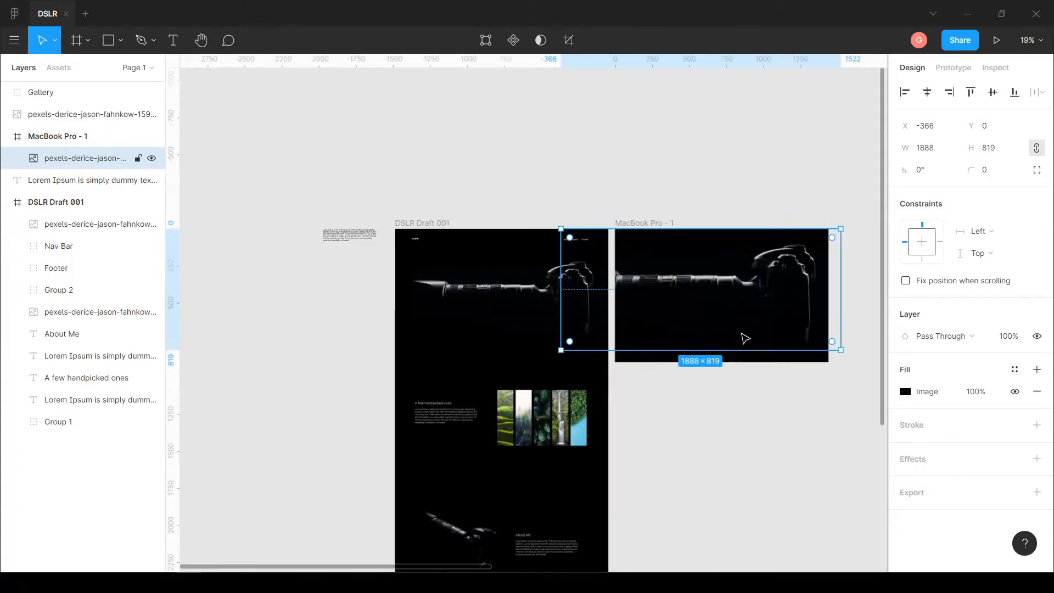
Set the new frame's camera image to a width of 1406 with proportions kept, matching the draft's hero image
{"action": "scroll", "coordinate": [686, 332], "scroll_direction": "up", "scroll_amount": 3}
{"action": "left_click", "coordinate": [312, 265]}
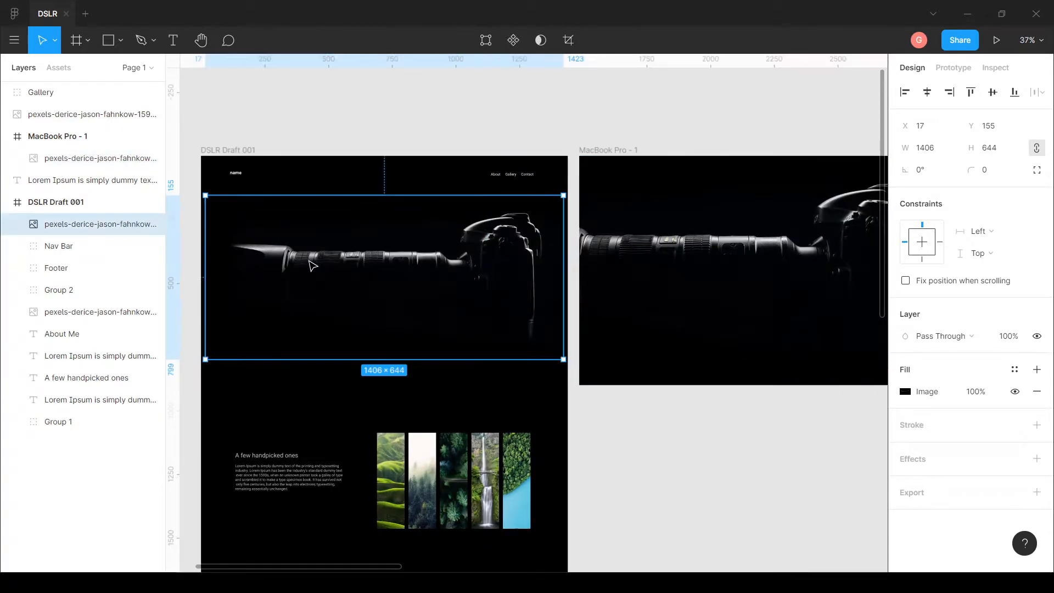
{"action": "scroll", "coordinate": [812, 244], "scroll_direction": "right", "scroll_amount": 4}
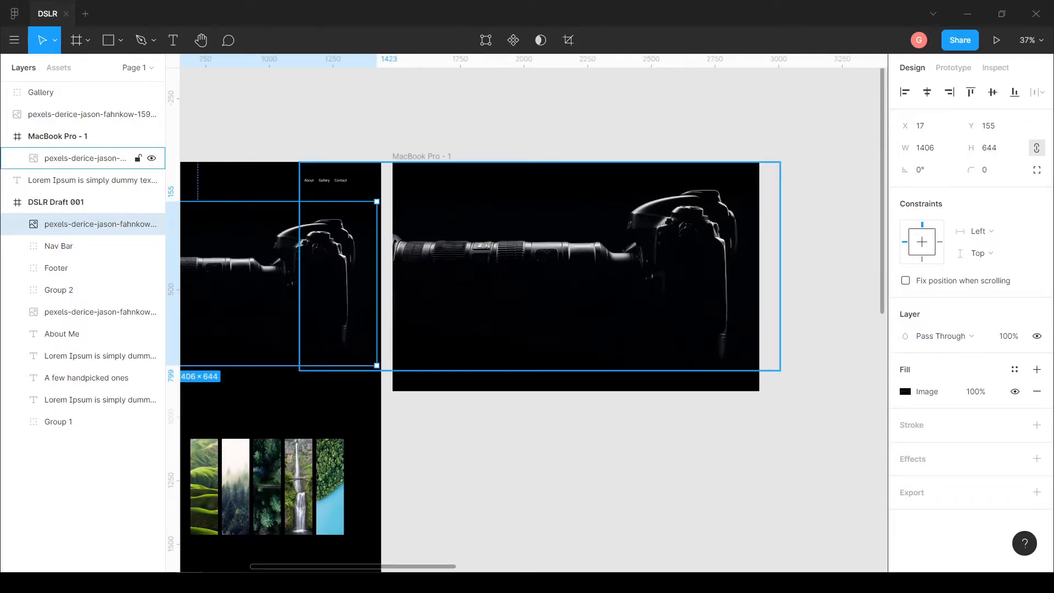
{"action": "left_click", "coordinate": [754, 255]}
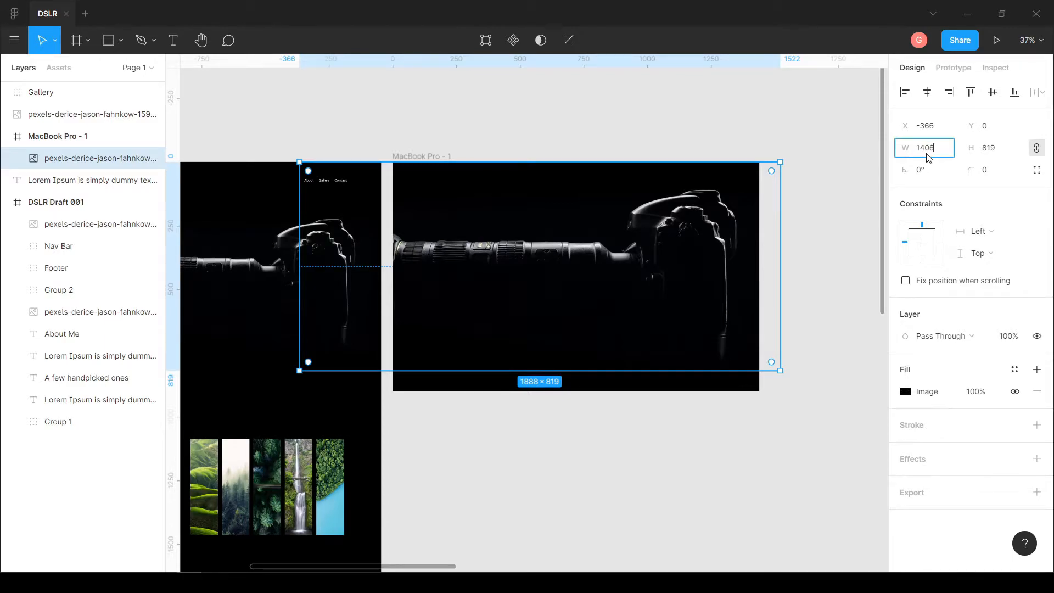
{"action": "left_click", "coordinate": [816, 136]}
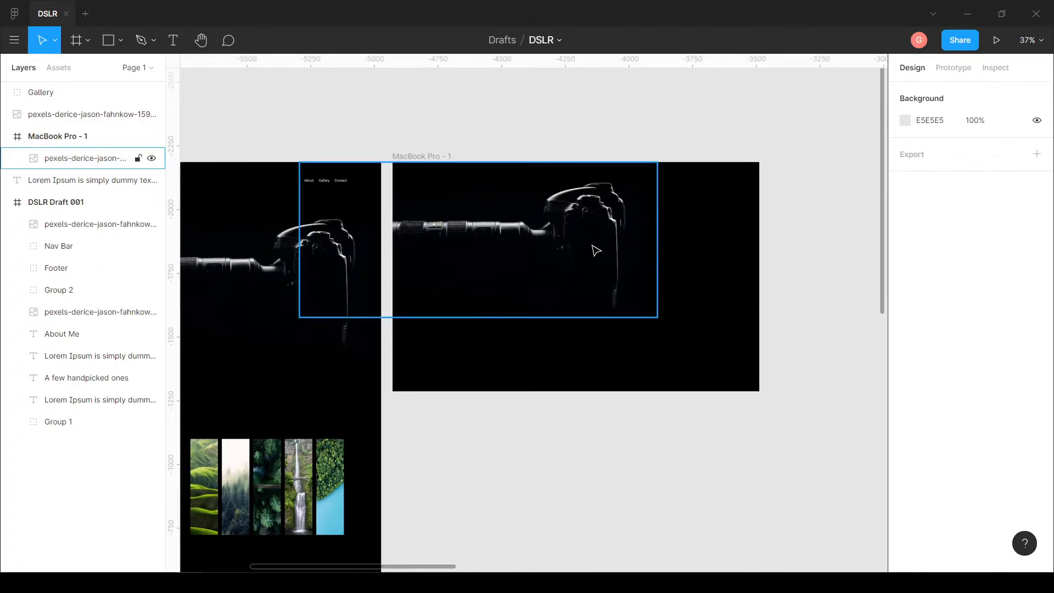
Position the camera image at about Y 166 in the MacBook Pro - 1 frame and center it horizontally
{"action": "left_click", "coordinate": [513, 242]}
{"action": "left_click_drag", "start_coordinate": [513, 242], "coordinate": [672, 288]}
{"action": "left_click_drag", "start_coordinate": [600, 294], "coordinate": [608, 292]}
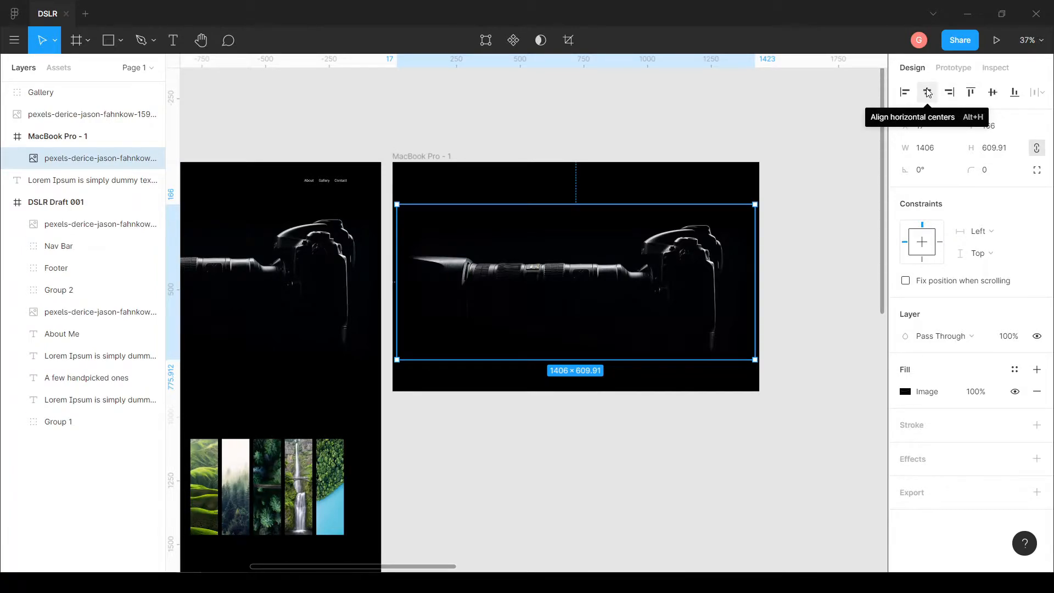
{"action": "left_click", "coordinate": [593, 112]}
Compare the new frame's hero image with the draft and examine the layout of the draft's lower sections
{"action": "scroll", "coordinate": [721, 329], "scroll_direction": "down", "scroll_amount": 2}
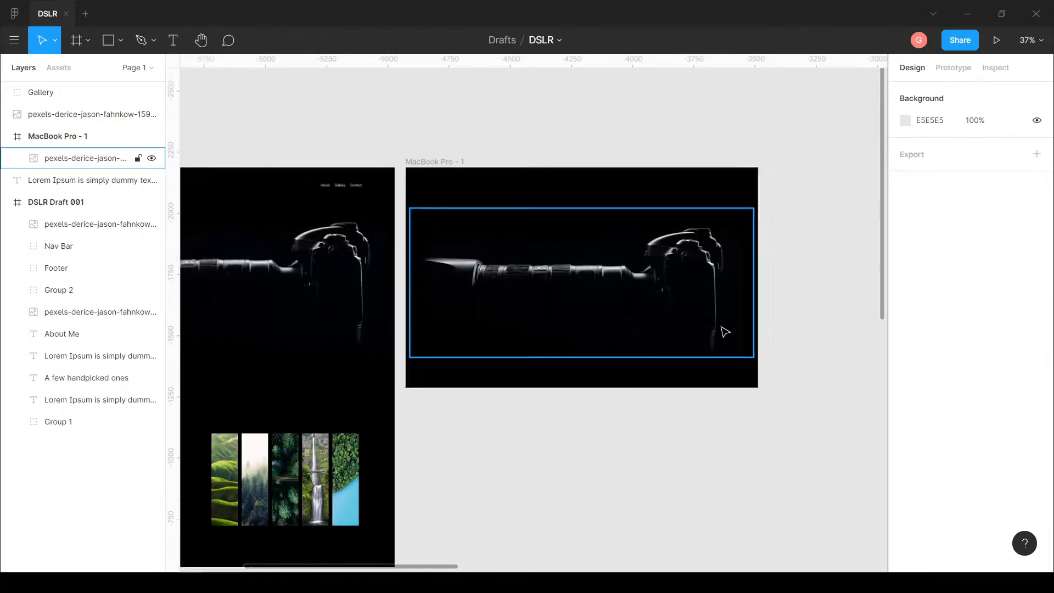
{"action": "left_click_drag", "start_coordinate": [510, 421], "coordinate": [560, 383]}
{"action": "left_click", "coordinate": [713, 287]}
{"action": "scroll", "coordinate": [708, 291], "scroll_direction": "up", "scroll_amount": 1}
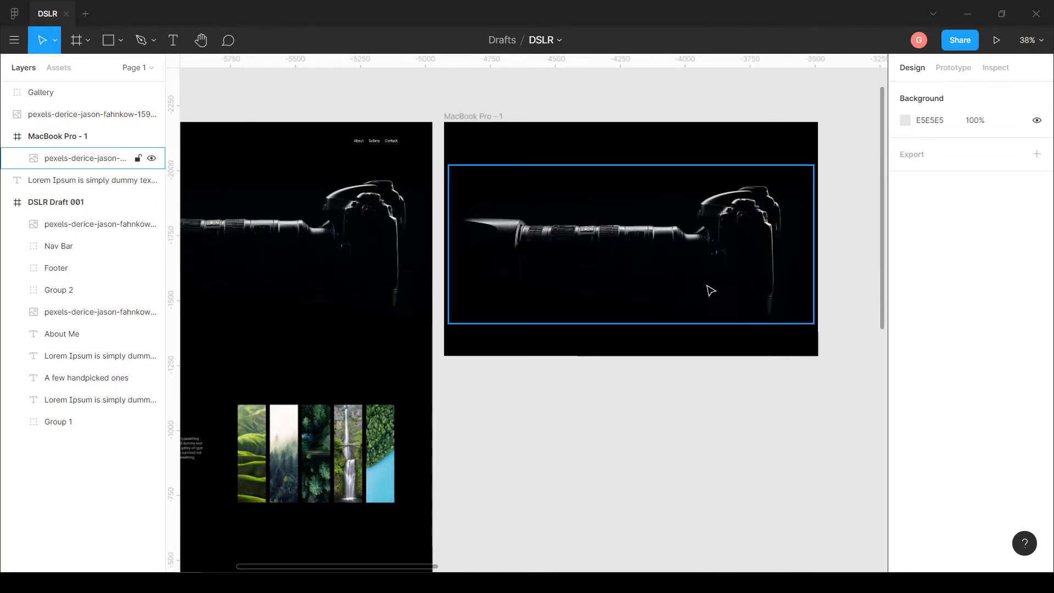
{"action": "scroll", "coordinate": [740, 219], "scroll_direction": "up", "scroll_amount": 2}
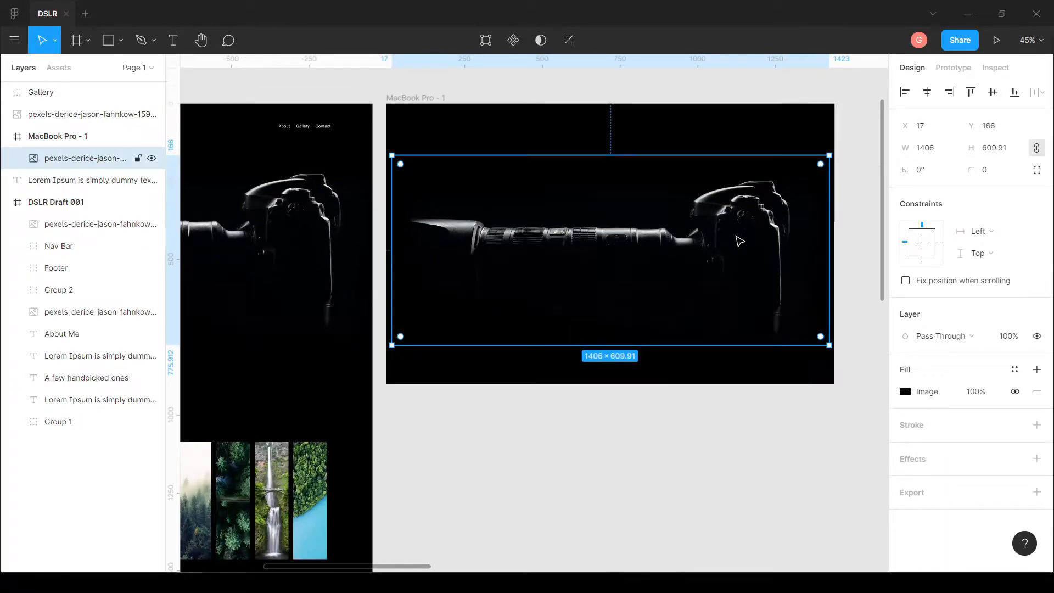
{"action": "scroll", "coordinate": [736, 242], "scroll_direction": "down", "scroll_amount": 3}
{"action": "left_click", "coordinate": [635, 378]}
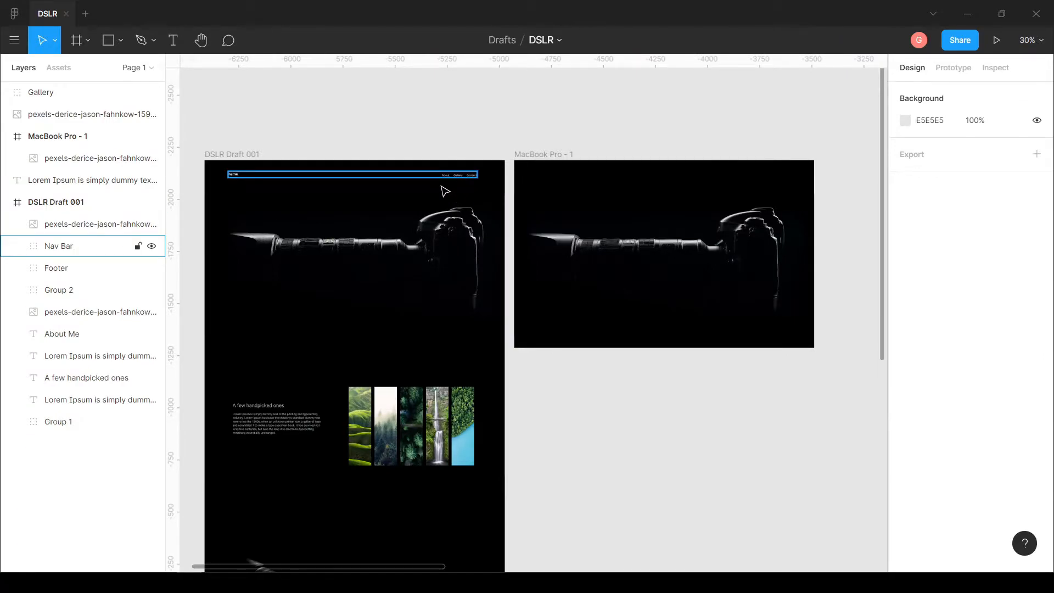
{"action": "scroll", "coordinate": [689, 433], "scroll_direction": "down", "scroll_amount": 3}
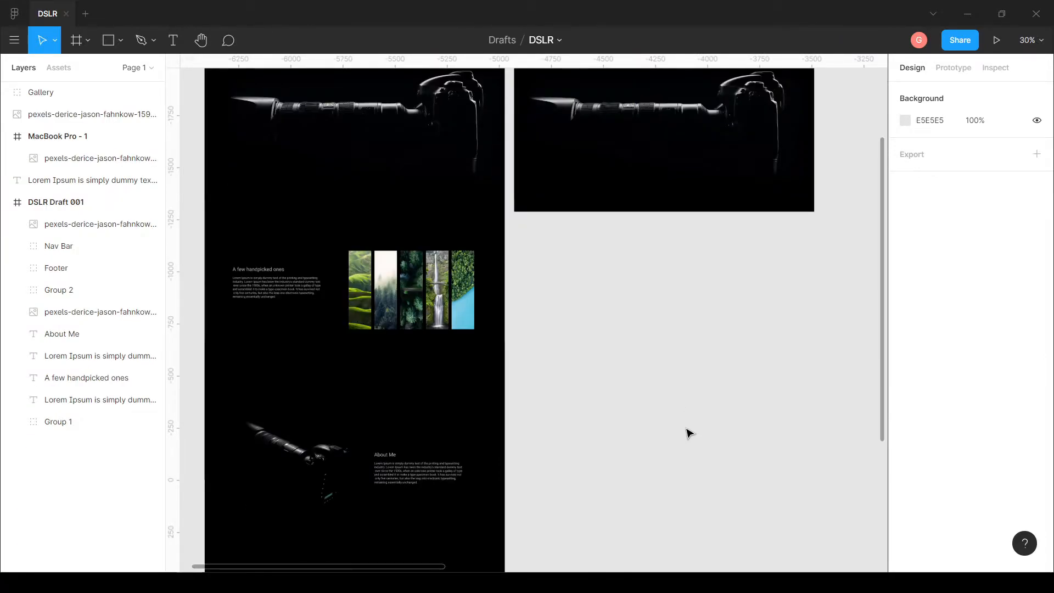
{"action": "scroll", "coordinate": [687, 431], "scroll_direction": "down", "scroll_amount": 1}
{"action": "scroll", "coordinate": [698, 414], "scroll_direction": "down", "scroll_amount": 3, "text": "ctrl"}
{"action": "left_click_drag", "start_coordinate": [710, 418], "coordinate": [687, 370]}
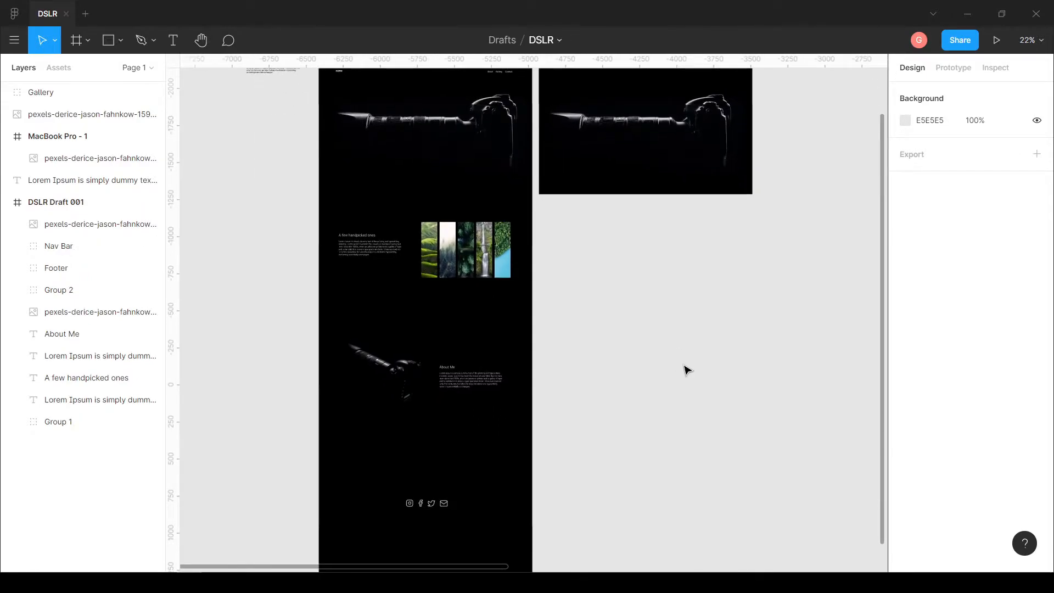
{"action": "scroll", "coordinate": [652, 282], "scroll_direction": "up", "scroll_amount": 1}
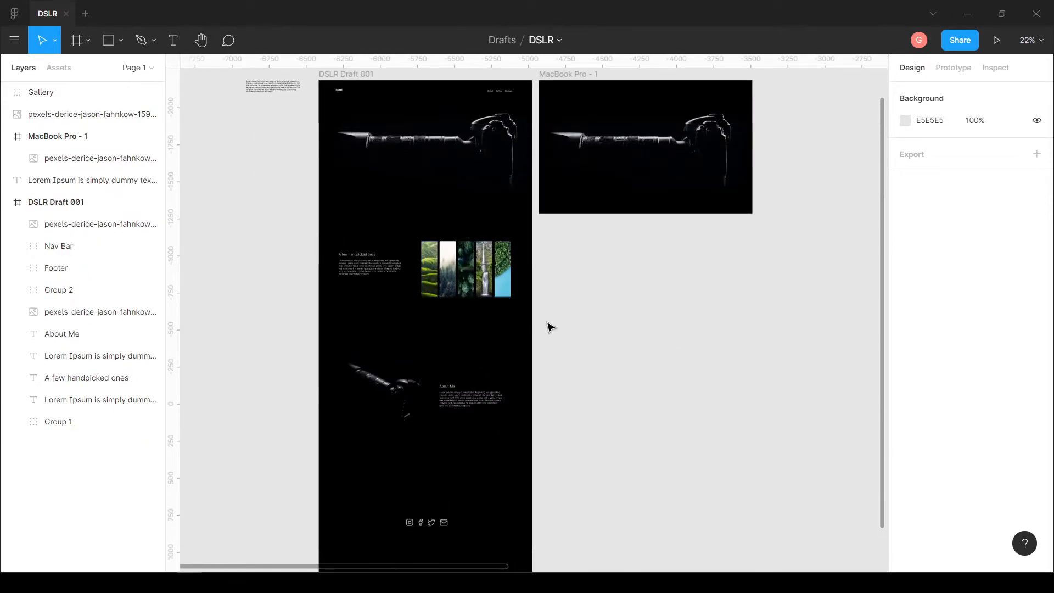
Set the height of the MacBook Pro - 1 frame to 1800
{"action": "left_click", "coordinate": [552, 74]}
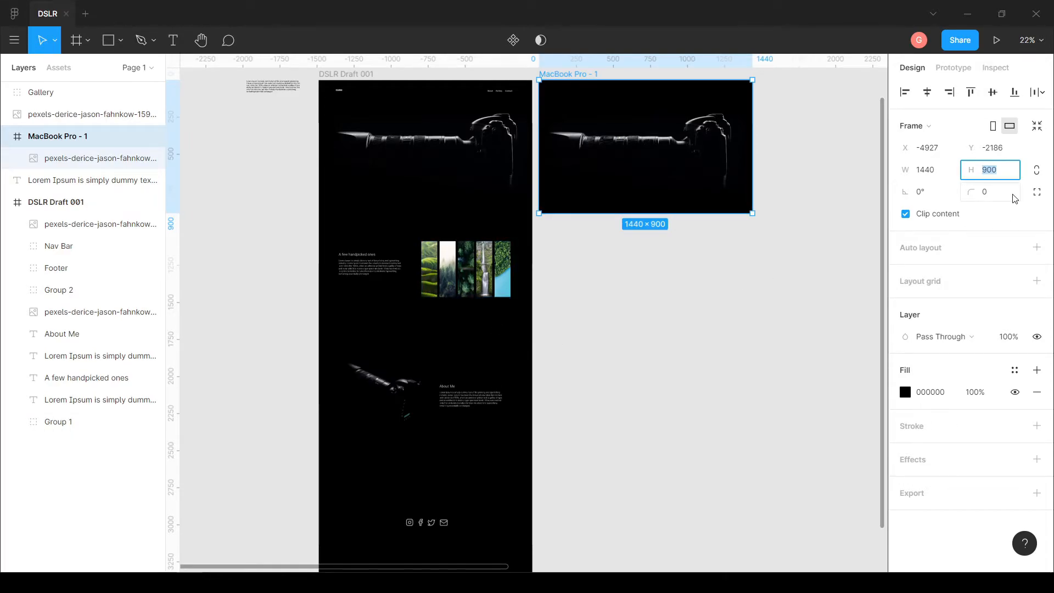
{"action": "type", "text": "1800"}
{"action": "key", "text": "Return"}
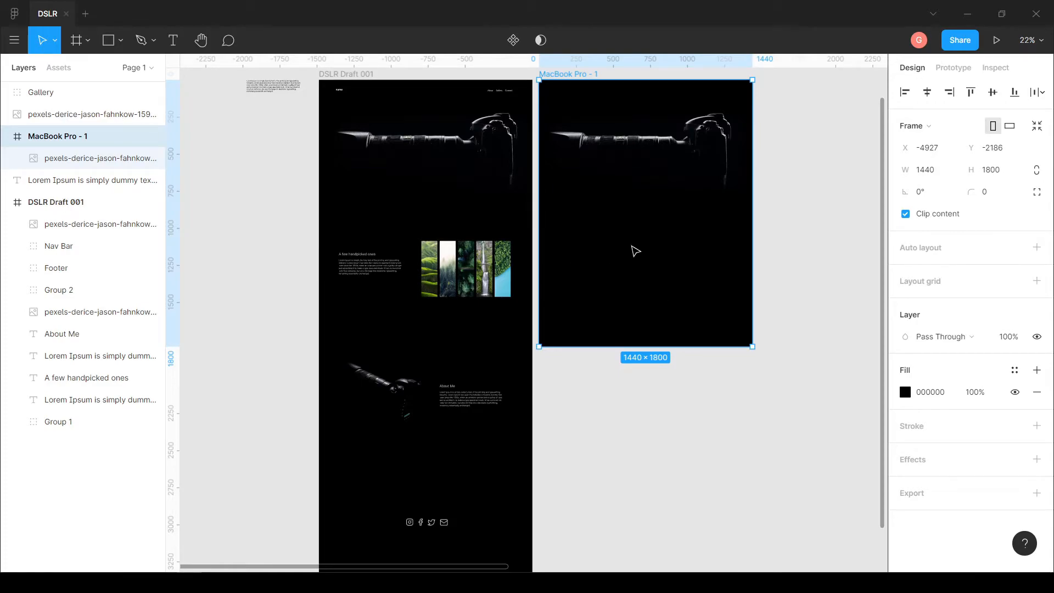
Move the Gallery group into the MacBook Pro - 1 frame below the camera, at about X 673, Y 1099
{"action": "scroll", "coordinate": [771, 297], "scroll_direction": "right", "scroll_amount": 2}
{"action": "scroll", "coordinate": [659, 307], "scroll_direction": "down", "scroll_amount": 2}
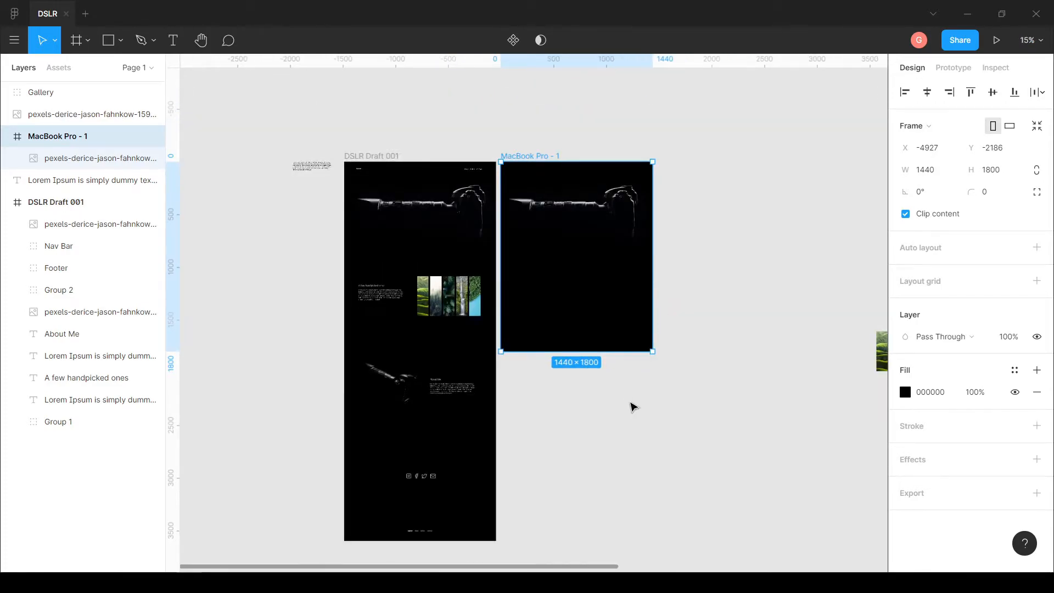
{"action": "scroll", "coordinate": [752, 387], "scroll_direction": "right", "scroll_amount": 1}
{"action": "left_click", "coordinate": [721, 394]}
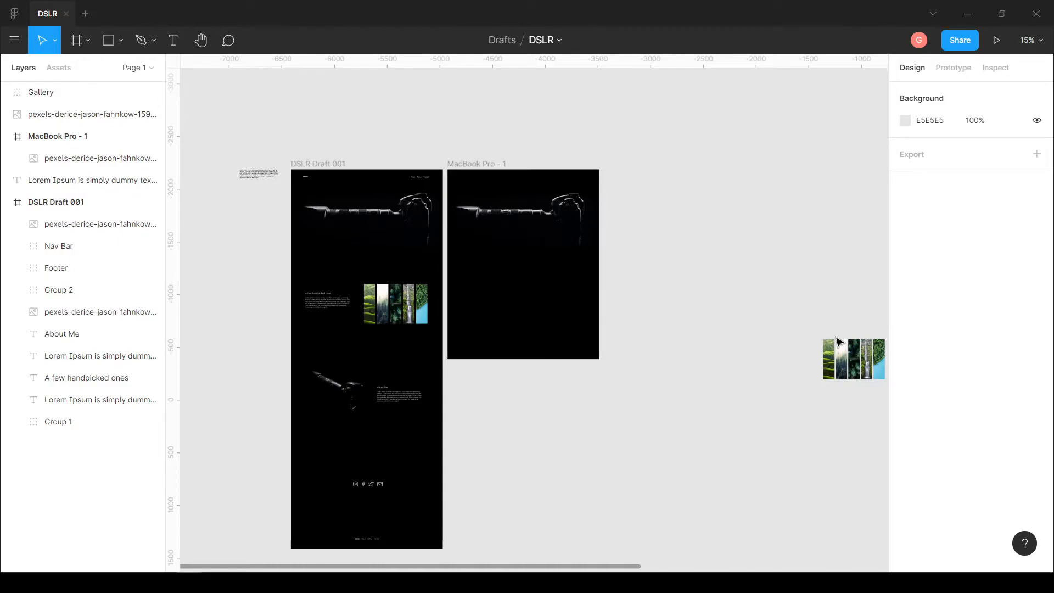
{"action": "scroll", "coordinate": [769, 358], "scroll_direction": "right", "scroll_amount": 2}
{"action": "left_click", "coordinate": [756, 358]}
{"action": "left_click_drag", "start_coordinate": [738, 367], "coordinate": [435, 310]}
{"action": "scroll", "coordinate": [584, 329], "scroll_direction": "up", "scroll_amount": 5}
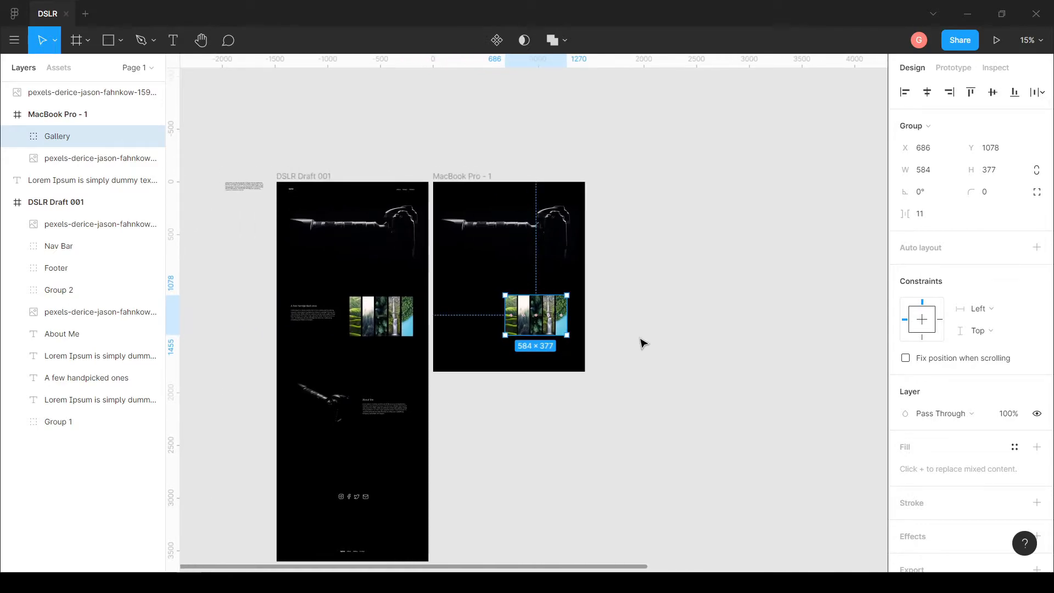
{"action": "left_click_drag", "start_coordinate": [721, 322], "coordinate": [720, 328]}
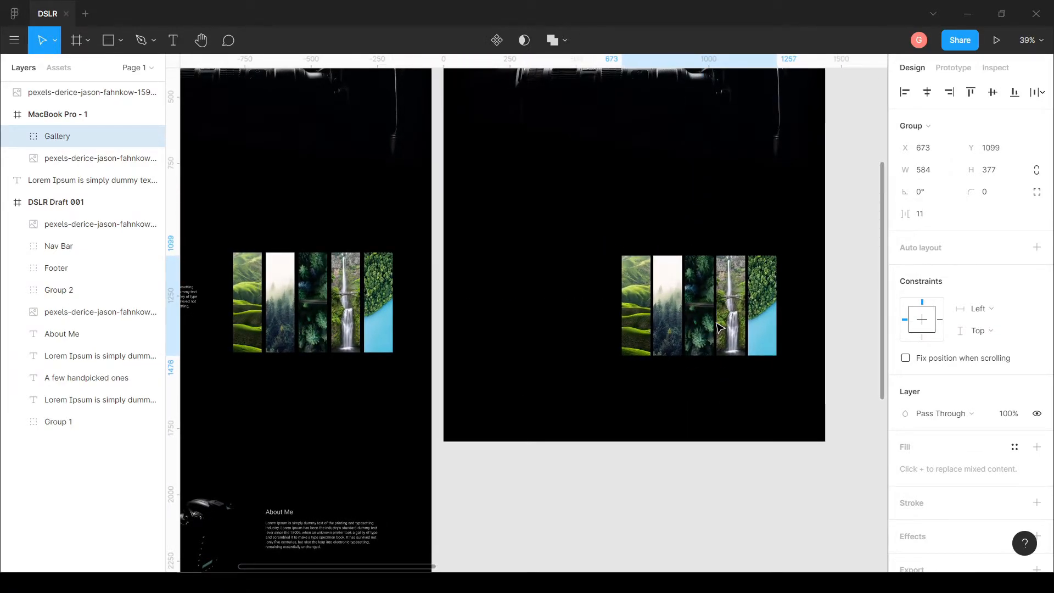
{"action": "left_click", "coordinate": [729, 496]}
{"action": "scroll", "coordinate": [662, 442], "scroll_direction": "down", "scroll_amount": 2}
{"action": "left_click_drag", "start_coordinate": [613, 451], "coordinate": [642, 441]}
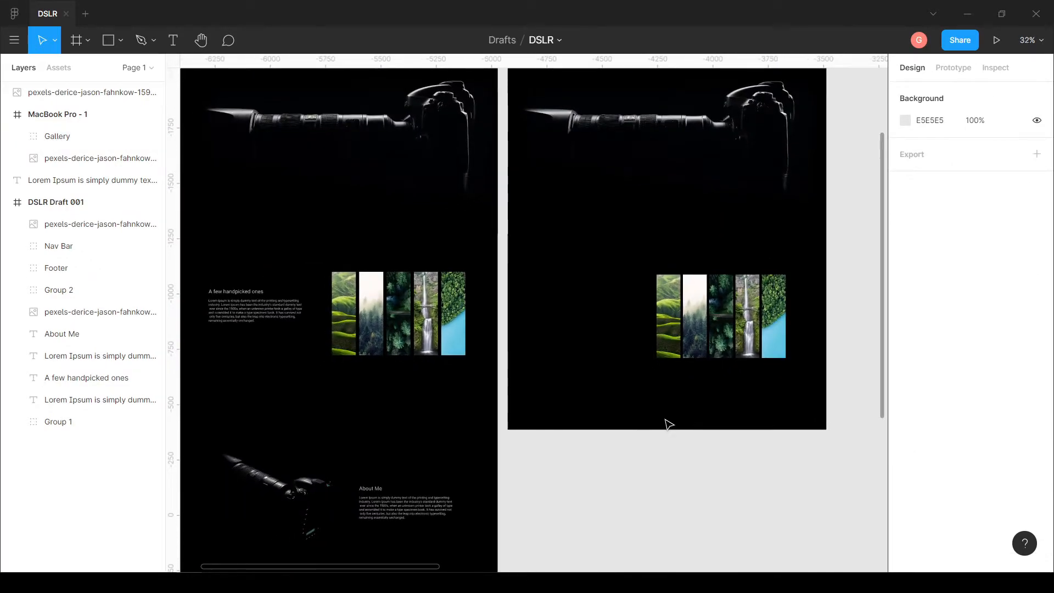
{"action": "scroll", "coordinate": [670, 401], "scroll_direction": "down", "scroll_amount": 1}
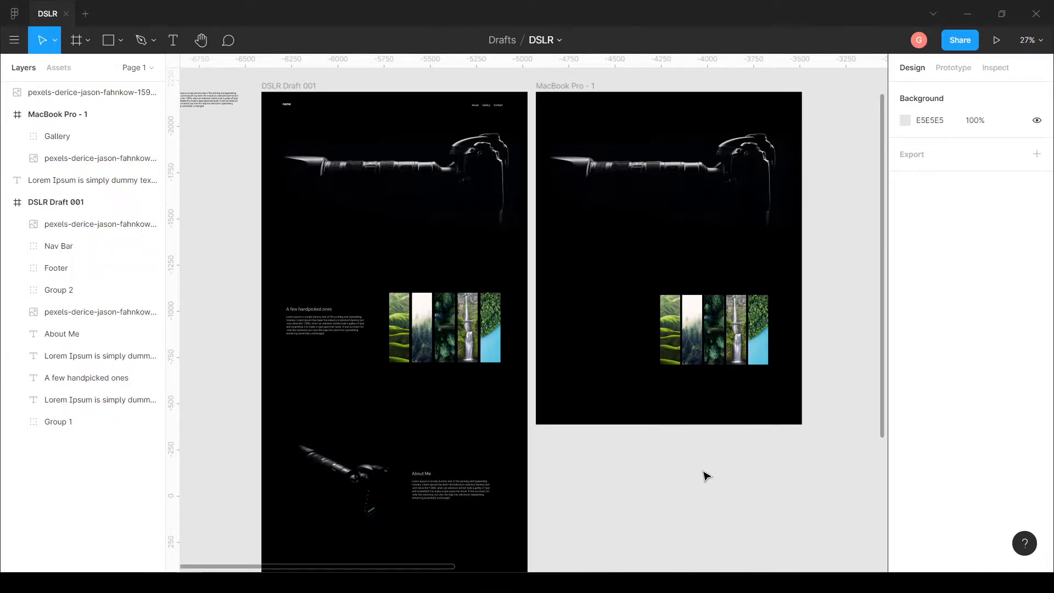
{"action": "scroll", "coordinate": [702, 471], "scroll_direction": "down", "scroll_amount": 1}
{"action": "left_click_drag", "start_coordinate": [700, 471], "coordinate": [675, 395]}
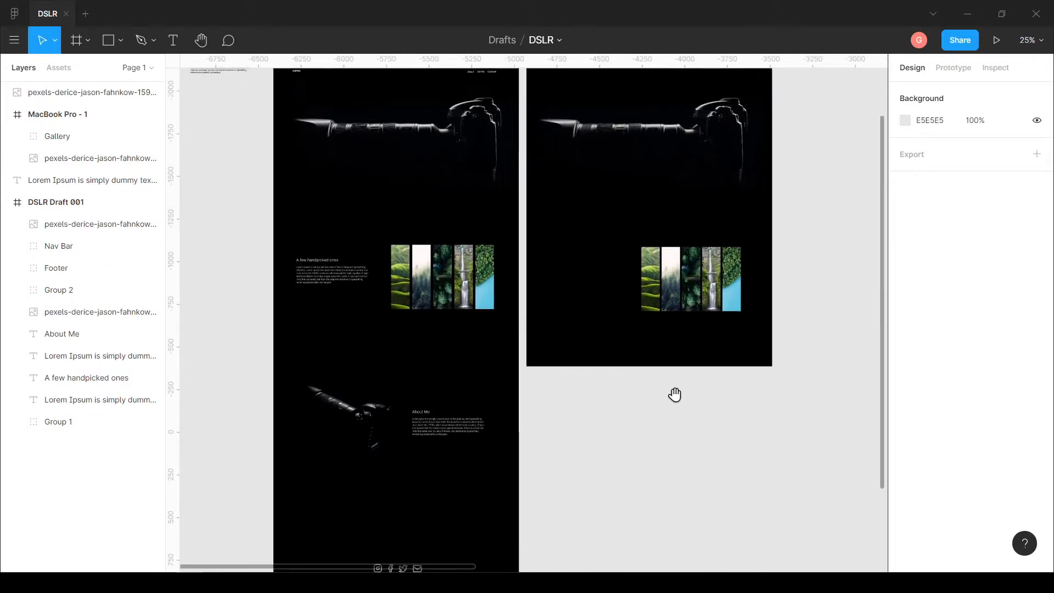
{"action": "scroll", "coordinate": [673, 403], "scroll_direction": "down", "scroll_amount": 1}
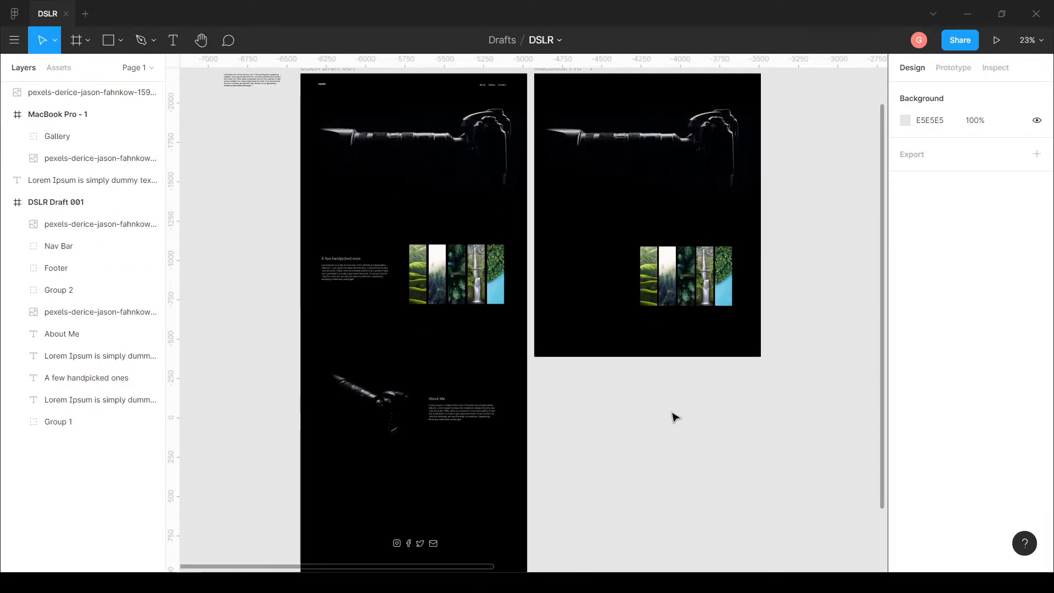
Set the height of the MacBook Pro - 1 frame to 2700
{"action": "scroll", "coordinate": [776, 459], "scroll_direction": "down", "scroll_amount": 1}
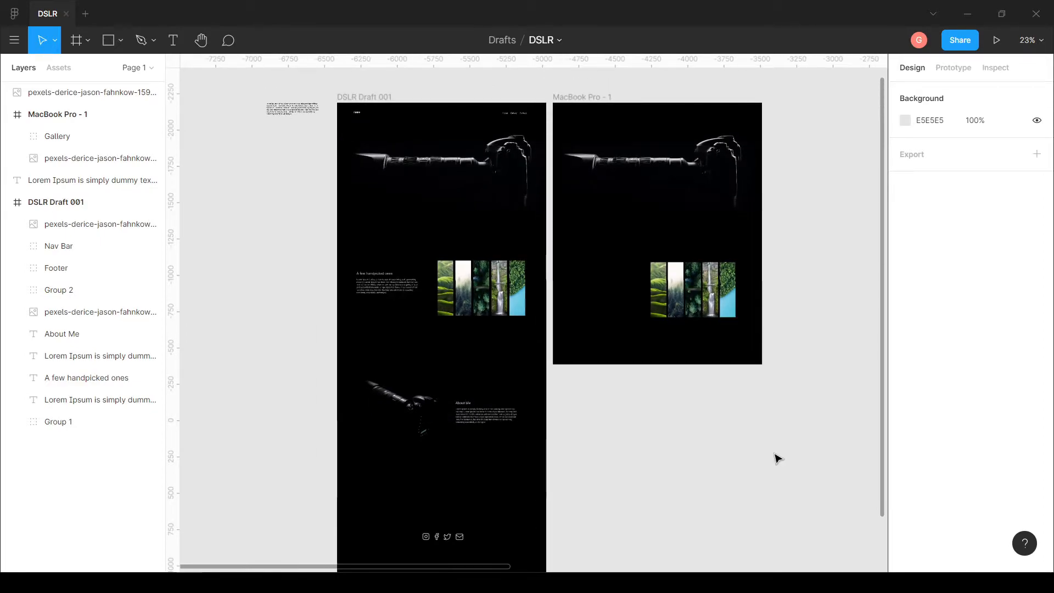
{"action": "left_click_drag", "start_coordinate": [776, 459], "coordinate": [729, 400]}
{"action": "scroll", "coordinate": [713, 414], "scroll_direction": "down", "scroll_amount": 1}
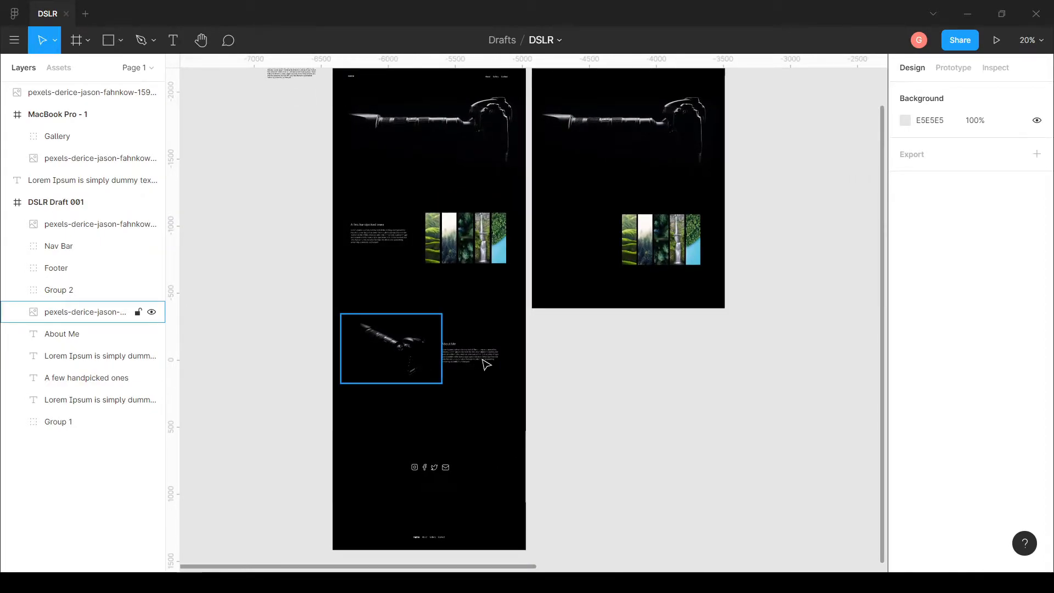
{"action": "scroll", "coordinate": [720, 355], "scroll_direction": "up", "scroll_amount": 1}
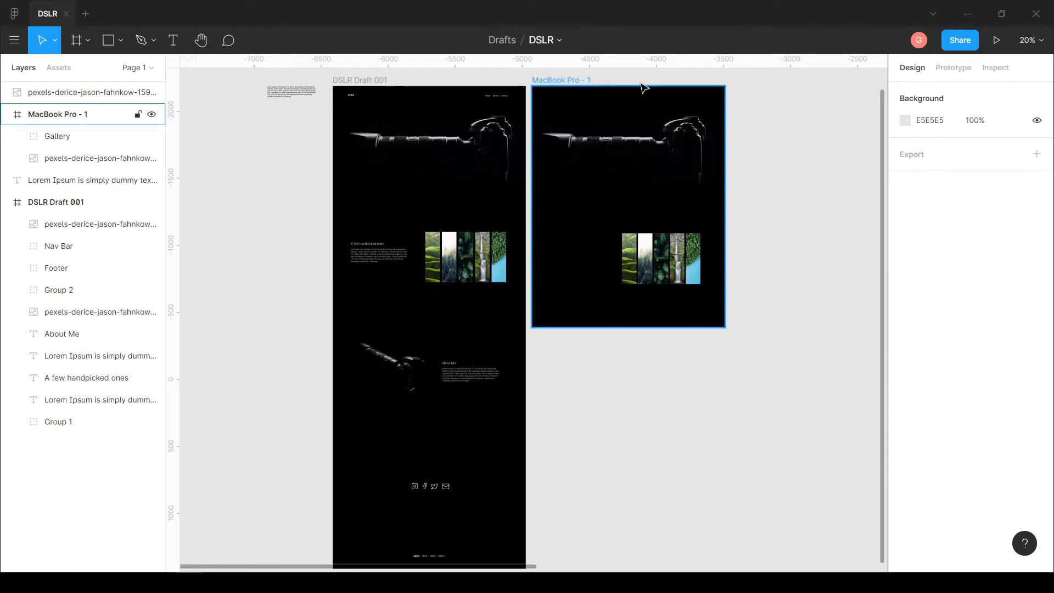
{"action": "left_click", "coordinate": [561, 81]}
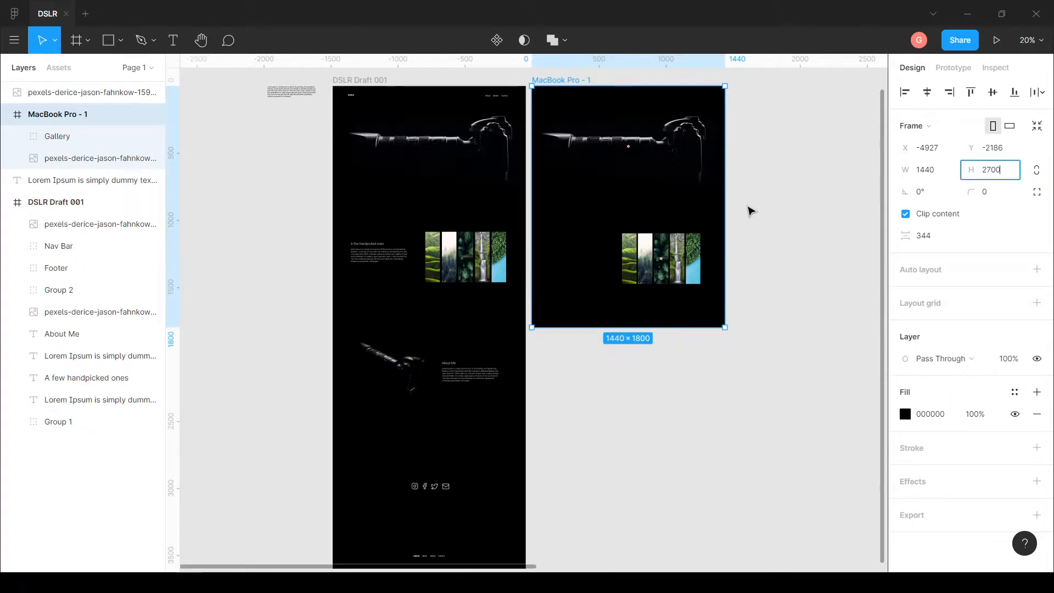
{"action": "type", "text": "2700"}
{"action": "left_click", "coordinate": [750, 211]}
Move the loose angled camera image across the canvas to beside the MacBook Pro - 1 frame, at about X -2962, Y -1228
{"action": "scroll", "coordinate": [757, 378], "scroll_direction": "down", "scroll_amount": 3}
{"action": "scroll", "coordinate": [679, 356], "scroll_direction": "down", "scroll_amount": 2}
{"action": "scroll", "coordinate": [682, 355], "scroll_direction": "up", "scroll_amount": 2}
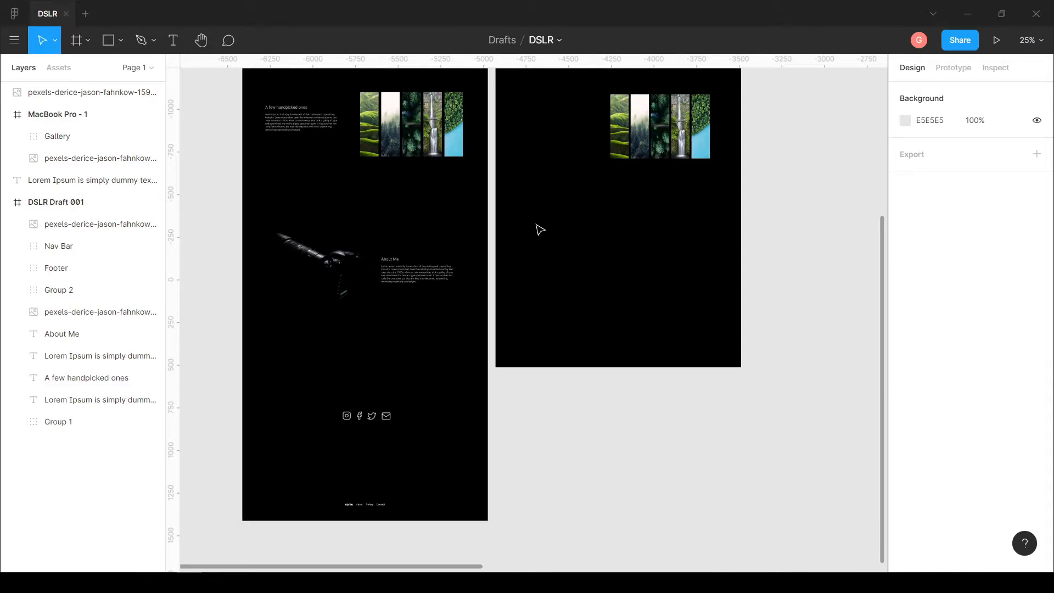
{"action": "scroll", "coordinate": [771, 451], "scroll_direction": "down", "scroll_amount": 4}
{"action": "scroll", "coordinate": [494, 358], "scroll_direction": "down", "scroll_amount": 2}
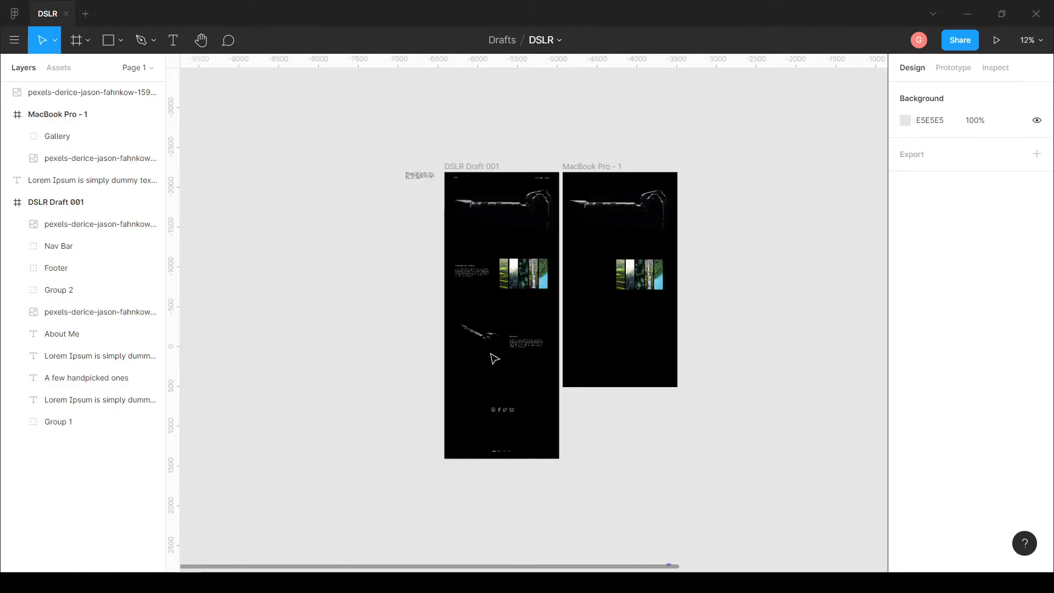
{"action": "left_click", "coordinate": [494, 358]}
{"action": "scroll", "coordinate": [696, 367], "scroll_direction": "right", "scroll_amount": 3}
{"action": "scroll", "coordinate": [696, 368], "scroll_direction": "down", "scroll_amount": 2}
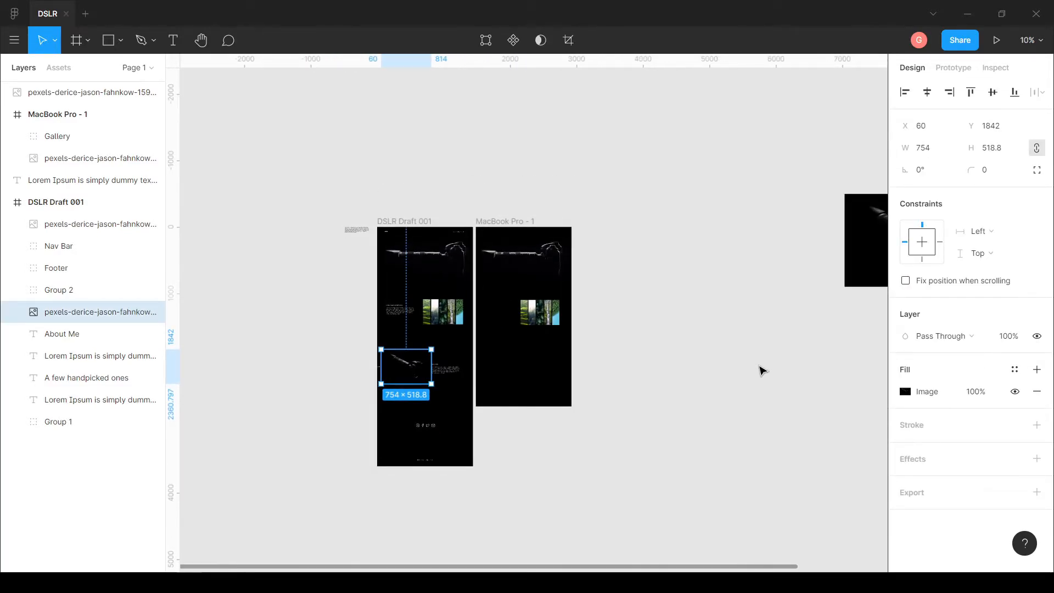
{"action": "scroll", "coordinate": [762, 371], "scroll_direction": "right", "scroll_amount": 3}
{"action": "left_click", "coordinate": [789, 294]}
{"action": "left_click_drag", "start_coordinate": [788, 294], "coordinate": [558, 381]}
{"action": "scroll", "coordinate": [484, 416], "scroll_direction": "up", "scroll_amount": 2}
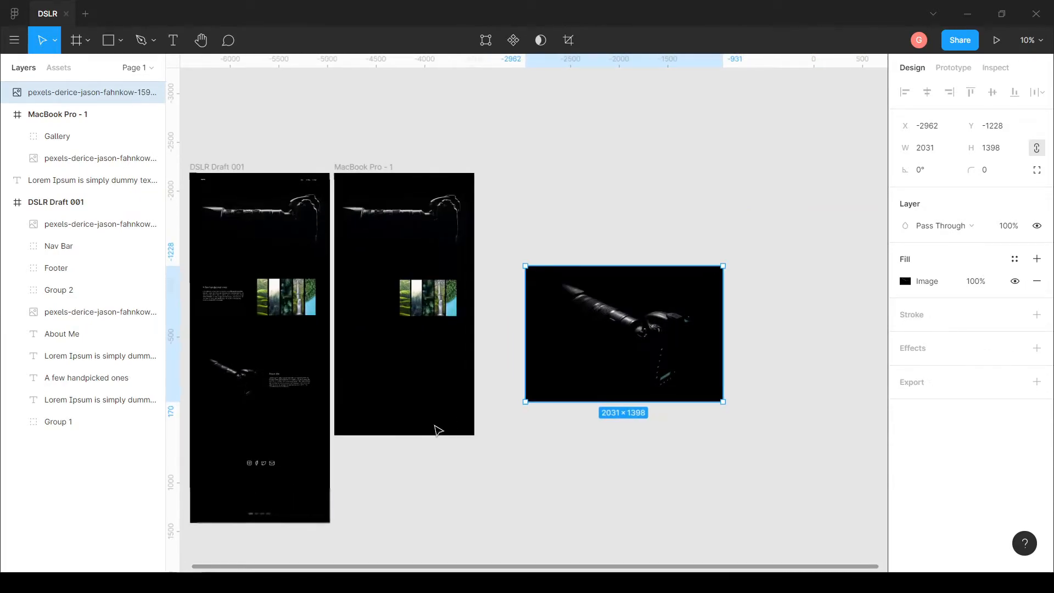
Scale the angled camera image to about 808 × 556 and place it below the gallery in MacBook Pro - 1, at about X 70, Y 1869
{"action": "scroll", "coordinate": [527, 423], "scroll_direction": "left", "scroll_amount": 3}
{"action": "scroll", "coordinate": [526, 423], "scroll_direction": "up", "scroll_amount": 1}
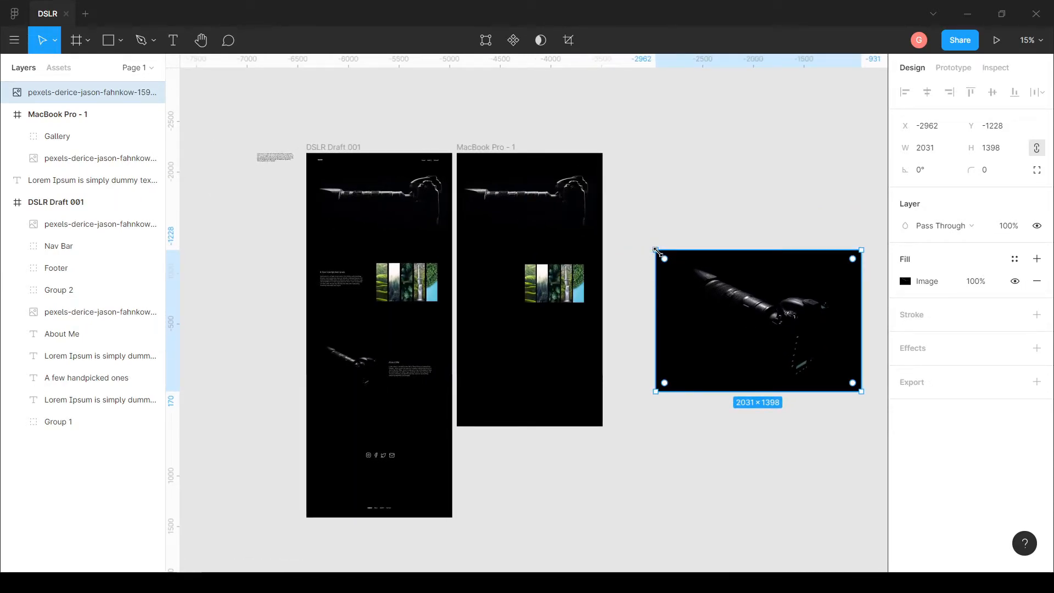
{"action": "left_click_drag", "start_coordinate": [657, 251], "coordinate": [780, 335]}
{"action": "left_click_drag", "start_coordinate": [825, 374], "coordinate": [510, 380]}
{"action": "scroll", "coordinate": [426, 391], "scroll_direction": "up", "scroll_amount": 5}
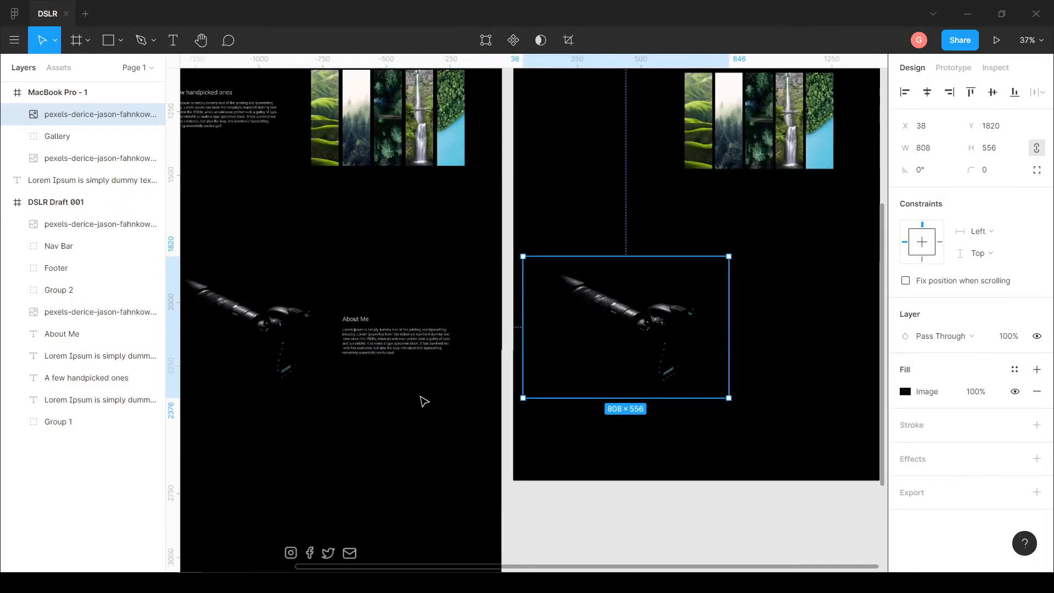
{"action": "left_click_drag", "start_coordinate": [679, 334], "coordinate": [687, 347]}
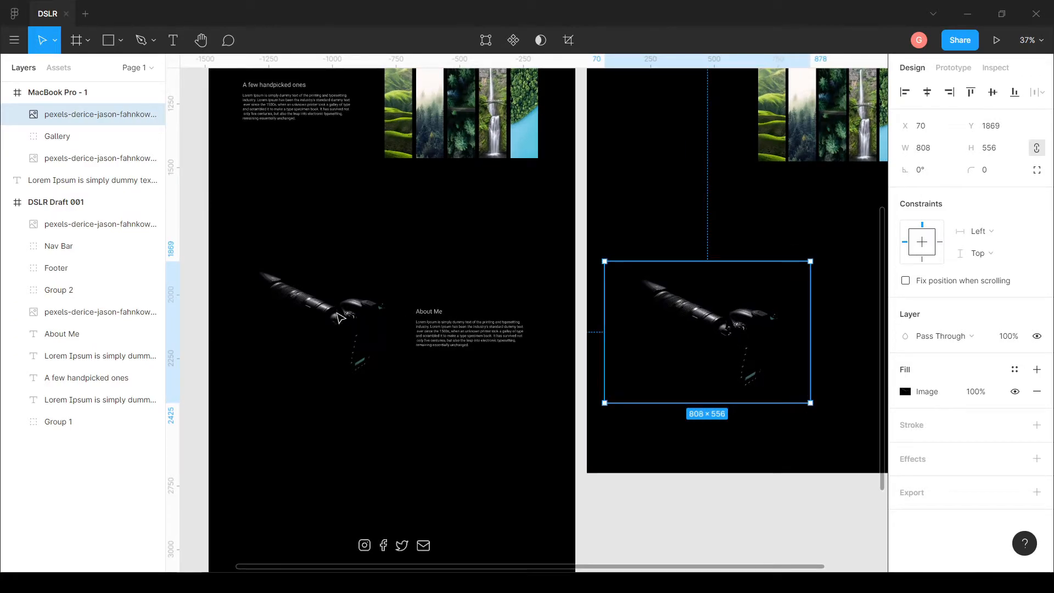
Set the new angled camera image's width to 754 to match its counterpart in the draft, keeping the proportions
{"action": "left_click", "coordinate": [326, 325]}
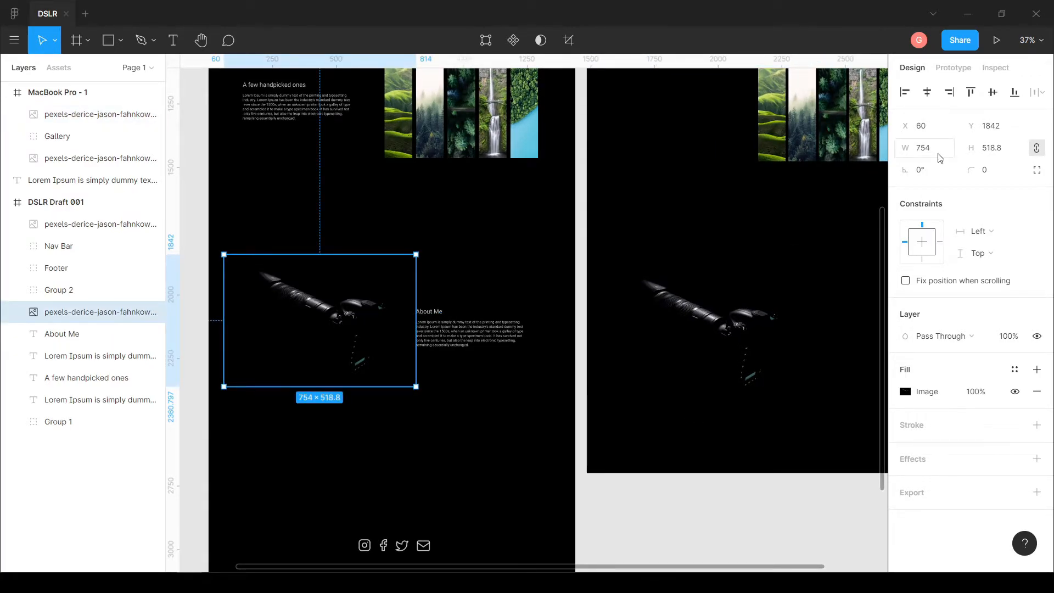
{"action": "left_click", "coordinate": [748, 332]}
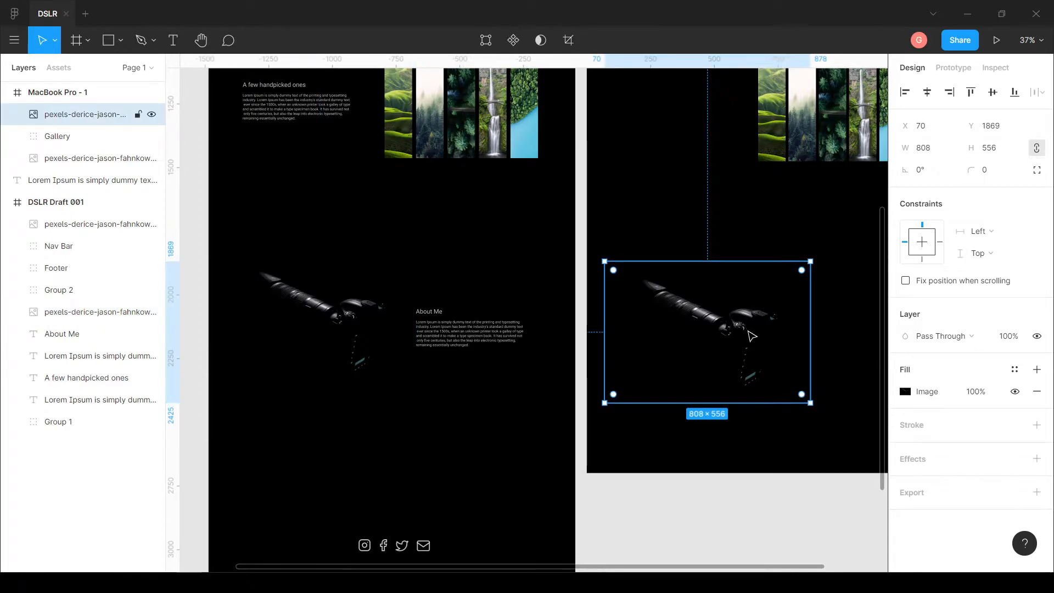
{"action": "left_click", "coordinate": [939, 148]}
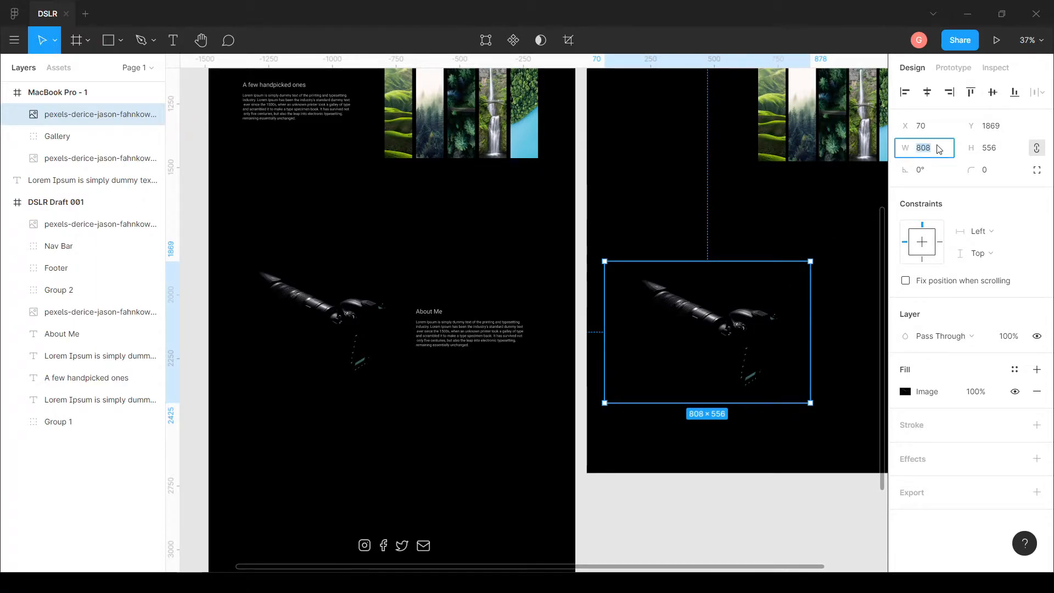
{"action": "type", "text": "750"}
{"action": "left_click", "coordinate": [859, 211]}
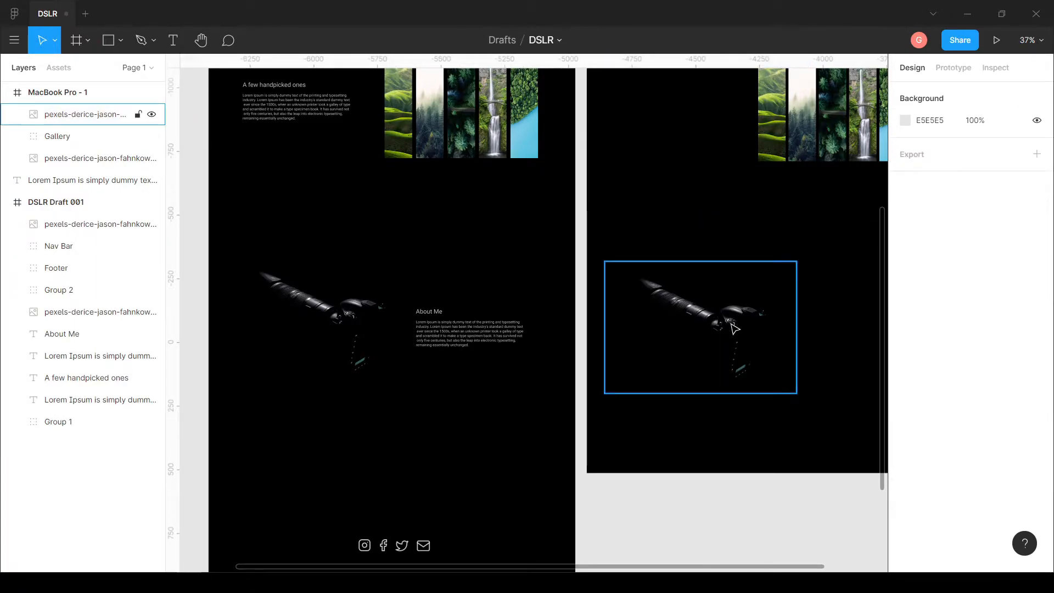
Reposition the angled camera image in the MacBook Pro - 1 frame at about X 92, Y 1918
{"action": "scroll", "coordinate": [797, 370], "scroll_direction": "down", "scroll_amount": 2}
{"action": "left_click", "coordinate": [616, 352]}
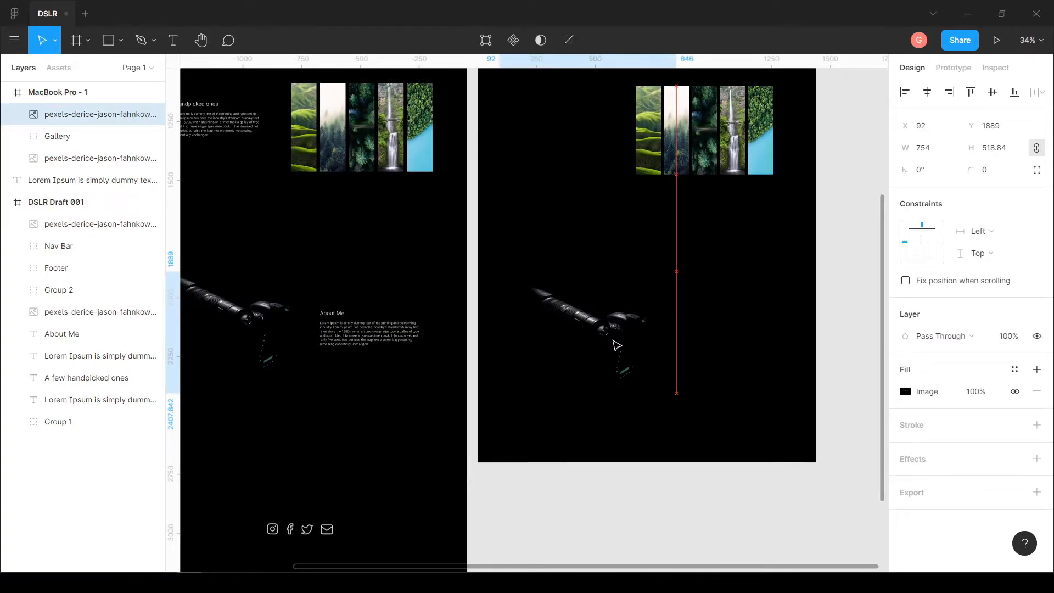
{"action": "left_click_drag", "start_coordinate": [615, 339], "coordinate": [616, 340]}
{"action": "left_click", "coordinate": [831, 297]}
{"action": "scroll", "coordinate": [818, 299], "scroll_direction": "down", "scroll_amount": 4}
{"action": "left_click_drag", "start_coordinate": [782, 383], "coordinate": [705, 327]}
{"action": "scroll", "coordinate": [705, 328], "scroll_direction": "down", "scroll_amount": 2}
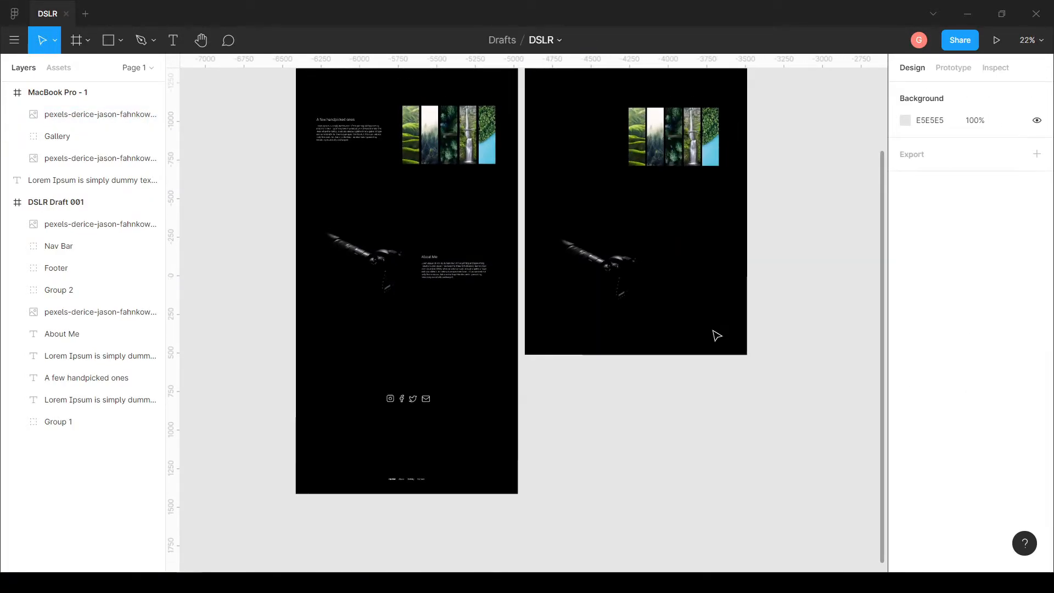
{"action": "left_click", "coordinate": [616, 279]}
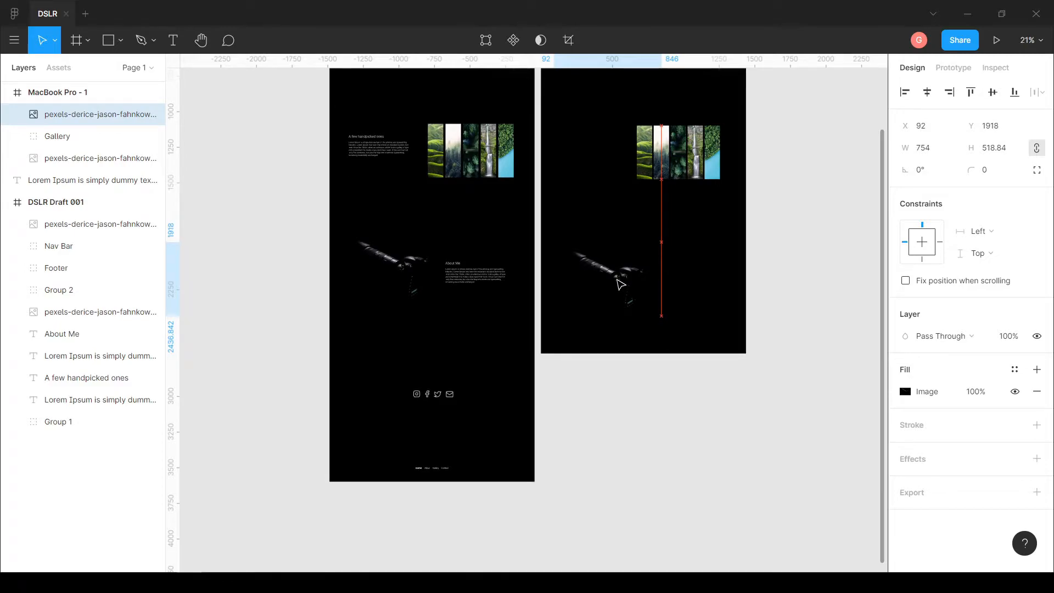
{"action": "left_click", "coordinate": [745, 330]}
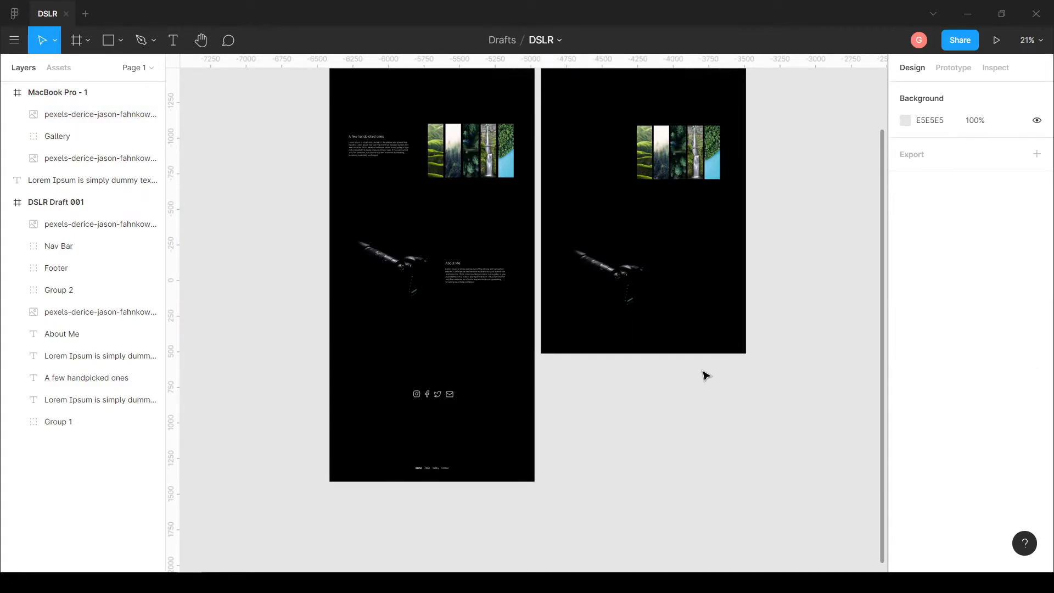
Increase the height of the MacBook Pro - 1 frame to match the full length of the DSLR Draft 001 frame
{"action": "scroll", "coordinate": [698, 400], "scroll_direction": "up", "scroll_amount": 1}
{"action": "scroll", "coordinate": [732, 457], "scroll_direction": "up", "scroll_amount": 5}
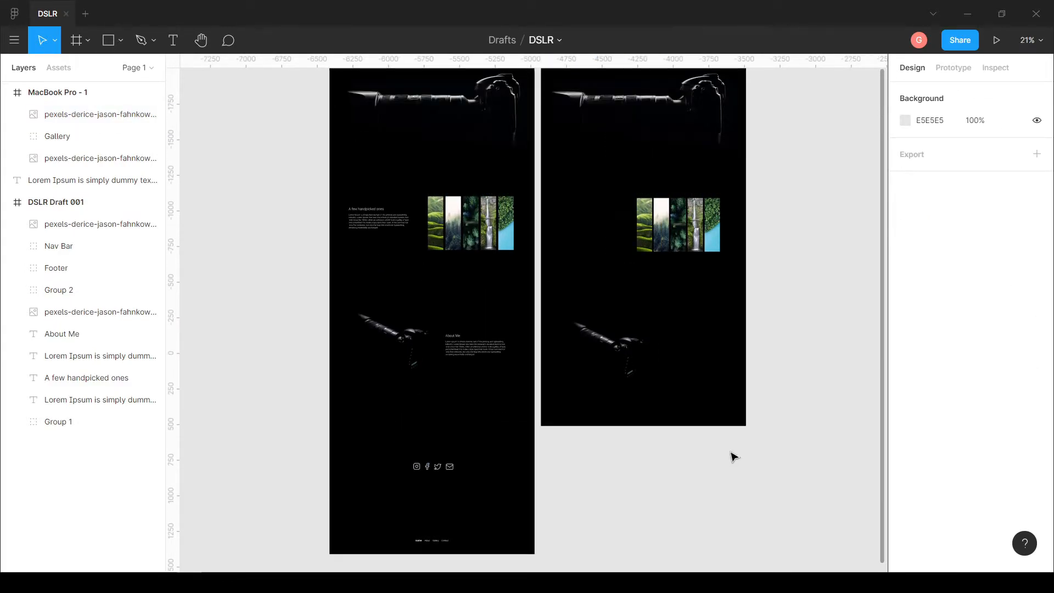
{"action": "left_click", "coordinate": [568, 86]}
{"action": "left_click", "coordinate": [568, 87]}
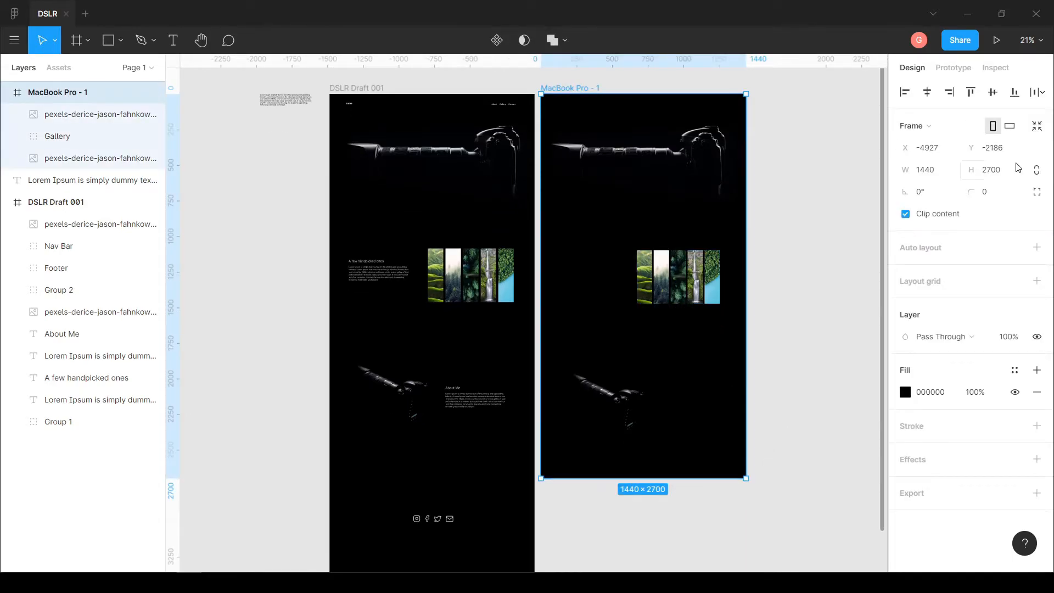
{"action": "left_click", "coordinate": [1000, 176]}
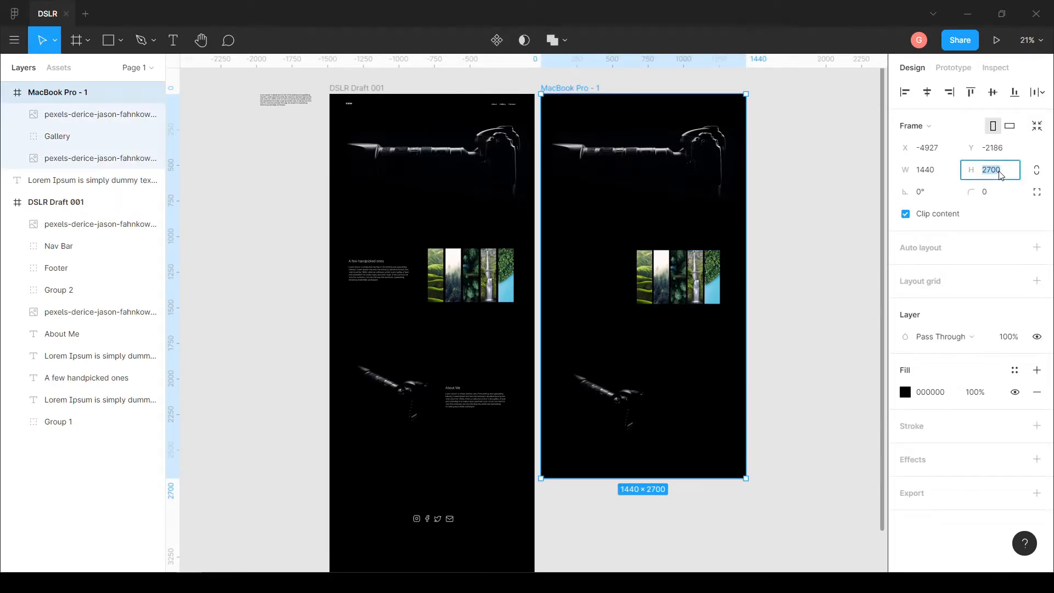
{"action": "left_click", "coordinate": [812, 189]}
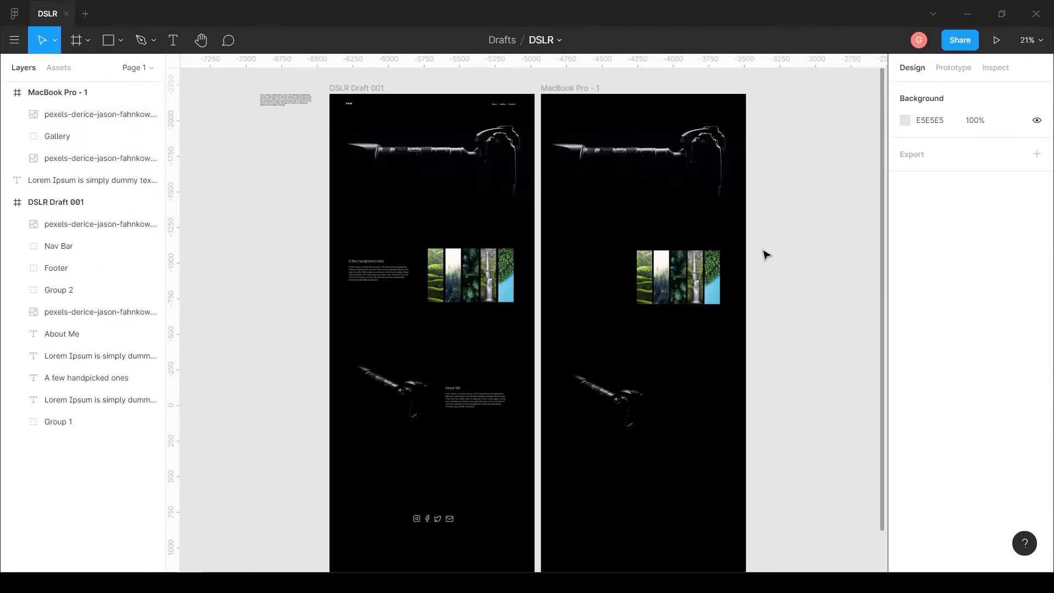
Add the text "About" on the empty canvas above the MacBook Pro - 1 frame
{"action": "scroll", "coordinate": [763, 263], "scroll_direction": "down", "scroll_amount": 6}
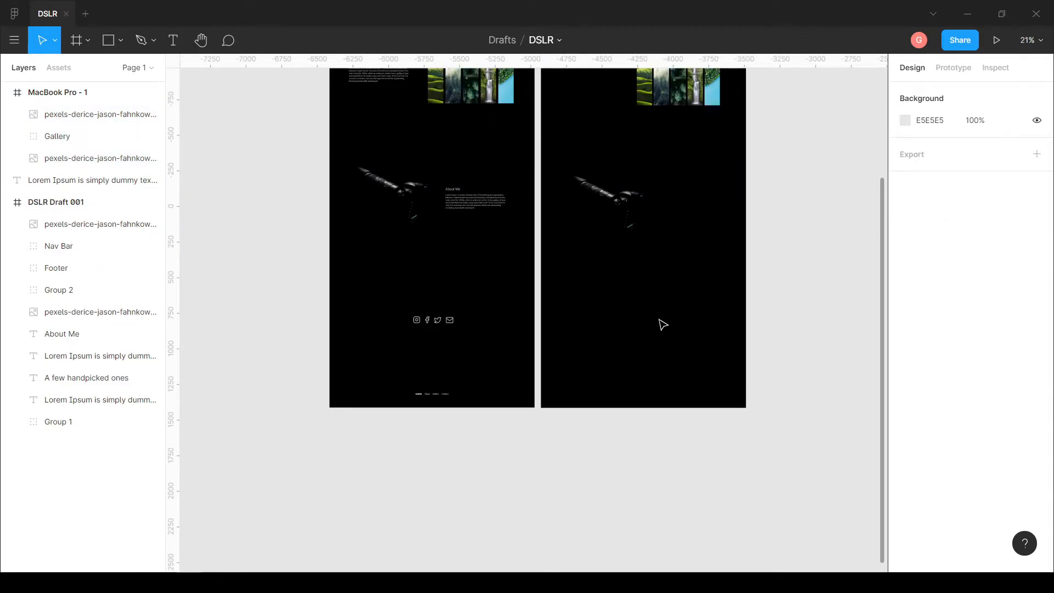
{"action": "scroll", "coordinate": [638, 357], "scroll_direction": "up", "scroll_amount": 3}
{"action": "scroll", "coordinate": [797, 302], "scroll_direction": "up", "scroll_amount": 4}
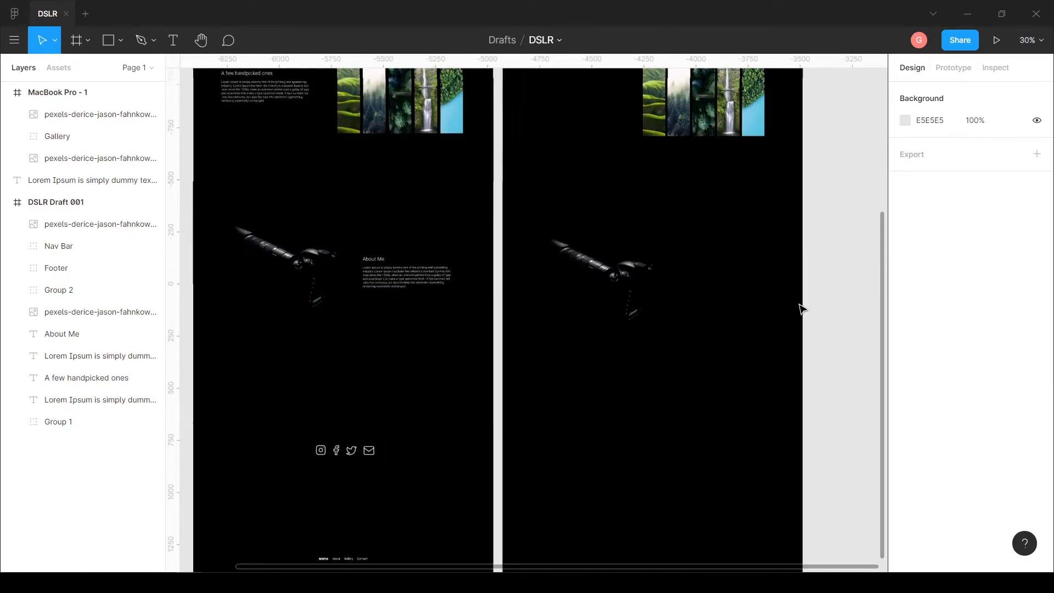
{"action": "scroll", "coordinate": [800, 280], "scroll_direction": "up", "scroll_amount": 2}
{"action": "scroll", "coordinate": [790, 265], "scroll_direction": "down", "scroll_amount": 3}
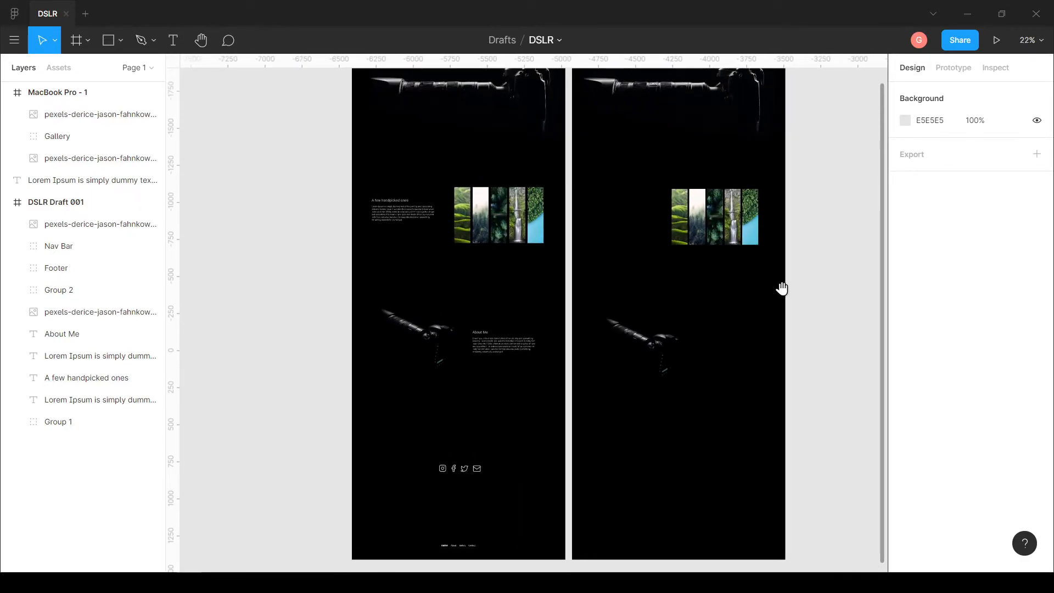
{"action": "scroll", "coordinate": [774, 296], "scroll_direction": "up", "scroll_amount": 2}
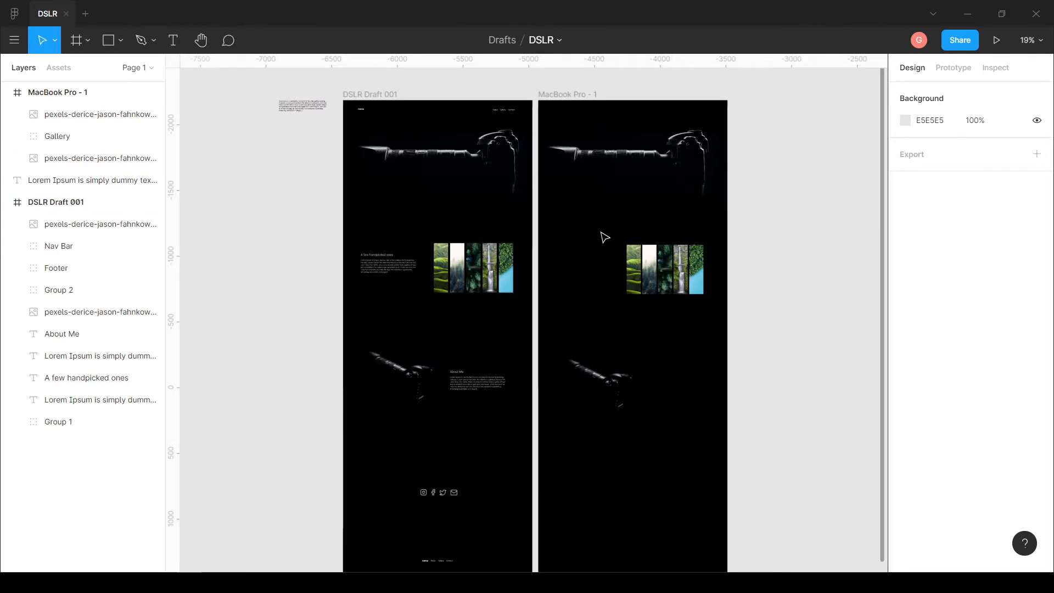
{"action": "scroll", "coordinate": [736, 101], "scroll_direction": "up", "scroll_amount": 5}
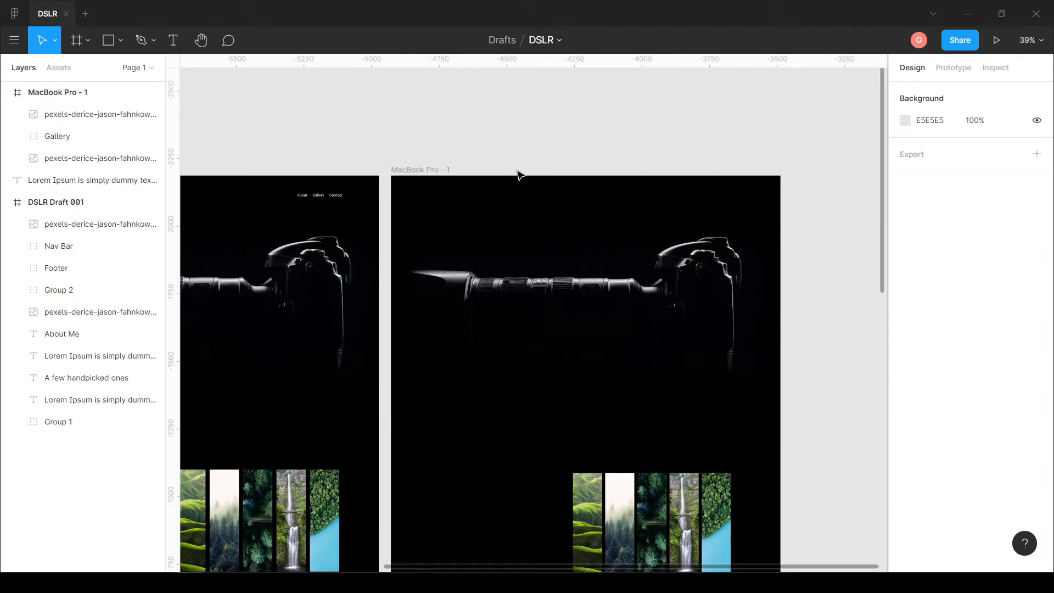
{"action": "left_click", "coordinate": [172, 40]}
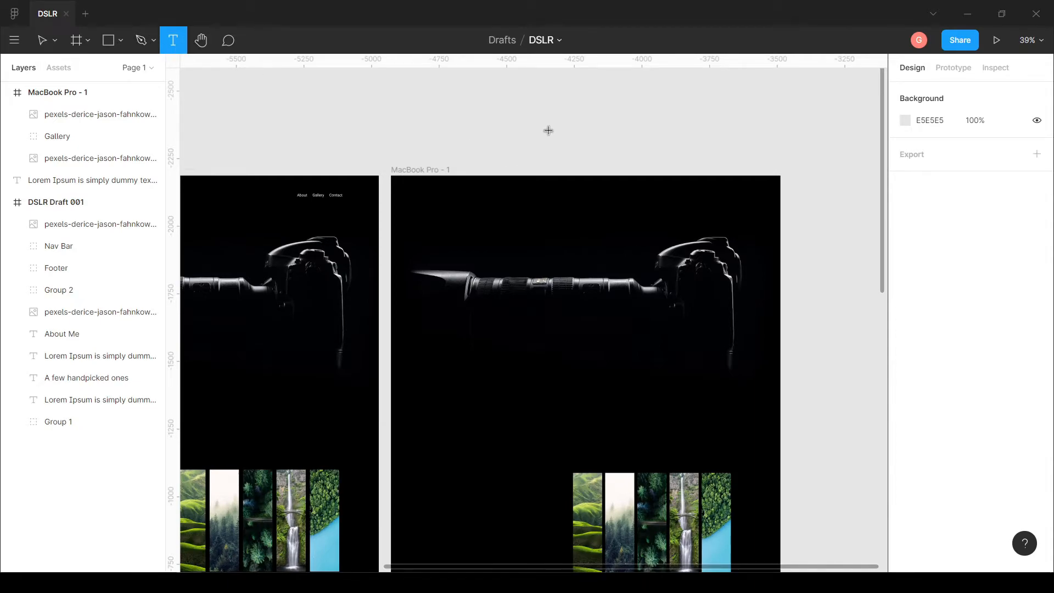
{"action": "left_click", "coordinate": [548, 129]}
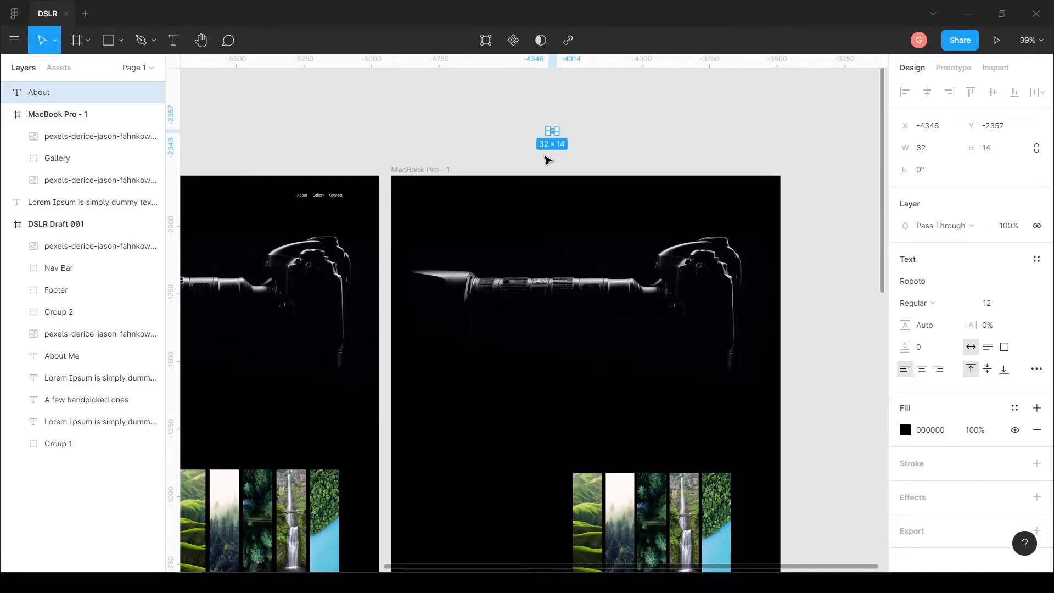
Check the text formatting of the draft's About link and set the new About text's font size to 14
{"action": "scroll", "coordinate": [547, 160], "scroll_direction": "up", "scroll_amount": 4}
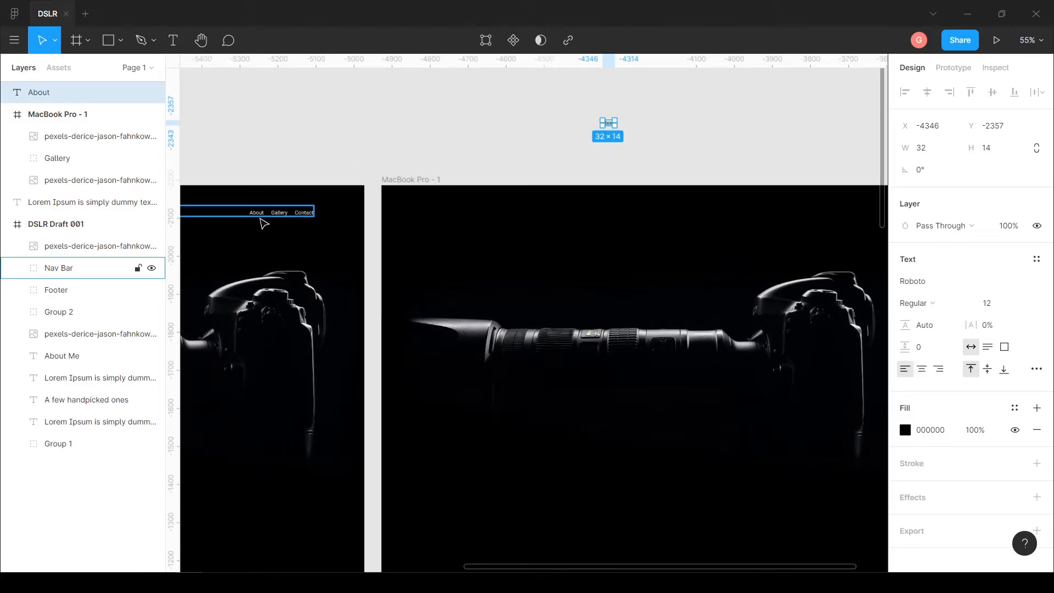
{"action": "double_click", "coordinate": [257, 214]}
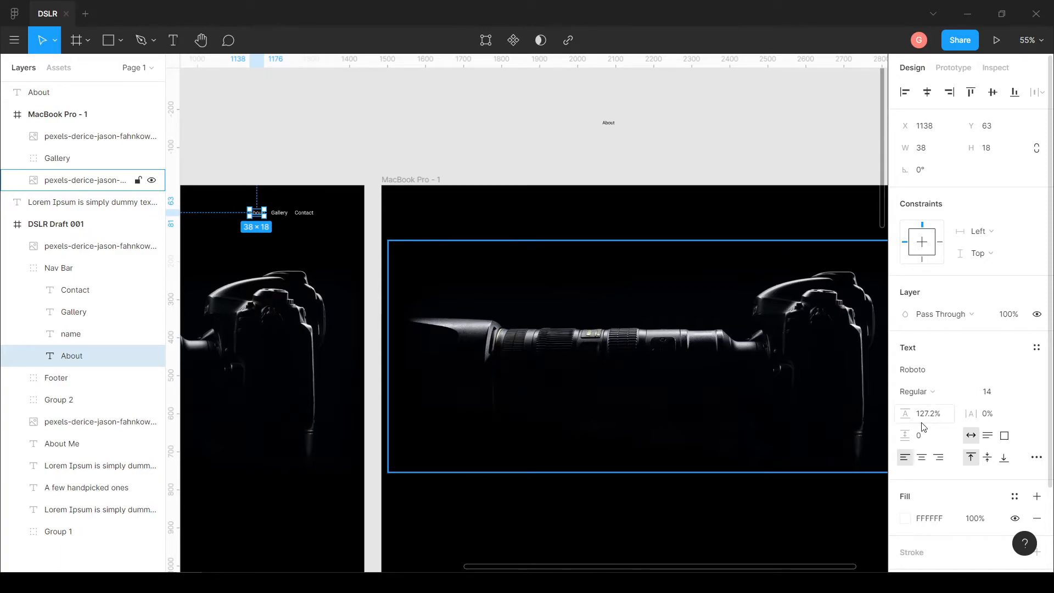
{"action": "left_click", "coordinate": [608, 123]}
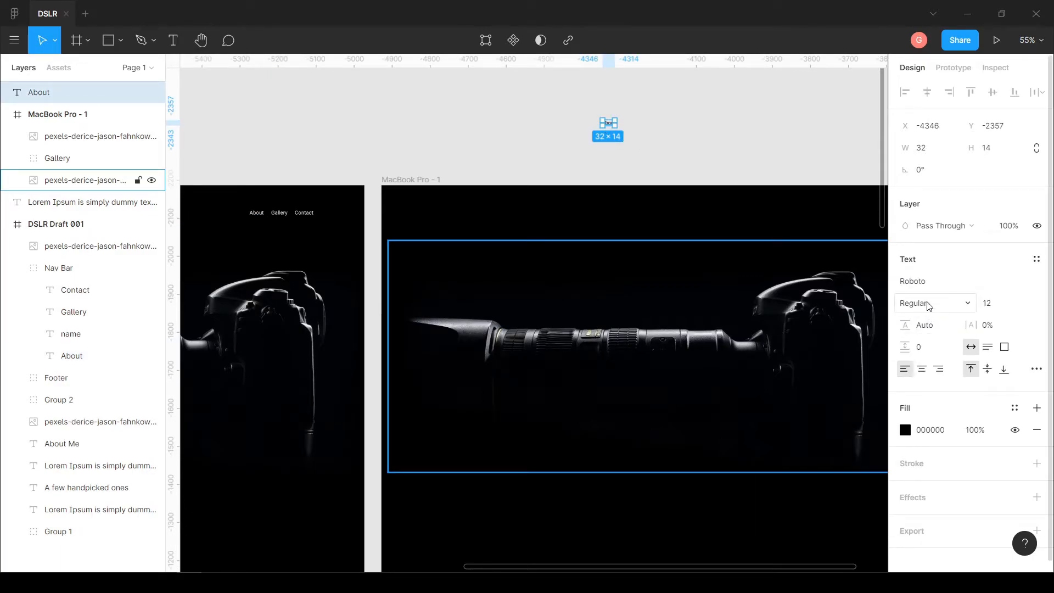
{"action": "left_click", "coordinate": [1027, 305]}
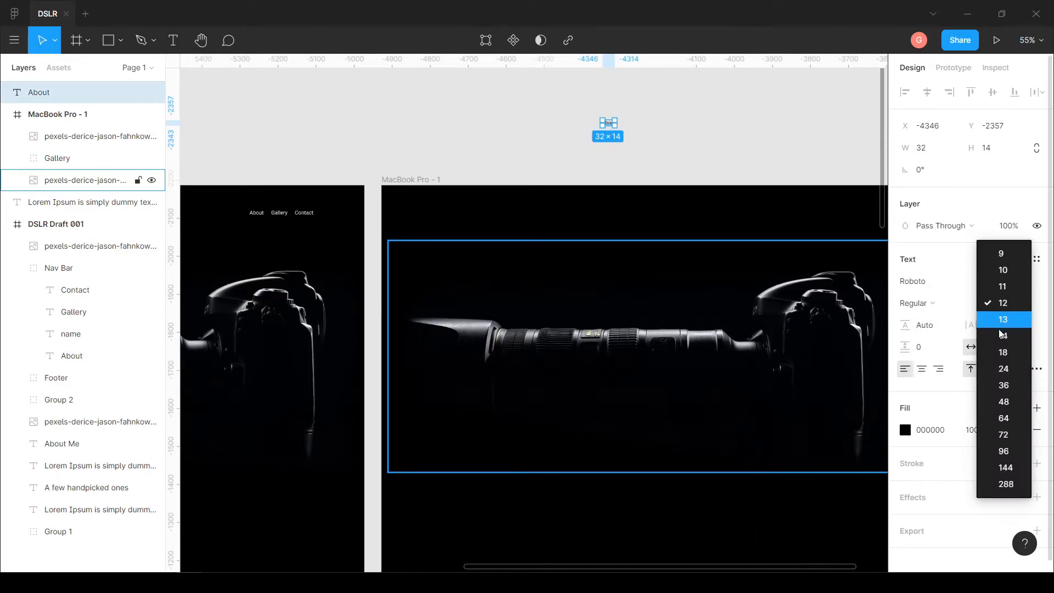
{"action": "left_click", "coordinate": [1001, 334]}
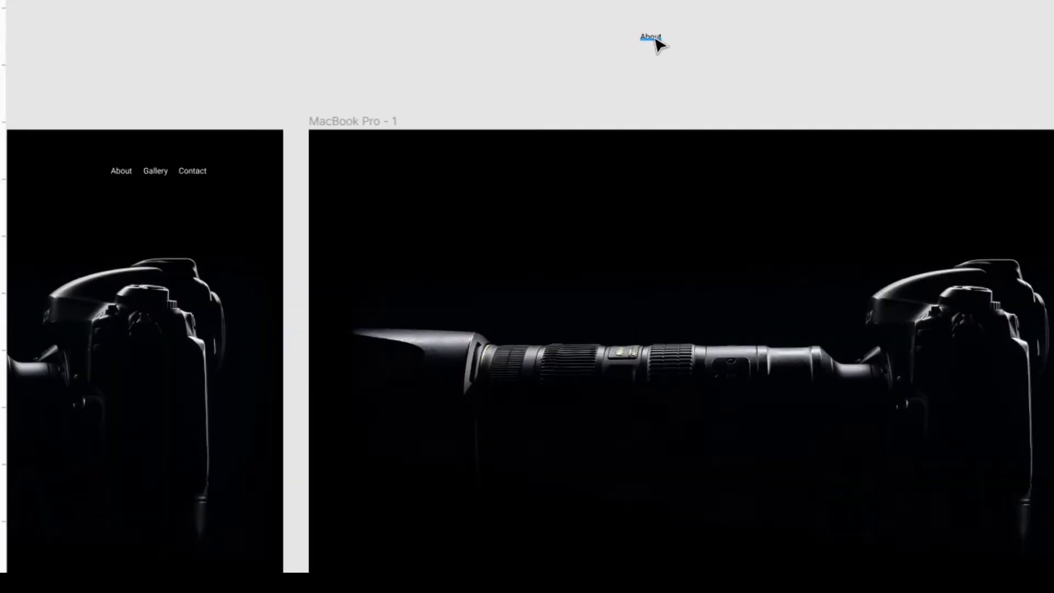
Move the new About text above the camera body in the MacBook Pro - 1 frame and set its fill to white FFFFFF
{"action": "left_click_drag", "start_coordinate": [614, 128], "coordinate": [709, 156]}
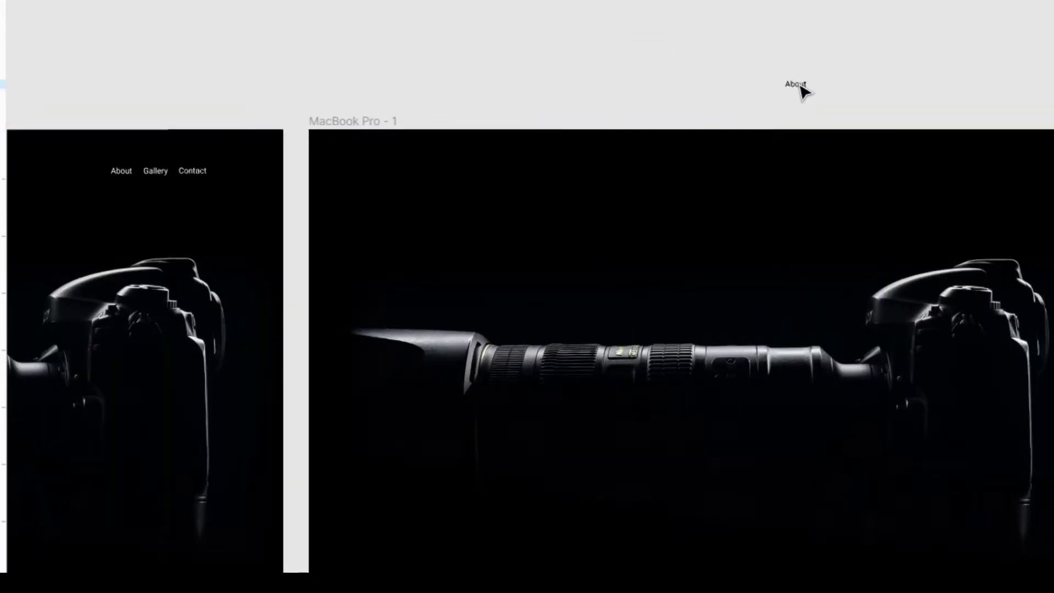
{"action": "left_click_drag", "start_coordinate": [801, 90], "coordinate": [800, 90]}
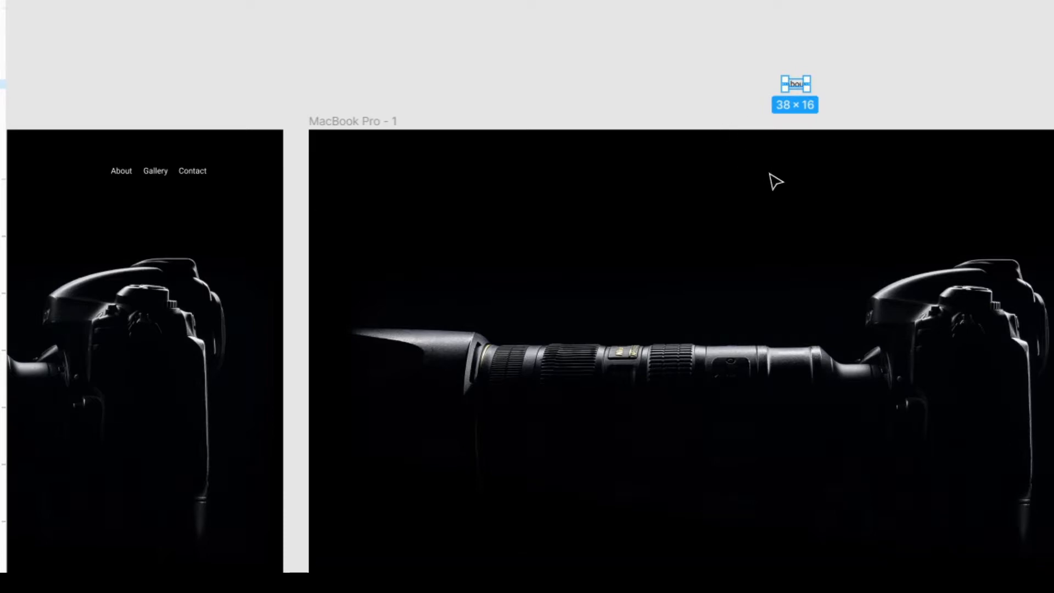
{"action": "left_click", "coordinate": [1051, 384]}
{"action": "left_click_drag", "start_coordinate": [973, 356], "coordinate": [782, 118]}
{"action": "left_click", "coordinate": [861, 67]}
{"action": "left_click_drag", "start_coordinate": [892, 77], "coordinate": [746, 84]}
{"action": "scroll", "coordinate": [746, 85], "scroll_direction": "down", "scroll_amount": 1}
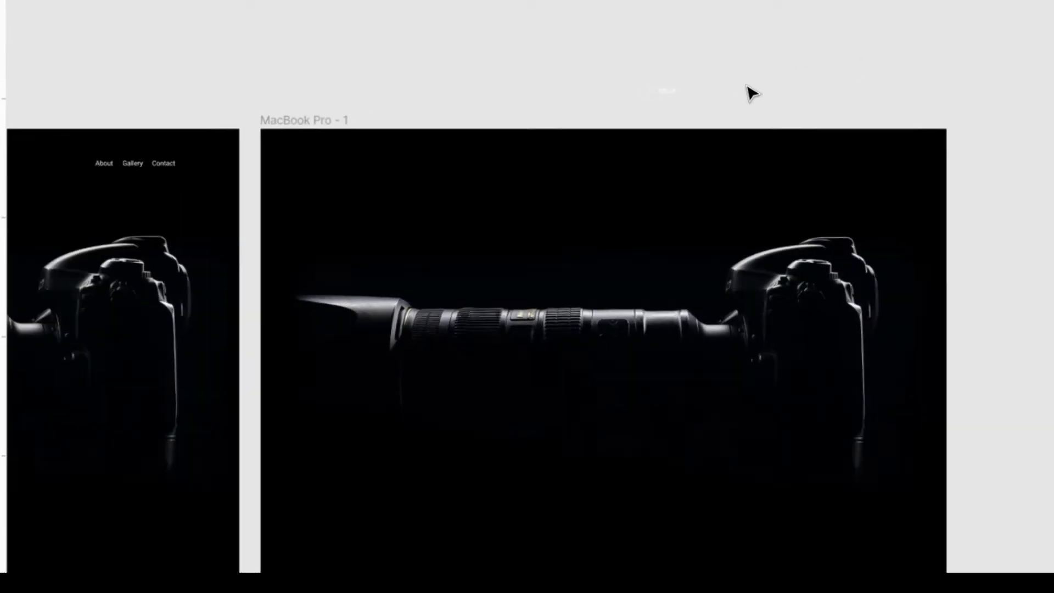
Place the About text inside the MacBook Pro - 1 frame's header above the camera body, at about X 1084, Y 46
{"action": "left_click", "coordinate": [673, 95]}
{"action": "left_click_drag", "start_coordinate": [733, 131], "coordinate": [709, 211]}
{"action": "scroll", "coordinate": [845, 165], "scroll_direction": "up", "scroll_amount": 2}
{"action": "scroll", "coordinate": [677, 200], "scroll_direction": "up", "scroll_amount": 2}
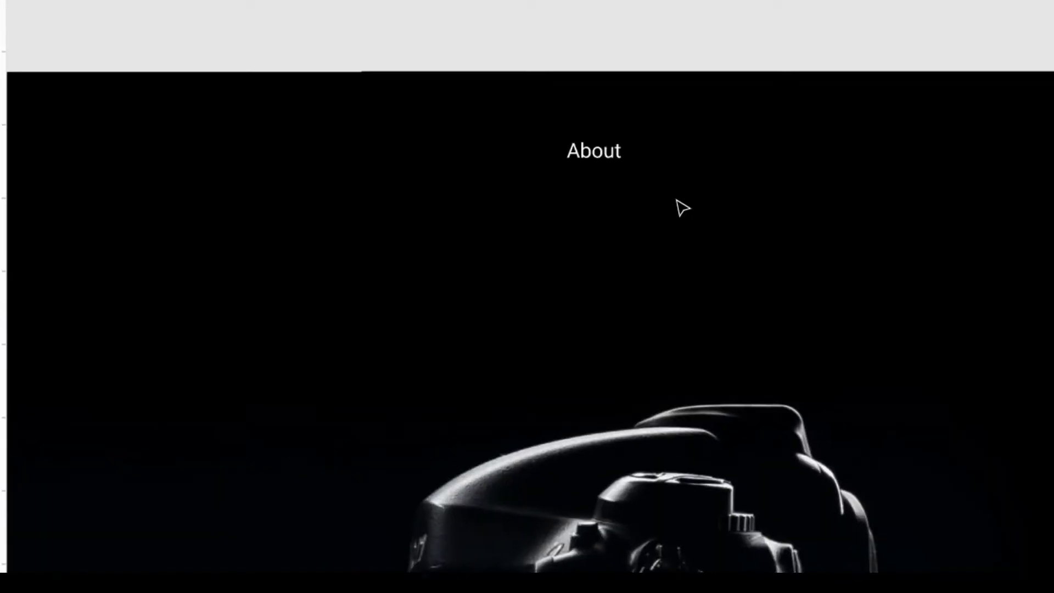
{"action": "left_click_drag", "start_coordinate": [823, 202], "coordinate": [667, 213]}
{"action": "scroll", "coordinate": [670, 220], "scroll_direction": "down", "scroll_amount": 1}
{"action": "scroll", "coordinate": [635, 337], "scroll_direction": "down", "scroll_amount": 1}
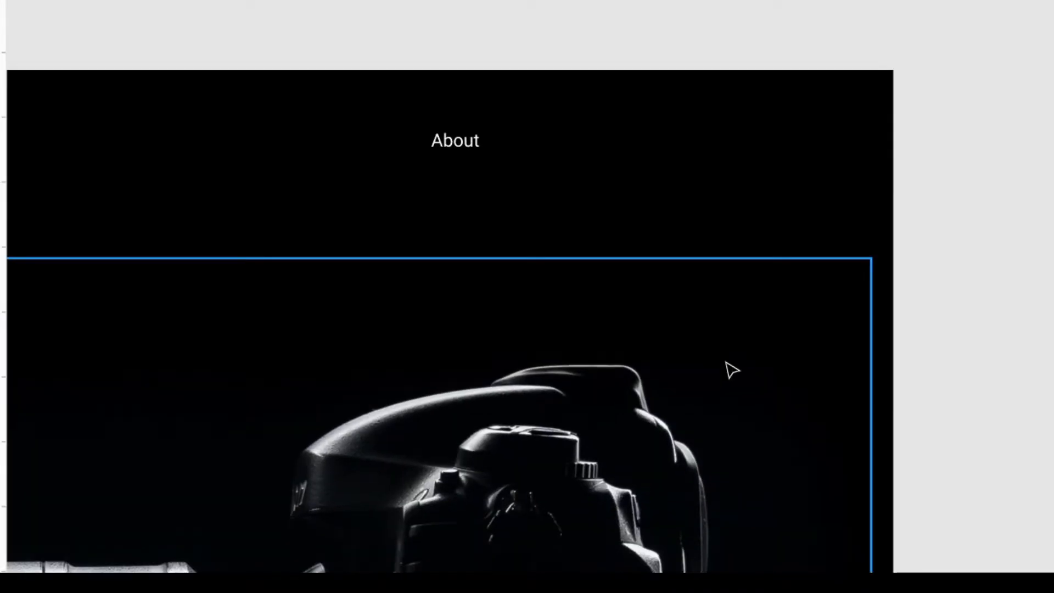
Duplicate the About text just to its right at the same height and change the copy to "Gallery"
{"action": "left_click", "coordinate": [466, 146]}
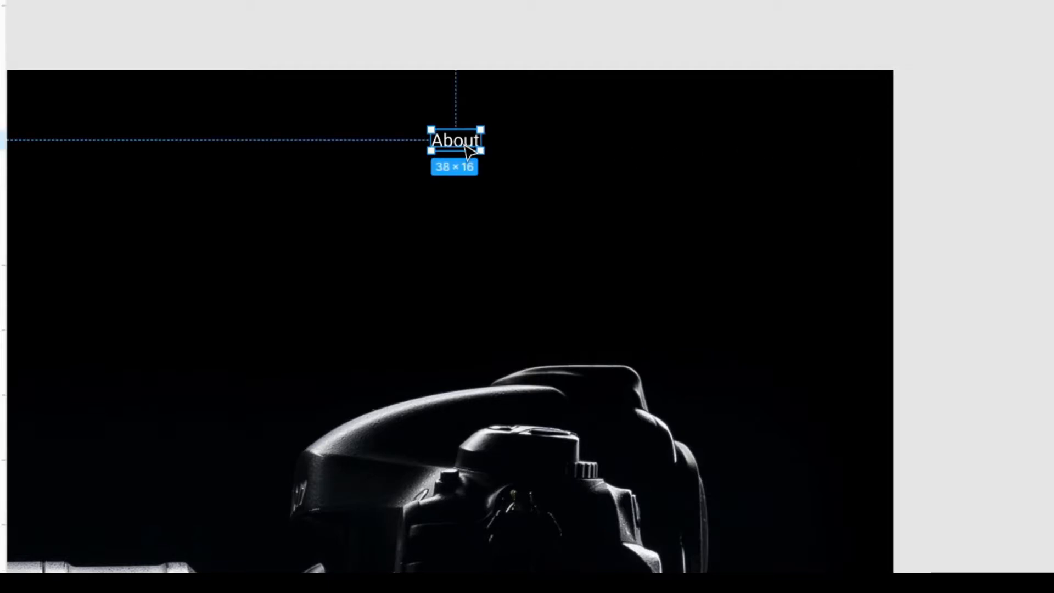
{"action": "left_click_drag", "start_coordinate": [467, 148], "coordinate": [541, 146]}
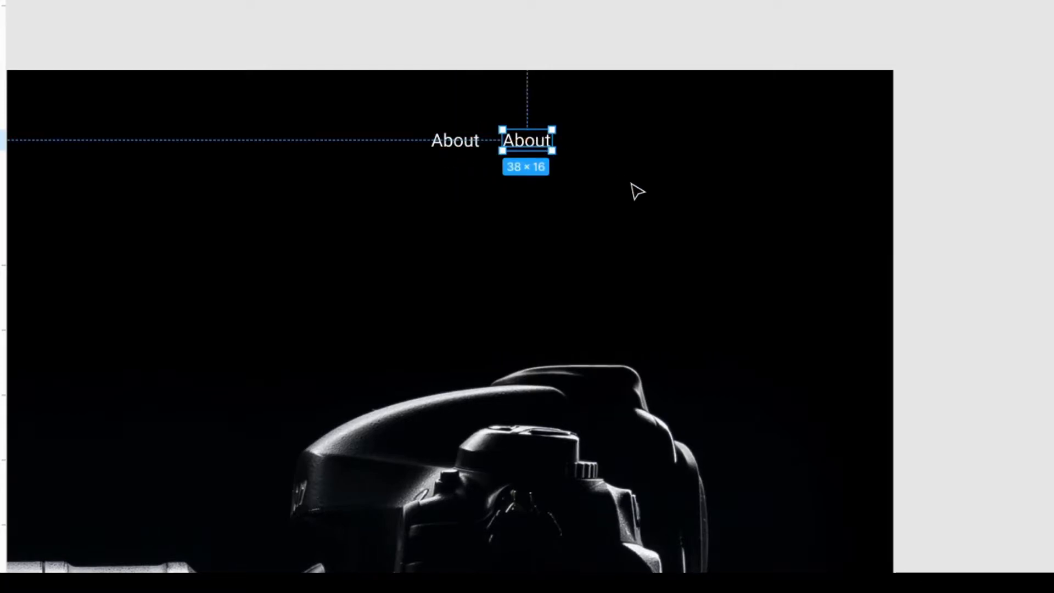
{"action": "double_click", "coordinate": [523, 141]}
{"action": "type", "text": "Gallry"}
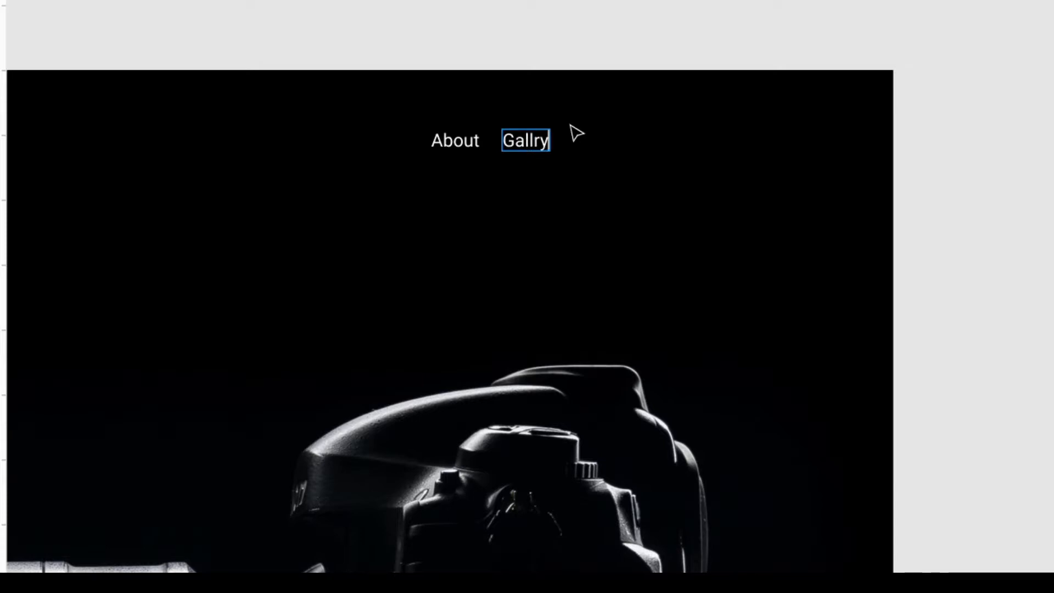
{"action": "key", "text": "BackSpace"}
{"action": "key", "text": "BackSpace"}
{"action": "type", "text": "ery"}
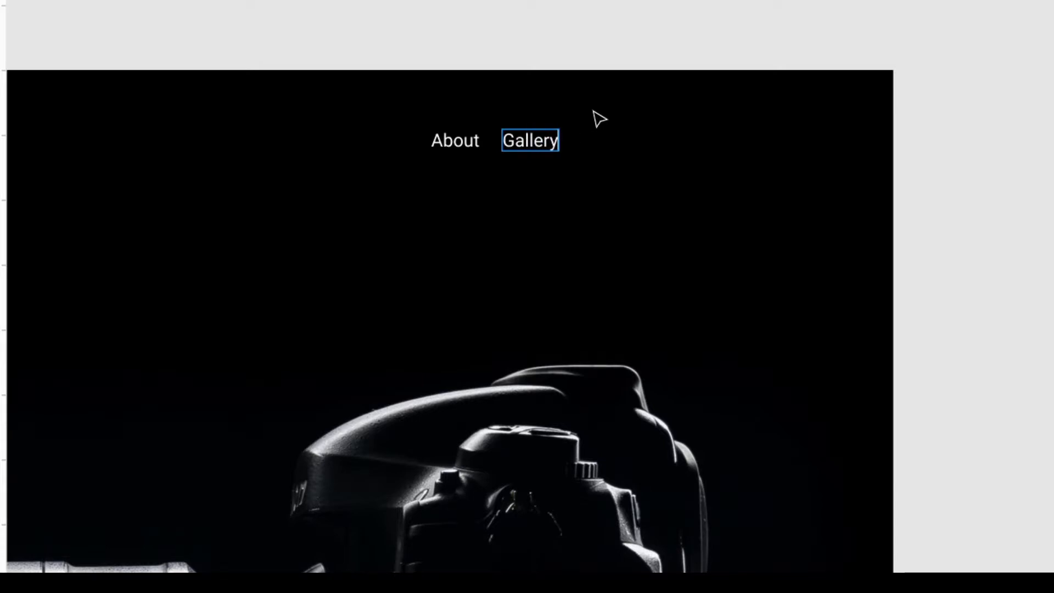
{"action": "key", "text": "Escape"}
Duplicate the Gallery text as "Contact" and place it on the same line, spaced 17 from Gallery at X 1199, Y 46
{"action": "left_click_drag", "start_coordinate": [529, 148], "coordinate": [615, 126]}
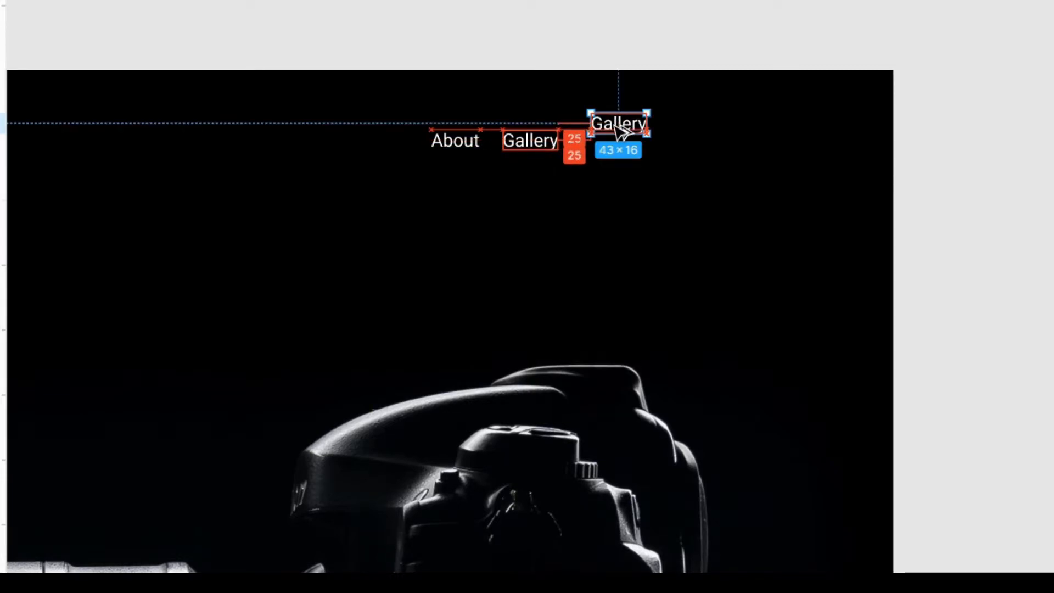
{"action": "key", "text": "shift"}
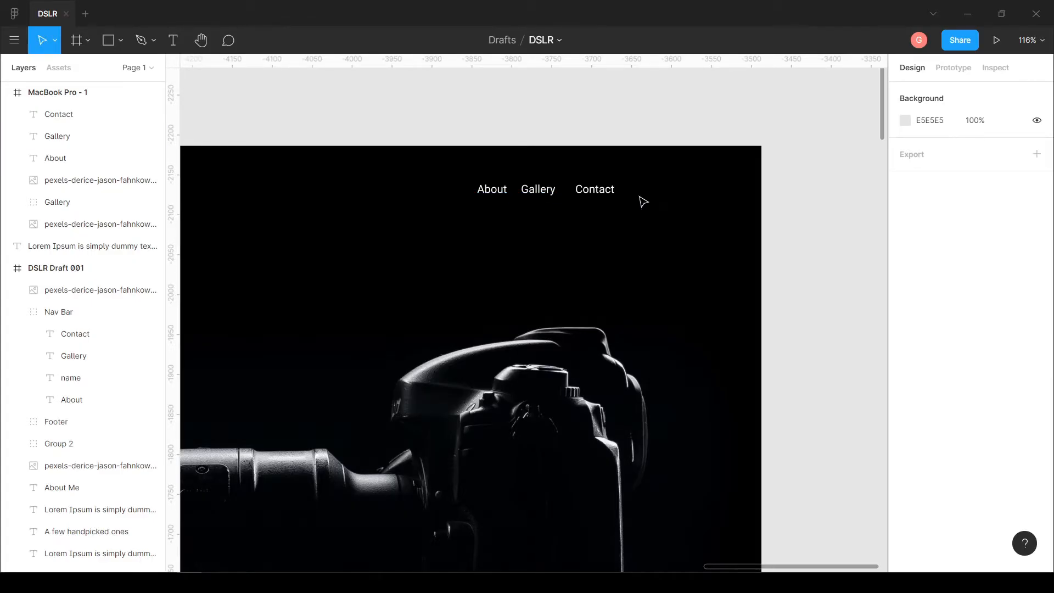
{"action": "left_click", "coordinate": [504, 196]}
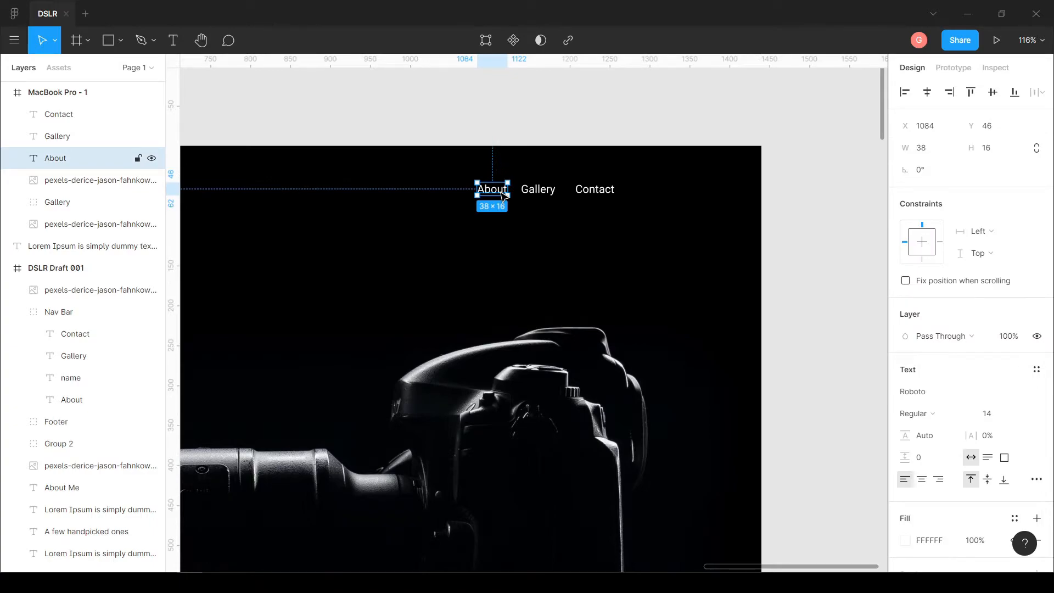
{"action": "left_click", "coordinate": [541, 192], "text": "shift"}
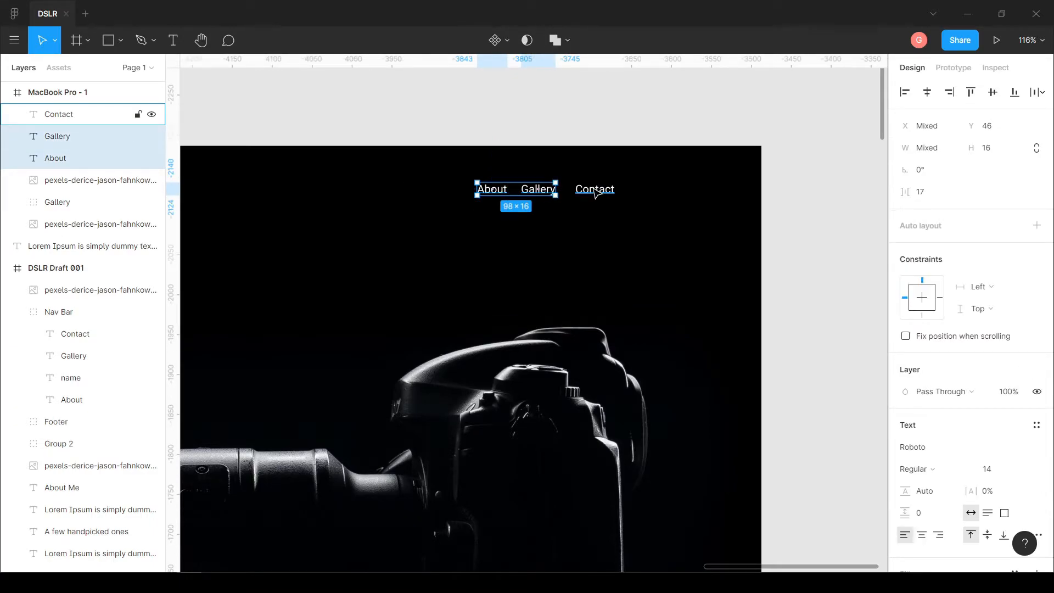
{"action": "left_click", "coordinate": [597, 192], "text": "shift"}
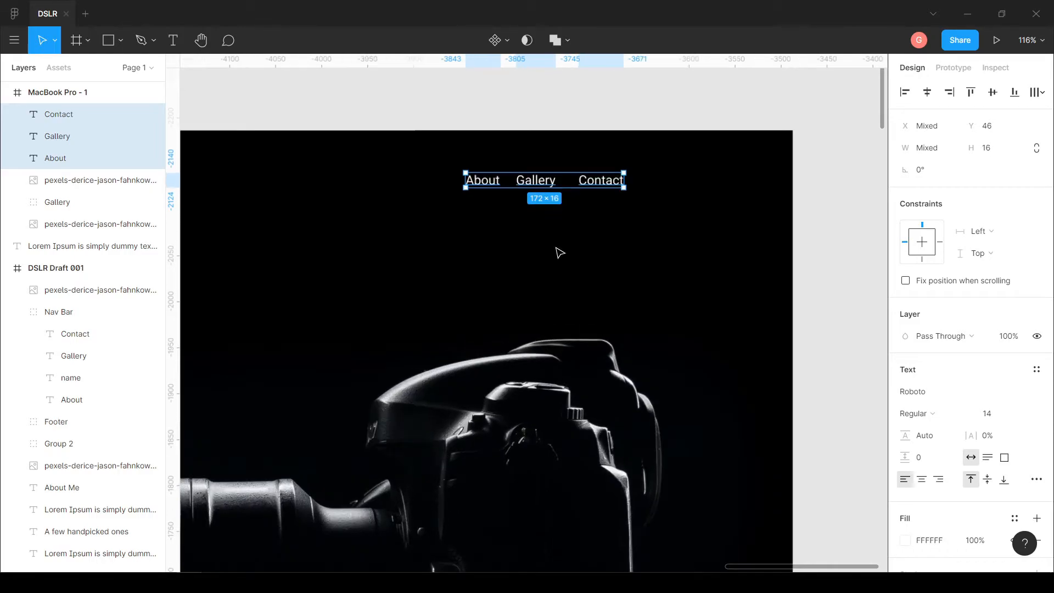
{"action": "left_click", "coordinate": [541, 87]}
{"action": "scroll", "coordinate": [535, 181], "scroll_direction": "up", "scroll_amount": 5}
{"action": "left_click_drag", "start_coordinate": [635, 179], "coordinate": [609, 179]}
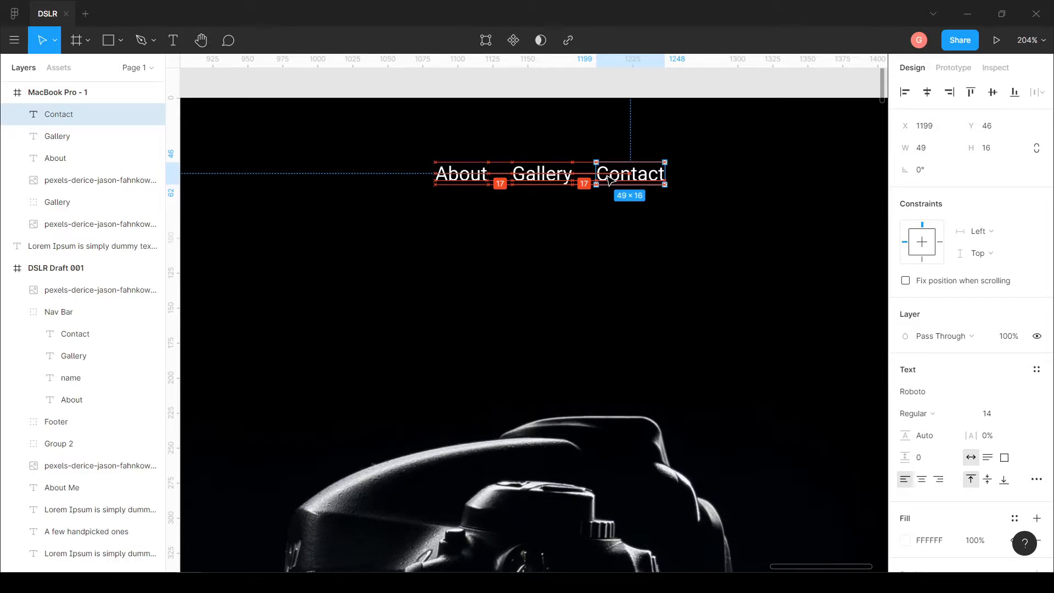
{"action": "key", "text": "Escape"}
Compare the DSLR Draft 001 nav bar, including its name text, with the header of the MacBook Pro - 1 frame
{"action": "scroll", "coordinate": [637, 139], "scroll_direction": "down", "scroll_amount": 6}
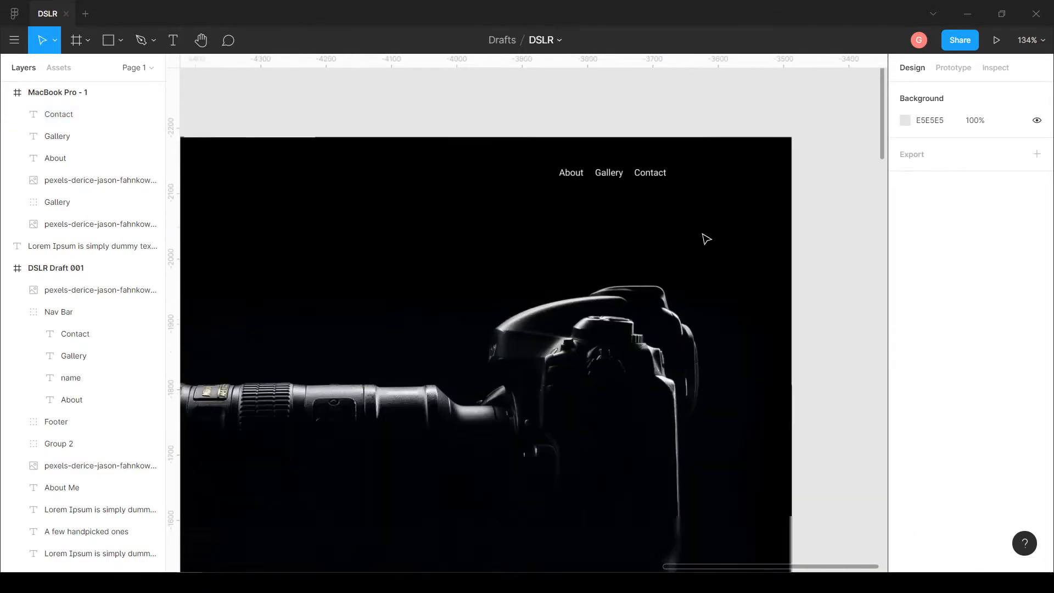
{"action": "scroll", "coordinate": [688, 258], "scroll_direction": "left", "scroll_amount": 3}
{"action": "scroll", "coordinate": [800, 256], "scroll_direction": "down", "scroll_amount": 2}
{"action": "scroll", "coordinate": [739, 237], "scroll_direction": "down", "scroll_amount": 4}
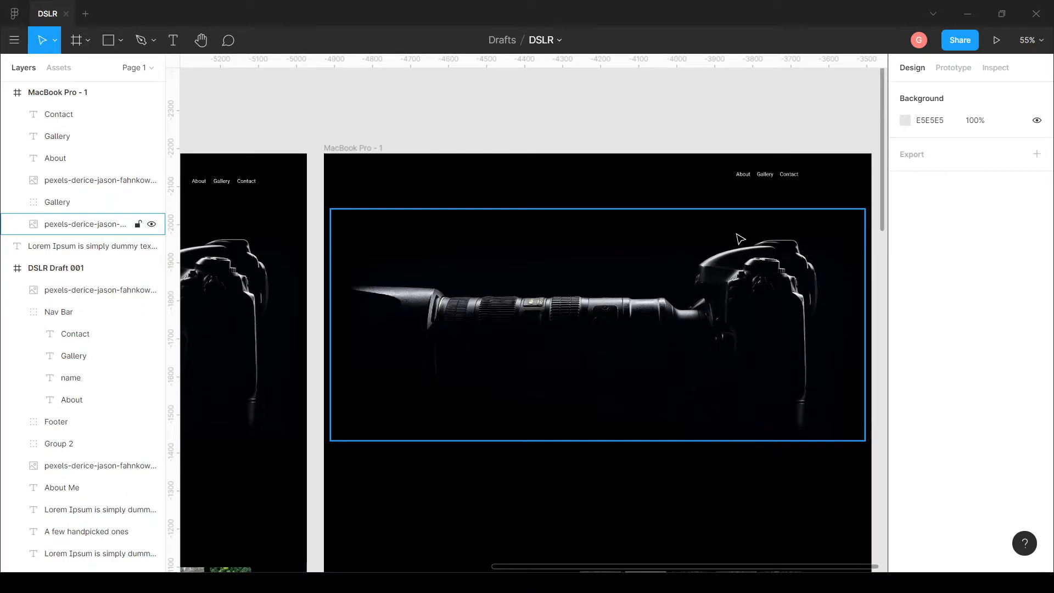
{"action": "left_click_drag", "start_coordinate": [348, 149], "coordinate": [510, 187]}
{"action": "scroll", "coordinate": [426, 156], "scroll_direction": "down", "scroll_amount": 1}
{"action": "left_click_drag", "start_coordinate": [412, 207], "coordinate": [549, 199]}
{"action": "scroll", "coordinate": [548, 198], "scroll_direction": "down", "scroll_amount": 1}
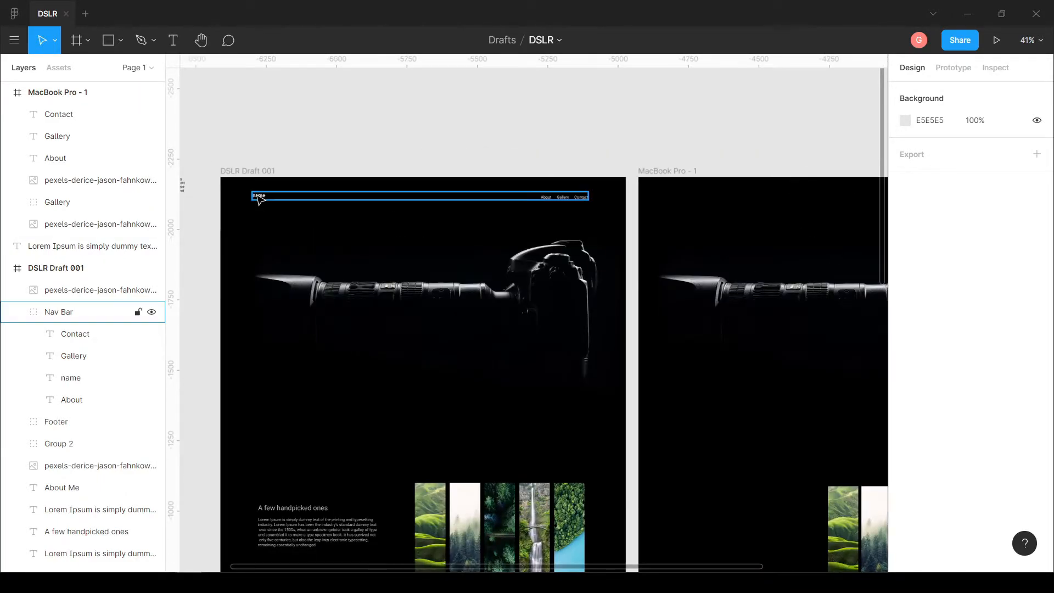
{"action": "scroll", "coordinate": [494, 215], "scroll_direction": "right", "scroll_amount": 5}
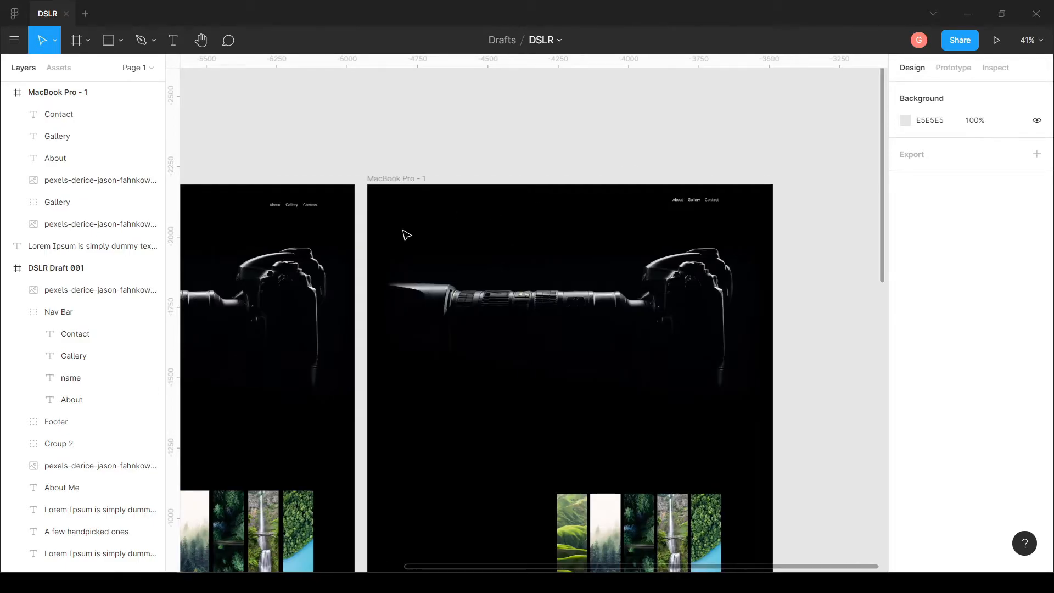
Duplicate the About text to the opposite end of the MacBook Pro - 1 header at X 88, Y 46, and change the copy to "name"
{"action": "scroll", "coordinate": [407, 235], "scroll_direction": "up", "scroll_amount": 4}
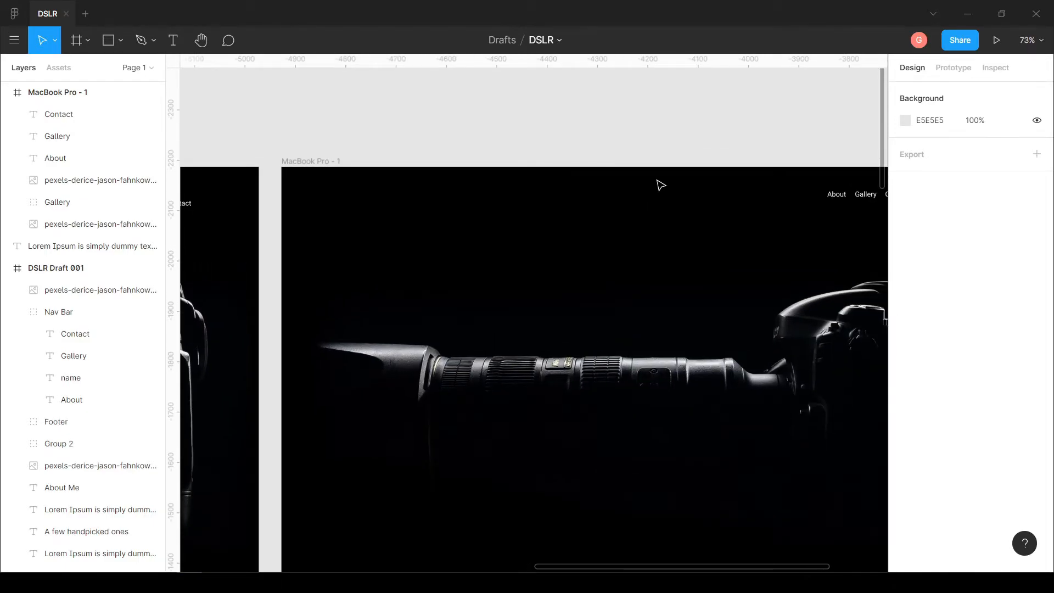
{"action": "left_click", "coordinate": [836, 196]}
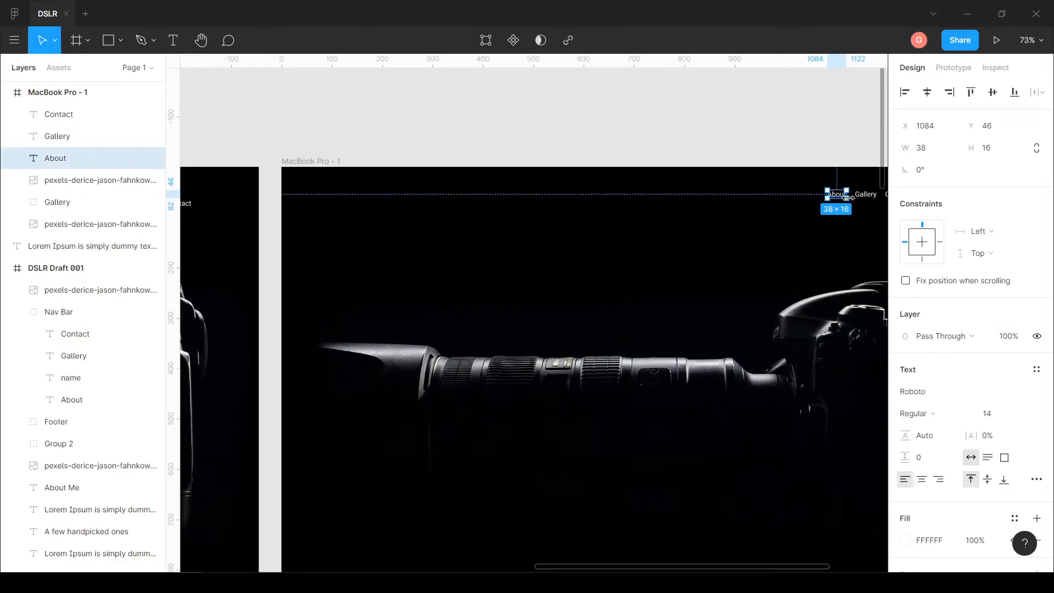
{"action": "left_click_drag", "start_coordinate": [839, 199], "coordinate": [339, 199]}
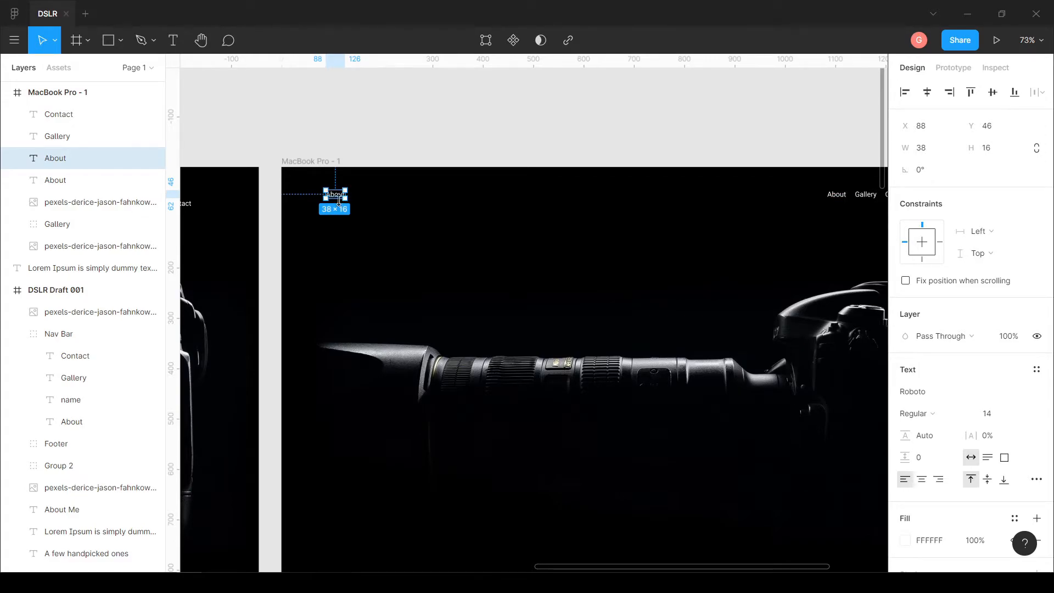
{"action": "scroll", "coordinate": [339, 198], "scroll_direction": "up", "scroll_amount": 5}
{"action": "double_click", "coordinate": [360, 204]}
{"action": "type", "text": "name"}
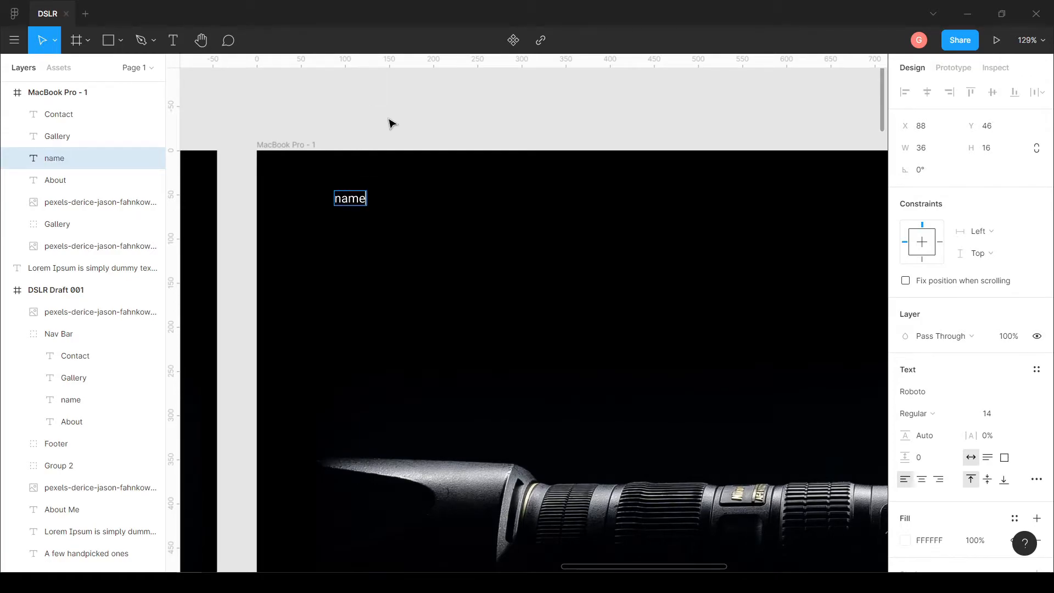
Set the font weight of the new name text to Bold
{"action": "key", "text": "ctrl+a"}
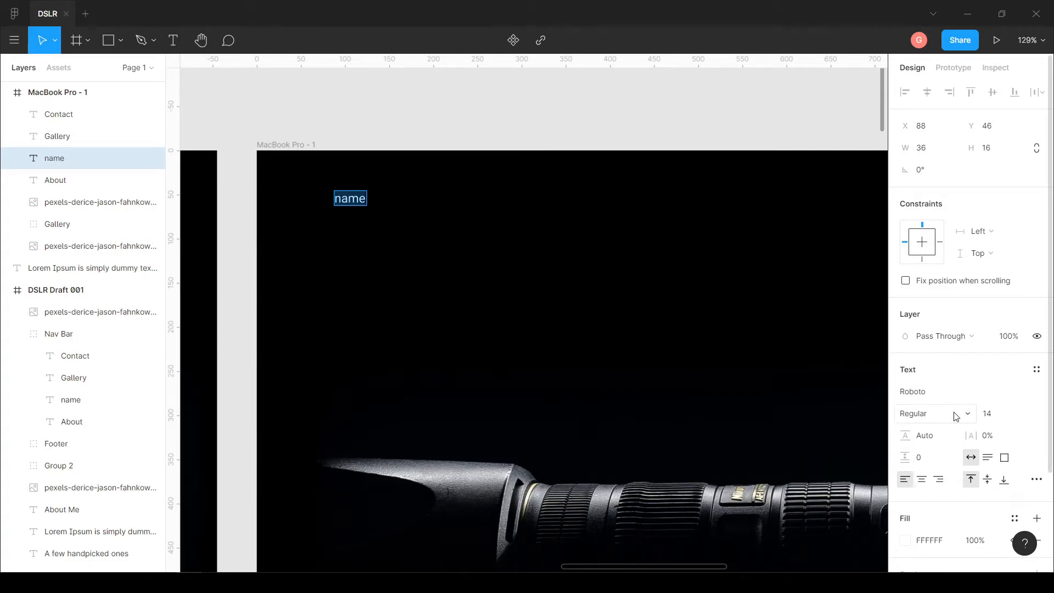
{"action": "left_click", "coordinate": [965, 414]}
{"action": "left_click", "coordinate": [963, 409]}
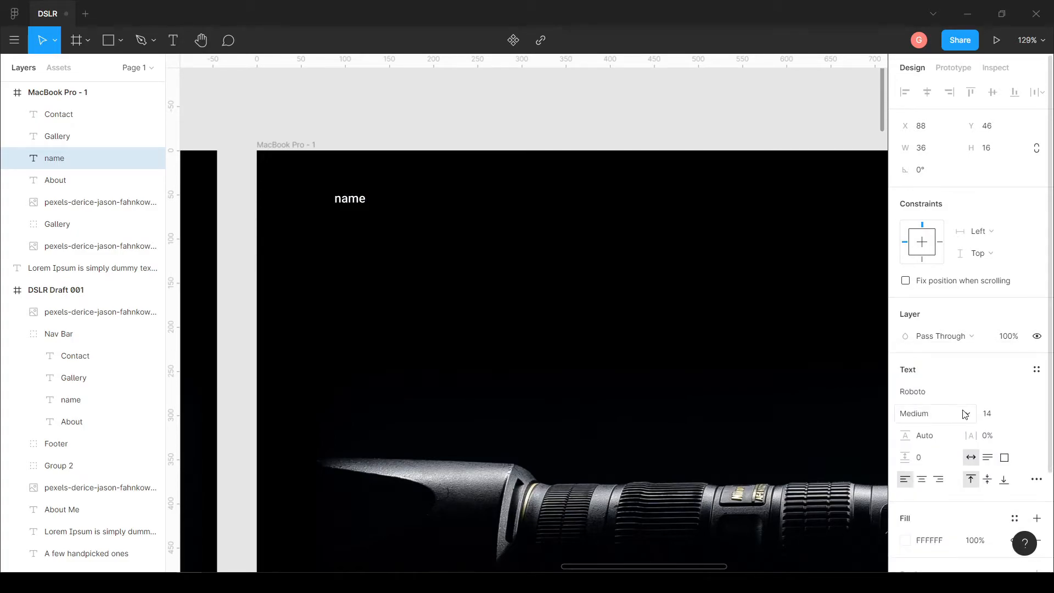
{"action": "left_click", "coordinate": [956, 414]}
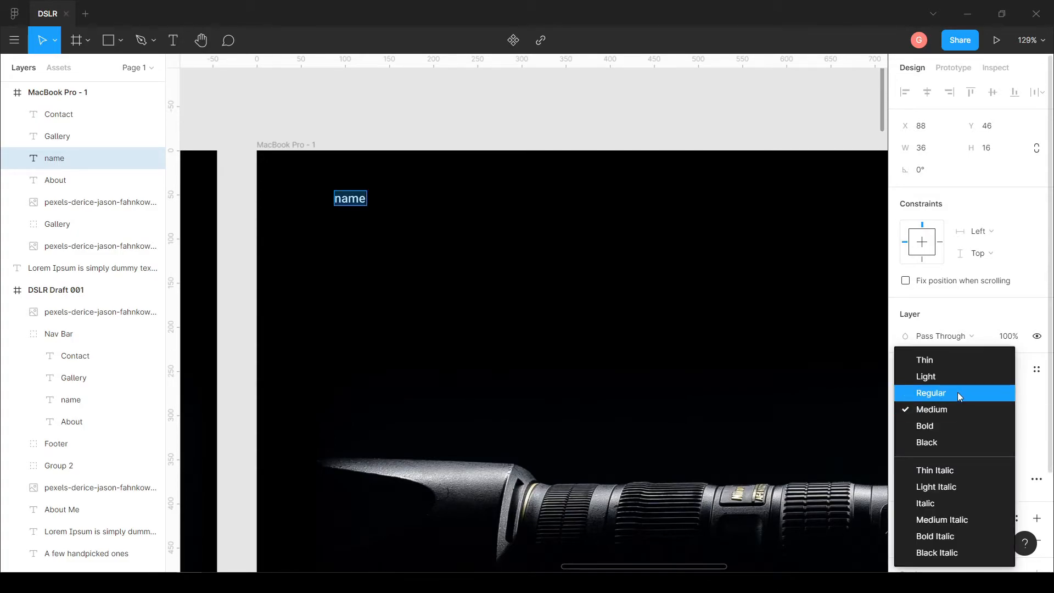
{"action": "left_click", "coordinate": [946, 425]}
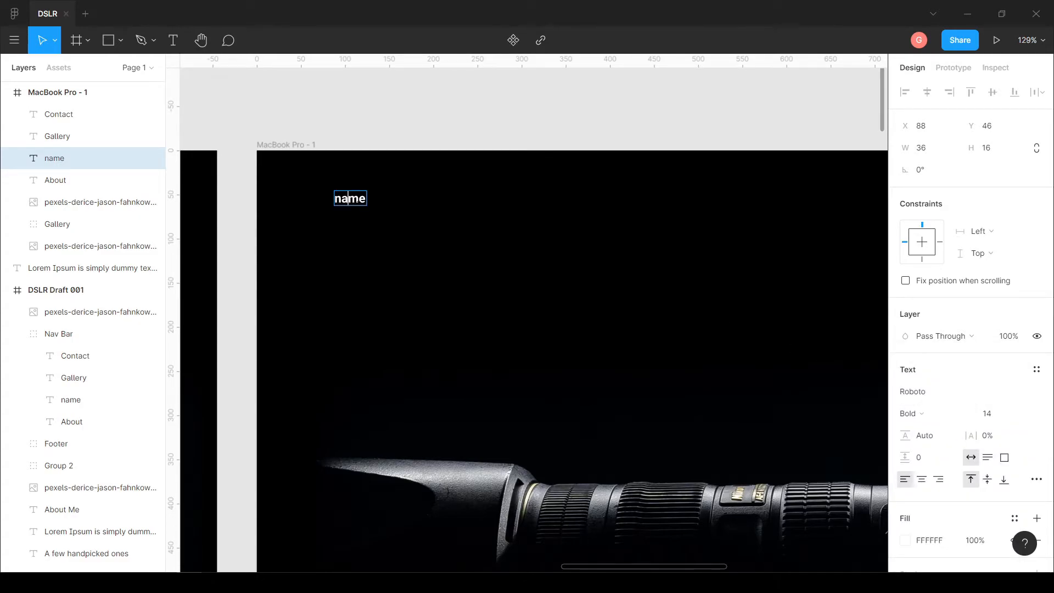
Check the formatting of the draft's name text and set the new name text's font size to 18
{"action": "left_click_drag", "start_coordinate": [647, 199], "coordinate": [969, 237]}
{"action": "scroll", "coordinate": [701, 254], "scroll_direction": "down", "scroll_amount": 3}
{"action": "left_click_drag", "start_coordinate": [461, 324], "coordinate": [888, 310]}
{"action": "left_click", "coordinate": [255, 236]}
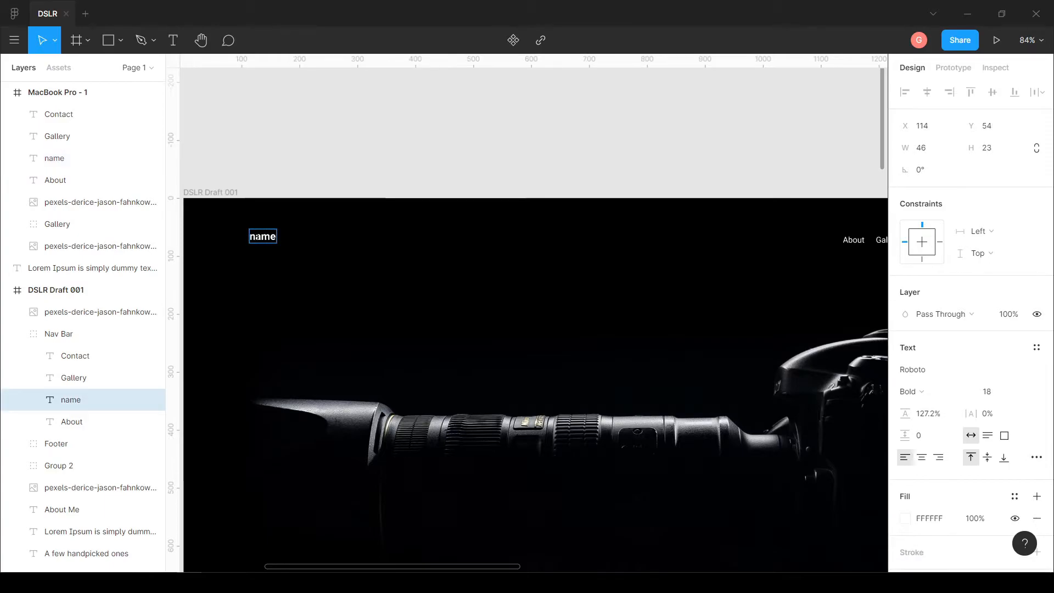
{"action": "left_click", "coordinate": [574, 156]}
{"action": "left_click_drag", "start_coordinate": [711, 186], "coordinate": [211, 204]}
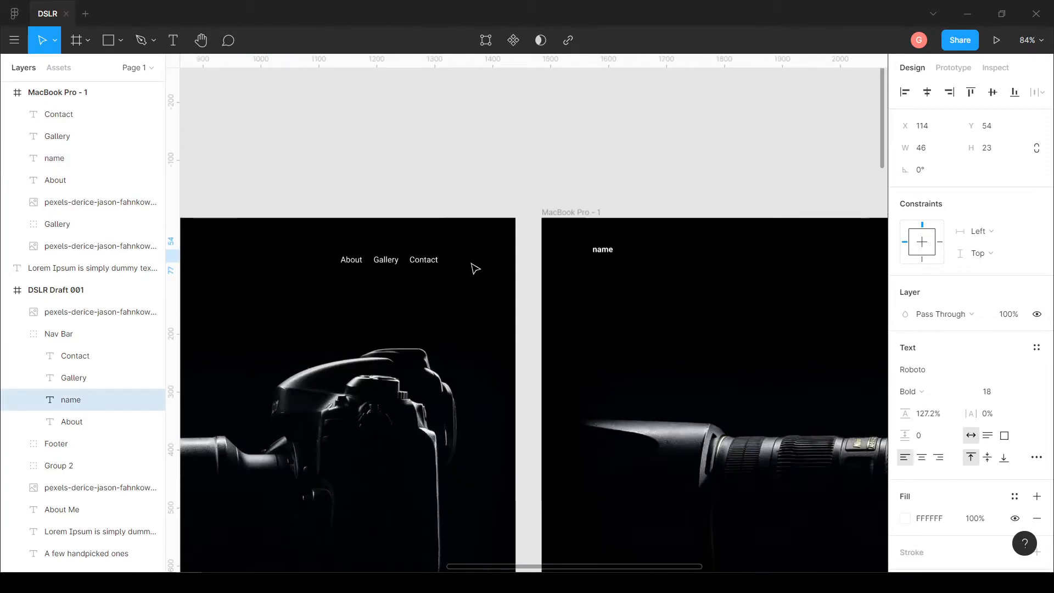
{"action": "left_click", "coordinate": [590, 249]}
{"action": "left_click", "coordinate": [1026, 416]}
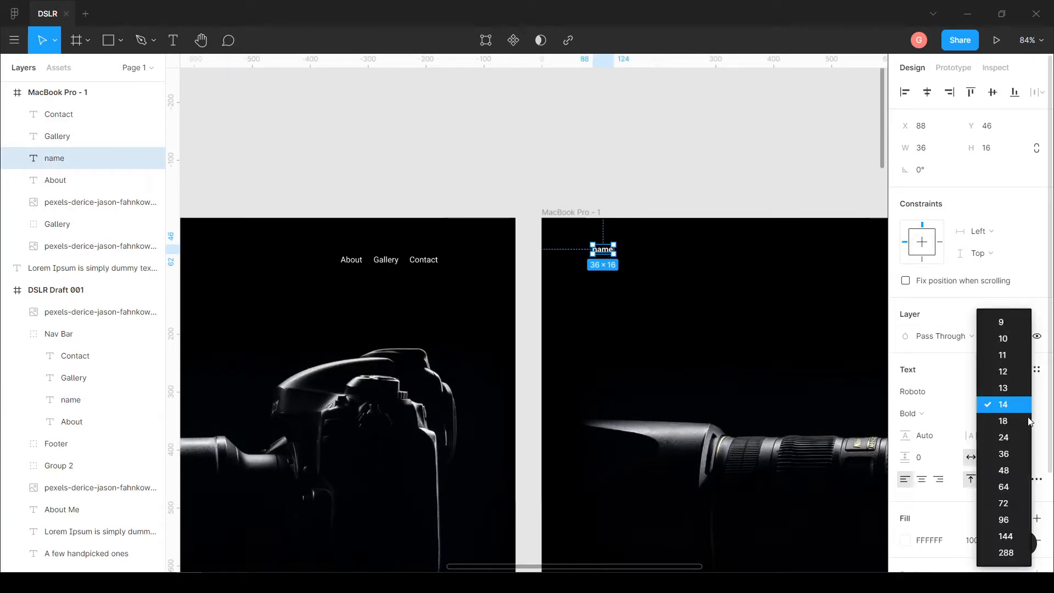
{"action": "type", "text": "18"}
{"action": "key", "text": "Return"}
Move the name text inward along the MacBook Pro - 1 header to about X 184, Y 42
{"action": "left_click_drag", "start_coordinate": [878, 159], "coordinate": [536, 163]}
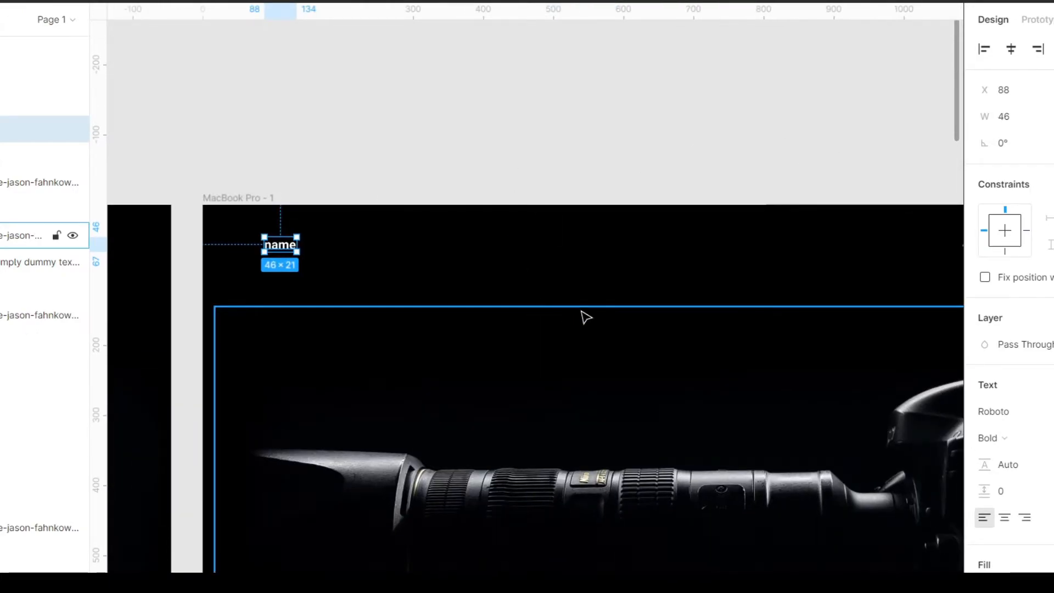
{"action": "left_click_drag", "start_coordinate": [585, 323], "coordinate": [517, 306]}
{"action": "scroll", "coordinate": [517, 306], "scroll_direction": "down", "scroll_amount": 1}
{"action": "left_click", "coordinate": [233, 264]}
{"action": "left_click_drag", "start_coordinate": [272, 247], "coordinate": [274, 247]}
{"action": "left_click", "coordinate": [460, 167]}
{"action": "left_click_drag", "start_coordinate": [463, 167], "coordinate": [404, 157]}
{"action": "scroll", "coordinate": [217, 241], "scroll_direction": "down", "scroll_amount": 2}
{"action": "left_click_drag", "start_coordinate": [308, 302], "coordinate": [558, 262]}
{"action": "scroll", "coordinate": [588, 296], "scroll_direction": "down", "scroll_amount": 1}
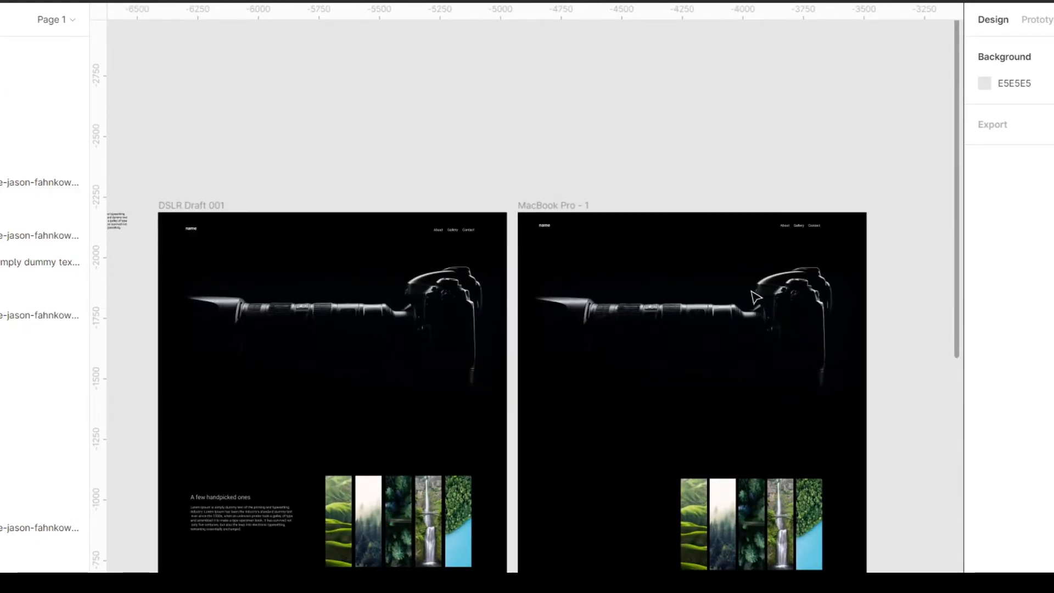
{"action": "left_click_drag", "start_coordinate": [544, 226], "coordinate": [567, 226]}
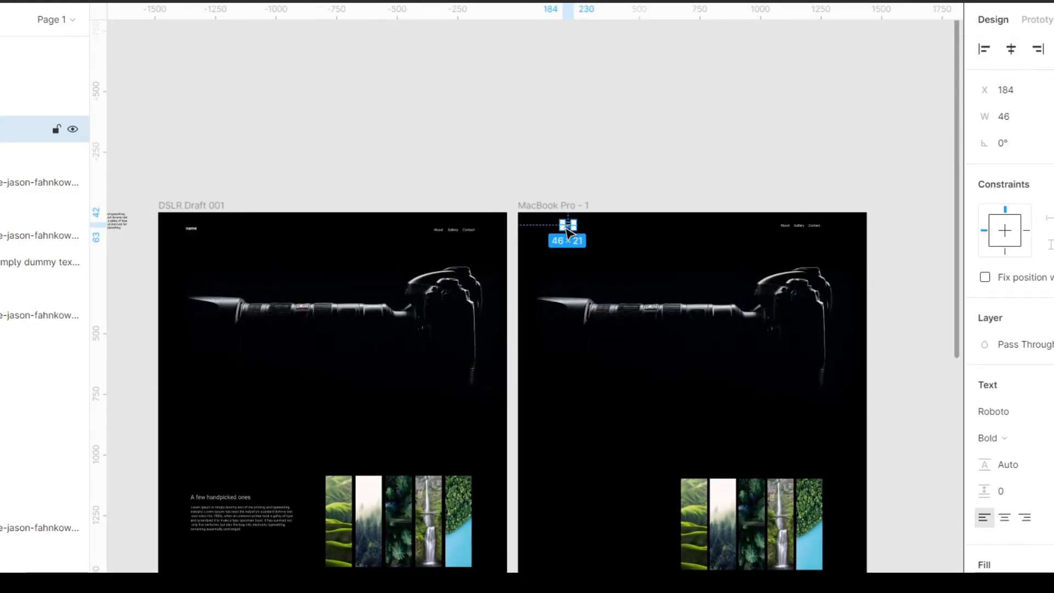
Group the name, About, Gallery and Contact texts in the MacBook Pro - 1 header
{"action": "left_click_drag", "start_coordinate": [713, 211], "coordinate": [634, 221]}
{"action": "scroll", "coordinate": [635, 221], "scroll_direction": "up", "scroll_amount": 3}
{"action": "scroll", "coordinate": [591, 334], "scroll_direction": "down", "scroll_amount": 2}
{"action": "left_click_drag", "start_coordinate": [563, 337], "coordinate": [627, 330]}
{"action": "scroll", "coordinate": [719, 287], "scroll_direction": "up", "scroll_amount": 5}
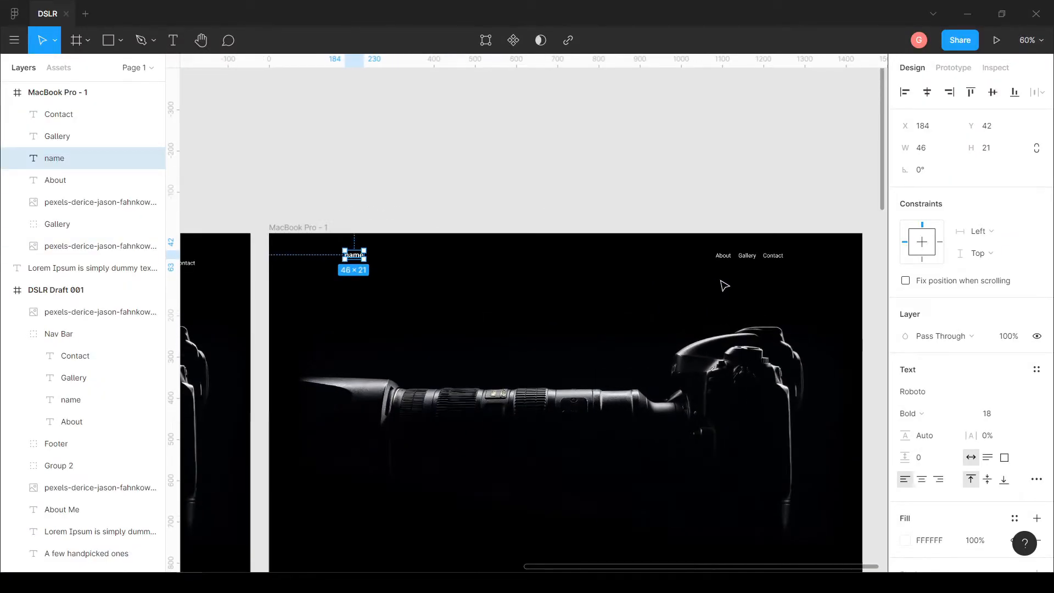
{"action": "left_click", "coordinate": [723, 256], "text": "shift"}
{"action": "left_click", "coordinate": [747, 255], "text": "shift"}
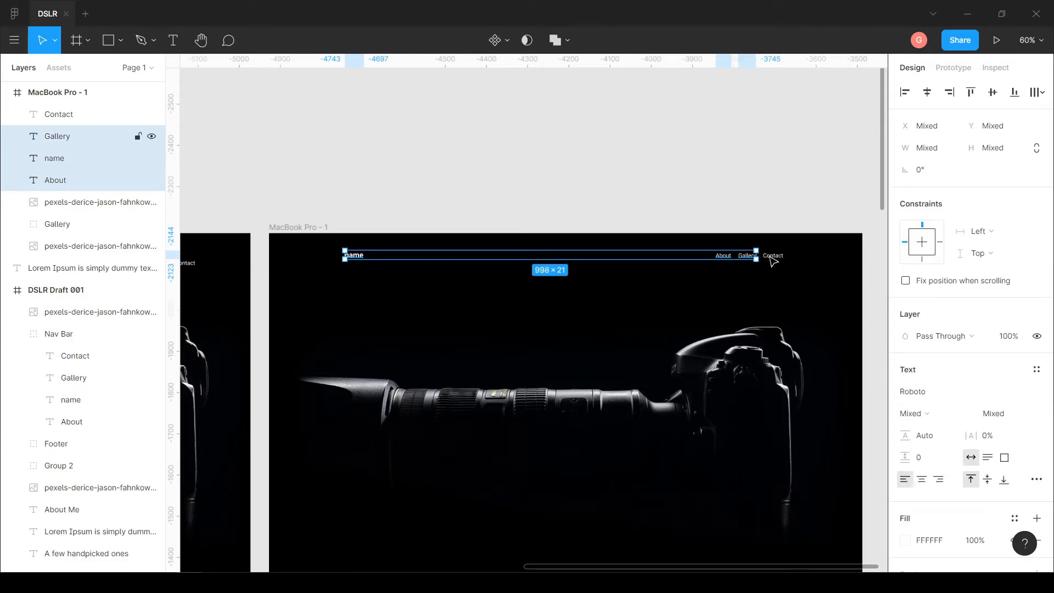
{"action": "left_click", "coordinate": [771, 256], "text": "shift"}
{"action": "scroll", "coordinate": [640, 278], "scroll_direction": "up", "scroll_amount": 3}
{"action": "scroll", "coordinate": [722, 301], "scroll_direction": "down", "scroll_amount": 2}
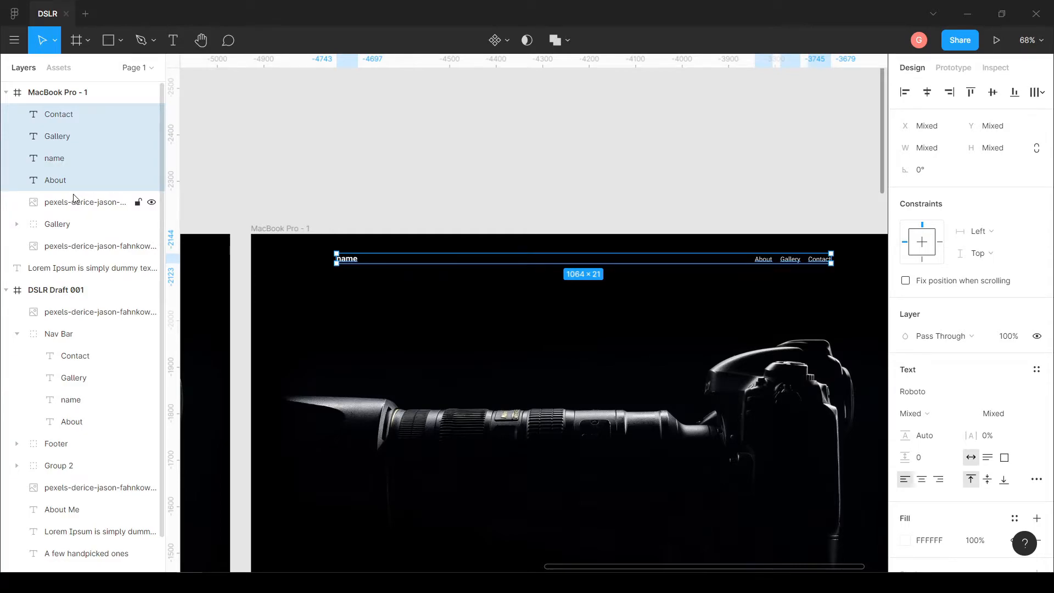
{"action": "key", "text": "ctrl+g"}
Rename the new header text group as Navbar
{"action": "double_click", "coordinate": [57, 115]}
{"action": "type", "text": "N"}
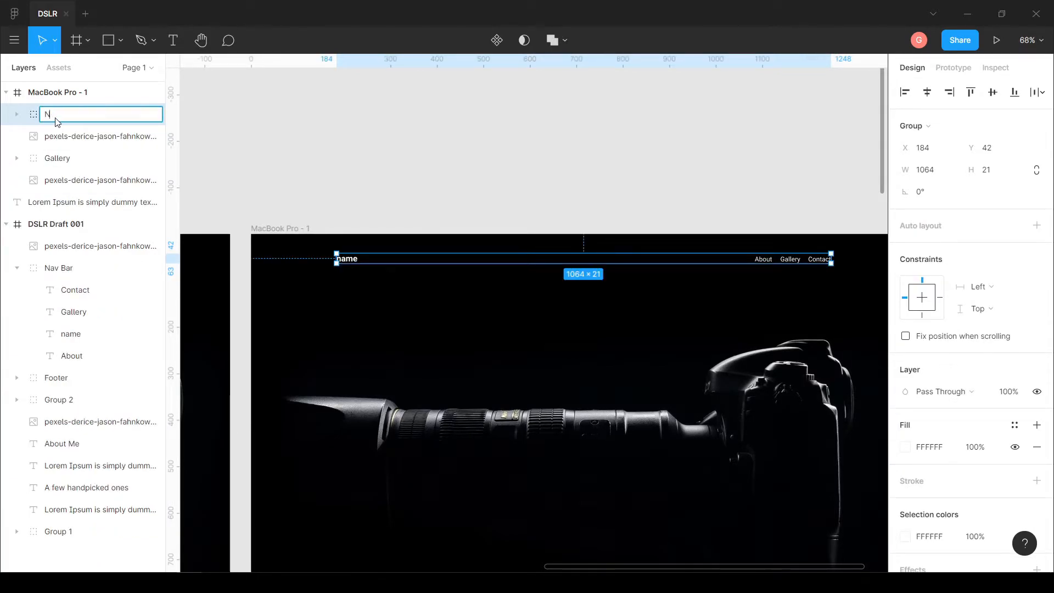
{"action": "type", "text": "avbar"}
{"action": "left_click", "coordinate": [410, 127]}
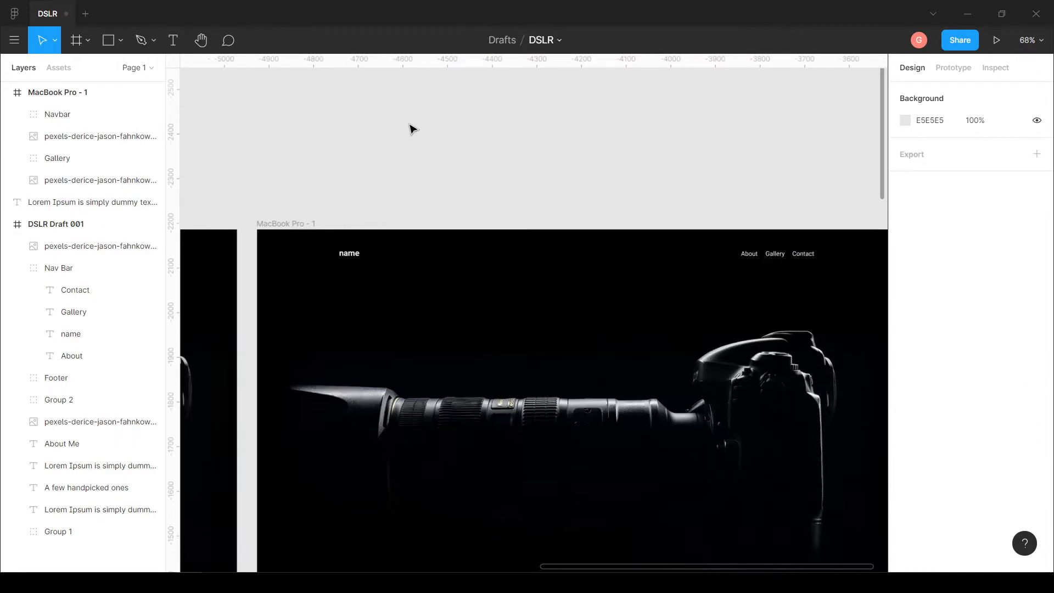
Move the Navbar group slightly down in the MacBook Pro - 1 frame to about X 188, Y 59
{"action": "scroll", "coordinate": [715, 242], "scroll_direction": "down", "scroll_amount": 3}
{"action": "left_click", "coordinate": [682, 223]}
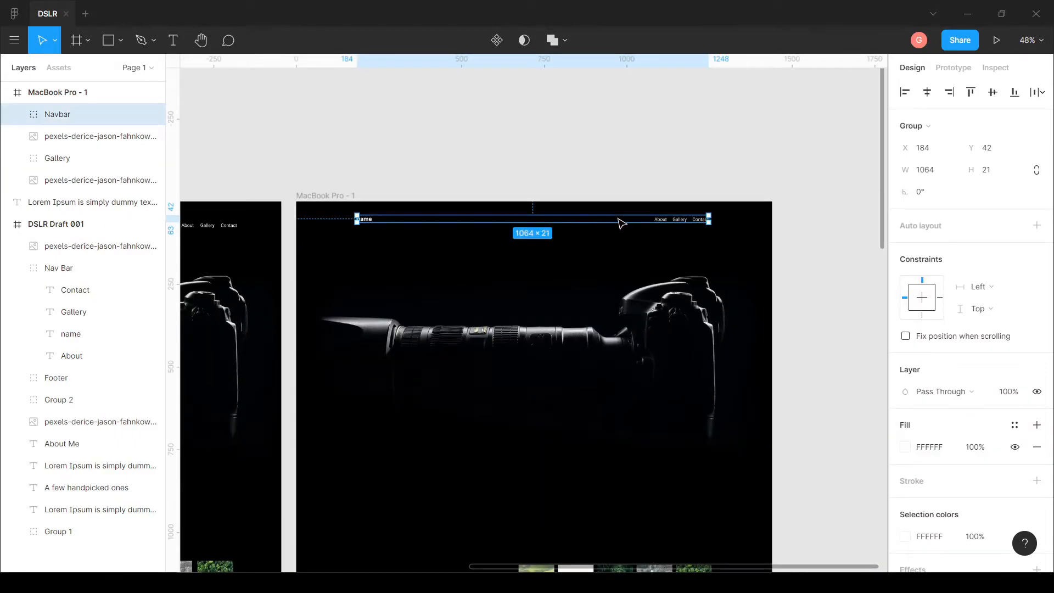
{"action": "left_click_drag", "start_coordinate": [620, 222], "coordinate": [619, 228]}
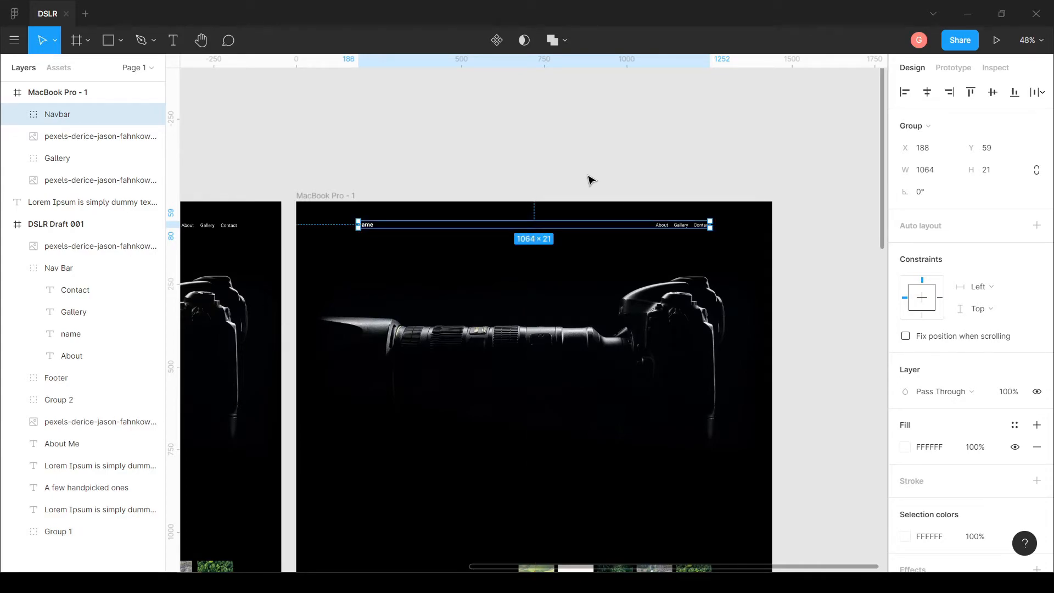
{"action": "left_click", "coordinate": [494, 136]}
Compare the MacBook Pro - 1 layout with DSLR Draft 001, from the header and hero image down to the gallery and About Me section
{"action": "scroll", "coordinate": [623, 212], "scroll_direction": "down", "scroll_amount": 3}
{"action": "scroll", "coordinate": [623, 212], "scroll_direction": "left", "scroll_amount": 3}
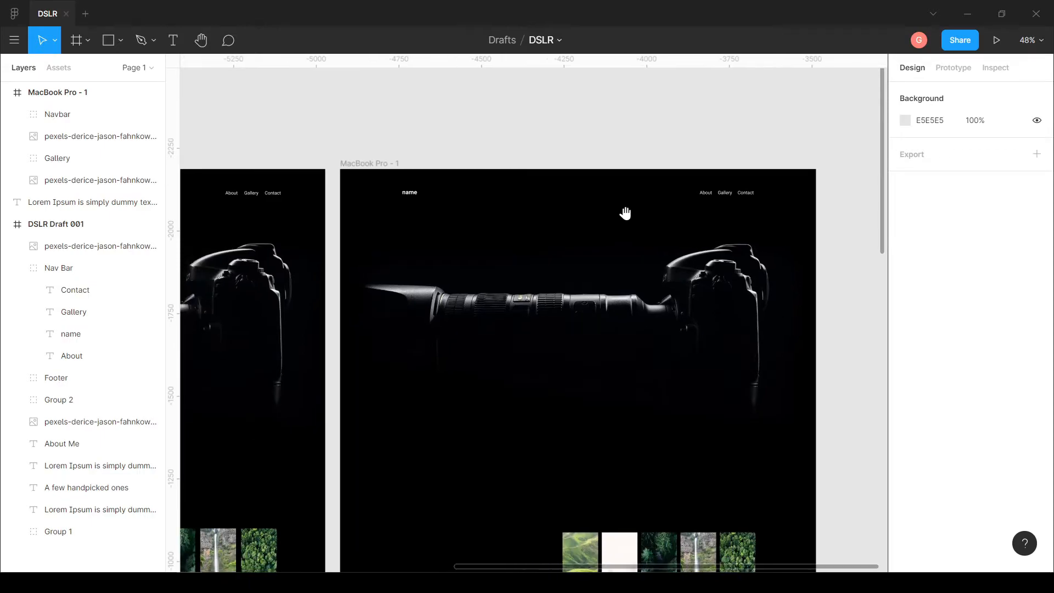
{"action": "scroll", "coordinate": [663, 224], "scroll_direction": "down", "scroll_amount": 1}
{"action": "scroll", "coordinate": [661, 258], "scroll_direction": "down", "scroll_amount": 2}
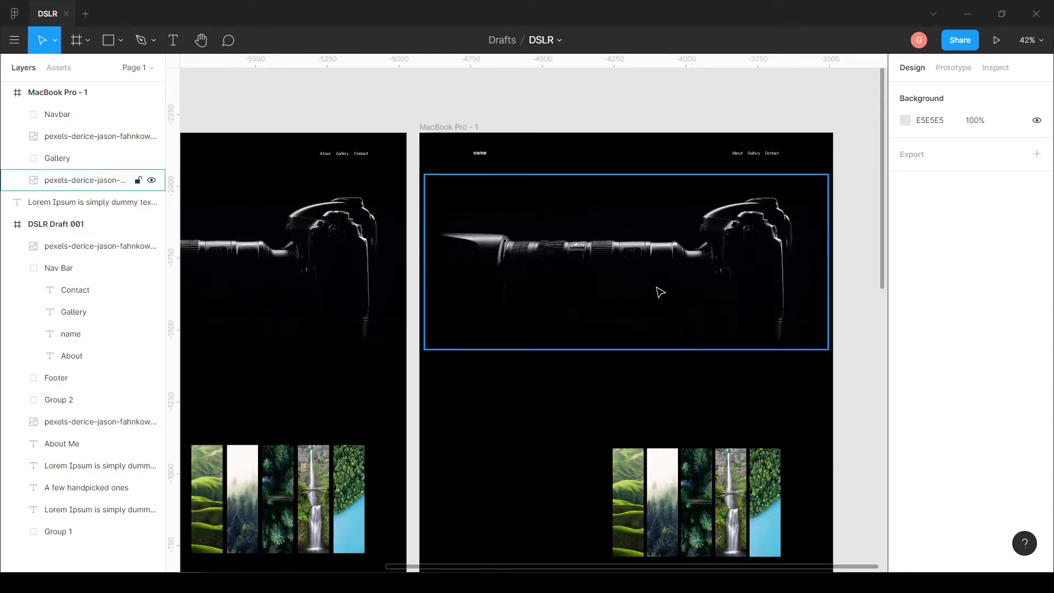
{"action": "left_click", "coordinate": [645, 266]}
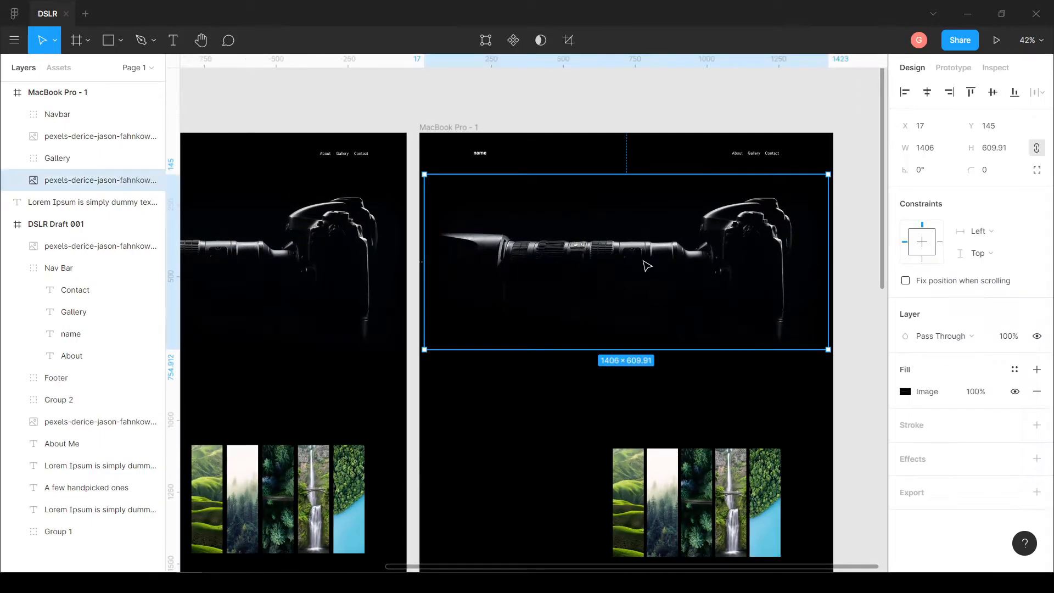
{"action": "left_click", "coordinate": [416, 272]}
{"action": "scroll", "coordinate": [727, 272], "scroll_direction": "down", "scroll_amount": 2}
{"action": "scroll", "coordinate": [735, 288], "scroll_direction": "down", "scroll_amount": 2}
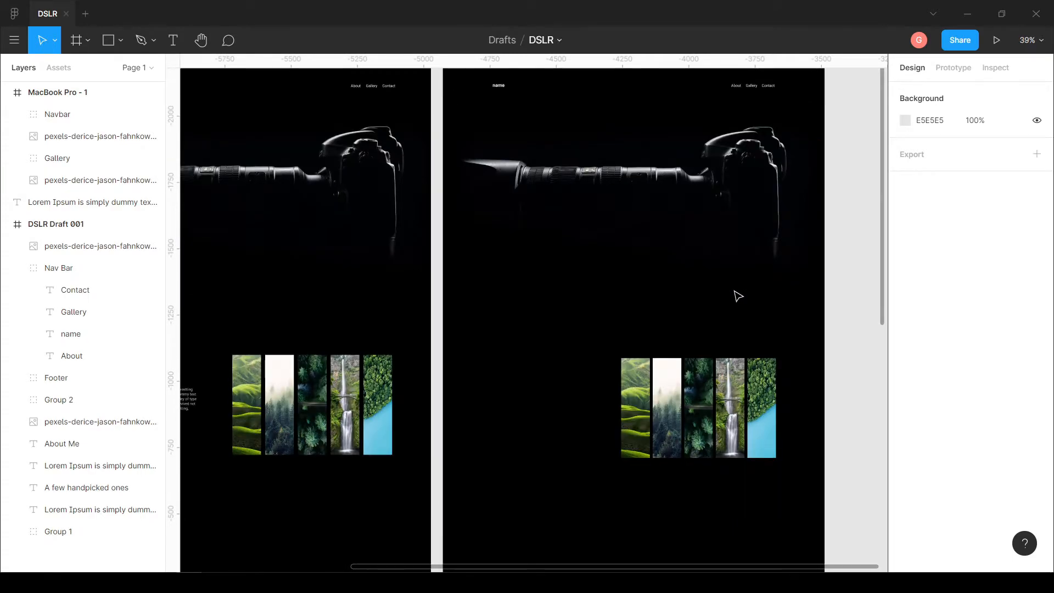
{"action": "scroll", "coordinate": [735, 293], "scroll_direction": "down", "scroll_amount": 3}
{"action": "scroll", "coordinate": [664, 384], "scroll_direction": "down", "scroll_amount": 1}
{"action": "scroll", "coordinate": [667, 352], "scroll_direction": "up", "scroll_amount": 3}
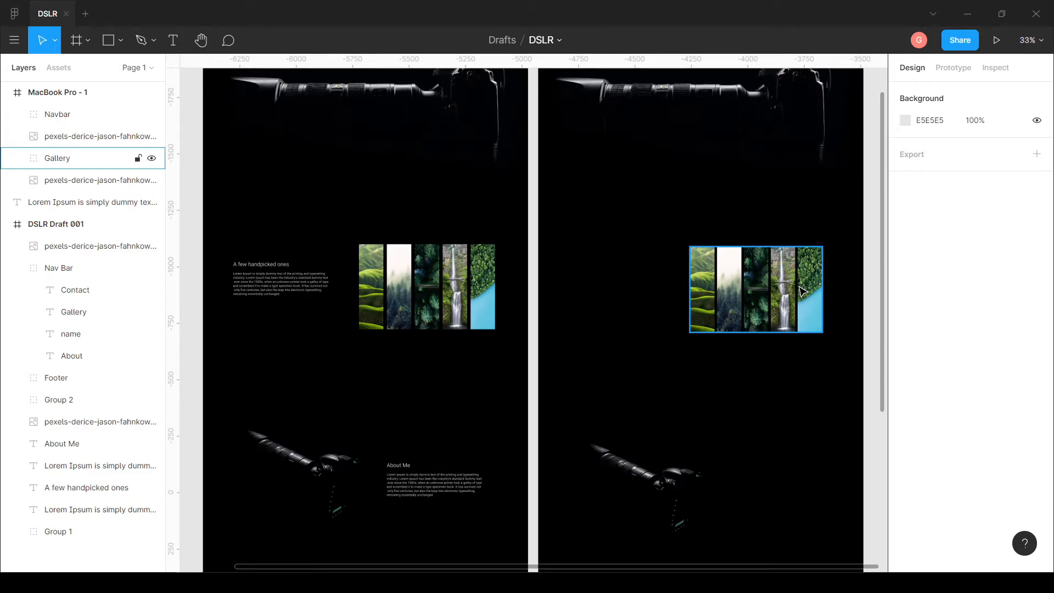
{"action": "scroll", "coordinate": [729, 228], "scroll_direction": "down", "scroll_amount": 3}
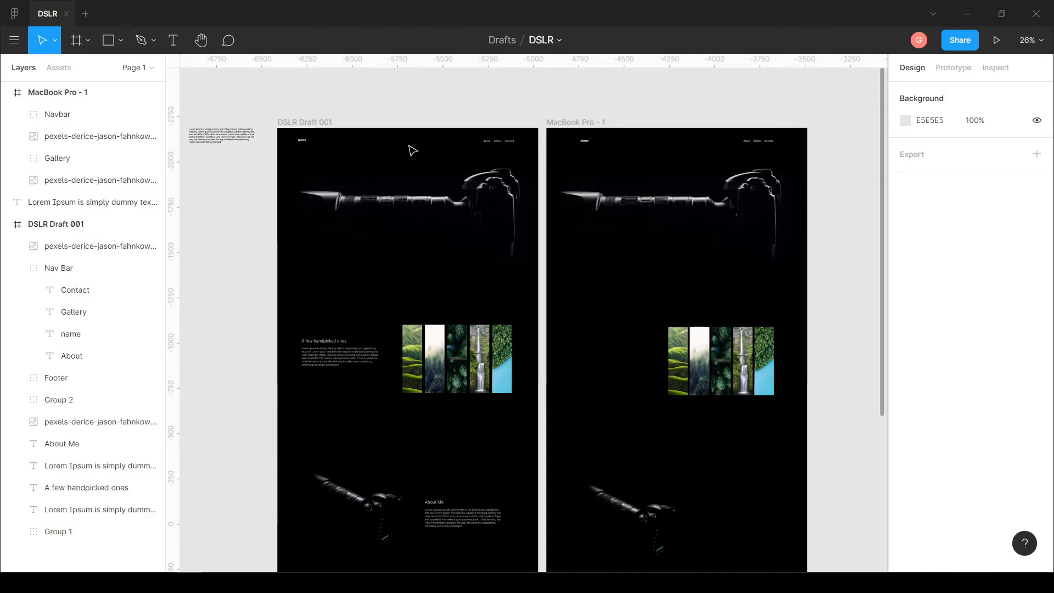
Add the text "A few handpicked ones" on the empty canvas beside the MacBook Pro - 1 frame
{"action": "left_click", "coordinate": [179, 45]}
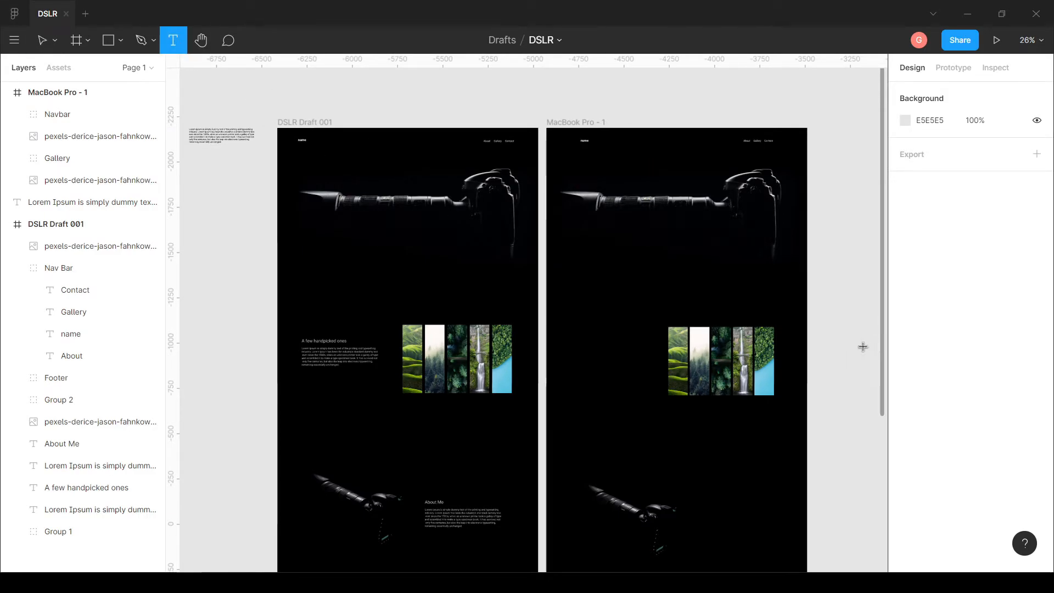
{"action": "left_click_drag", "start_coordinate": [866, 346], "coordinate": [710, 339]}
{"action": "left_click", "coordinate": [753, 331]}
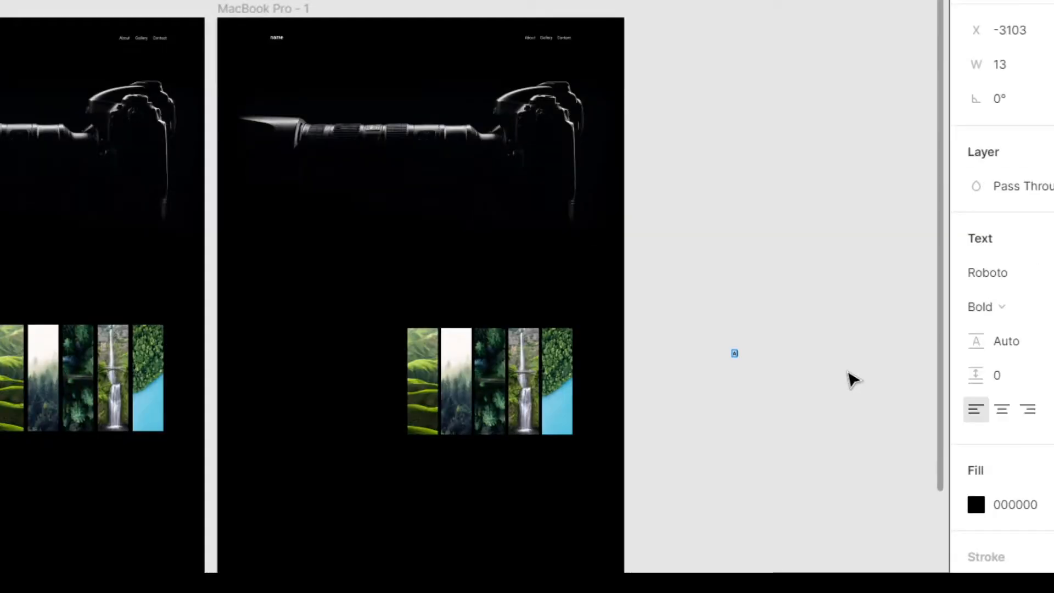
{"action": "scroll", "coordinate": [795, 365], "scroll_direction": "up", "scroll_amount": 10}
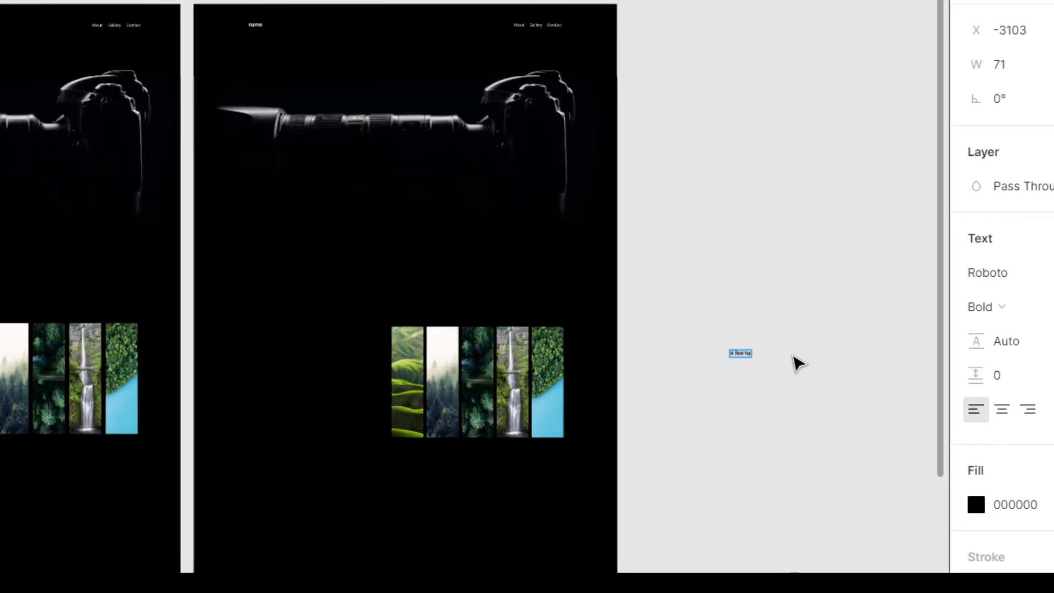
{"action": "type", "text": "A few hand"}
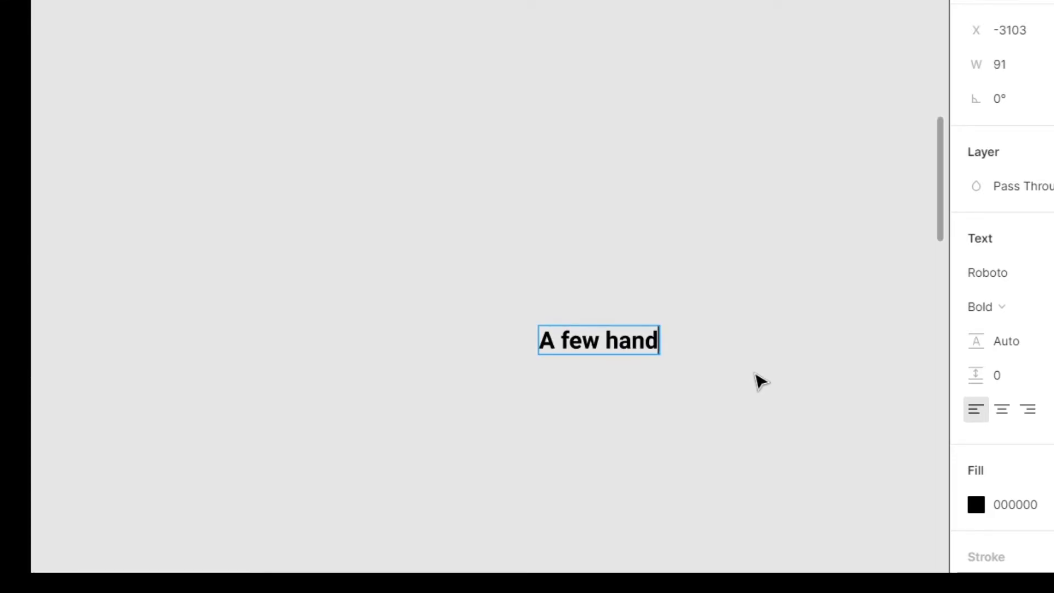
{"action": "type", "text": "pic"}
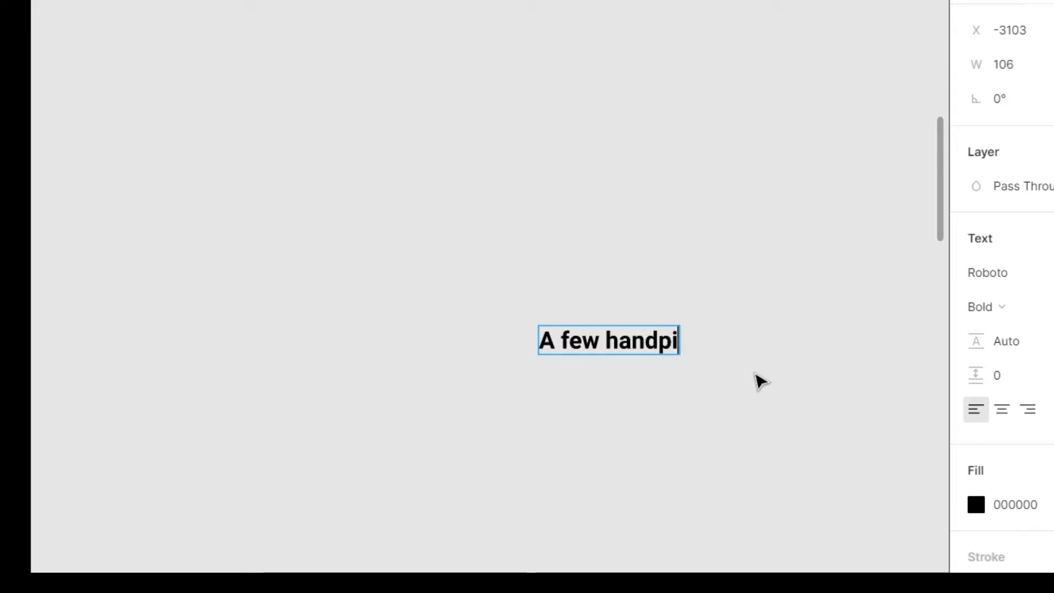
{"action": "type", "text": "ones"}
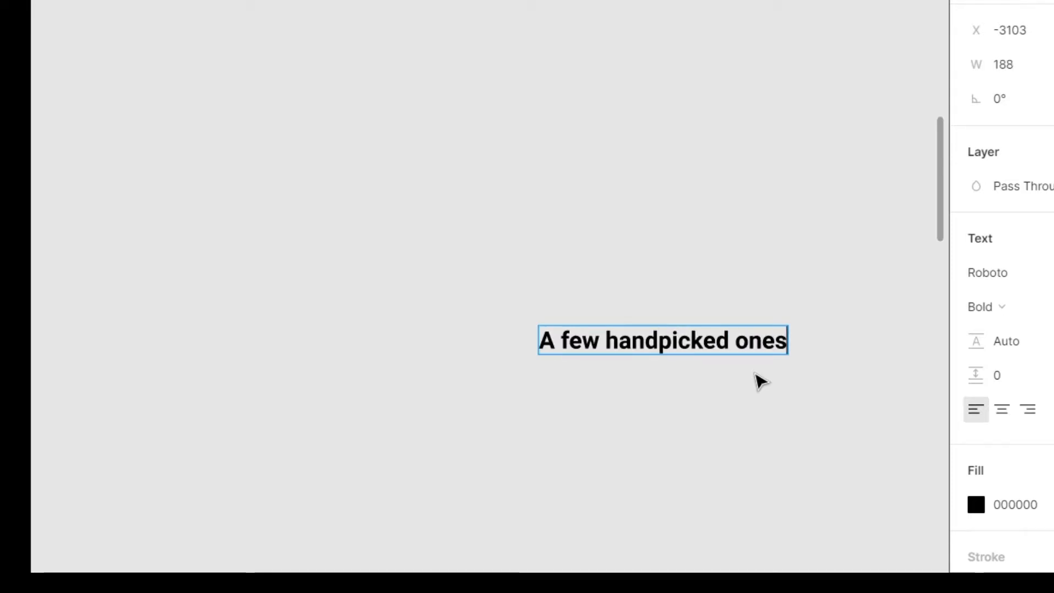
Try the Regular font weight on the "A few handpicked ones" text, and set it to Medium
{"action": "key", "text": "ctrl+a"}
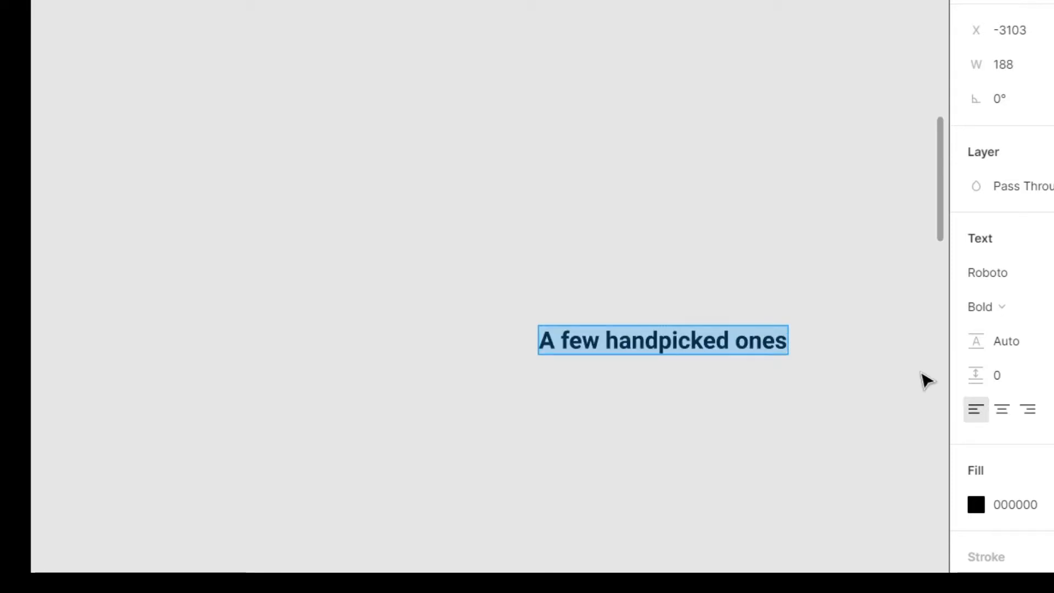
{"action": "left_click", "coordinate": [936, 306]}
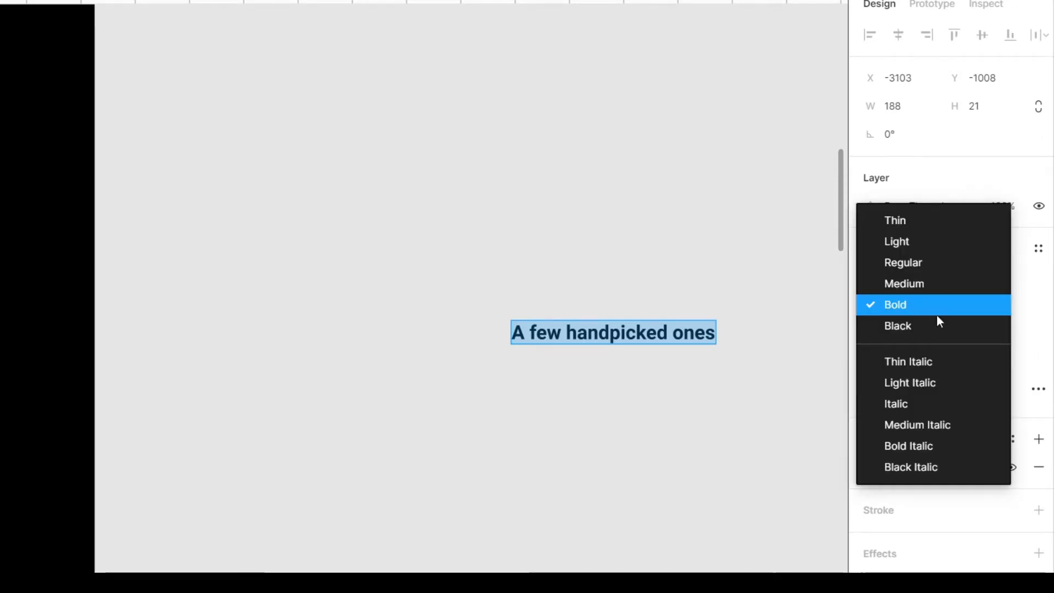
{"action": "left_click", "coordinate": [930, 264]}
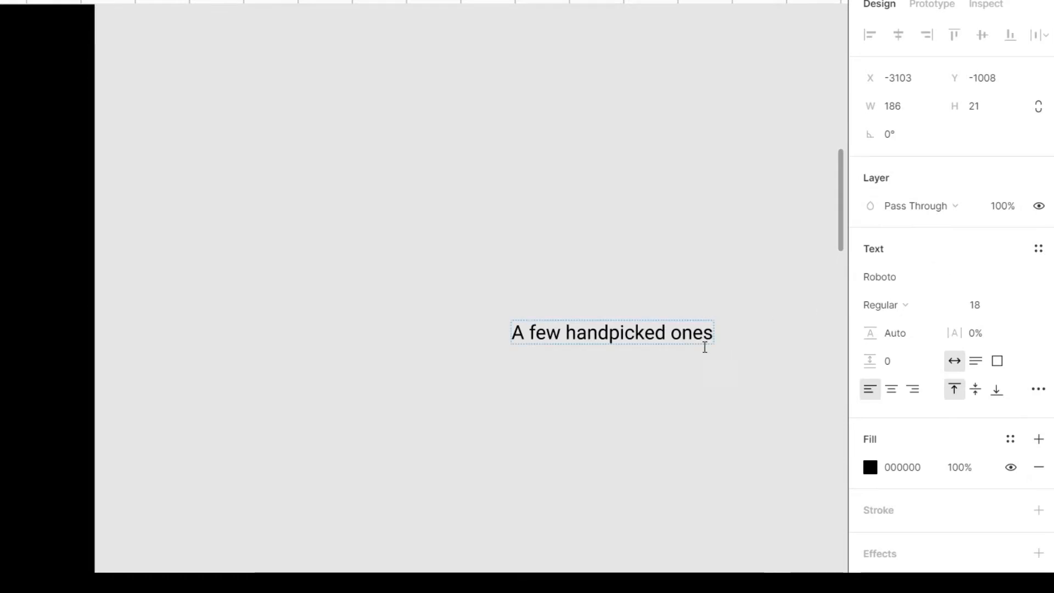
{"action": "left_click", "coordinate": [927, 305]}
{"action": "left_click", "coordinate": [905, 326]}
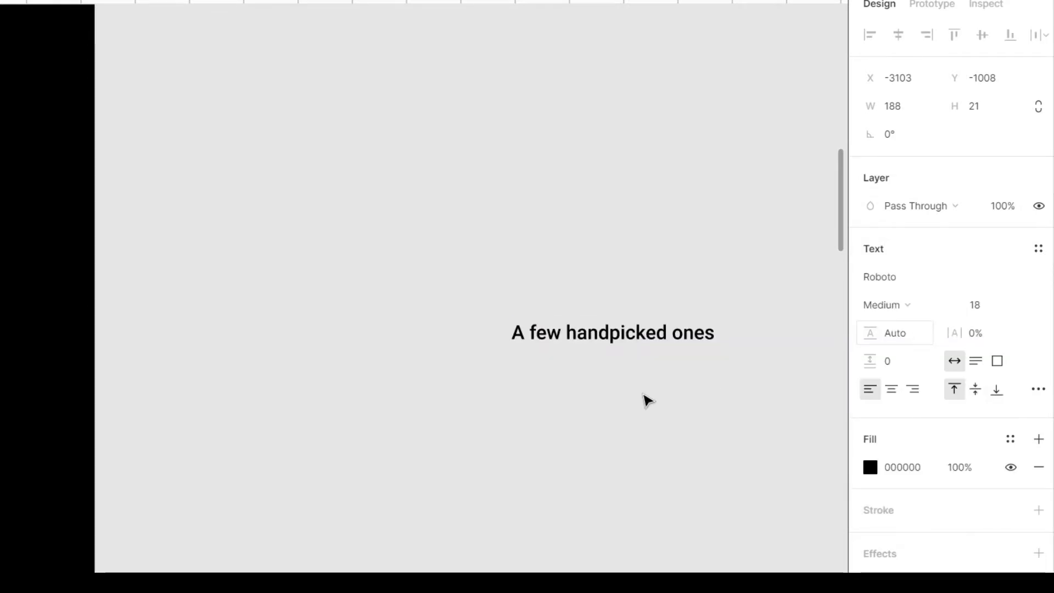
Change the fill color of the "A few handpicked ones" text to white, FFFFFF
{"action": "scroll", "coordinate": [609, 411], "scroll_direction": "left", "scroll_amount": 5}
{"action": "scroll", "coordinate": [612, 417], "scroll_direction": "down", "scroll_amount": 3}
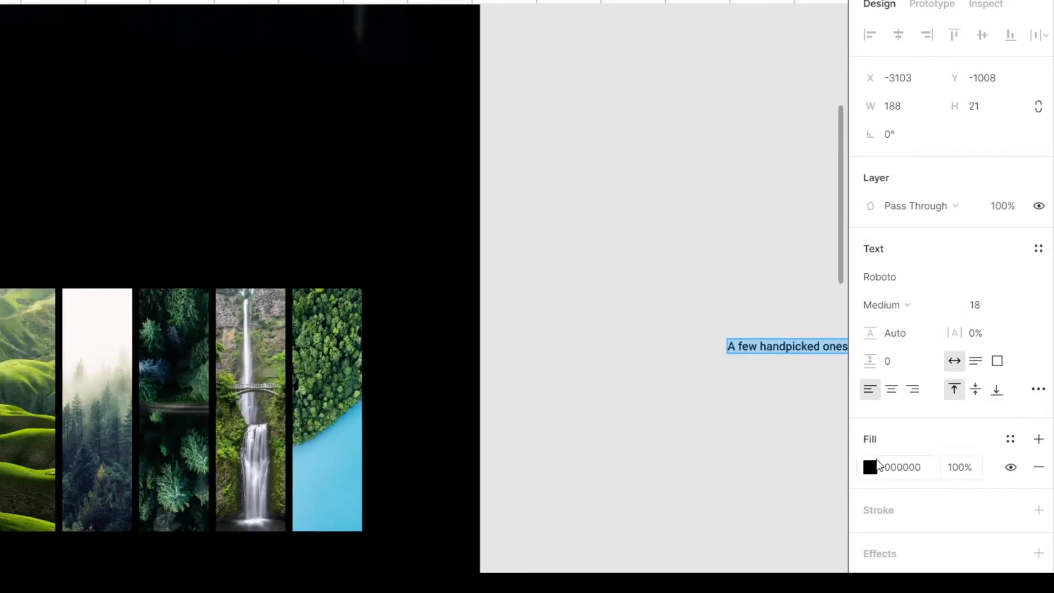
{"action": "left_click", "coordinate": [870, 467]}
{"action": "left_click_drag", "start_coordinate": [733, 301], "coordinate": [616, 174]}
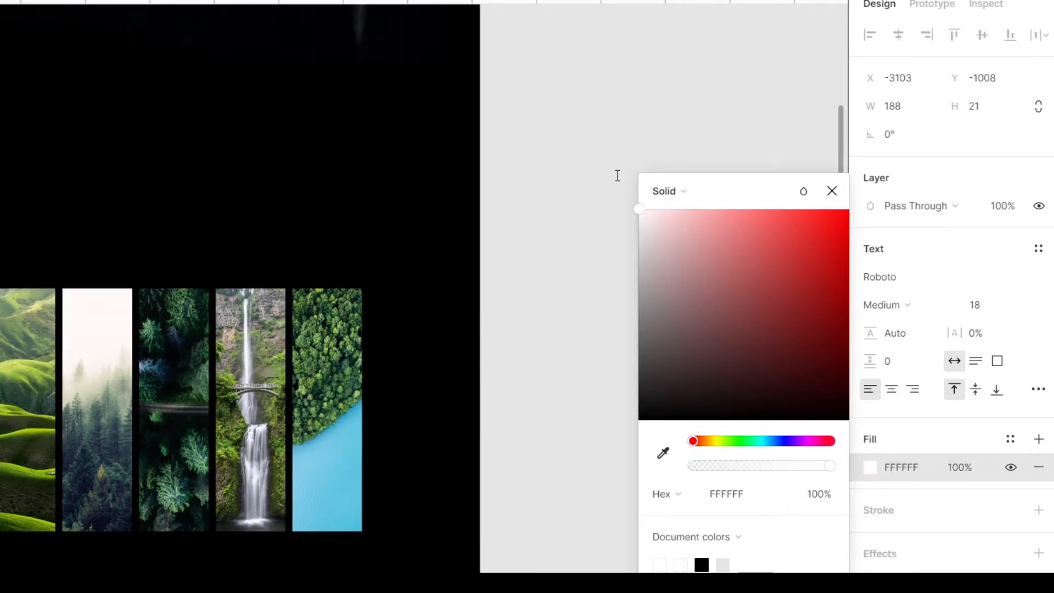
{"action": "left_click", "coordinate": [609, 295]}
Move the "A few handpicked ones" text into MacBook Pro - 1 beside the gallery, at about X 234, Y 1163
{"action": "scroll", "coordinate": [771, 356], "scroll_direction": "down", "scroll_amount": 4}
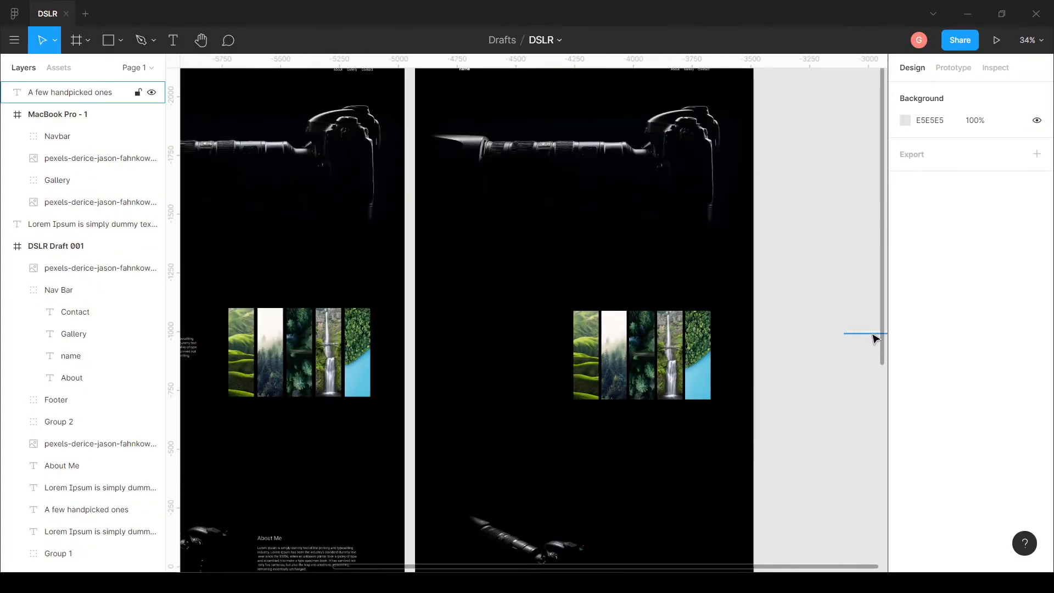
{"action": "left_click_drag", "start_coordinate": [874, 335], "coordinate": [486, 351]}
{"action": "scroll", "coordinate": [485, 352], "scroll_direction": "left", "scroll_amount": 5}
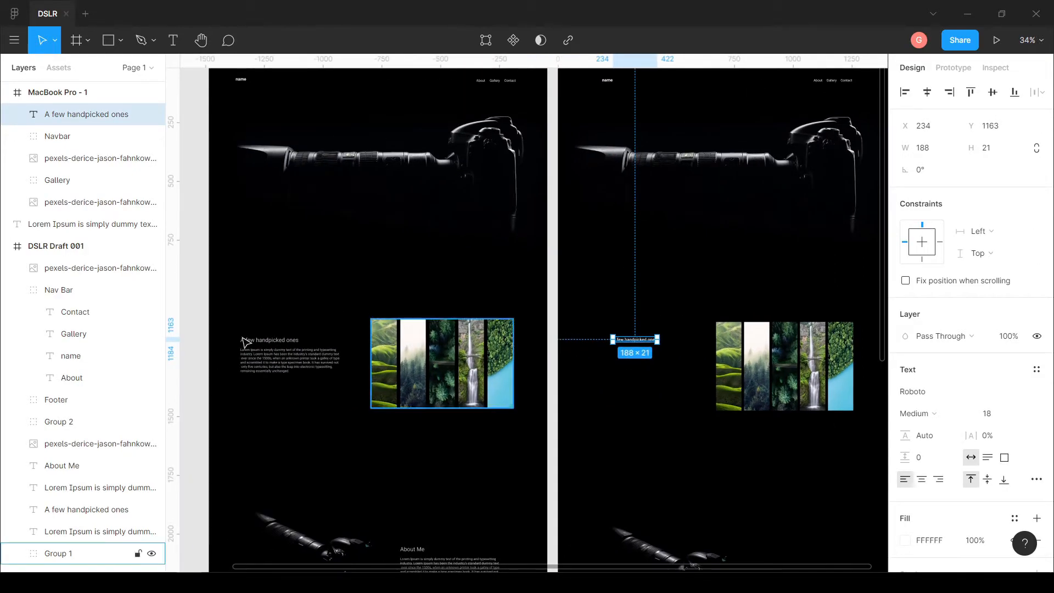
Check the draft heading's formatting and set the new "A few handpicked ones" heading to size 24 and Regular weight
{"action": "scroll", "coordinate": [291, 341], "scroll_direction": "up", "scroll_amount": 3}
{"action": "left_click", "coordinate": [291, 341]}
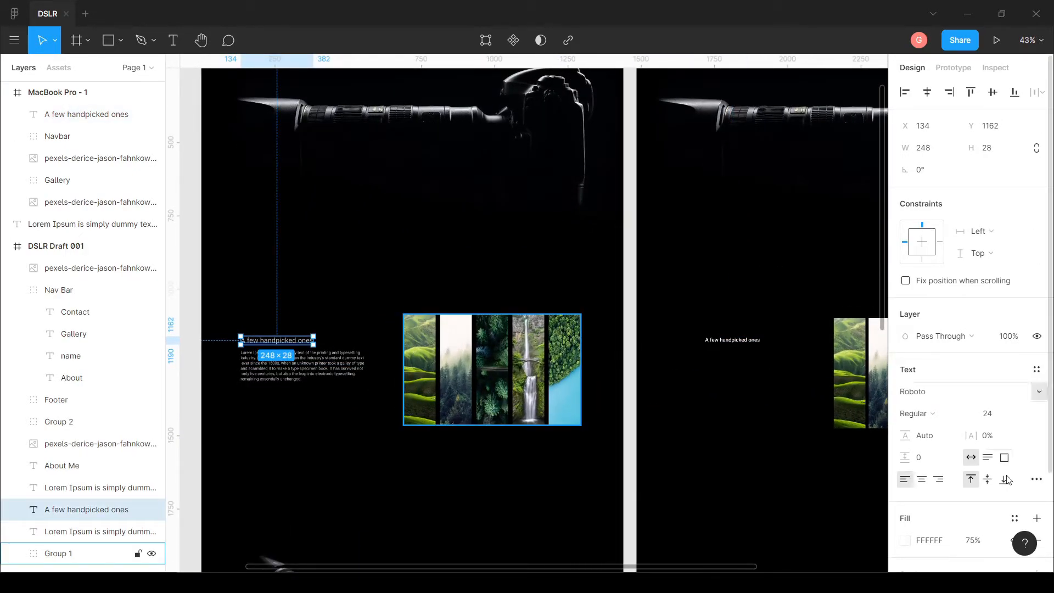
{"action": "left_click", "coordinate": [724, 340]}
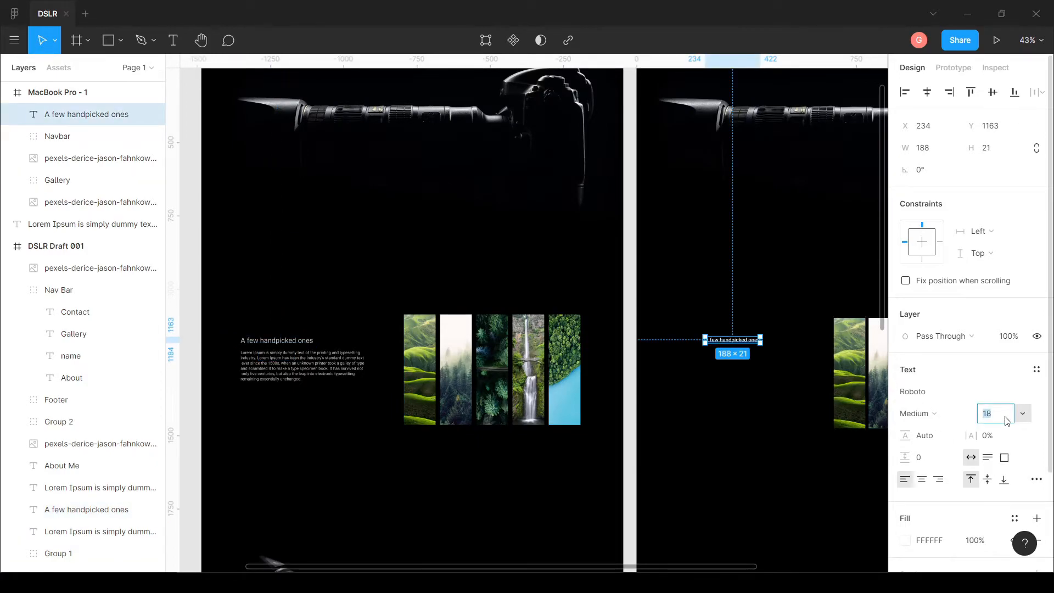
{"action": "left_click", "coordinate": [947, 413]}
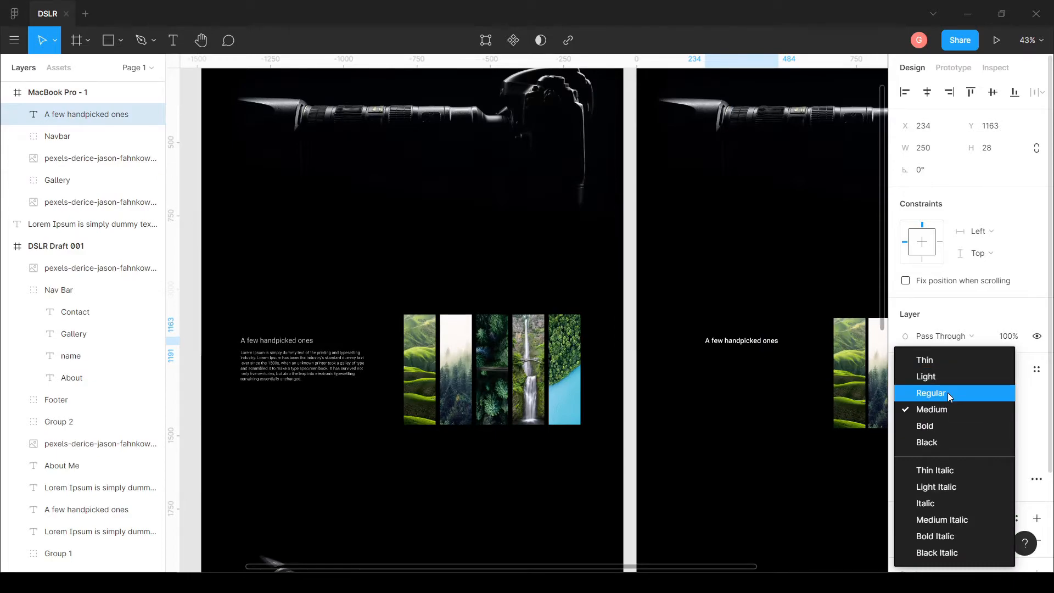
{"action": "left_click", "coordinate": [947, 392]}
Move the new heading to about Y 1172, check the draft heading's position, and set the new heading's X to 134
{"action": "left_click_drag", "start_coordinate": [753, 345], "coordinate": [729, 346]}
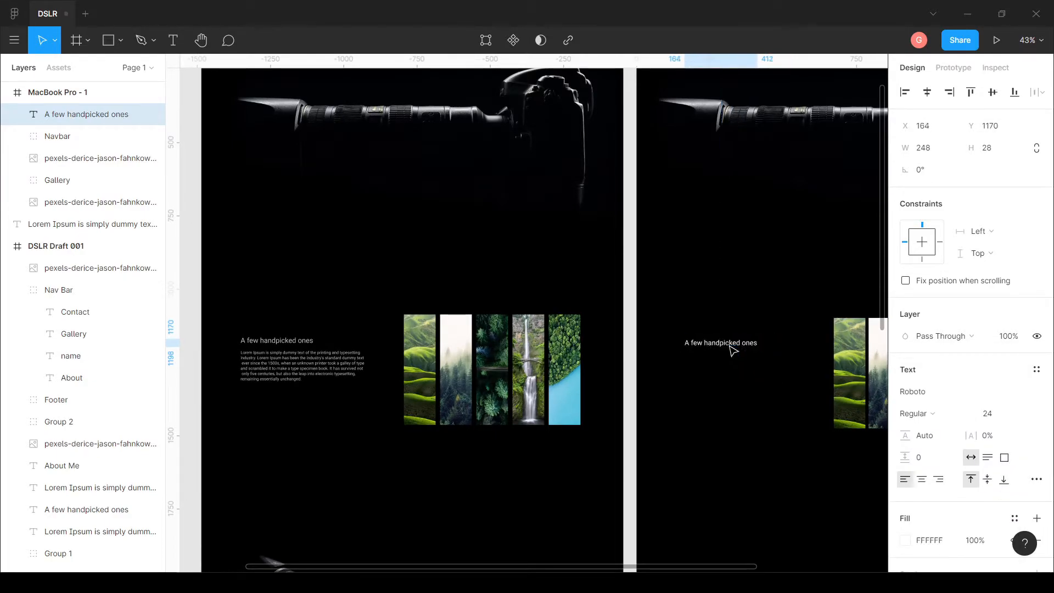
{"action": "left_click", "coordinate": [245, 340]}
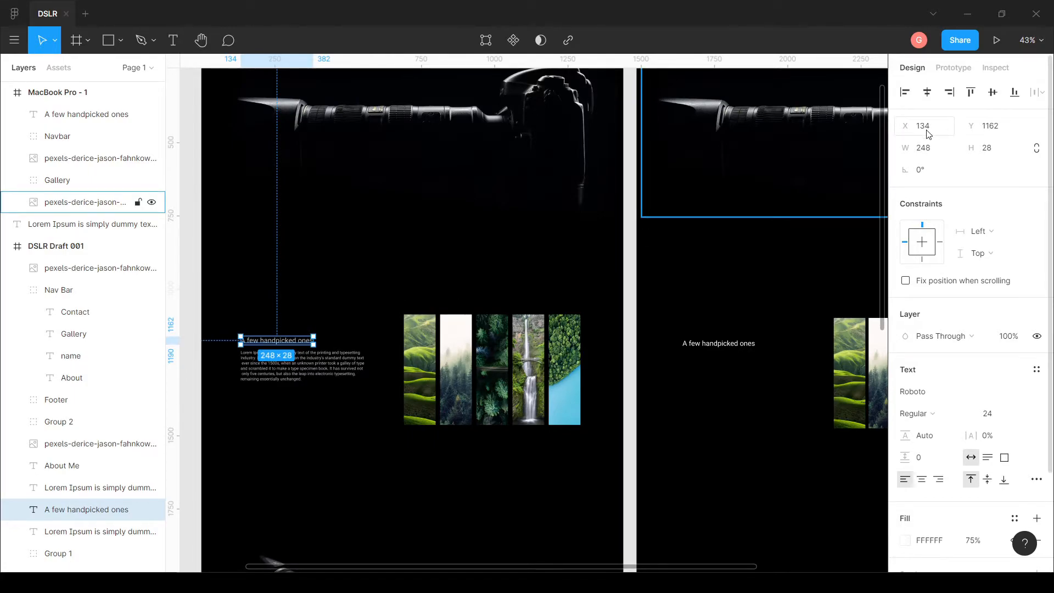
{"action": "left_click", "coordinate": [724, 344]}
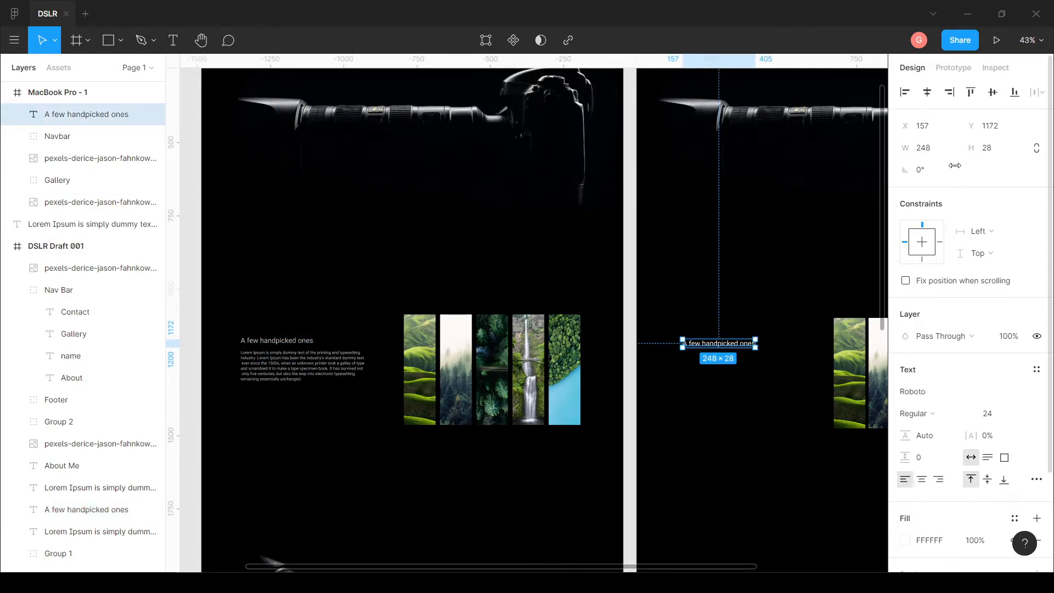
{"action": "type", "text": "134"}
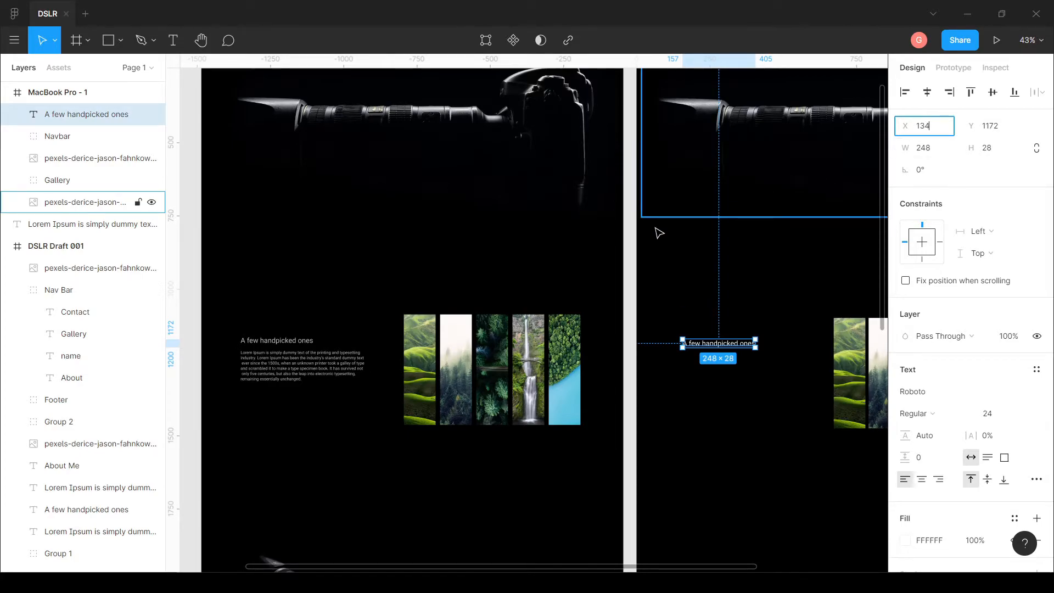
{"action": "left_click", "coordinate": [635, 235]}
{"action": "left_click", "coordinate": [713, 345]}
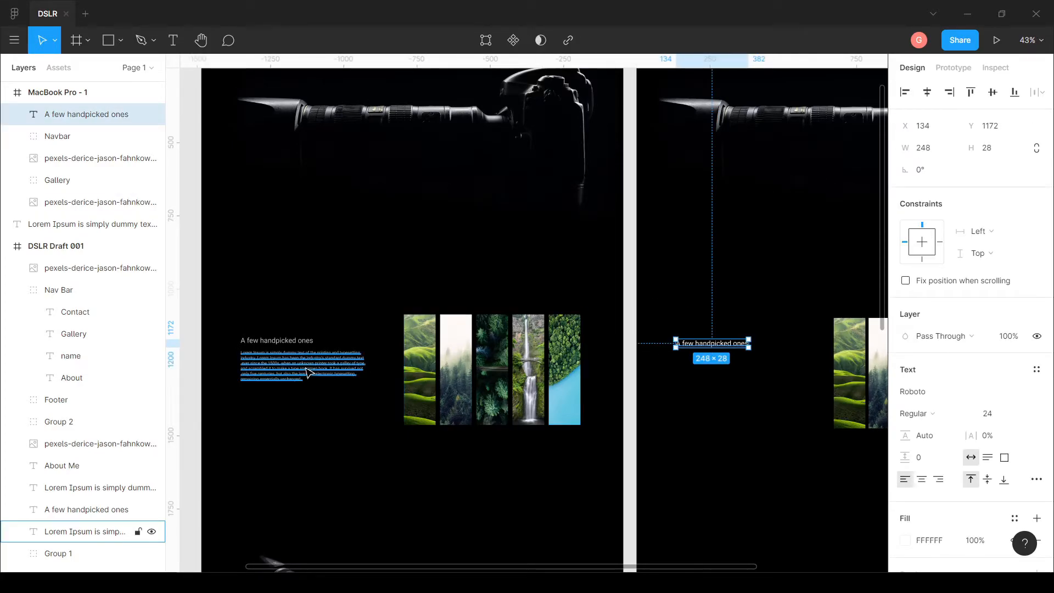
Check the Y position of the draft's "A few handpicked ones" heading and set the new heading's Y to 1162
{"action": "left_click", "coordinate": [301, 342]}
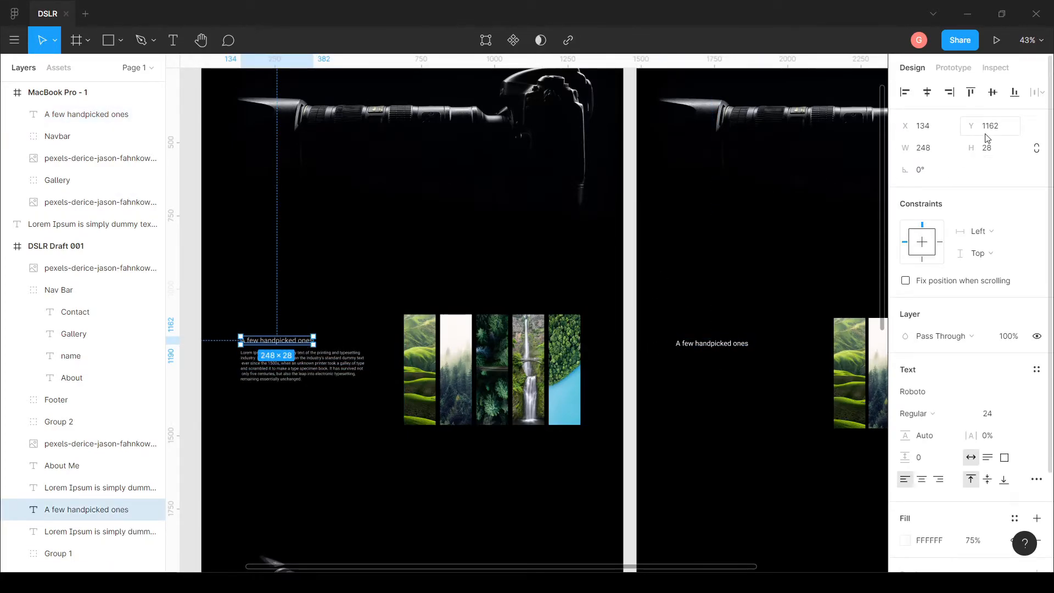
{"action": "left_click", "coordinate": [86, 114]}
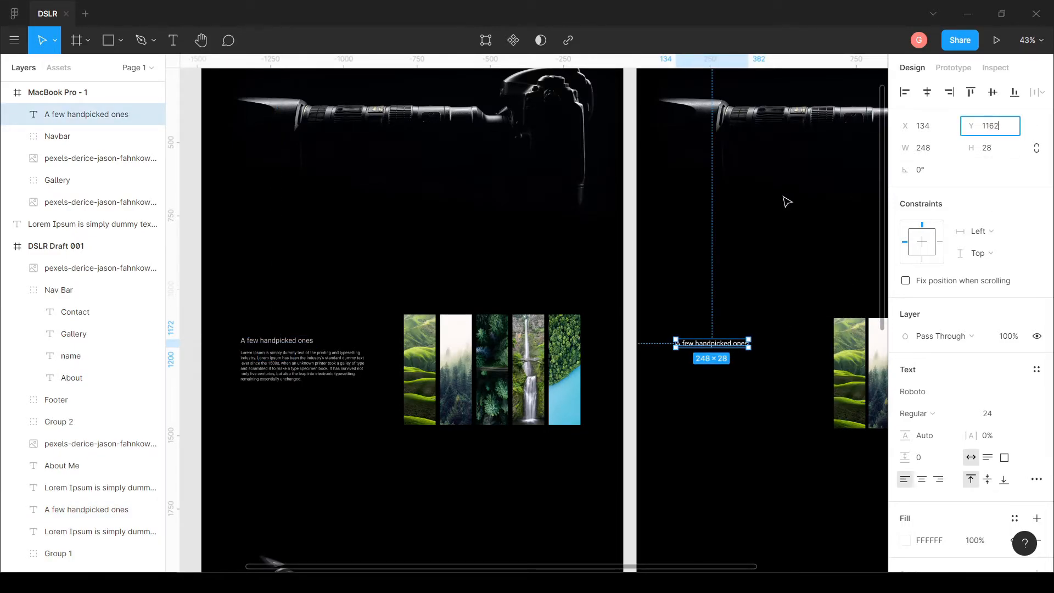
{"action": "left_click", "coordinate": [628, 240]}
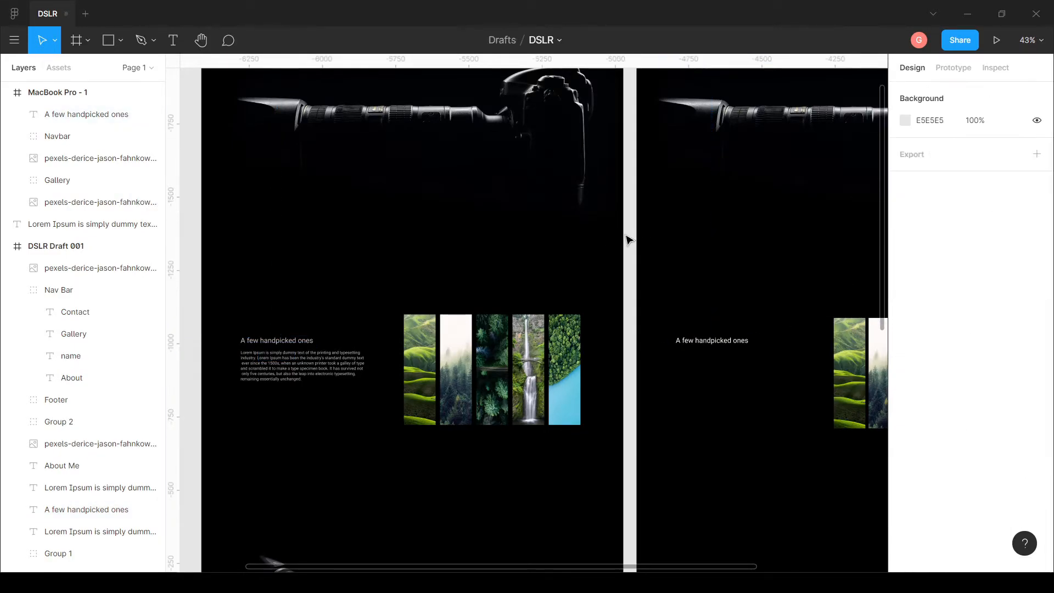
{"action": "left_click", "coordinate": [741, 345]}
Compare the heading, paragraph and gallery layout in DSLR Draft 001 with the MacBook Pro - 1 frame
{"action": "scroll", "coordinate": [713, 357], "scroll_direction": "down", "scroll_amount": 5}
{"action": "scroll", "coordinate": [678, 373], "scroll_direction": "down", "scroll_amount": 1}
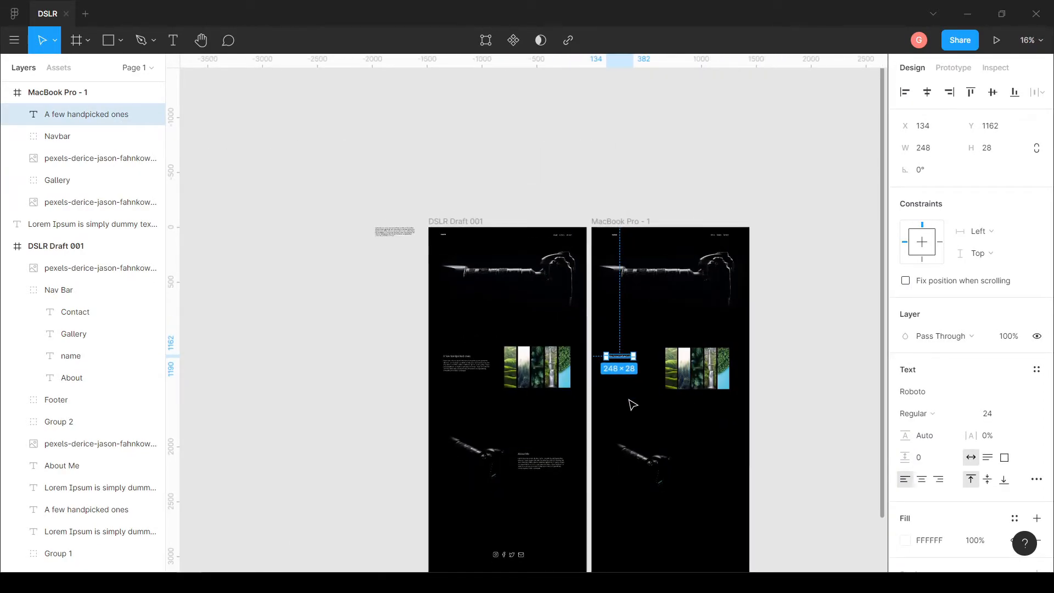
{"action": "scroll", "coordinate": [631, 403], "scroll_direction": "up", "scroll_amount": 1}
{"action": "scroll", "coordinate": [590, 404], "scroll_direction": "down", "scroll_amount": 1}
{"action": "left_click_drag", "start_coordinate": [568, 440], "coordinate": [510, 313]}
{"action": "scroll", "coordinate": [494, 330], "scroll_direction": "up", "scroll_amount": 4}
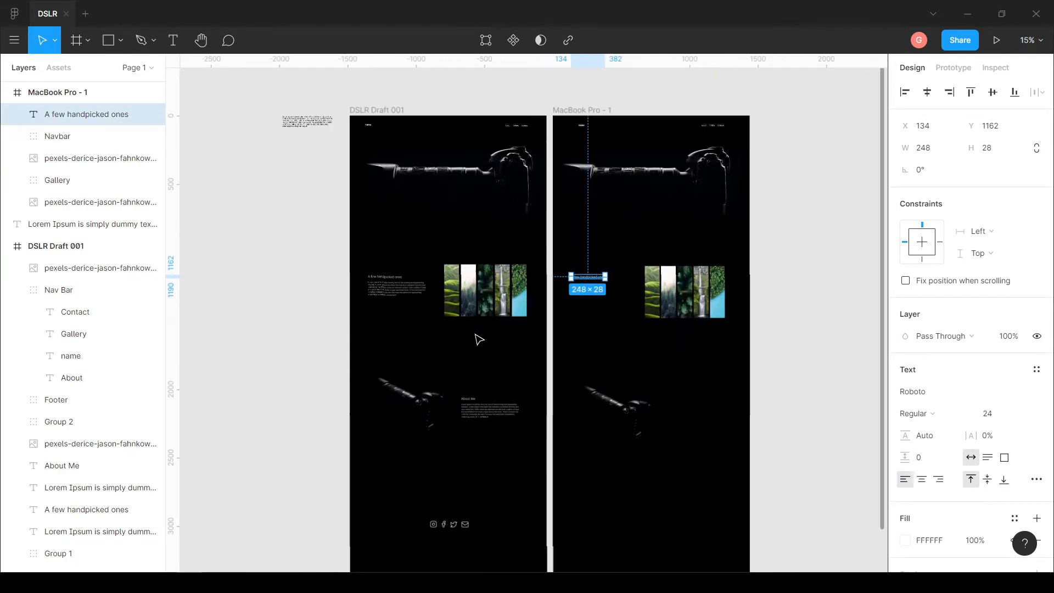
{"action": "scroll", "coordinate": [659, 302], "scroll_direction": "right", "scroll_amount": 3}
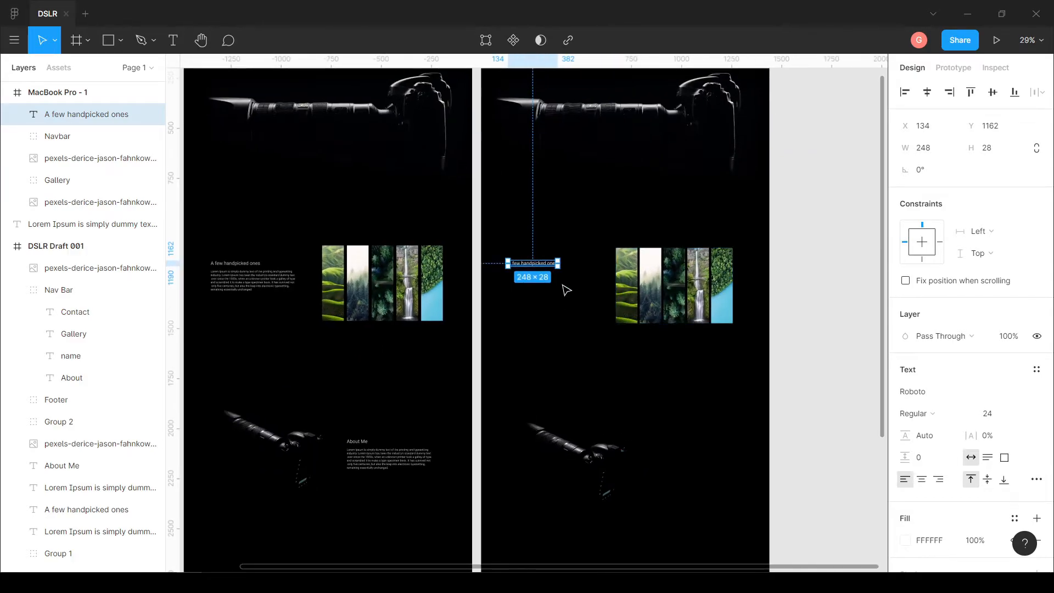
{"action": "scroll", "coordinate": [564, 287], "scroll_direction": "up", "scroll_amount": 3}
{"action": "scroll", "coordinate": [512, 305], "scroll_direction": "left", "scroll_amount": 3}
{"action": "left_click_drag", "start_coordinate": [534, 308], "coordinate": [636, 309]}
{"action": "scroll", "coordinate": [307, 274], "scroll_direction": "left", "scroll_amount": 2}
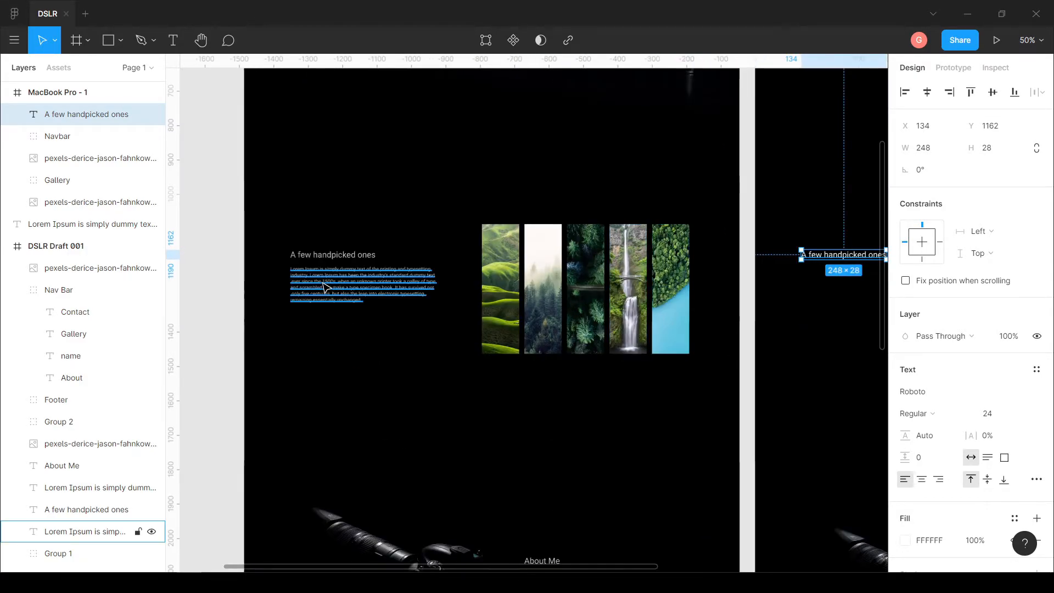
{"action": "scroll", "coordinate": [306, 271], "scroll_direction": "up", "scroll_amount": 3}
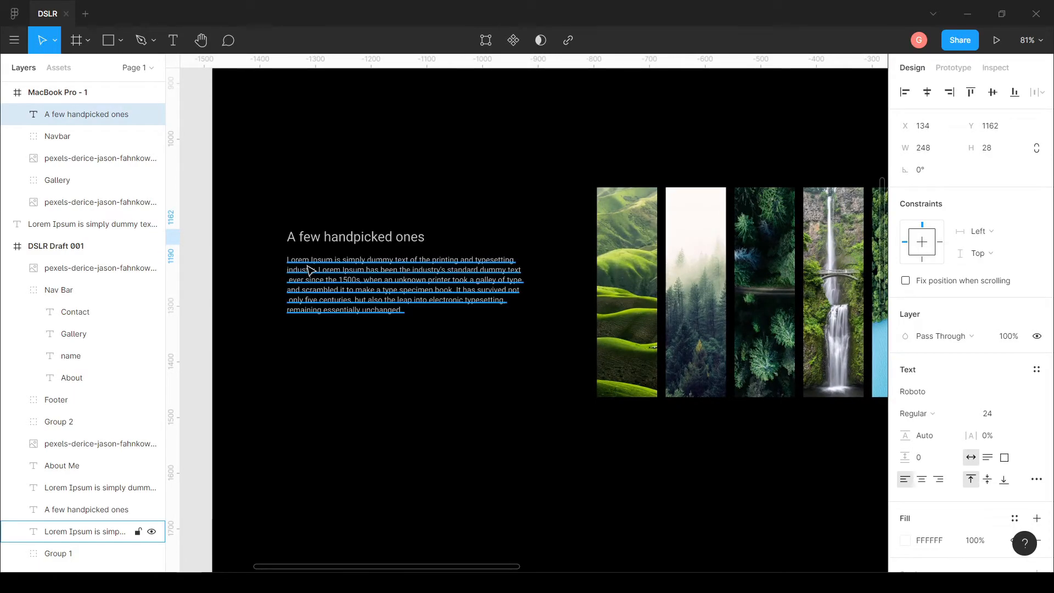
{"action": "scroll", "coordinate": [439, 306], "scroll_direction": "right", "scroll_amount": 4}
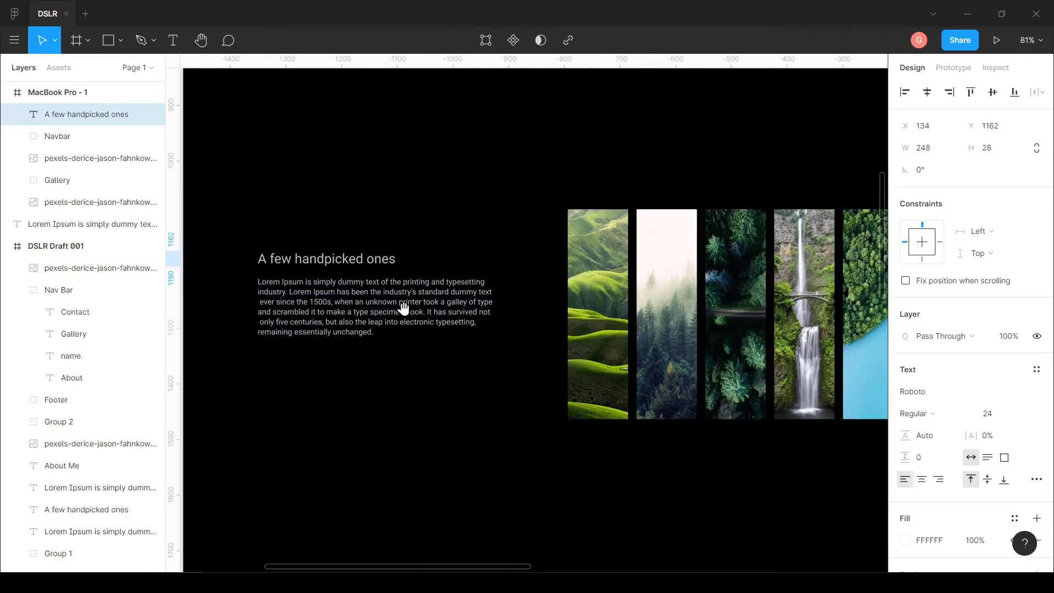
{"action": "scroll", "coordinate": [426, 306], "scroll_direction": "down", "scroll_amount": 1}
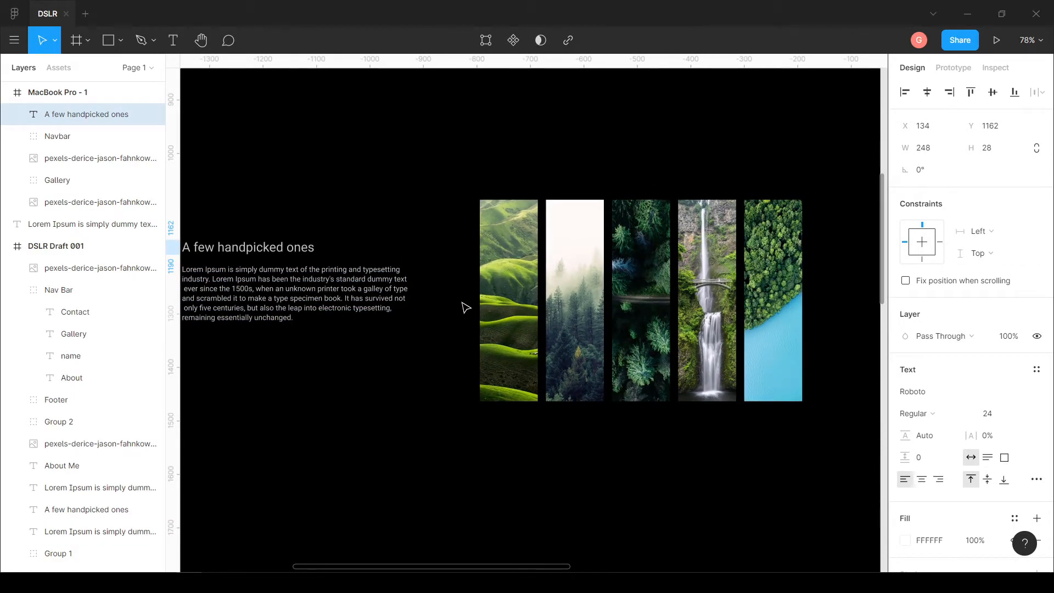
{"action": "scroll", "coordinate": [479, 309], "scroll_direction": "down", "scroll_amount": 1}
{"action": "scroll", "coordinate": [480, 309], "scroll_direction": "down", "scroll_amount": 4}
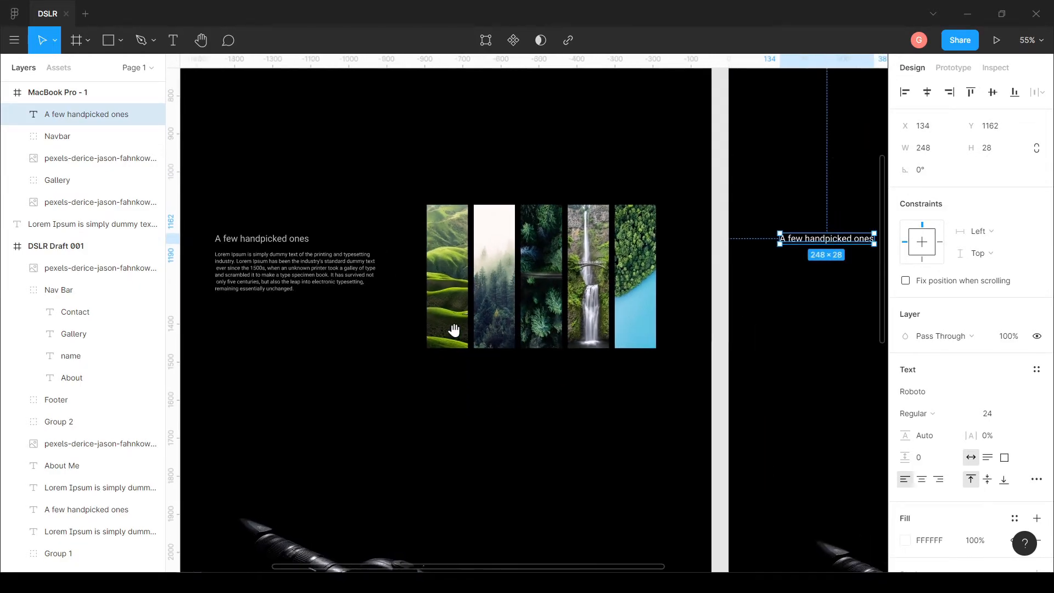
{"action": "scroll", "coordinate": [430, 360], "scroll_direction": "down", "scroll_amount": 3}
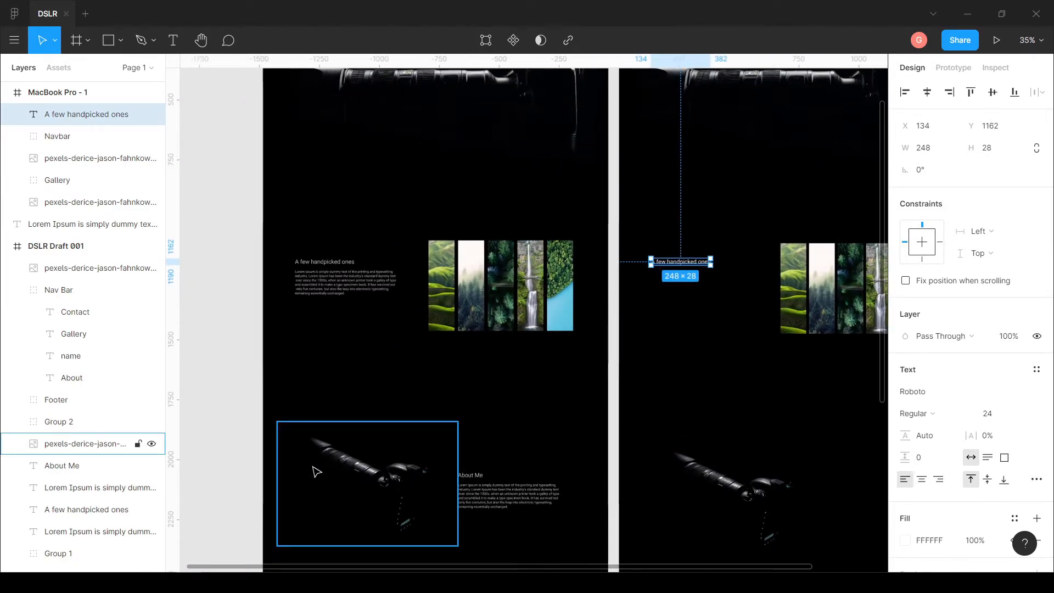
Switch to the browser and copy the "What is Lorem Ipsum?" text through "remaining essentially unchanged.", then return to the DSLR design
{"action": "key", "text": "alt+Tab"}
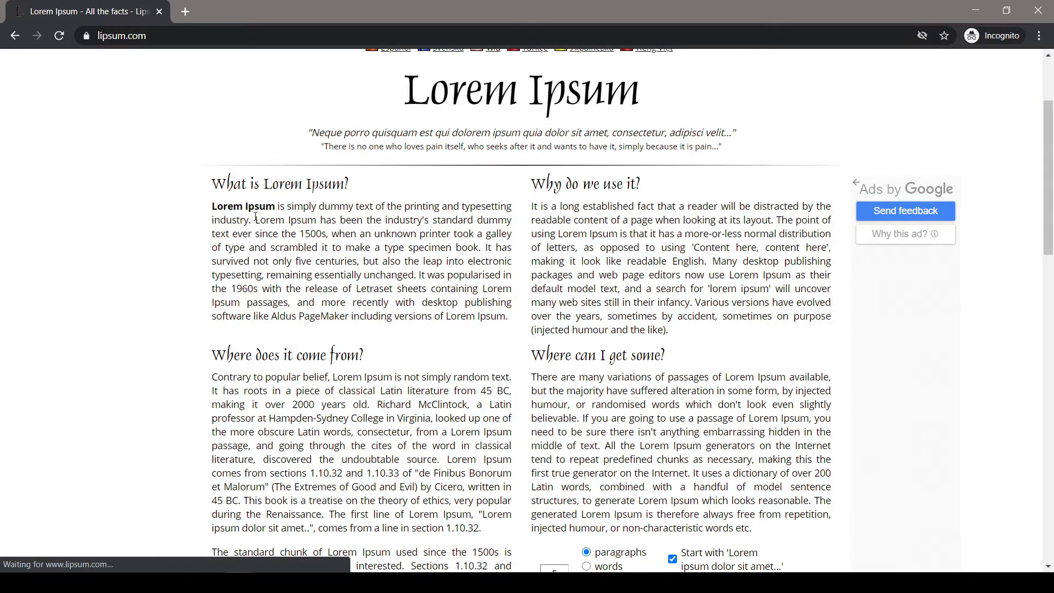
{"action": "left_click_drag", "start_coordinate": [213, 206], "coordinate": [430, 277]}
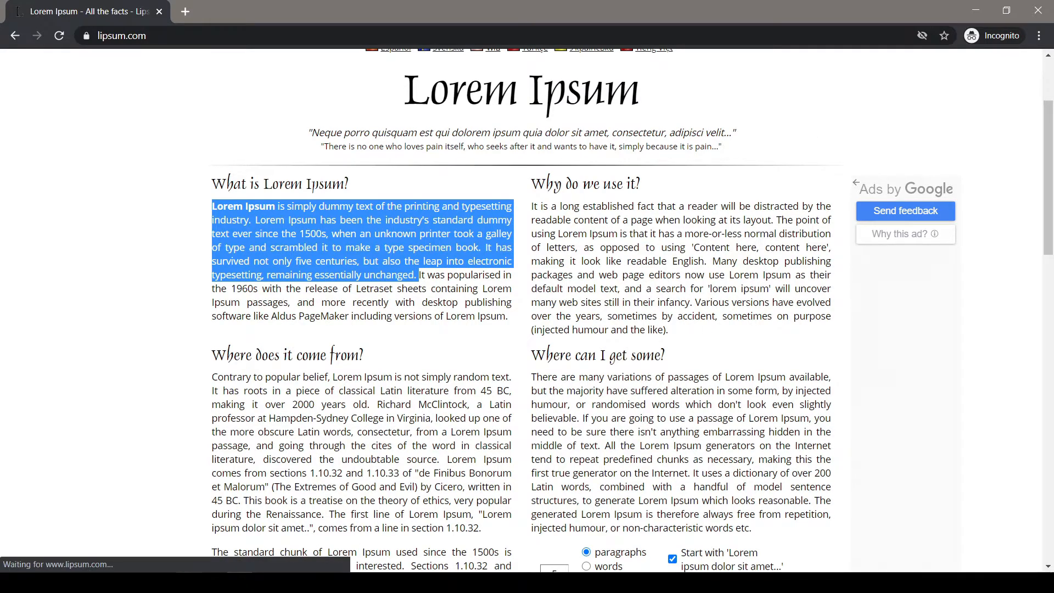
{"action": "key", "text": "alt+Tab"}
Paste the copied Lorem Ipsum text onto the canvas and move it clear of the MacBook Pro - 1 frame, to about X -2759, Y -809
{"action": "scroll", "coordinate": [681, 329], "scroll_direction": "right", "scroll_amount": 3}
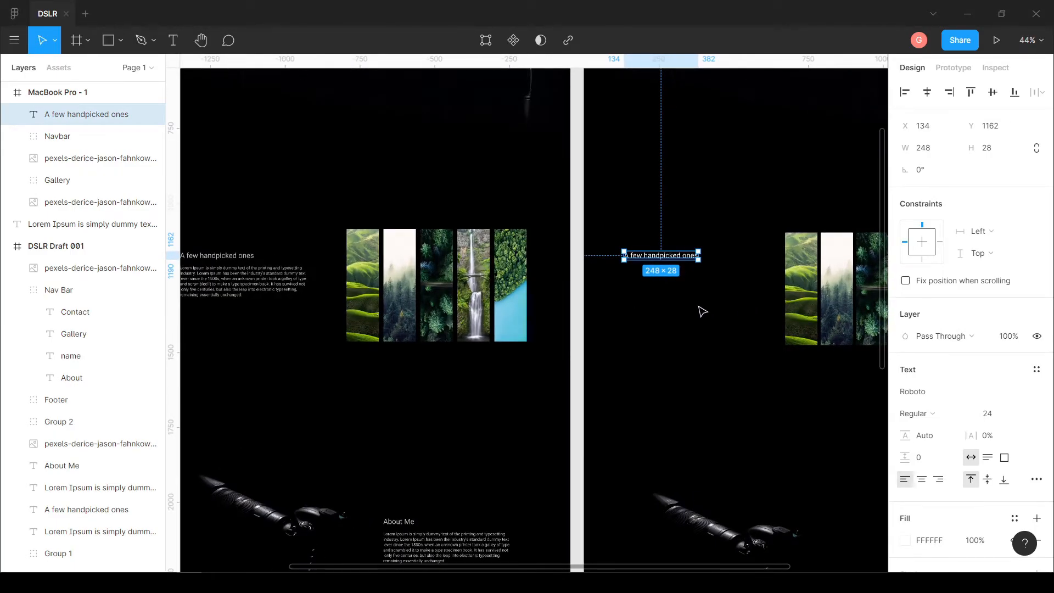
{"action": "scroll", "coordinate": [725, 320], "scroll_direction": "down", "scroll_amount": 5}
{"action": "scroll", "coordinate": [790, 311], "scroll_direction": "right", "scroll_amount": 3}
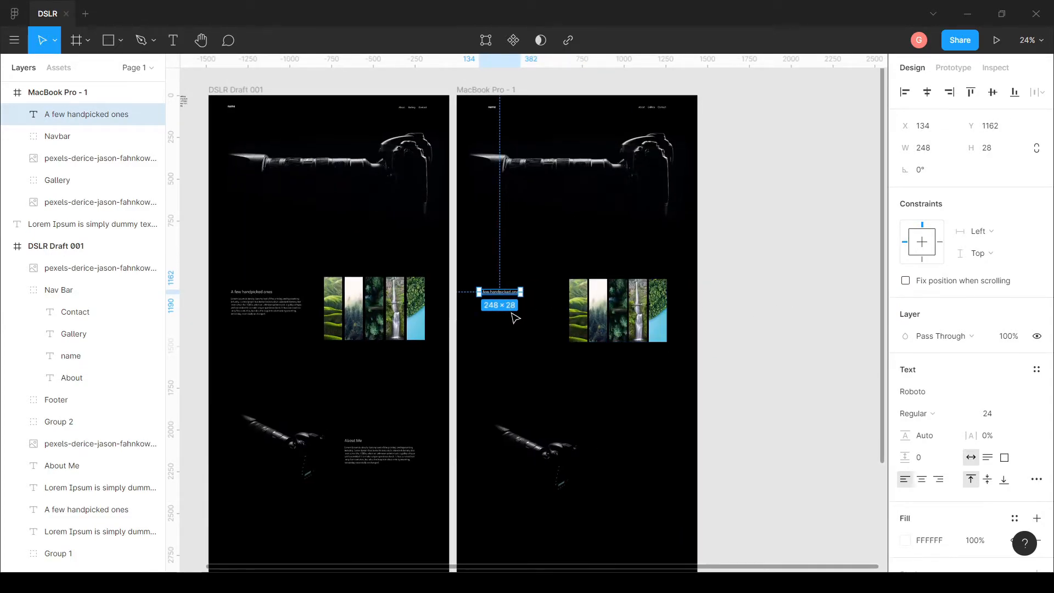
{"action": "left_click", "coordinate": [801, 313]}
{"action": "key", "text": "ctrl+v"}
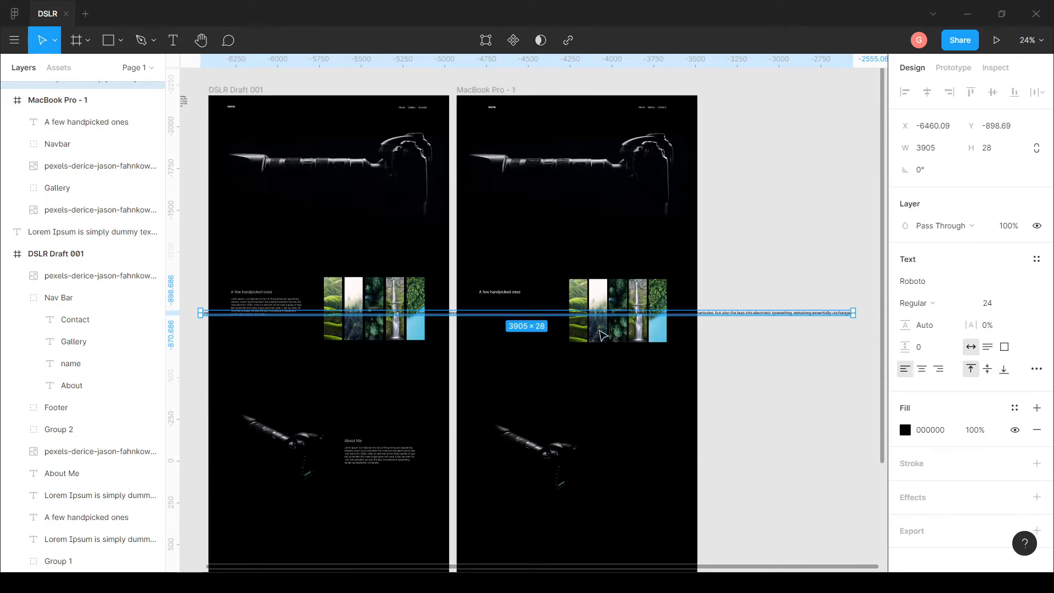
{"action": "scroll", "coordinate": [814, 369], "scroll_direction": "left", "scroll_amount": 2}
{"action": "scroll", "coordinate": [813, 369], "scroll_direction": "down", "scroll_amount": 2}
{"action": "scroll", "coordinate": [773, 357], "scroll_direction": "right", "scroll_amount": 3}
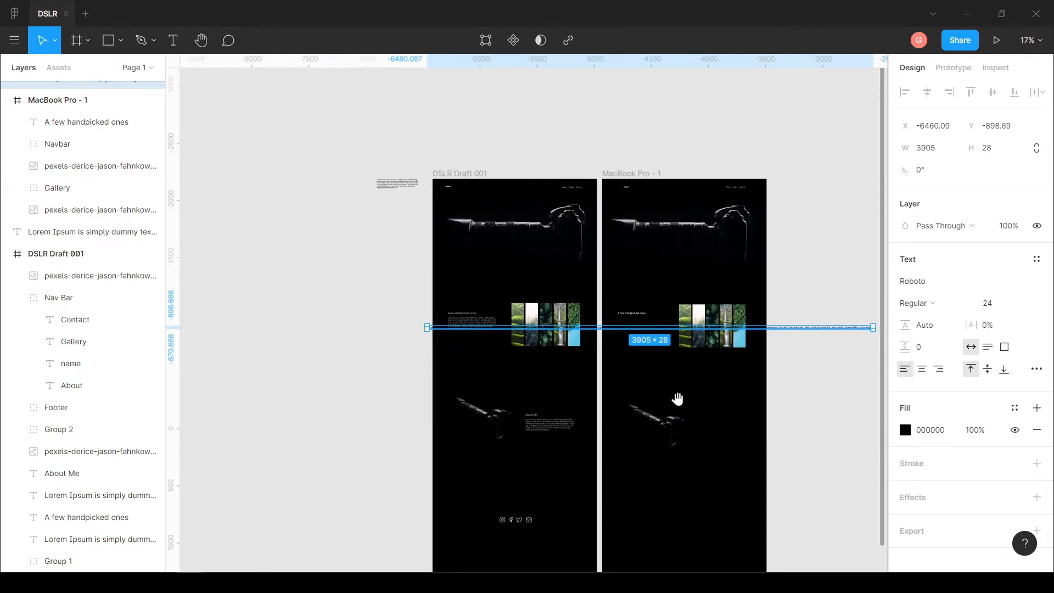
{"action": "scroll", "coordinate": [625, 327], "scroll_direction": "right", "scroll_amount": 3}
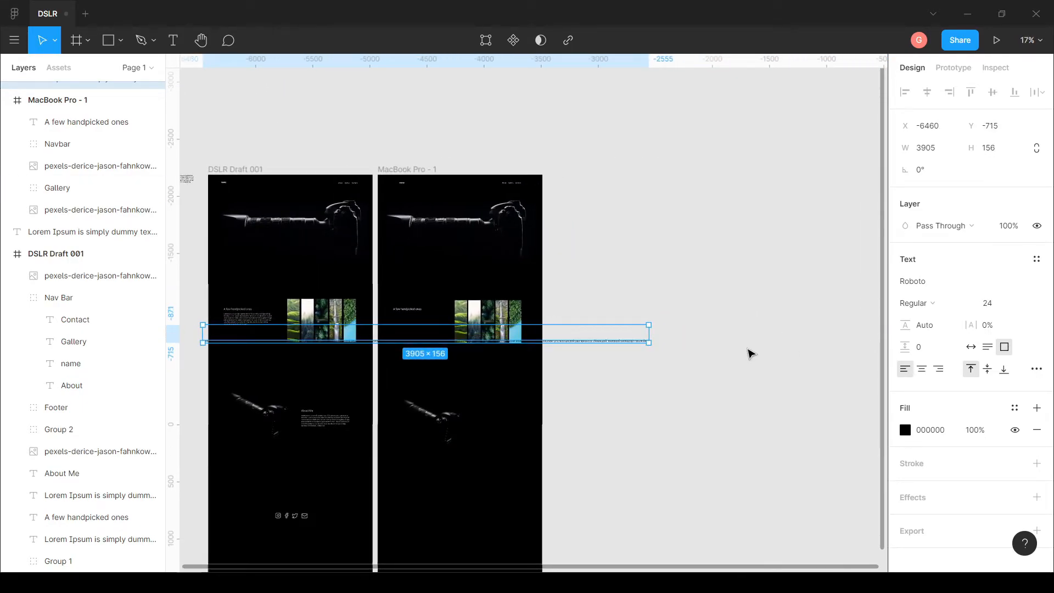
{"action": "left_click_drag", "start_coordinate": [572, 328], "coordinate": [889, 337]}
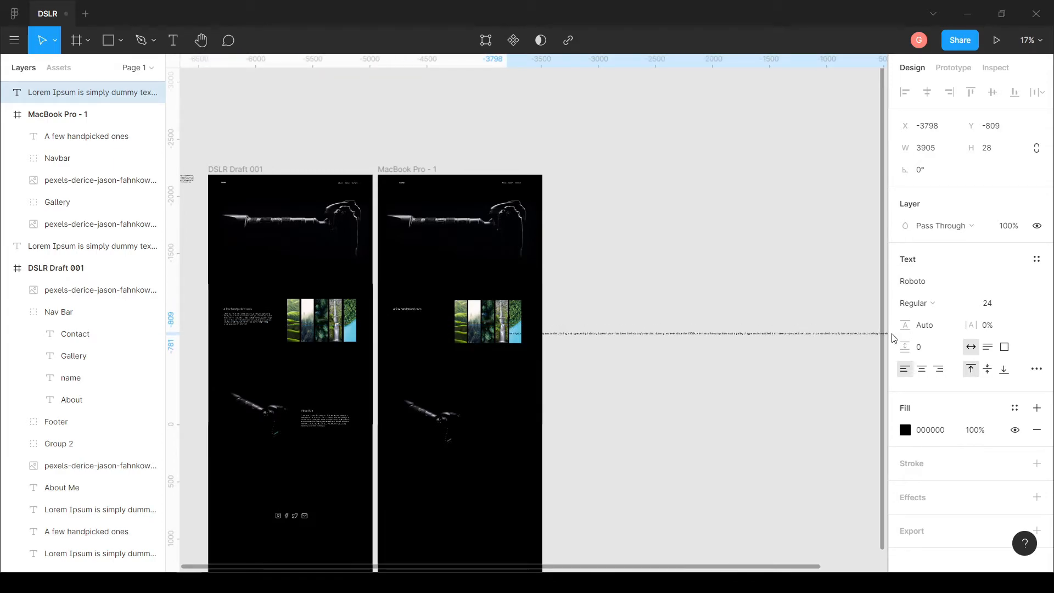
Break the pasted text into six lines after "printing", "standard", "galley of type", "survived" and "electronic"
{"action": "scroll", "coordinate": [561, 336], "scroll_direction": "up", "scroll_amount": 5}
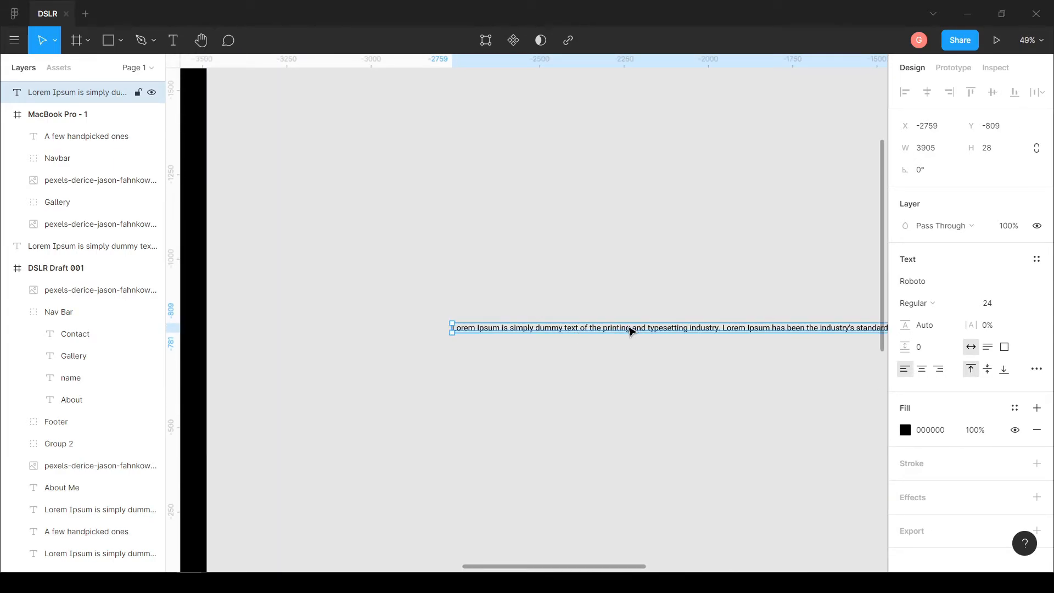
{"action": "double_click", "coordinate": [630, 330]}
{"action": "left_click", "coordinate": [636, 327]}
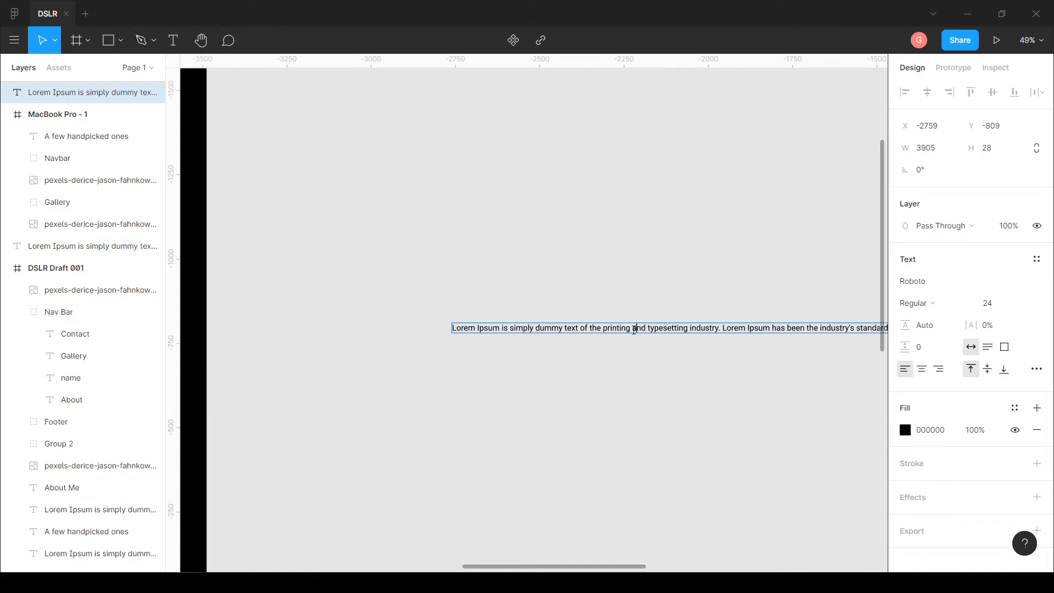
{"action": "key", "text": "Return"}
{"action": "left_click", "coordinate": [708, 337]}
{"action": "key", "text": "Return"}
{"action": "left_click", "coordinate": [742, 347]}
{"action": "key", "text": "Return"}
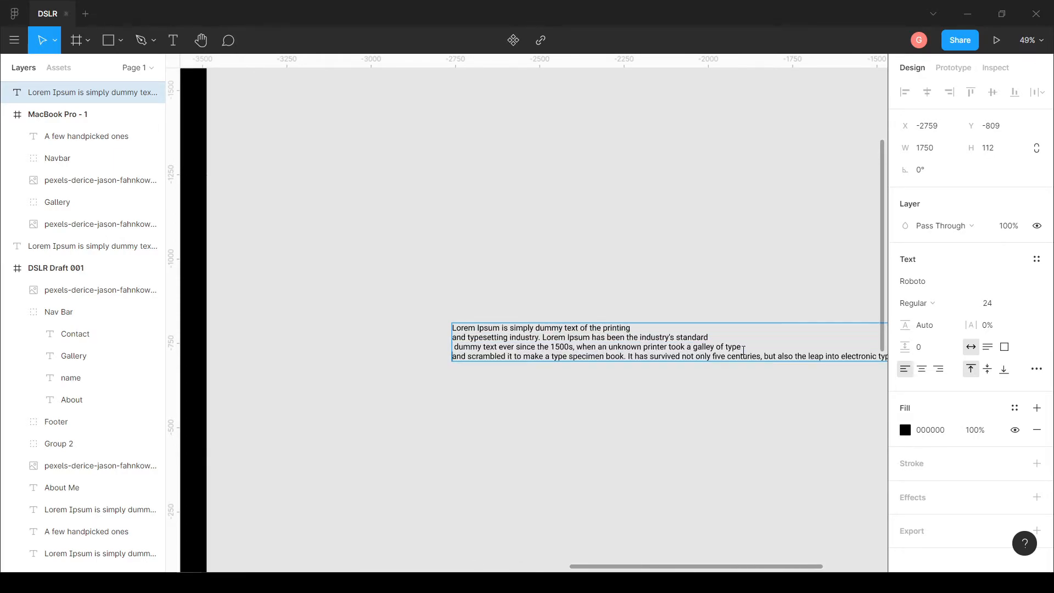
{"action": "left_click", "coordinate": [682, 358]}
{"action": "key", "text": "Return"}
{"action": "left_click", "coordinate": [647, 365]}
{"action": "key", "text": "Return"}
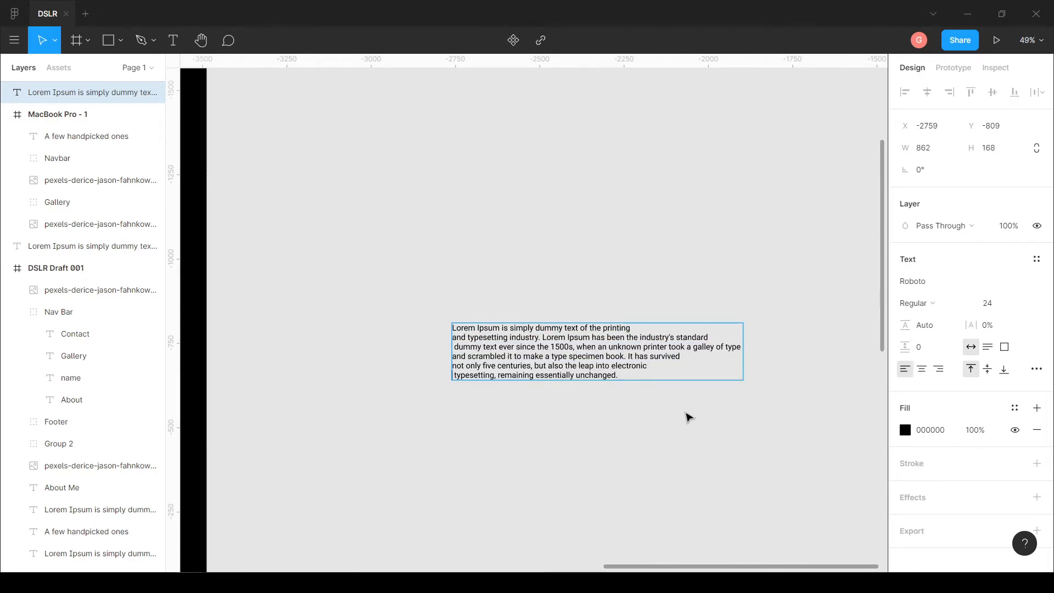
{"action": "key", "text": "Escape"}
Check the draft gallery paragraph's formatting and set the new paragraph to size 14 with a white FFFFFF fill
{"action": "scroll", "coordinate": [688, 417], "scroll_direction": "down", "scroll_amount": 5}
{"action": "left_click", "coordinate": [99, 553]}
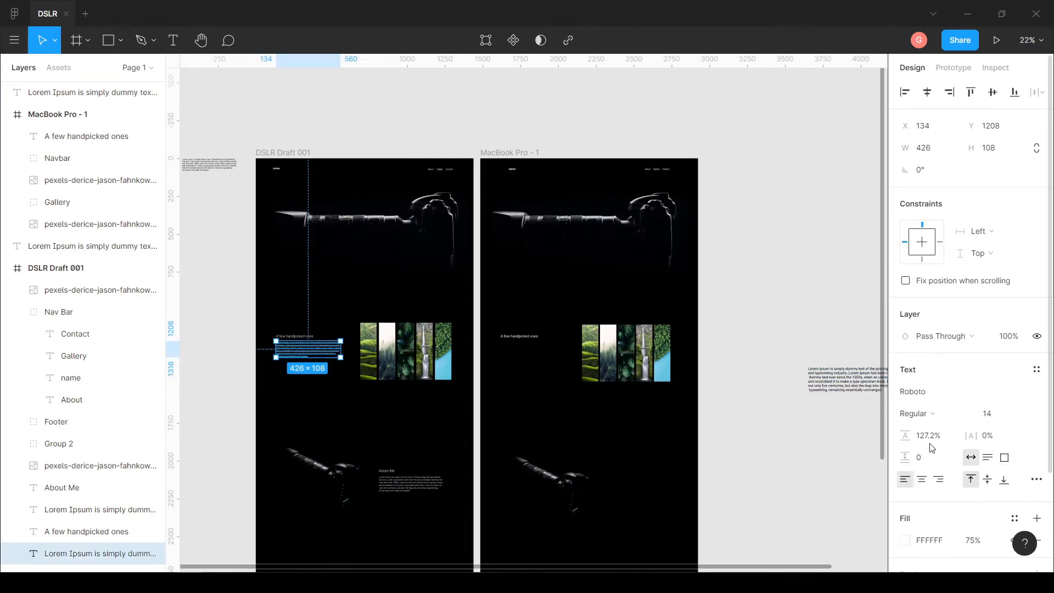
{"action": "scroll", "coordinate": [677, 371], "scroll_direction": "right", "scroll_amount": 4}
{"action": "left_click", "coordinate": [572, 352]}
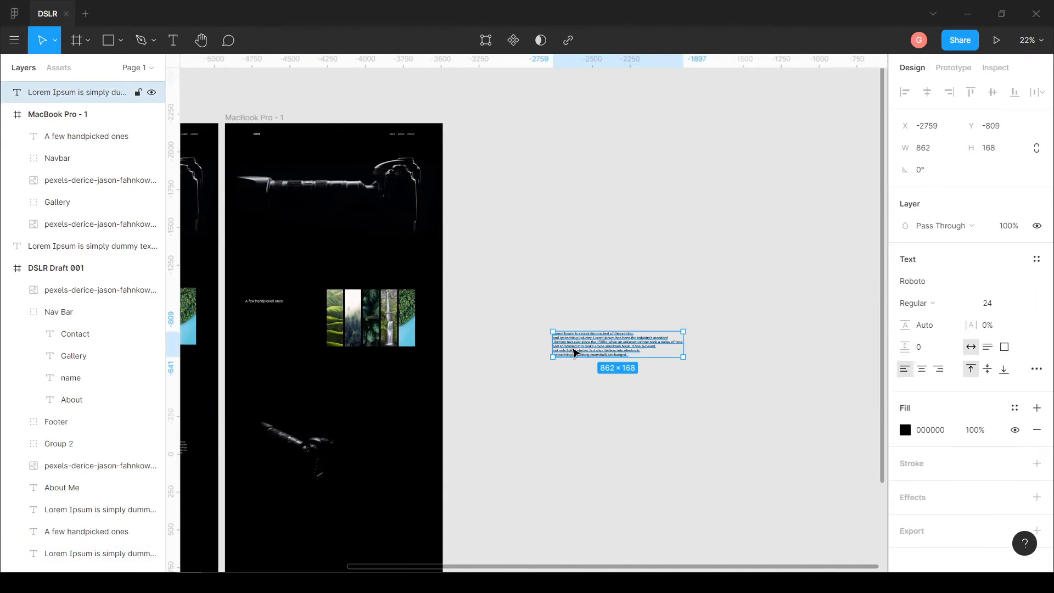
{"action": "left_click", "coordinate": [1020, 302]}
{"action": "left_click", "coordinate": [1004, 237]}
{"action": "left_click", "coordinate": [905, 430]}
{"action": "type", "text": "fff"}
{"action": "key", "text": "Return"}
Move the new paragraph below the "A few handpicked ones" heading in MacBook Pro - 1, at X 134, Y 1226, checking the draft paragraph's placement
{"action": "left_click", "coordinate": [594, 252]}
{"action": "scroll", "coordinate": [594, 384], "scroll_direction": "left", "scroll_amount": 3}
{"action": "scroll", "coordinate": [595, 399], "scroll_direction": "up", "scroll_amount": 4}
{"action": "left_click_drag", "start_coordinate": [813, 292], "coordinate": [273, 249]}
{"action": "left_click_drag", "start_coordinate": [271, 316], "coordinate": [729, 343]}
{"action": "scroll", "coordinate": [407, 277], "scroll_direction": "up", "scroll_amount": 2}
{"action": "left_click", "coordinate": [407, 277]}
{"action": "scroll", "coordinate": [410, 283], "scroll_direction": "up", "scroll_amount": 3}
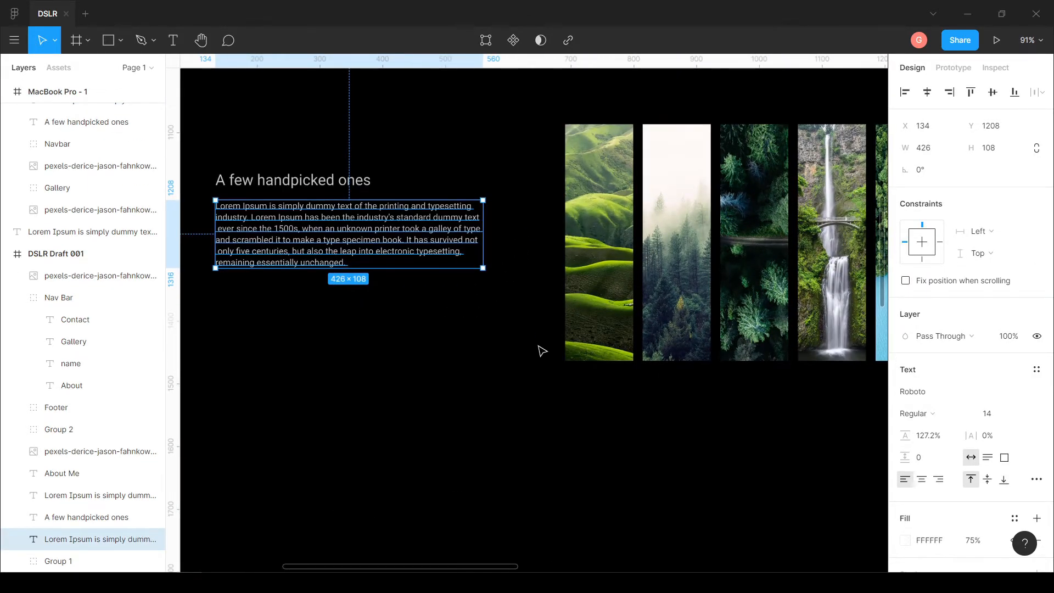
{"action": "left_click_drag", "start_coordinate": [520, 347], "coordinate": [202, 366]}
{"action": "left_click_drag", "start_coordinate": [748, 348], "coordinate": [380, 360]}
{"action": "left_click_drag", "start_coordinate": [565, 266], "coordinate": [585, 268]}
Remove the leading spaces from the new paragraph's third and last lines and move its first line break to after "typesetting"
{"action": "triple_click", "coordinate": [582, 260]}
{"action": "left_click", "coordinate": [463, 268]}
{"action": "key", "text": "BackSpace"}
{"action": "left_click", "coordinate": [463, 298]}
{"action": "key", "text": "BackSpace"}
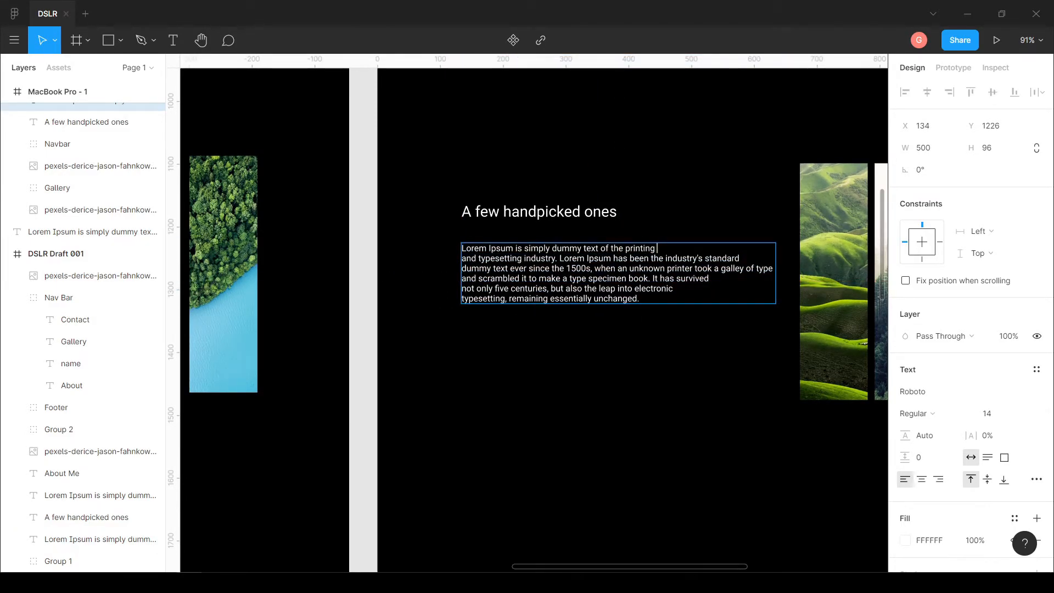
{"action": "key", "text": "Delete"}
{"action": "key", "text": "Return"}
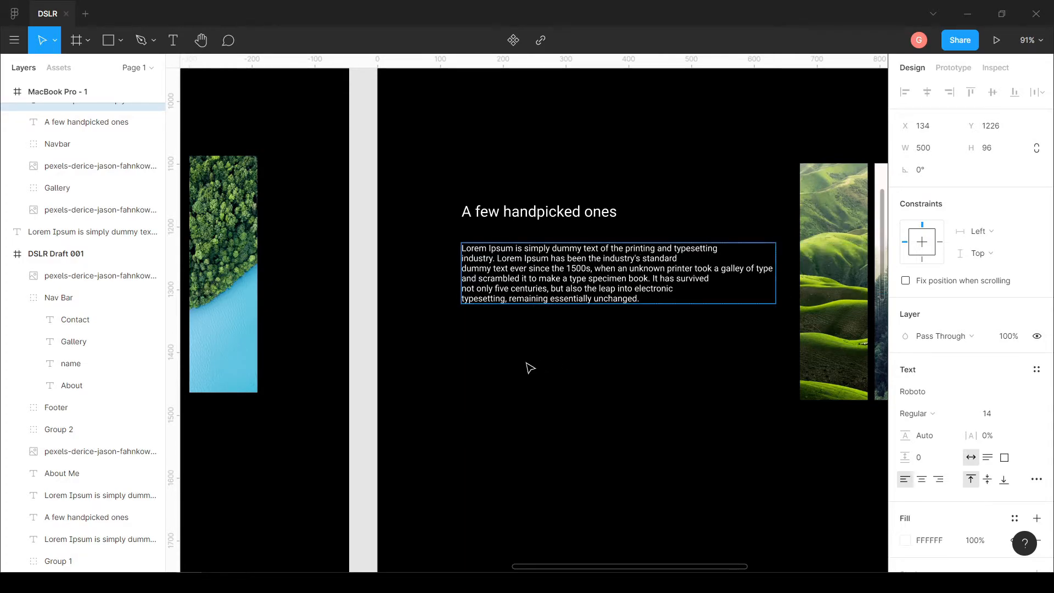
Compare the gallery paragraph with the draft's and move its second line break from after "standard" to after "dummy text"
{"action": "left_click_drag", "start_coordinate": [252, 346], "coordinate": [498, 343]}
{"action": "scroll", "coordinate": [497, 343], "scroll_direction": "down", "scroll_amount": 2}
{"action": "left_click_drag", "start_coordinate": [402, 392], "coordinate": [810, 399]}
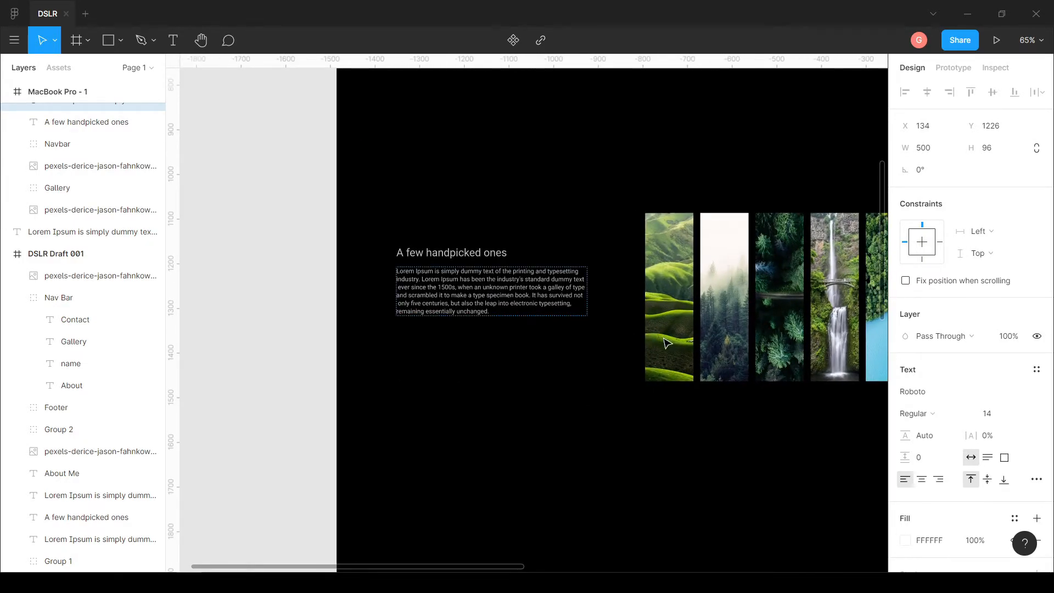
{"action": "left_click_drag", "start_coordinate": [664, 341], "coordinate": [303, 326]}
{"action": "left_click_drag", "start_coordinate": [807, 286], "coordinate": [536, 287]}
{"action": "scroll", "coordinate": [537, 287], "scroll_direction": "up", "scroll_amount": 2}
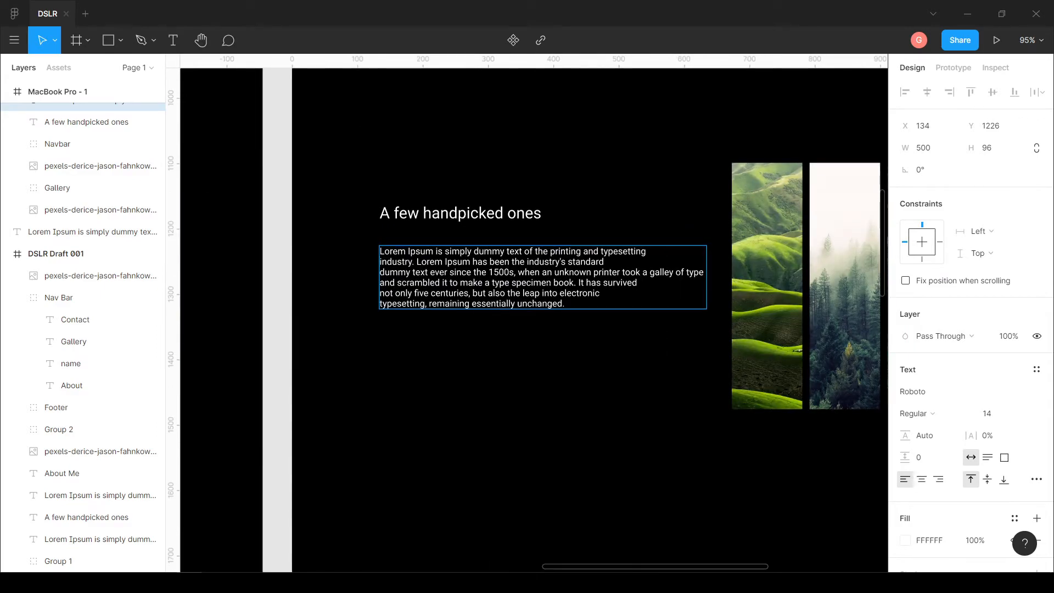
{"action": "key", "text": "Delete"}
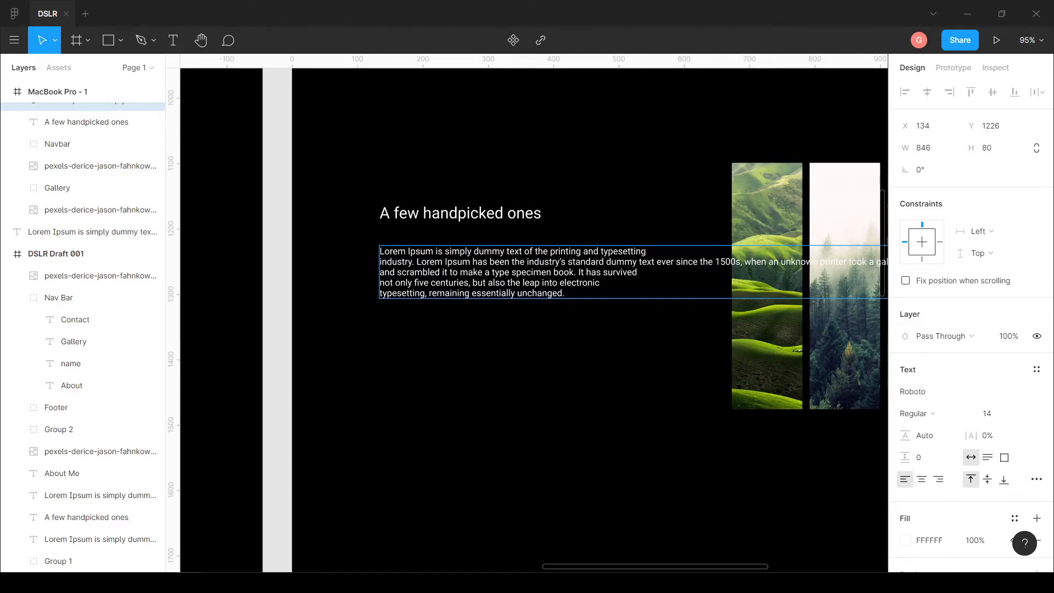
{"action": "key", "text": "Return"}
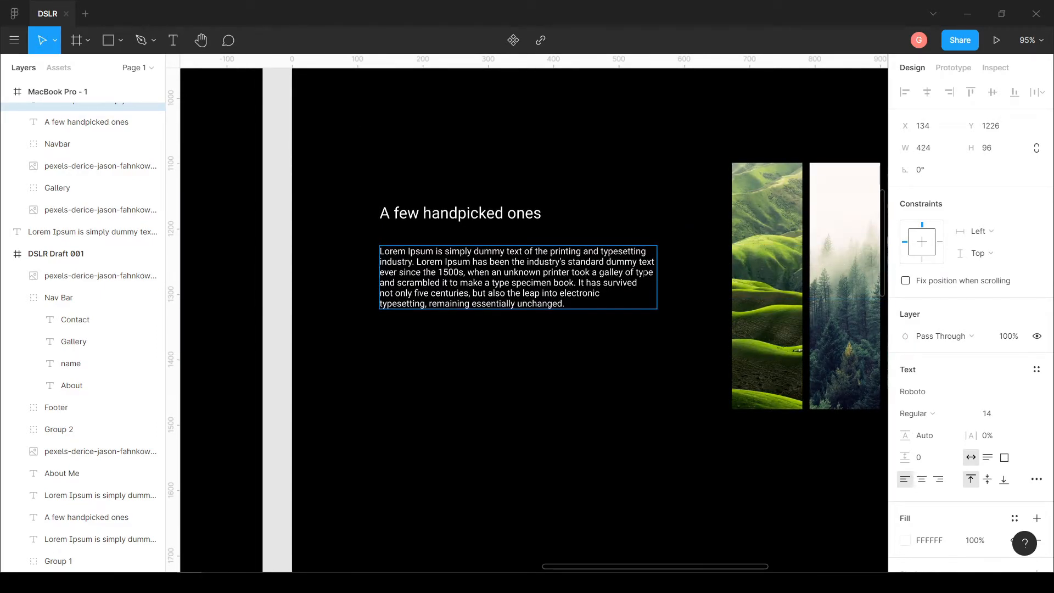
Move the gallery paragraph's fourth and fifth line breaks to after "survived not" and "electronic typesetting,"
{"action": "key", "text": "Delete"}
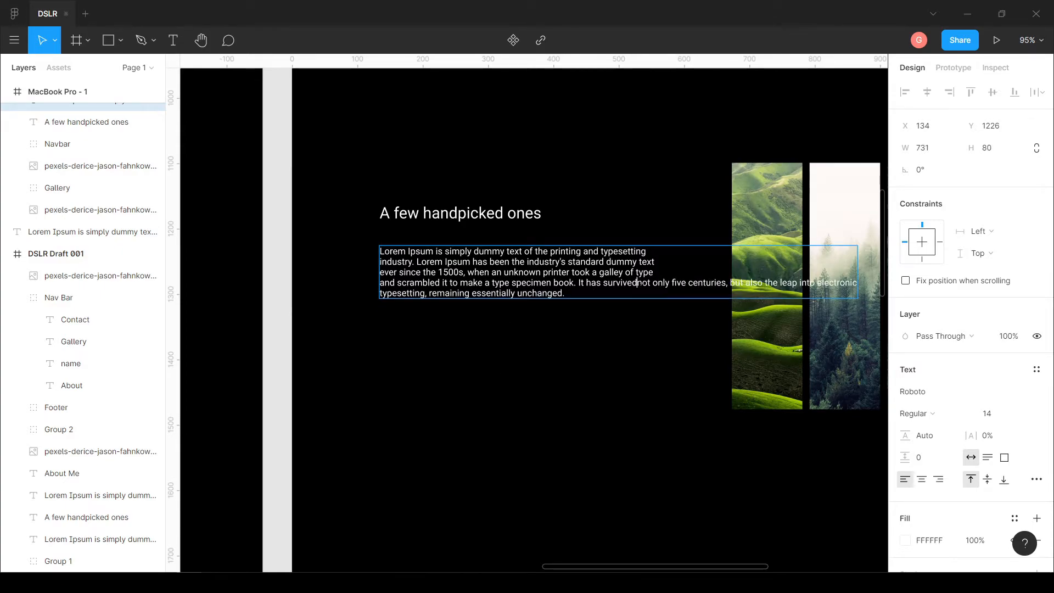
{"action": "key", "text": "Return"}
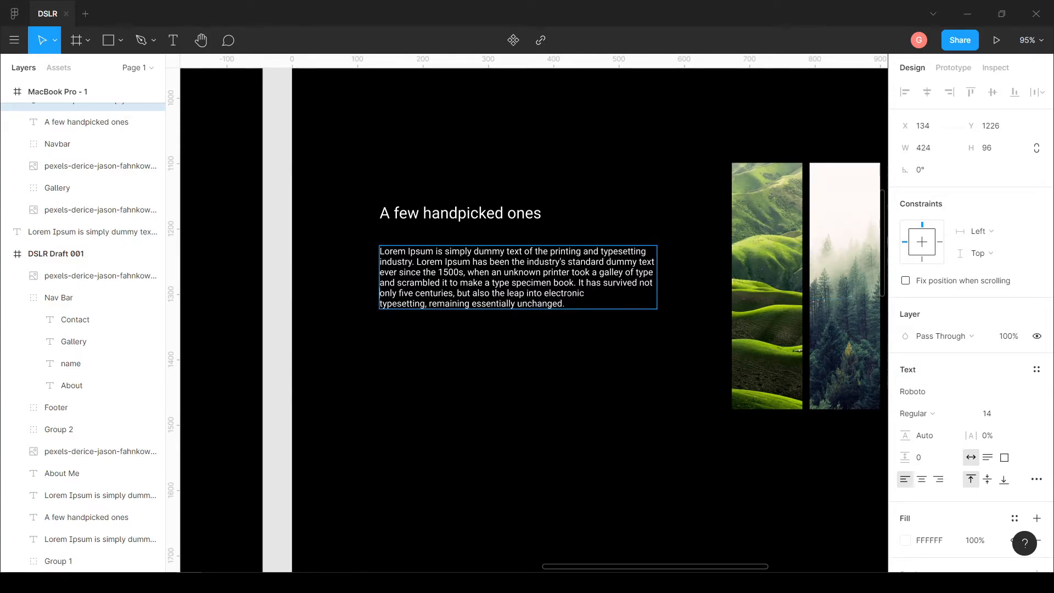
{"action": "key", "text": "Delete"}
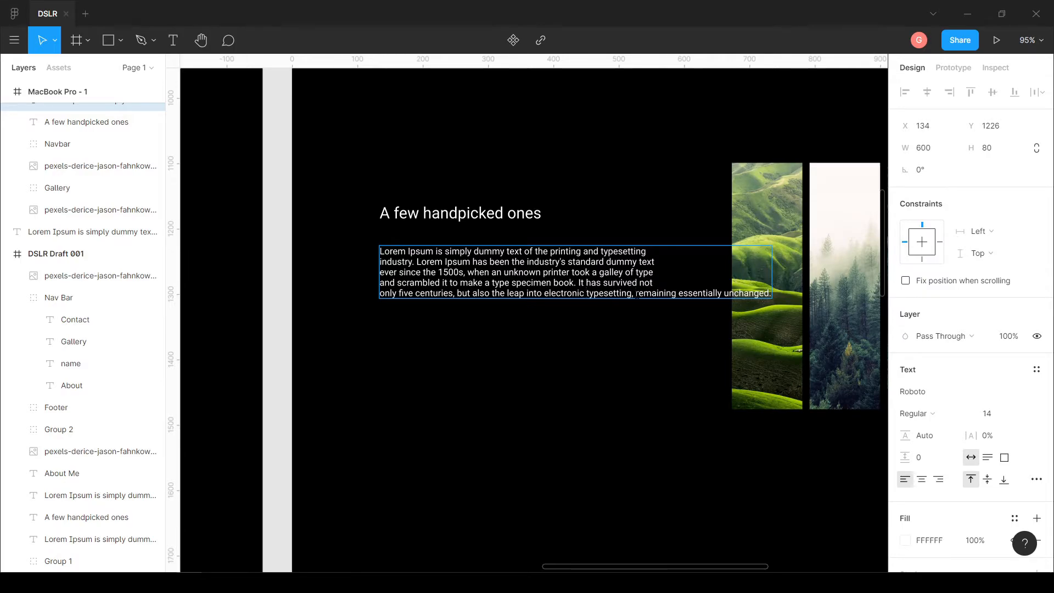
{"action": "key", "text": "Return"}
Move the gallery paragraph closer to the "A few handpicked ones" heading in MacBook Pro - 1, at Y 1206
{"action": "scroll", "coordinate": [637, 329], "scroll_direction": "down", "scroll_amount": 5}
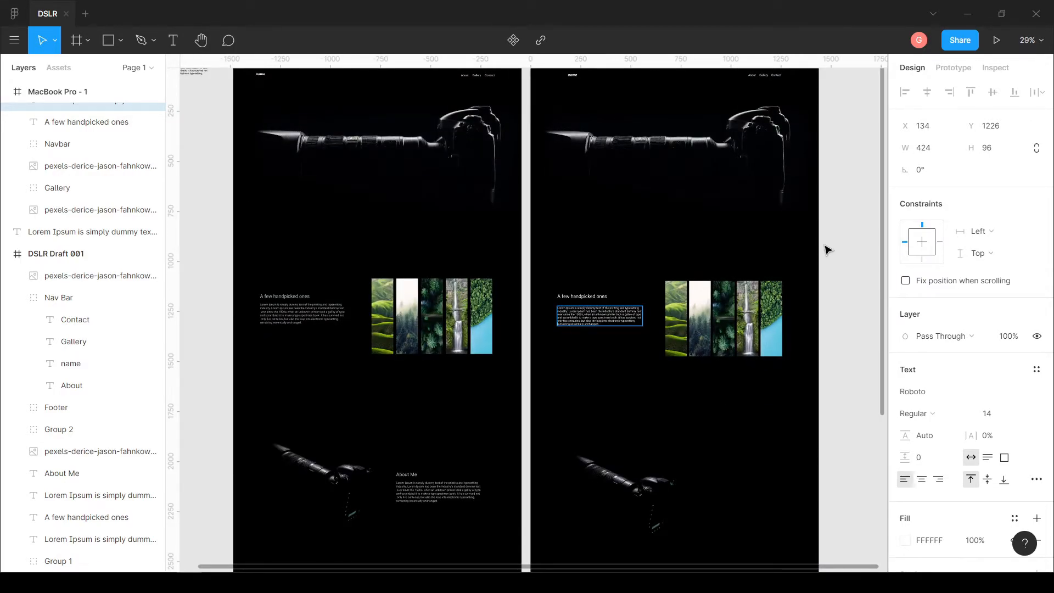
{"action": "scroll", "coordinate": [604, 321], "scroll_direction": "up", "scroll_amount": 8}
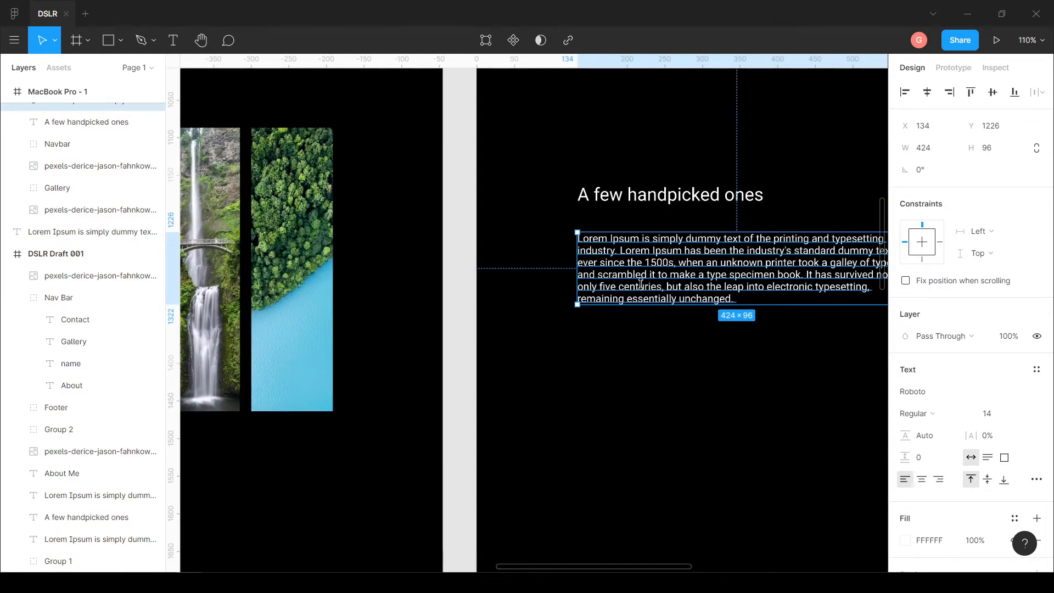
{"action": "left_click", "coordinate": [471, 244]}
{"action": "left_click_drag", "start_coordinate": [628, 275], "coordinate": [627, 265]}
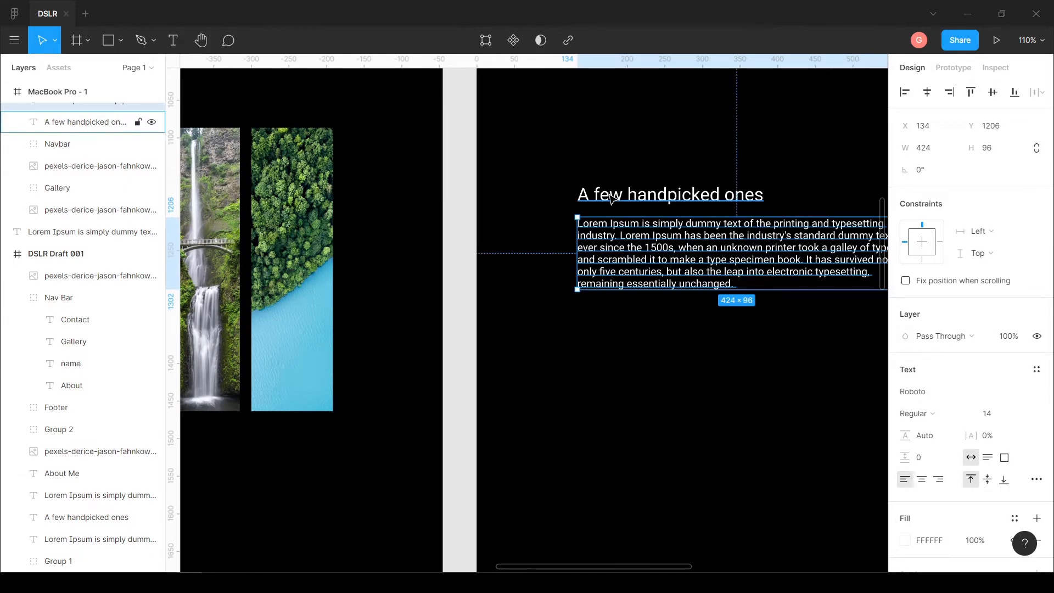
{"action": "left_click", "coordinate": [459, 202]}
{"action": "scroll", "coordinate": [552, 270], "scroll_direction": "down", "scroll_amount": 2, "text": "ctrl"}
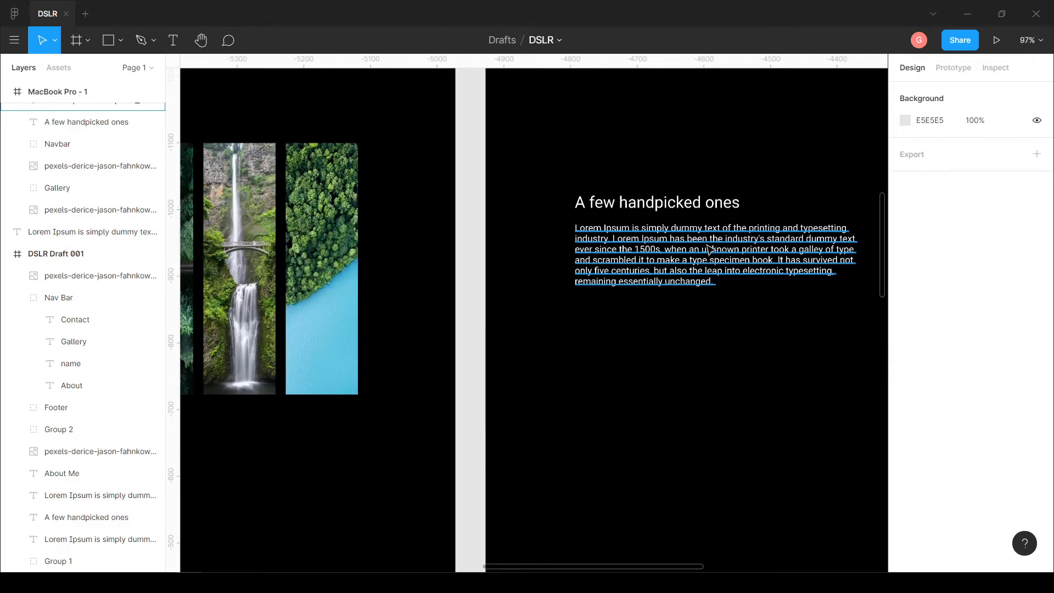
{"action": "scroll", "coordinate": [617, 273], "scroll_direction": "right", "scroll_amount": 3}
{"action": "scroll", "coordinate": [618, 273], "scroll_direction": "up", "scroll_amount": 1}
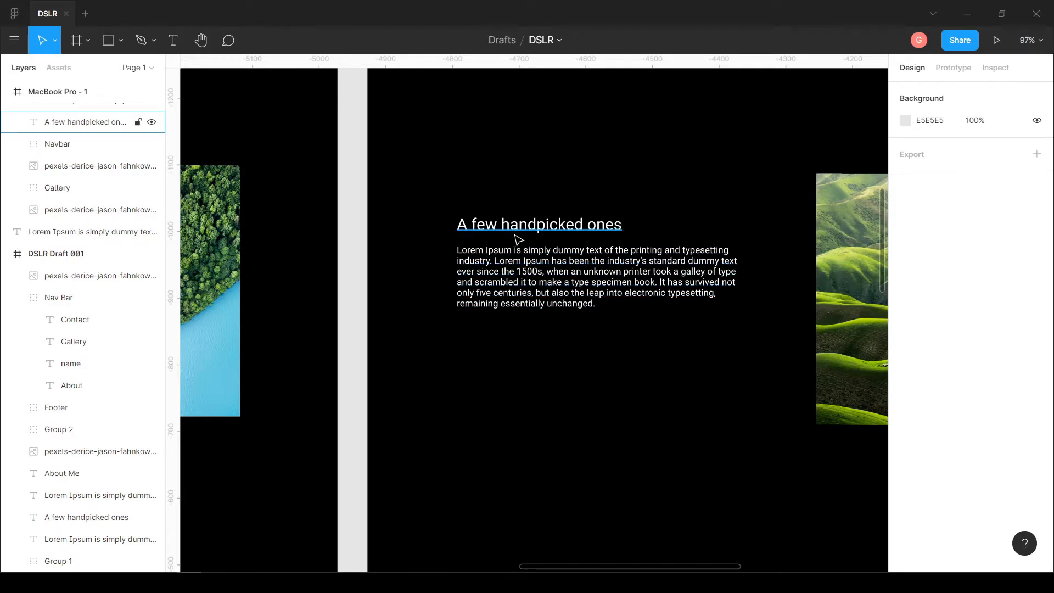
Check the "A few handpicked ones" heading's text properties and set the gallery paragraph's fill opacity to 75%
{"action": "left_click", "coordinate": [577, 230]}
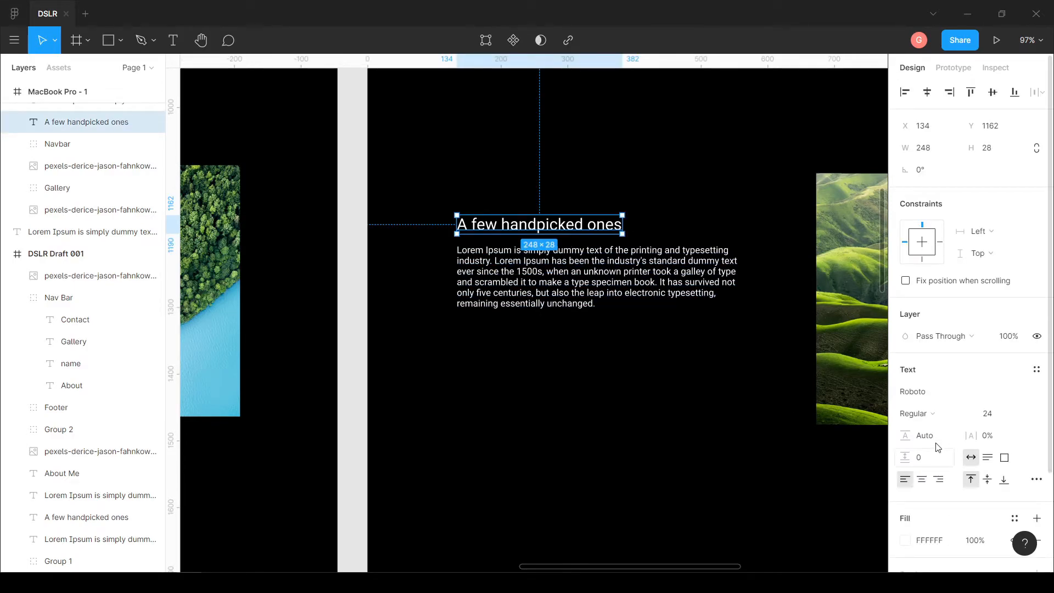
{"action": "scroll", "coordinate": [569, 322], "scroll_direction": "down", "scroll_amount": 2}
{"action": "scroll", "coordinate": [587, 367], "scroll_direction": "right", "scroll_amount": 2}
{"action": "scroll", "coordinate": [548, 304], "scroll_direction": "down", "scroll_amount": 2}
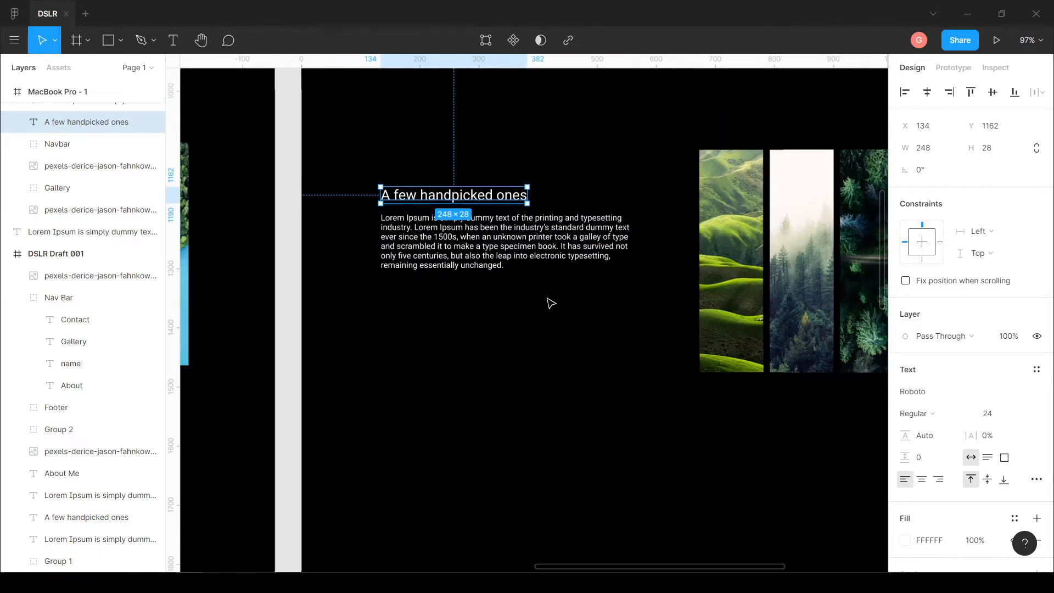
{"action": "left_click", "coordinate": [555, 250]}
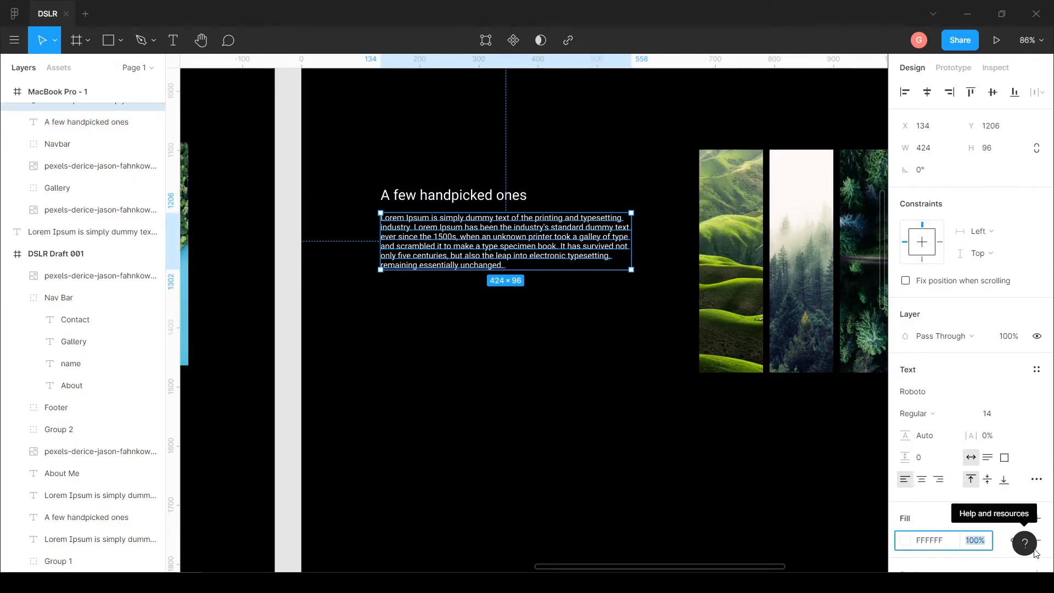
{"action": "left_click_drag", "start_coordinate": [670, 399], "coordinate": [636, 349]}
{"action": "scroll", "coordinate": [636, 349], "scroll_direction": "right", "scroll_amount": 2}
{"action": "scroll", "coordinate": [636, 349], "scroll_direction": "down", "scroll_amount": 1}
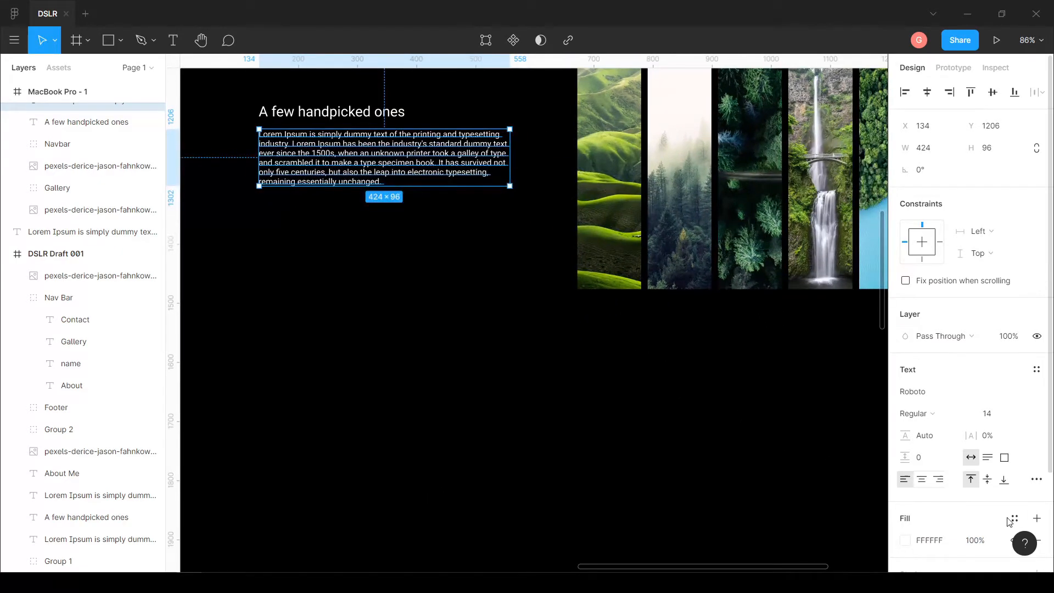
{"action": "left_click", "coordinate": [982, 547]}
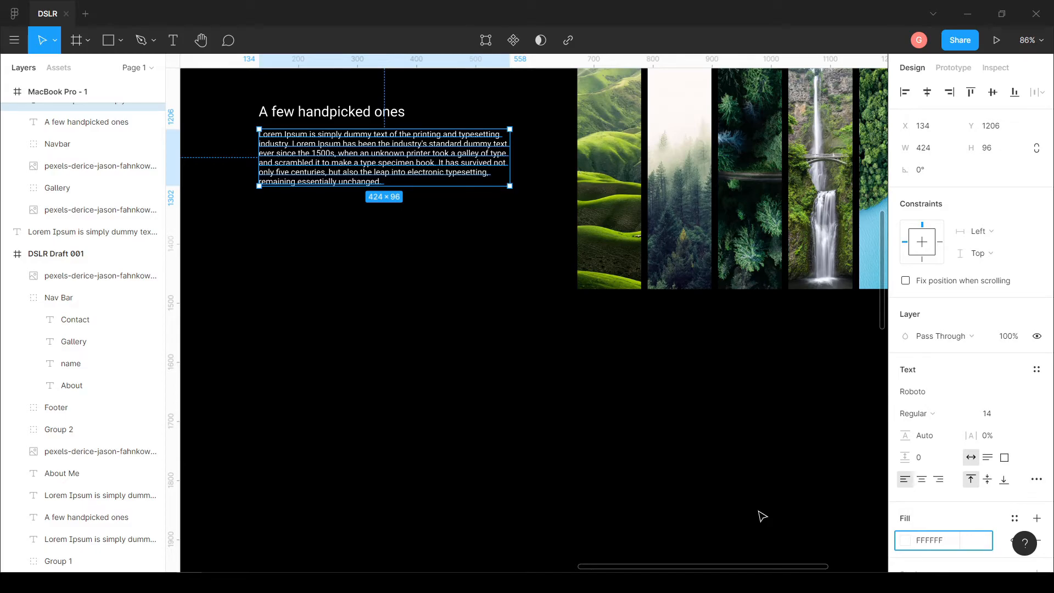
{"action": "scroll", "coordinate": [433, 417], "scroll_direction": "left", "scroll_amount": 3}
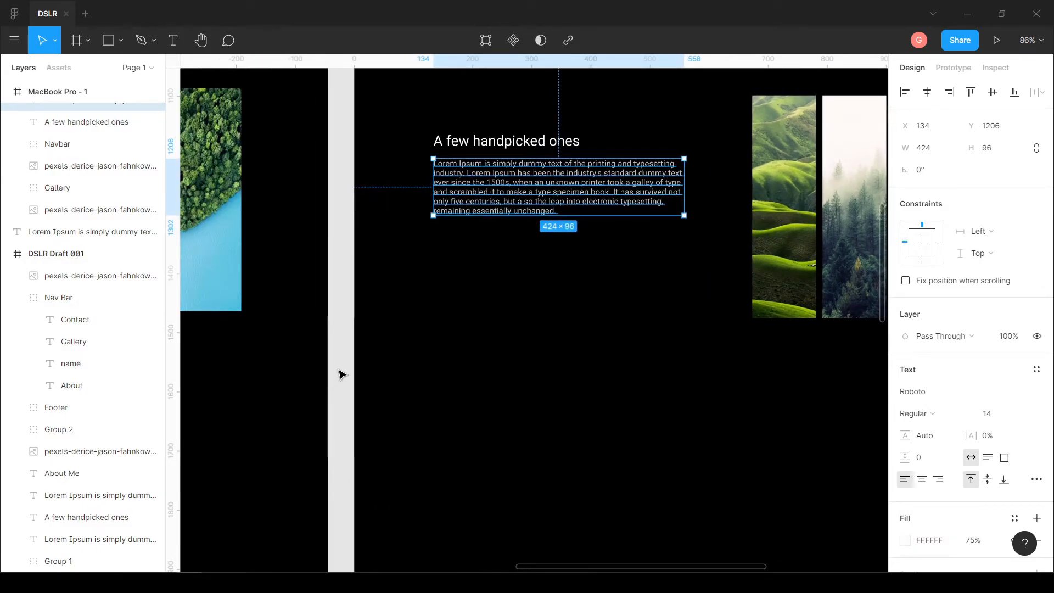
{"action": "left_click", "coordinate": [464, 263]}
Compare the gallery section of MacBook Pro - 1 with the same section in DSLR Draft 001
{"action": "scroll", "coordinate": [550, 149], "scroll_direction": "down", "scroll_amount": 5}
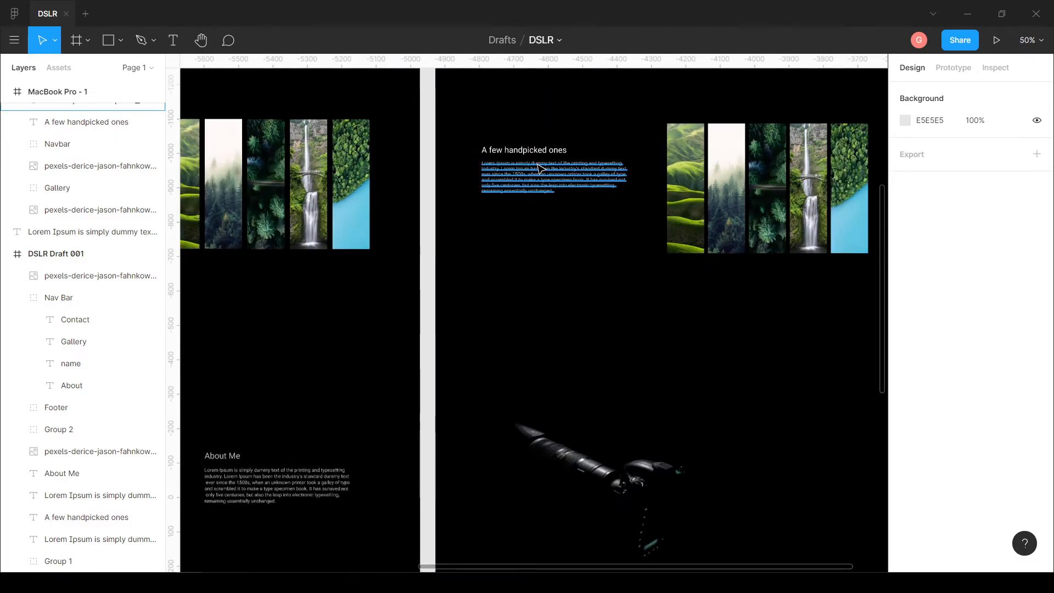
{"action": "scroll", "coordinate": [556, 156], "scroll_direction": "up", "scroll_amount": 4}
{"action": "scroll", "coordinate": [586, 355], "scroll_direction": "down", "scroll_amount": 5}
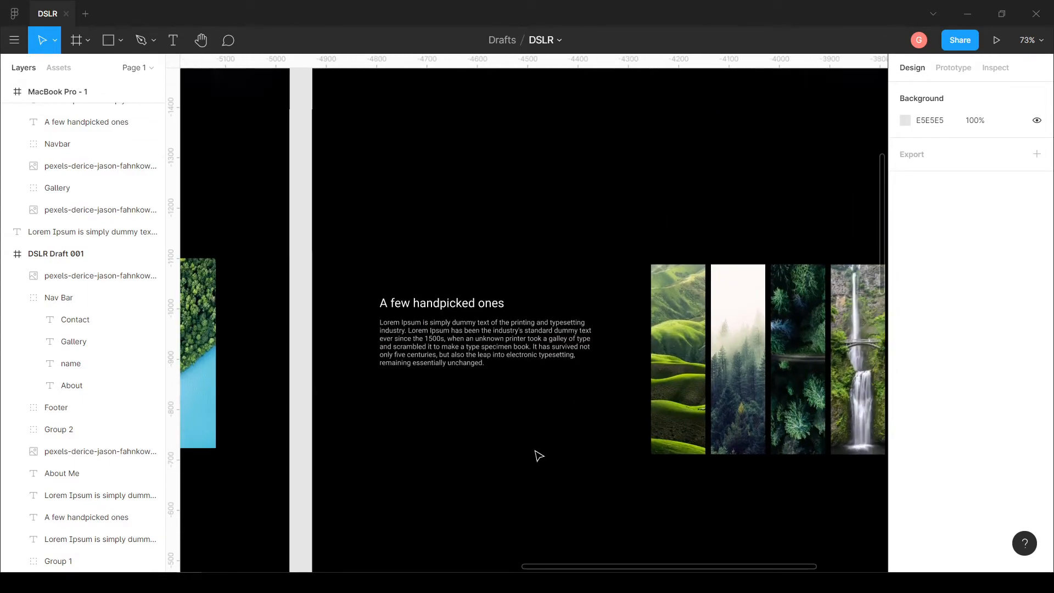
{"action": "scroll", "coordinate": [603, 384], "scroll_direction": "down", "scroll_amount": 3}
{"action": "scroll", "coordinate": [602, 369], "scroll_direction": "down", "scroll_amount": 1}
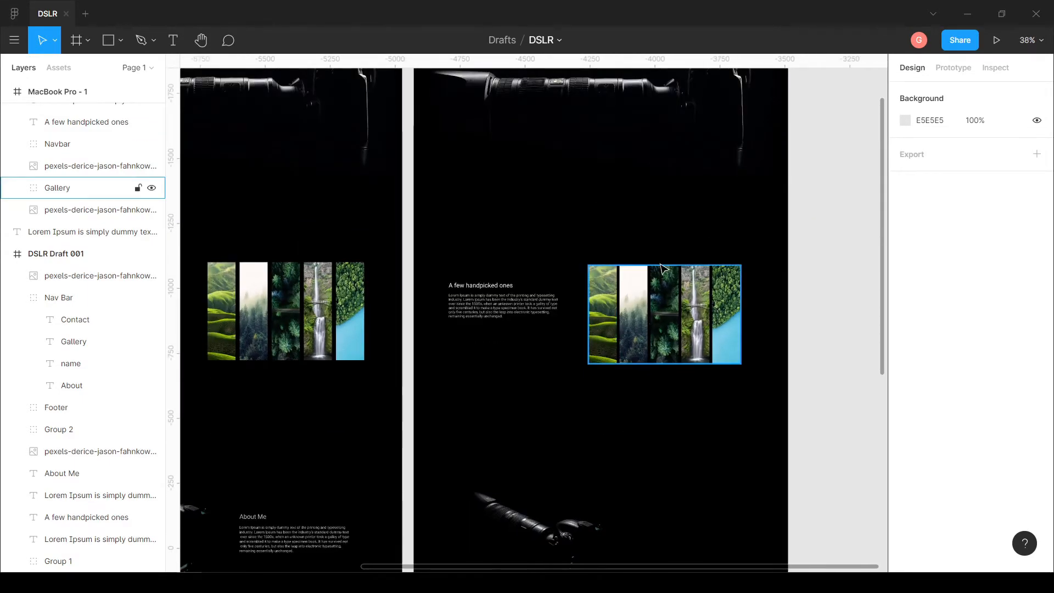
{"action": "left_click_drag", "start_coordinate": [607, 407], "coordinate": [745, 423]}
{"action": "scroll", "coordinate": [746, 426], "scroll_direction": "down", "scroll_amount": 1}
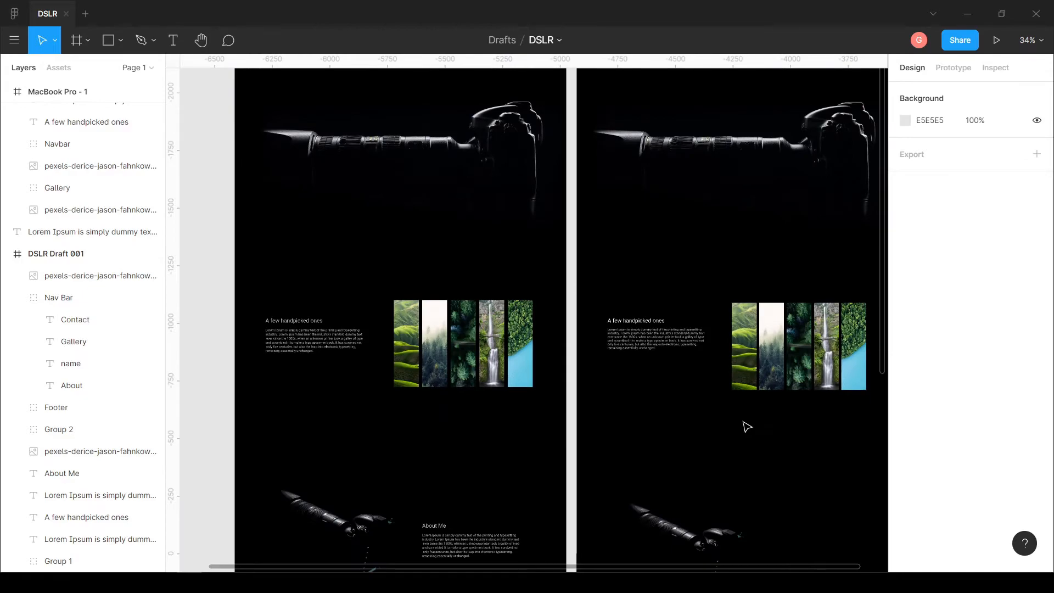
{"action": "scroll", "coordinate": [371, 303], "scroll_direction": "right", "scroll_amount": 1}
Set the Gallery group's X position in MacBook Pro - 1 to 691, matching the draft's image group
{"action": "left_click", "coordinate": [371, 304]}
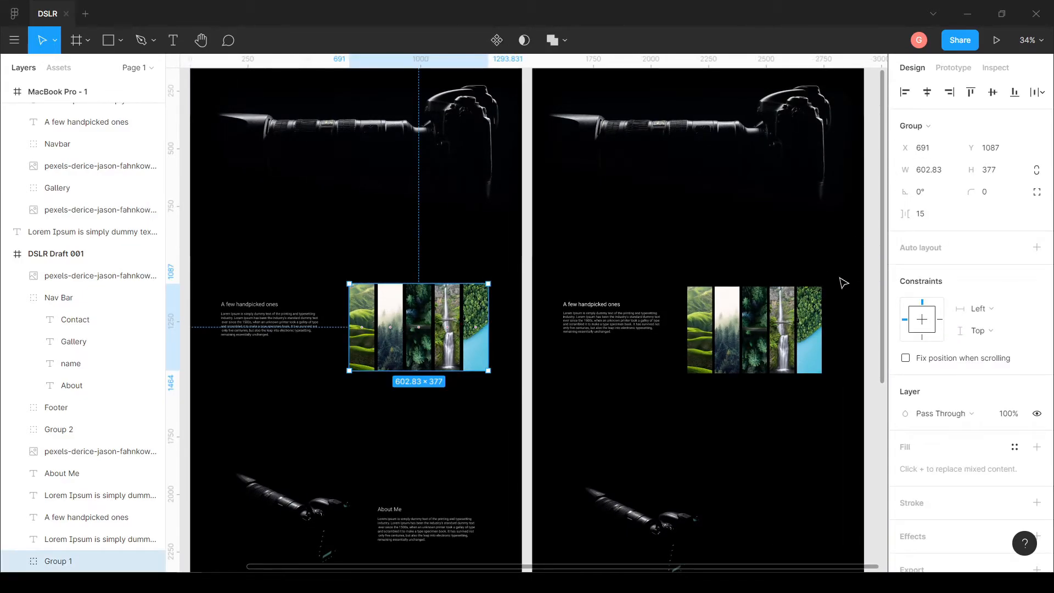
{"action": "left_click", "coordinate": [800, 318]}
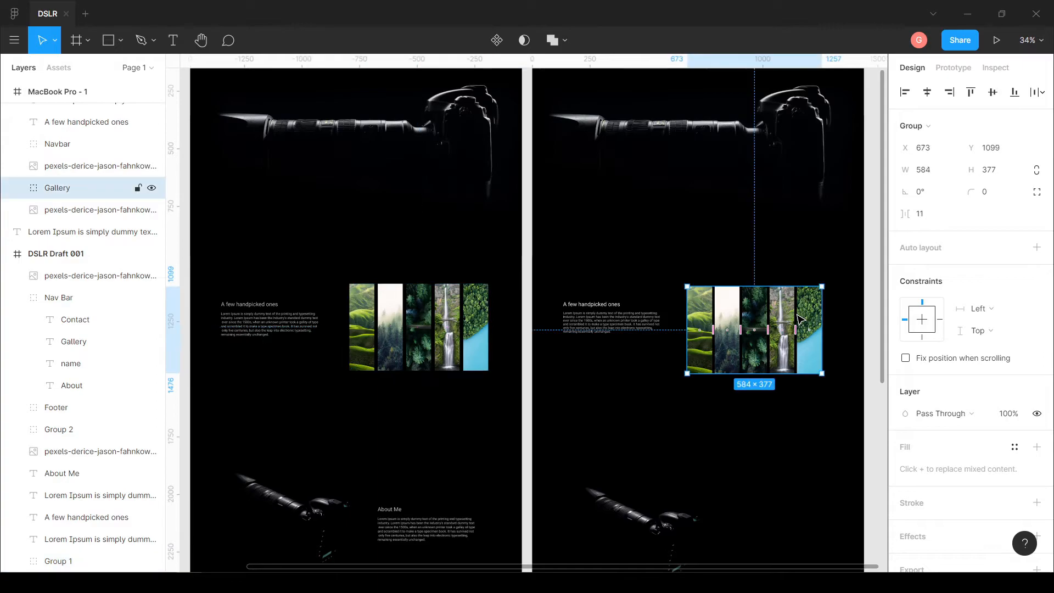
{"action": "left_click", "coordinate": [926, 158]}
{"action": "type", "text": "69"}
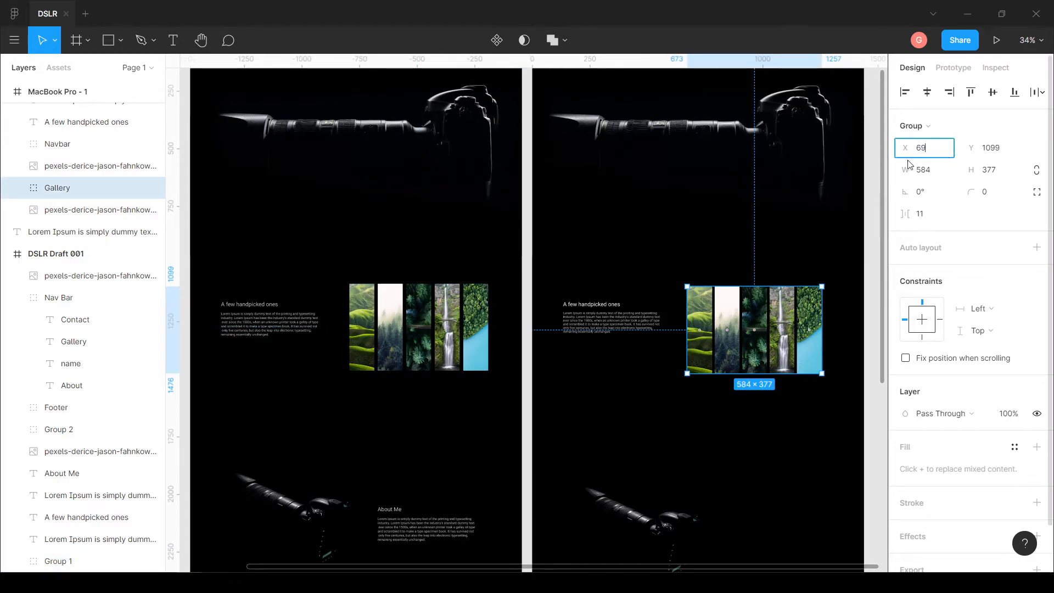
{"action": "type", "text": "1"}
{"action": "left_click", "coordinate": [529, 264]}
Check the draft's lower camera image and set the matching image's X position in MacBook Pro - 1 to 60
{"action": "scroll", "coordinate": [693, 394], "scroll_direction": "down", "scroll_amount": 1}
{"action": "scroll", "coordinate": [696, 398], "scroll_direction": "down", "scroll_amount": 2}
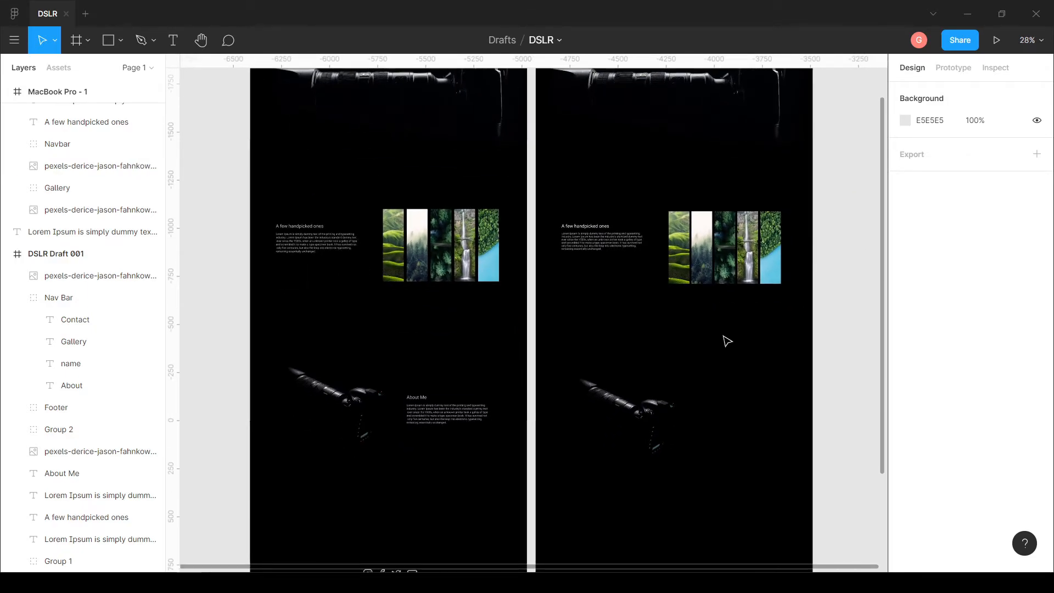
{"action": "scroll", "coordinate": [670, 353], "scroll_direction": "down", "scroll_amount": 3}
{"action": "scroll", "coordinate": [642, 372], "scroll_direction": "up", "scroll_amount": 1}
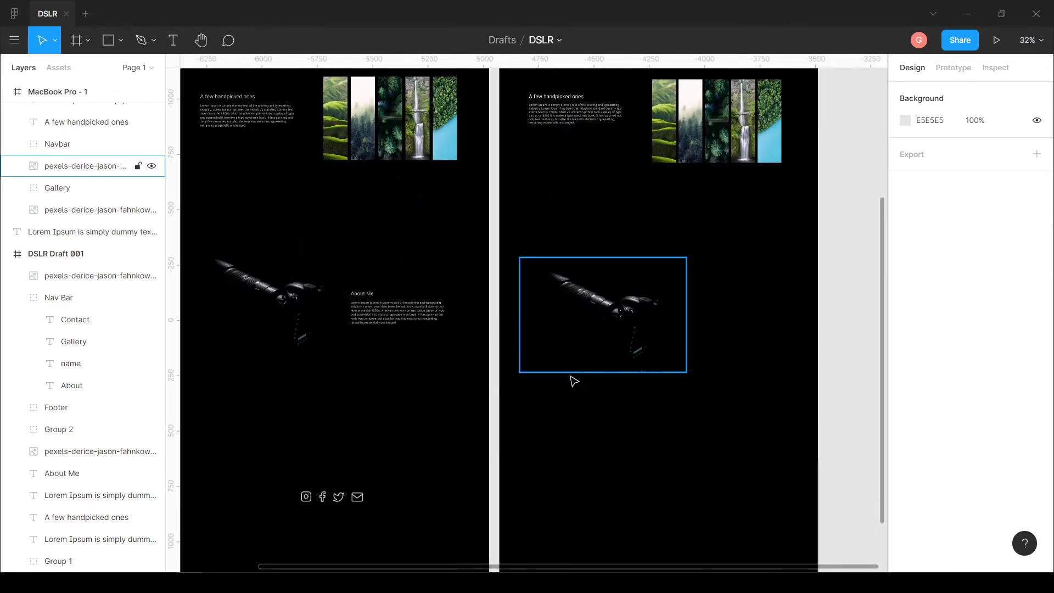
{"action": "scroll", "coordinate": [461, 353], "scroll_direction": "left", "scroll_amount": 1}
{"action": "left_click", "coordinate": [292, 306]}
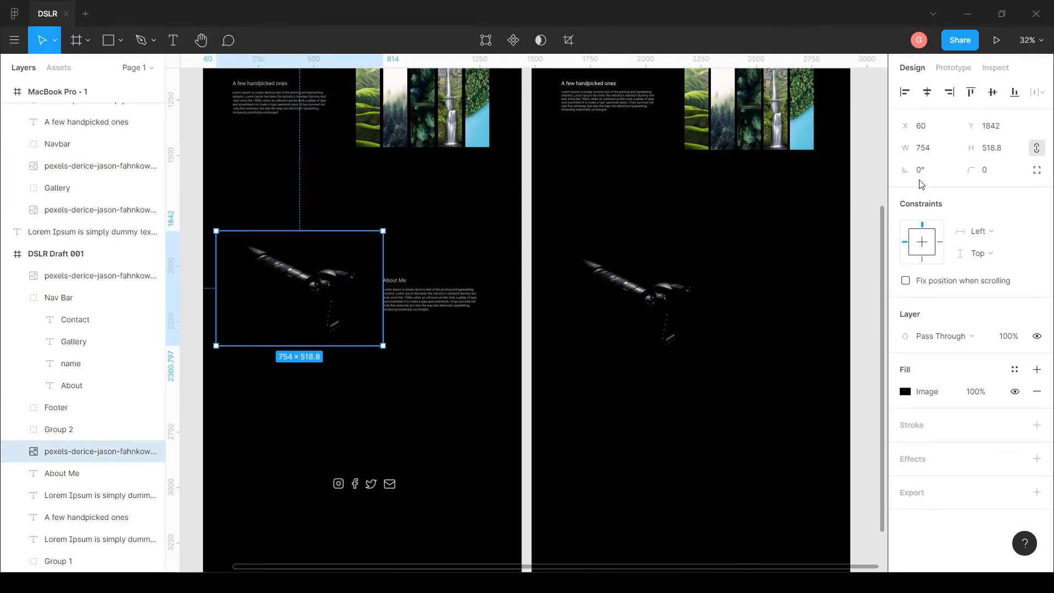
{"action": "left_click", "coordinate": [656, 281]}
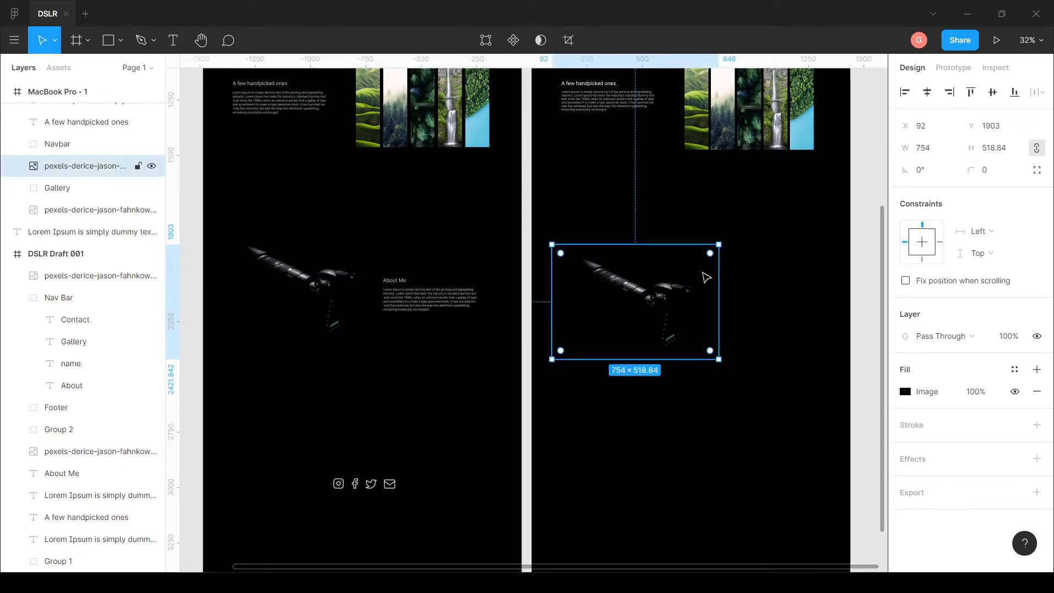
{"action": "type", "text": "60"}
{"action": "left_click", "coordinate": [530, 265]}
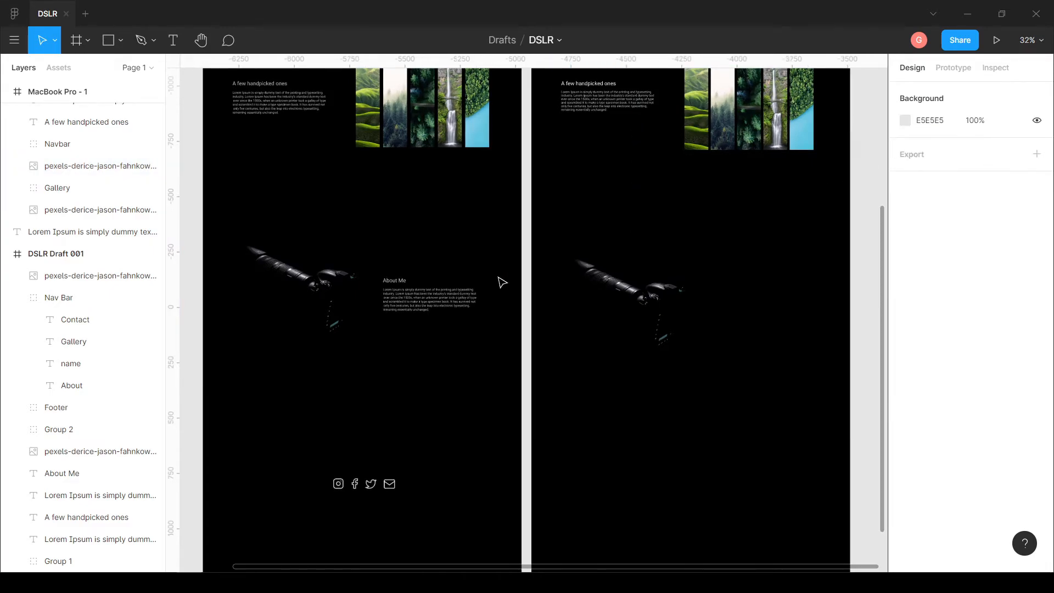
Set the lower camera image's Y position in MacBook Pro - 1 to 1842, matching the draft image
{"action": "left_click", "coordinate": [291, 286]}
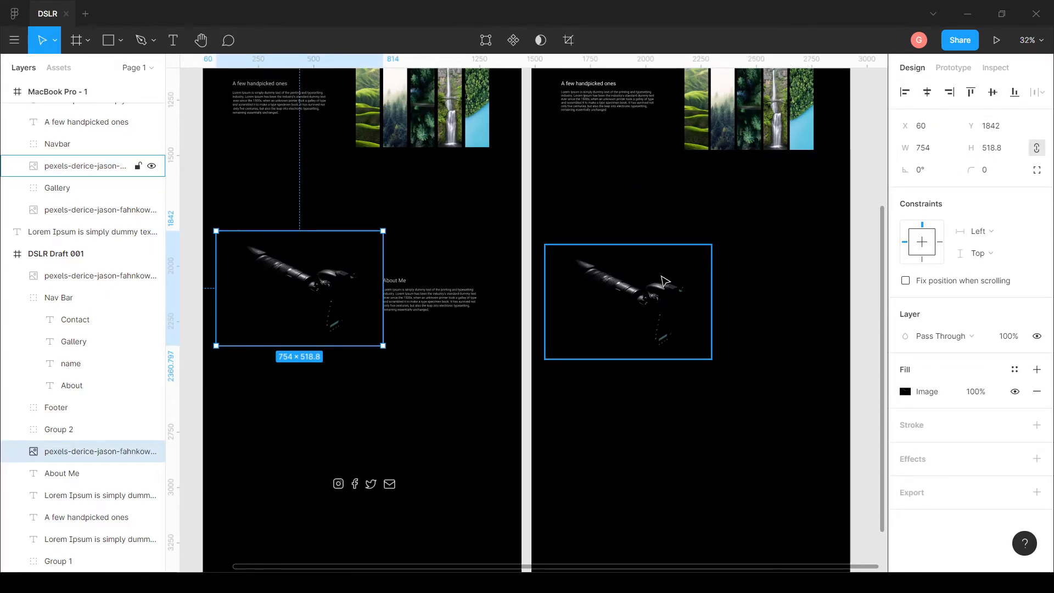
{"action": "left_click", "coordinate": [98, 165]}
{"action": "left_click", "coordinate": [993, 129]}
{"action": "type", "text": "1"}
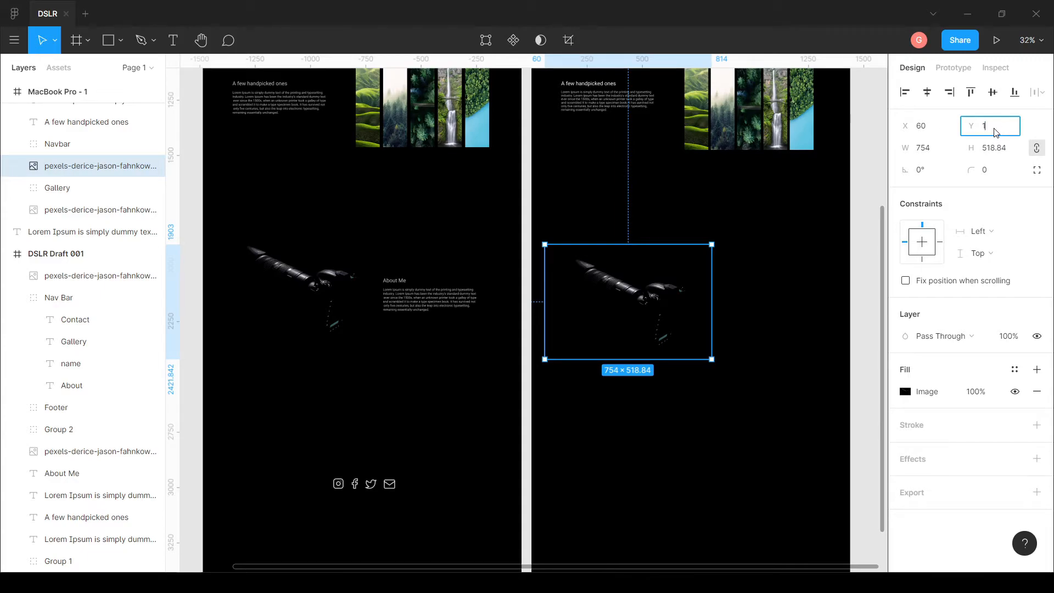
{"action": "type", "text": "842"}
{"action": "left_click", "coordinate": [526, 208]}
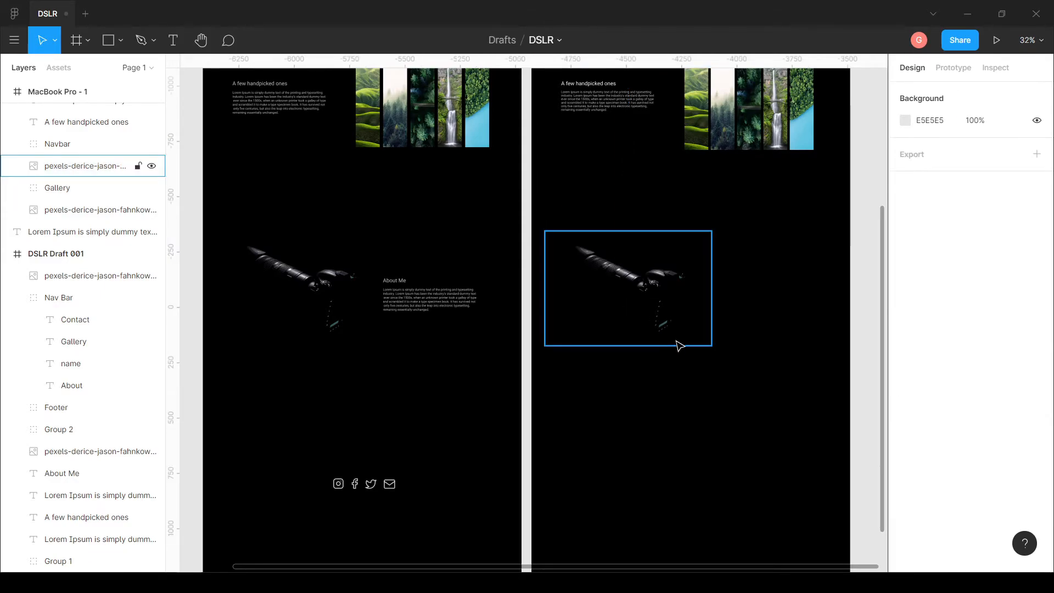
Examine the About Me section of DSLR Draft 001 and the matching area beside the lower camera image in MacBook Pro - 1
{"action": "scroll", "coordinate": [706, 355], "scroll_direction": "up", "scroll_amount": 1}
{"action": "scroll", "coordinate": [706, 355], "scroll_direction": "up", "scroll_amount": 2}
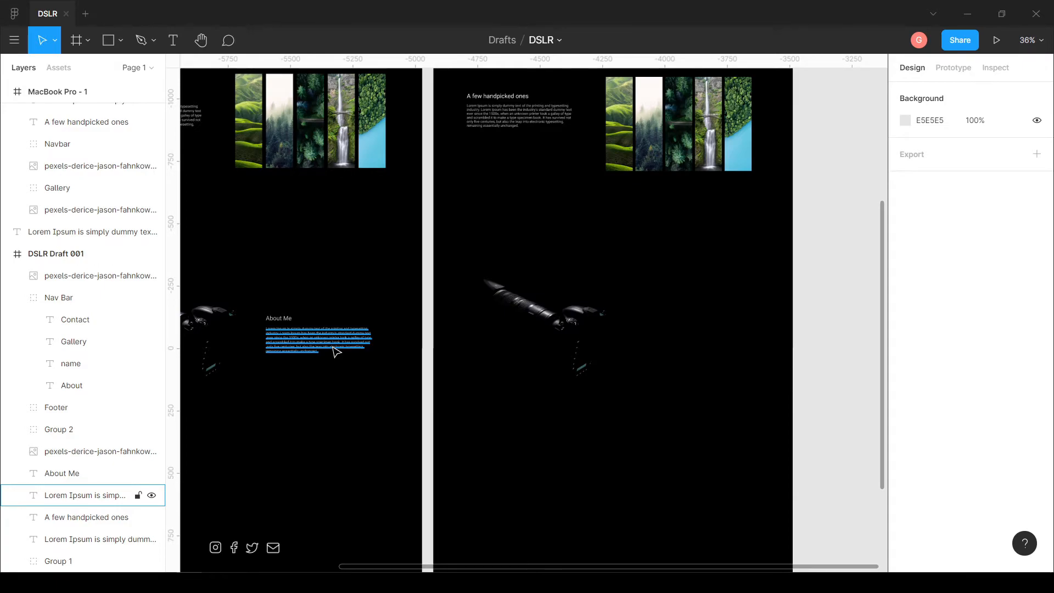
{"action": "scroll", "coordinate": [549, 153], "scroll_direction": "up", "scroll_amount": 1}
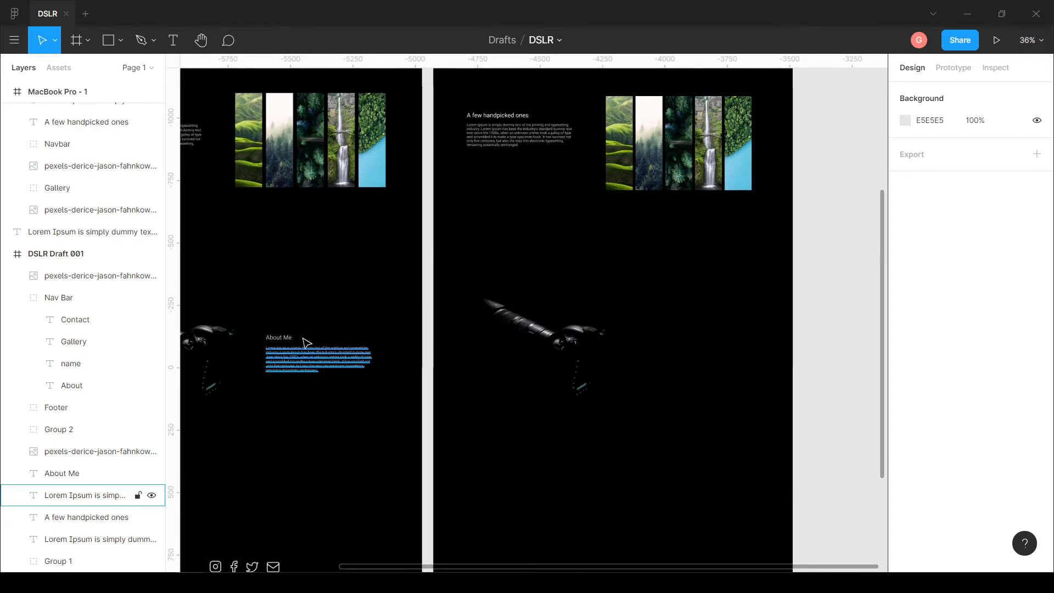
{"action": "scroll", "coordinate": [283, 356], "scroll_direction": "up", "scroll_amount": 3}
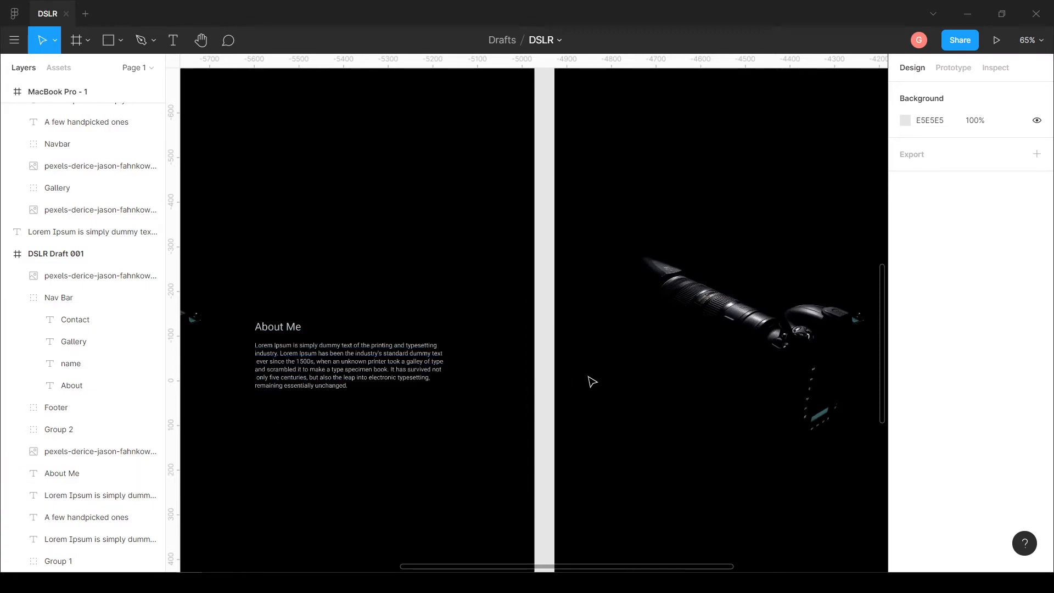
{"action": "scroll", "coordinate": [642, 387], "scroll_direction": "down", "scroll_amount": 2}
{"action": "scroll", "coordinate": [548, 392], "scroll_direction": "right", "scroll_amount": 3}
{"action": "scroll", "coordinate": [604, 219], "scroll_direction": "right", "scroll_amount": 2}
{"action": "scroll", "coordinate": [604, 220], "scroll_direction": "up", "scroll_amount": 2}
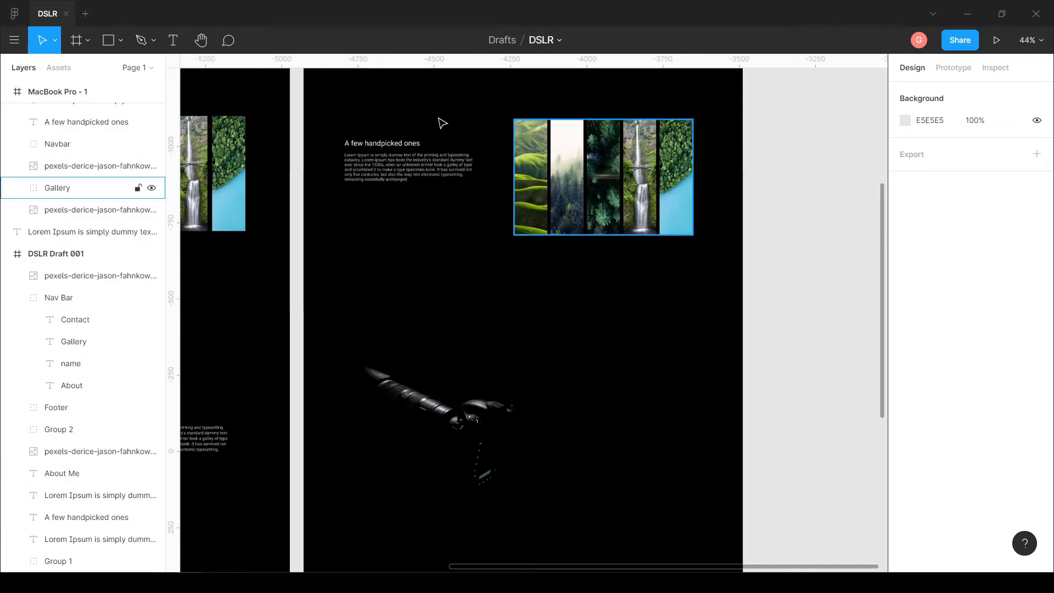
Duplicate the "A few handpicked ones" heading to the right of the lower camera image, at about X 908, Y 2015, and change its text to "About Me"
{"action": "left_click", "coordinate": [397, 147]}
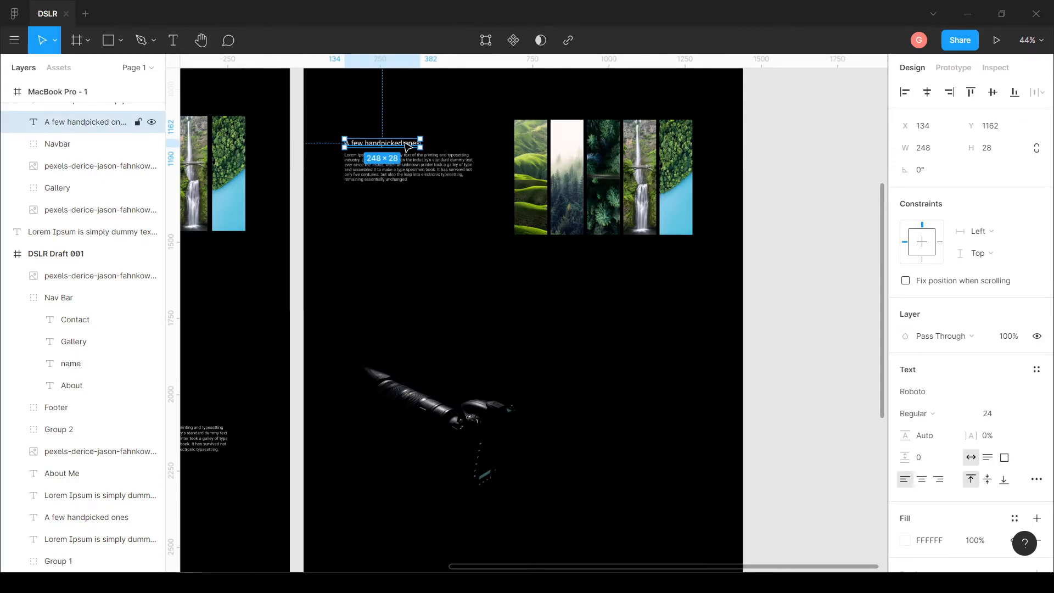
{"action": "left_click_drag", "start_coordinate": [401, 147], "coordinate": [631, 406]}
{"action": "double_click", "coordinate": [628, 403]}
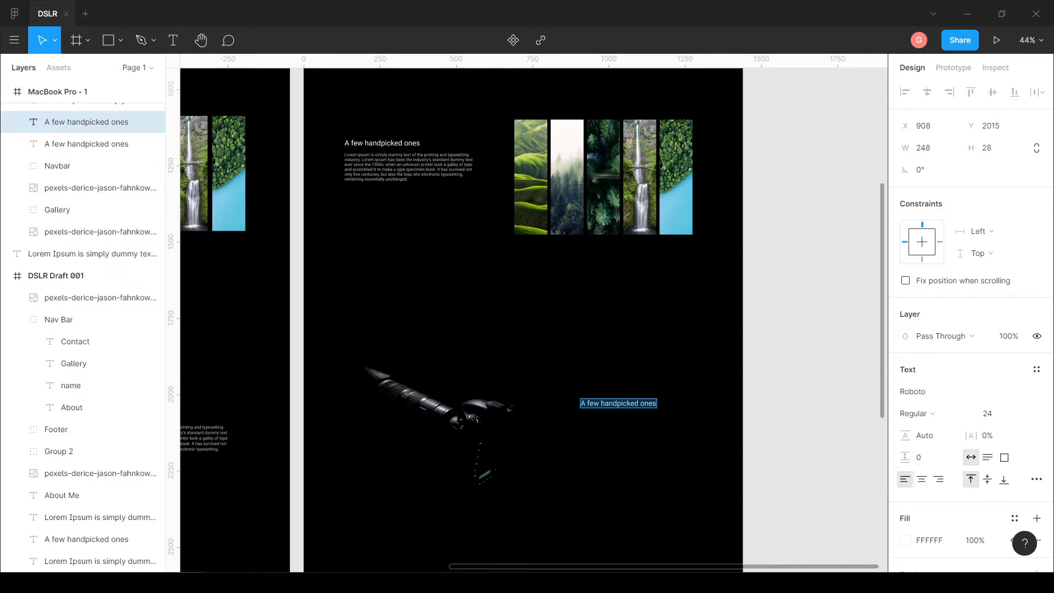
{"action": "type", "text": "About Me"}
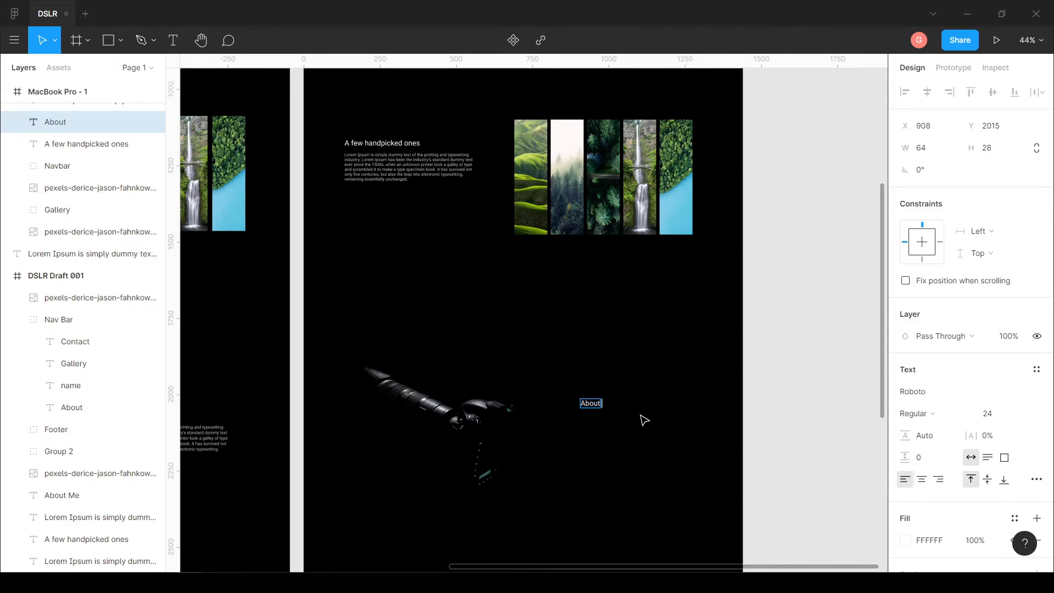
{"action": "key", "text": "Escape"}
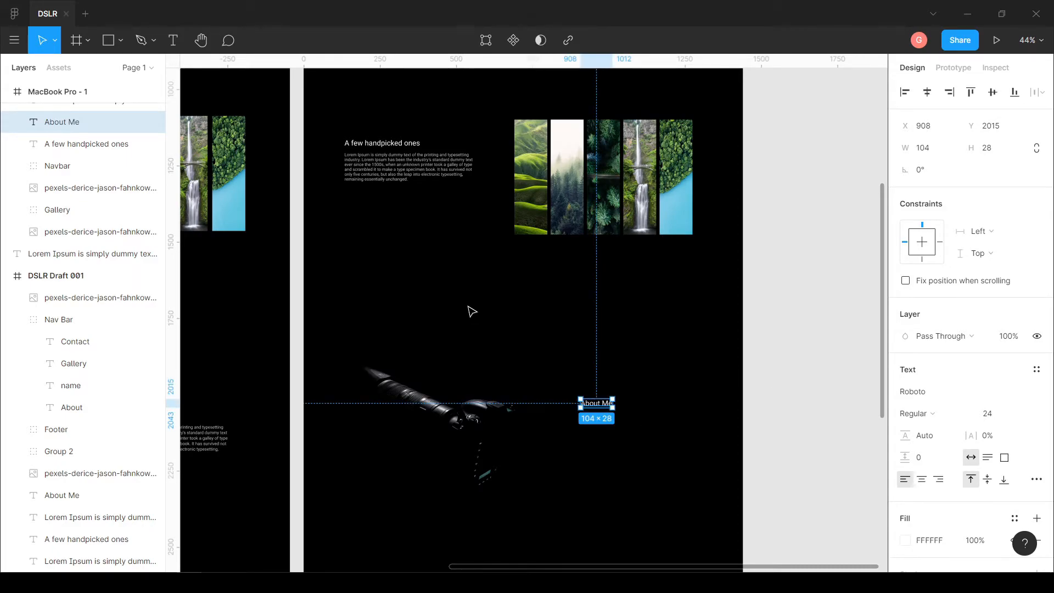
Duplicate the gallery's Lorem Ipsum paragraph to just below the About Me heading, at about X 908, Y 2072
{"action": "left_click", "coordinate": [409, 173]}
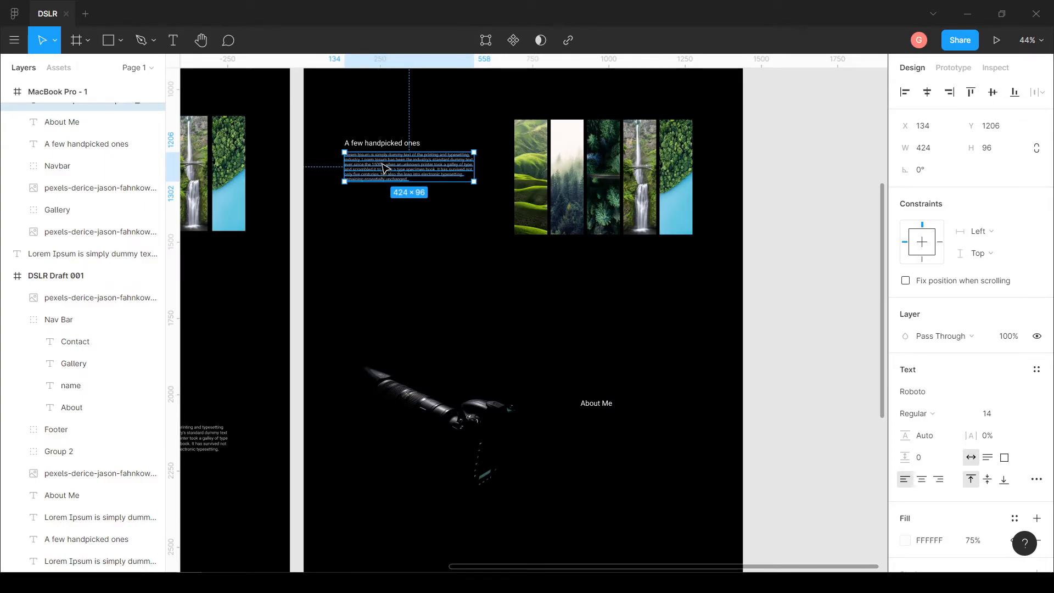
{"action": "left_click_drag", "start_coordinate": [384, 170], "coordinate": [620, 437]}
{"action": "left_click", "coordinate": [790, 397]}
Check the draft's About Me heading and set the matching heading in MacBook Pro - 1 to X 814, Y 2052
{"action": "scroll", "coordinate": [536, 417], "scroll_direction": "up", "scroll_amount": 3}
{"action": "left_click_drag", "start_coordinate": [529, 431], "coordinate": [688, 433]}
{"action": "scroll", "coordinate": [688, 433], "scroll_direction": "down", "scroll_amount": 3}
{"action": "scroll", "coordinate": [397, 437], "scroll_direction": "left", "scroll_amount": 3}
{"action": "left_click", "coordinate": [378, 423]}
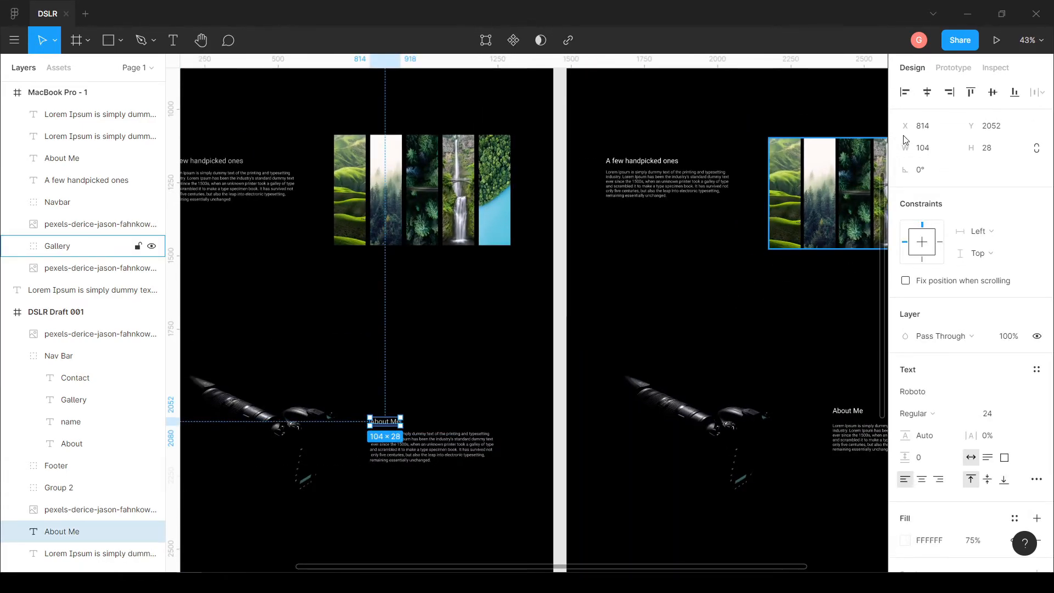
{"action": "scroll", "coordinate": [742, 310], "scroll_direction": "right", "scroll_amount": 5}
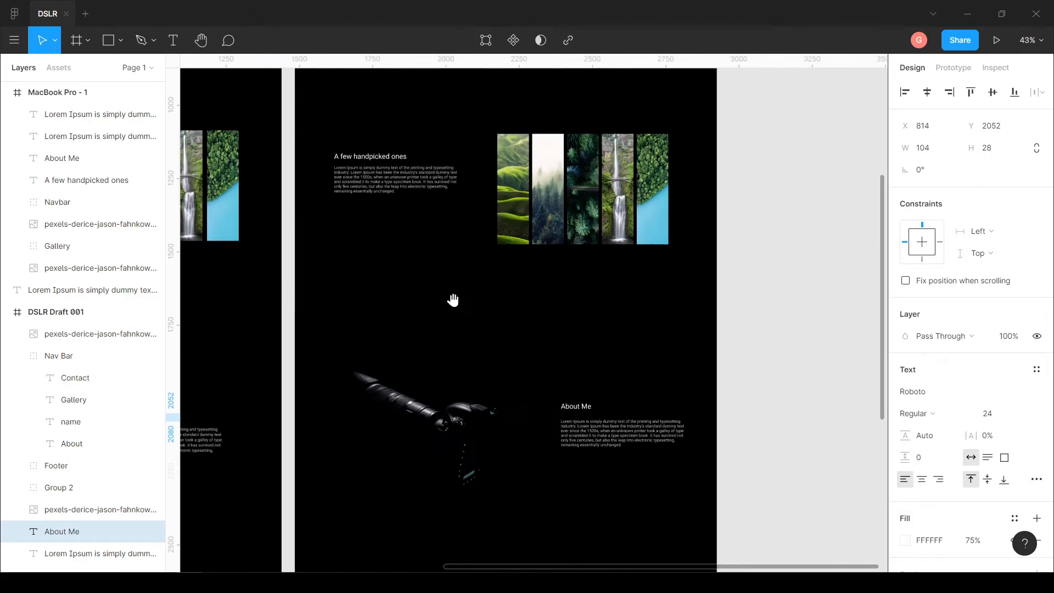
{"action": "left_click", "coordinate": [559, 407]}
{"action": "left_click", "coordinate": [949, 129]}
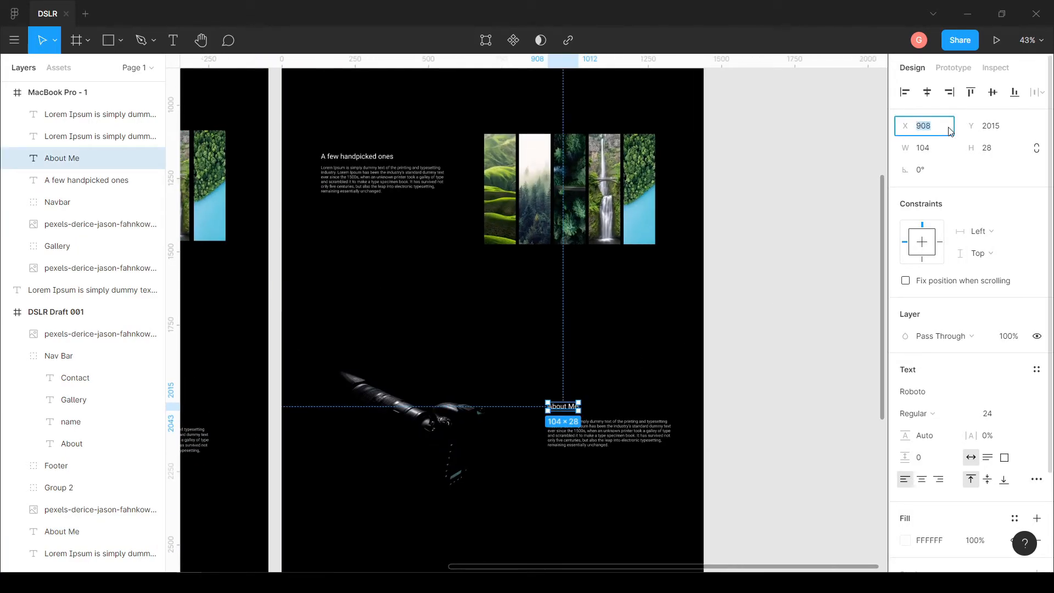
{"action": "left_click", "coordinate": [995, 131]}
{"action": "type", "text": "2"}
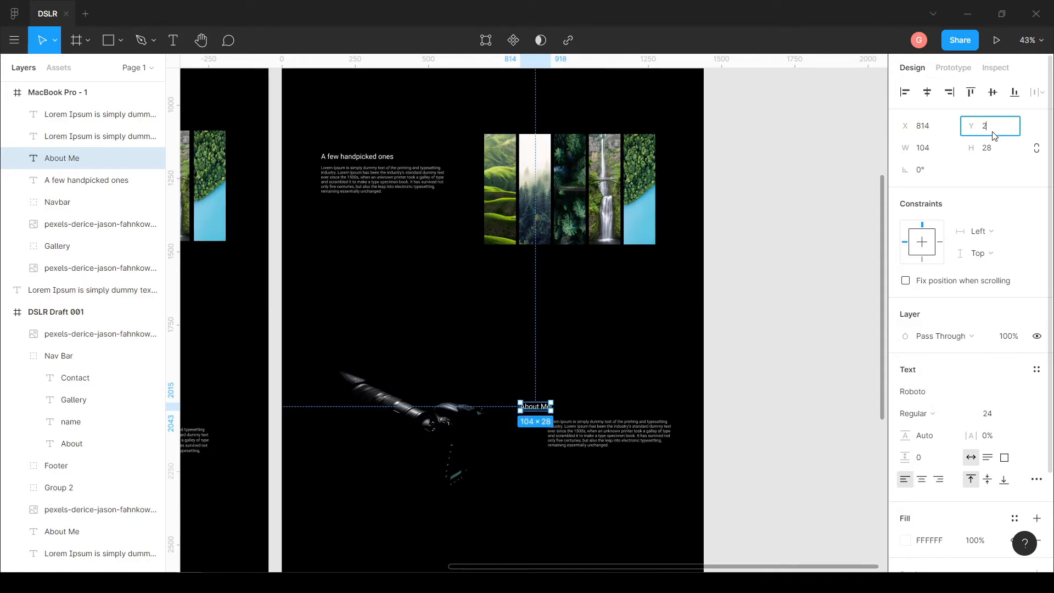
{"action": "left_click", "coordinate": [751, 190]}
Check the draft's About Me paragraph and set the matching paragraph in MacBook Pro - 1 to X 814, Y 2098
{"action": "left_click_drag", "start_coordinate": [608, 461], "coordinate": [768, 393]}
{"action": "left_click", "coordinate": [336, 383]}
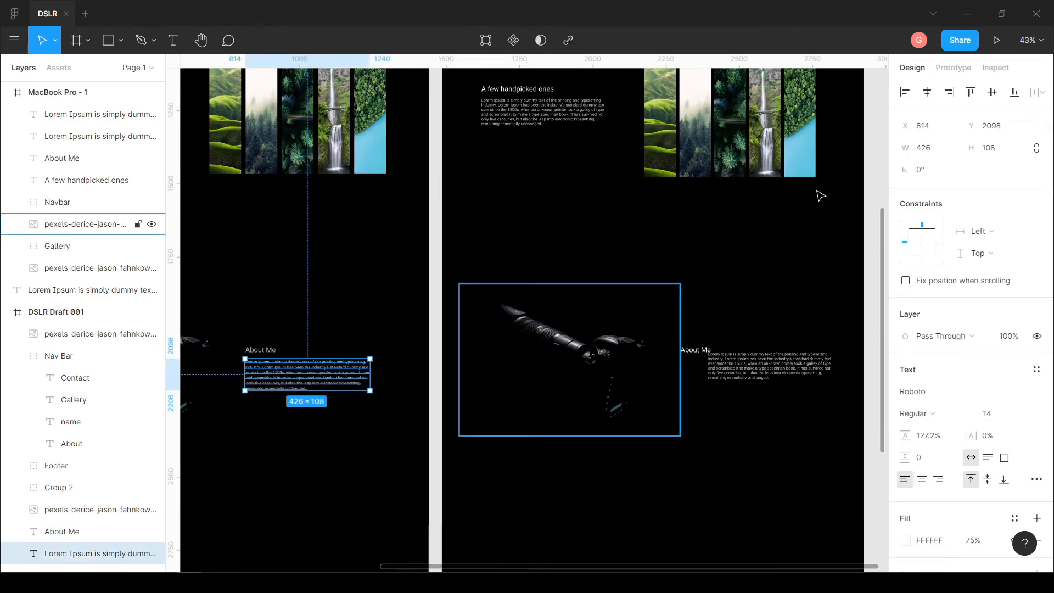
{"action": "left_click", "coordinate": [778, 363]}
{"action": "left_click", "coordinate": [944, 130]}
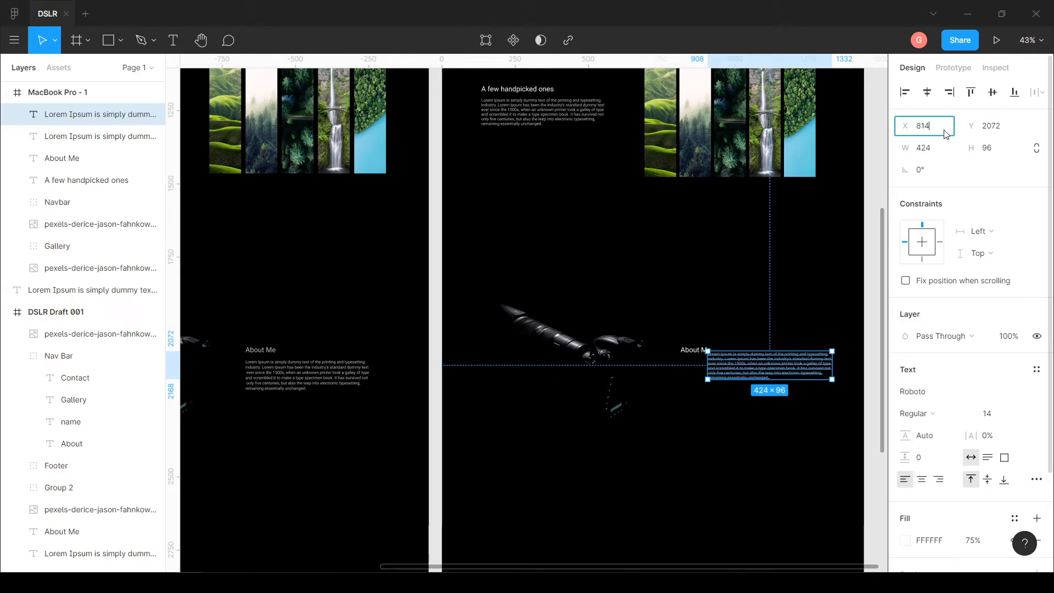
{"action": "left_click", "coordinate": [988, 125]}
{"action": "type", "text": "21"}
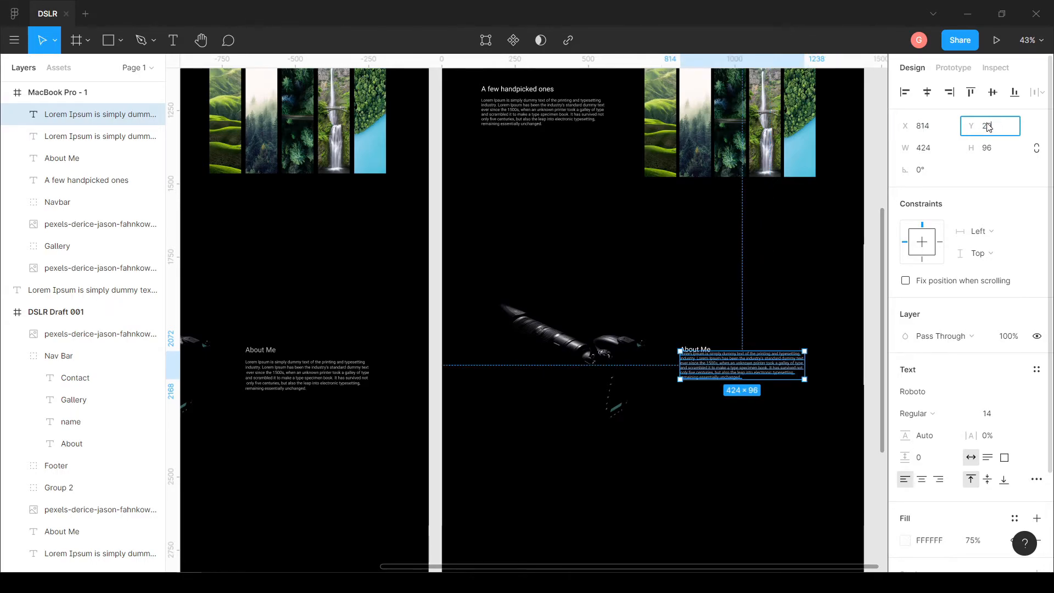
{"action": "left_click", "coordinate": [877, 182]}
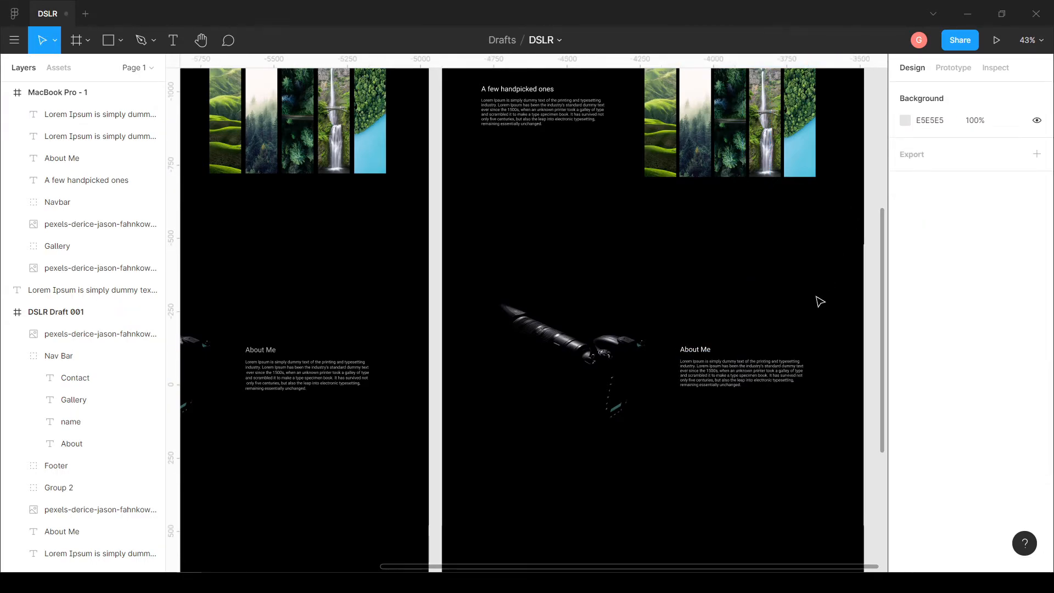
Compare MacBook Pro - 1 with DSLR Draft 001 from the top camera image down to the draft's social icons and footer
{"action": "scroll", "coordinate": [740, 417], "scroll_direction": "down", "scroll_amount": 5}
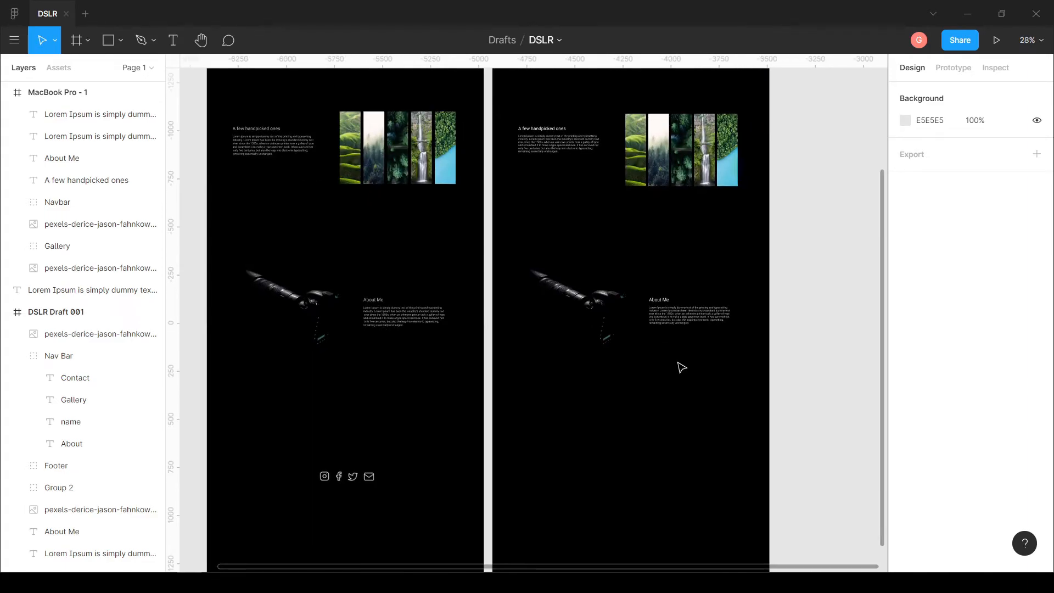
{"action": "scroll", "coordinate": [676, 364], "scroll_direction": "down", "scroll_amount": 2}
{"action": "scroll", "coordinate": [689, 242], "scroll_direction": "up", "scroll_amount": 2}
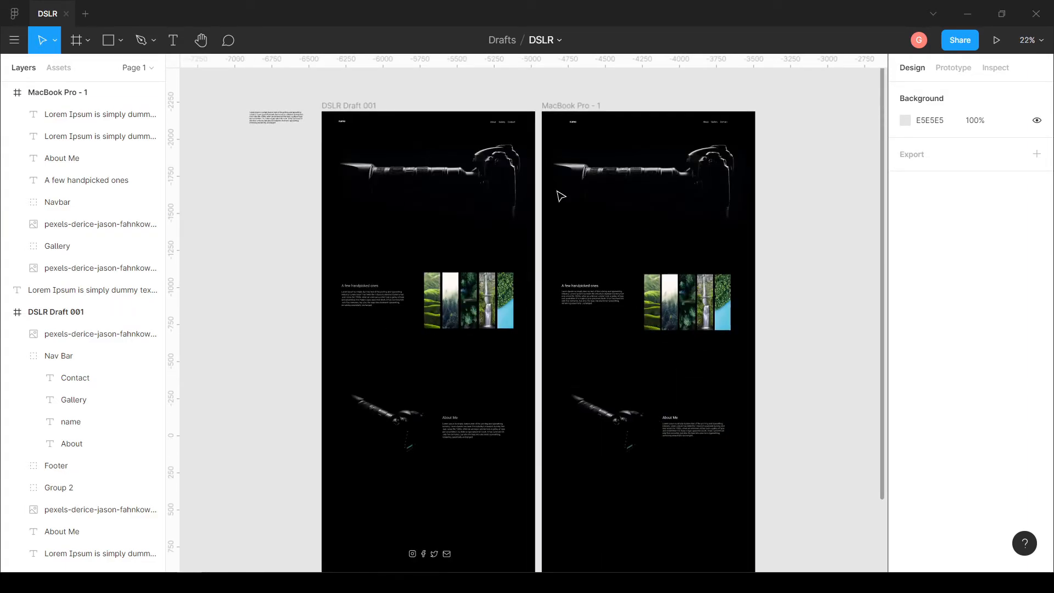
{"action": "scroll", "coordinate": [324, 82], "scroll_direction": "up", "scroll_amount": 3}
{"action": "scroll", "coordinate": [277, 341], "scroll_direction": "down", "scroll_amount": 8}
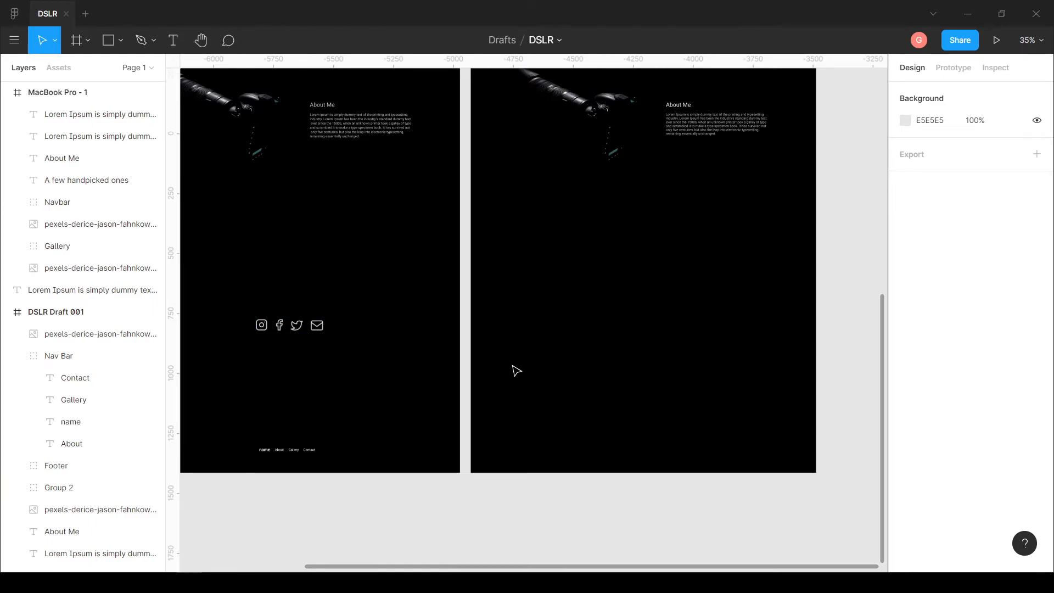
{"action": "left_click_drag", "start_coordinate": [652, 356], "coordinate": [466, 372]}
{"action": "scroll", "coordinate": [544, 402], "scroll_direction": "down", "scroll_amount": 1}
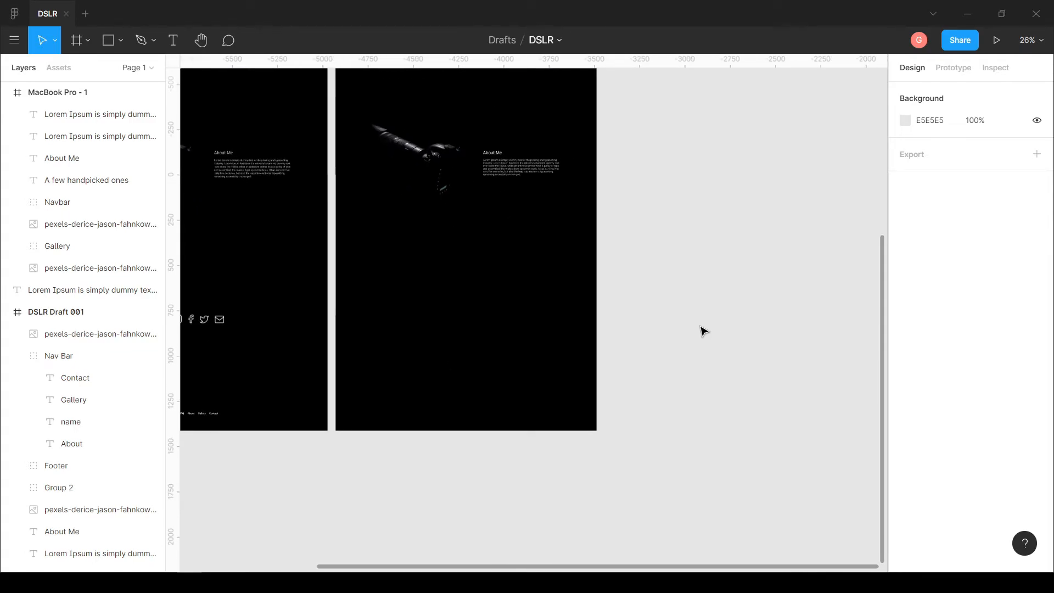
Browse the Community plugins and search for "feather icons"
{"action": "right_click", "coordinate": [661, 255]}
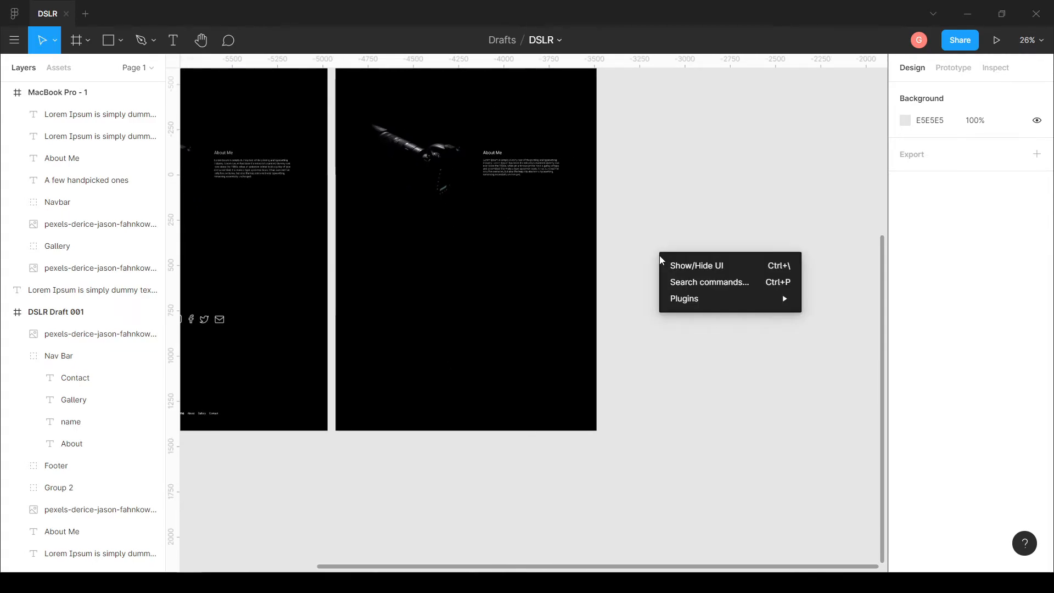
{"action": "mouse_move", "coordinate": [675, 299]}
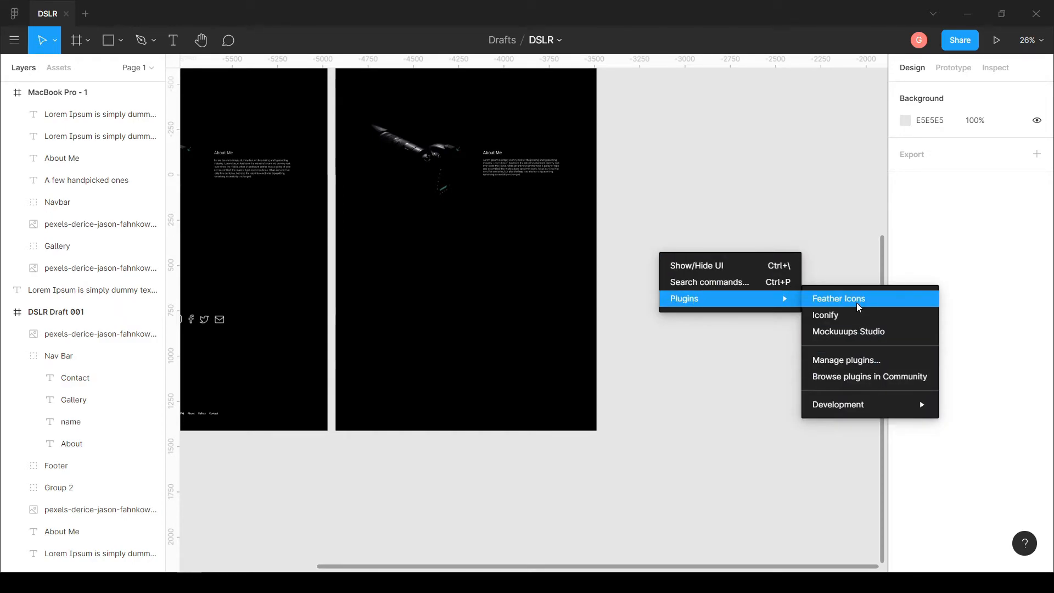
{"action": "left_click", "coordinate": [866, 383]}
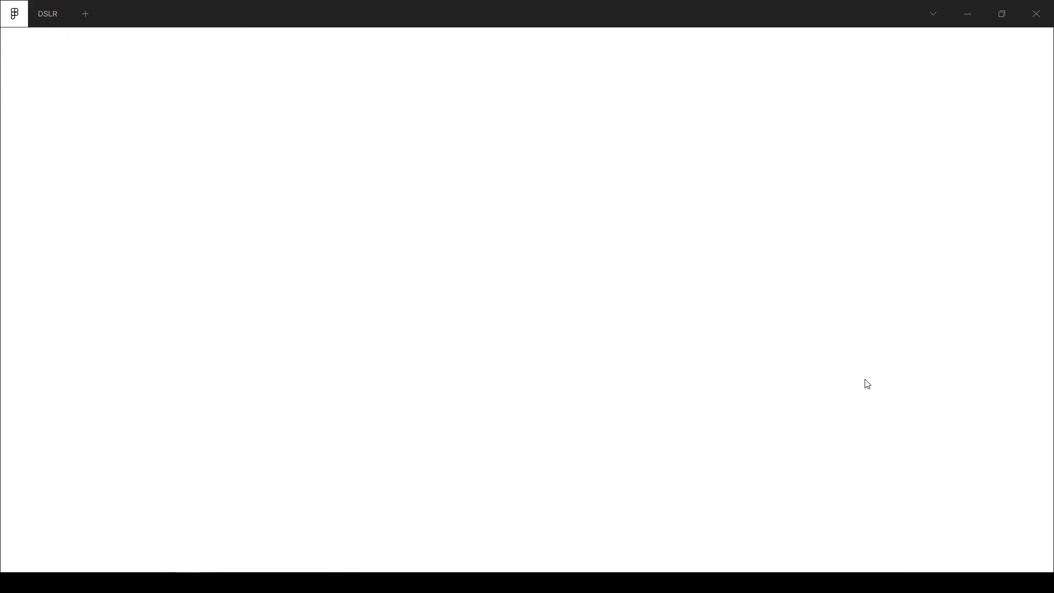
{"action": "left_click", "coordinate": [615, 38]}
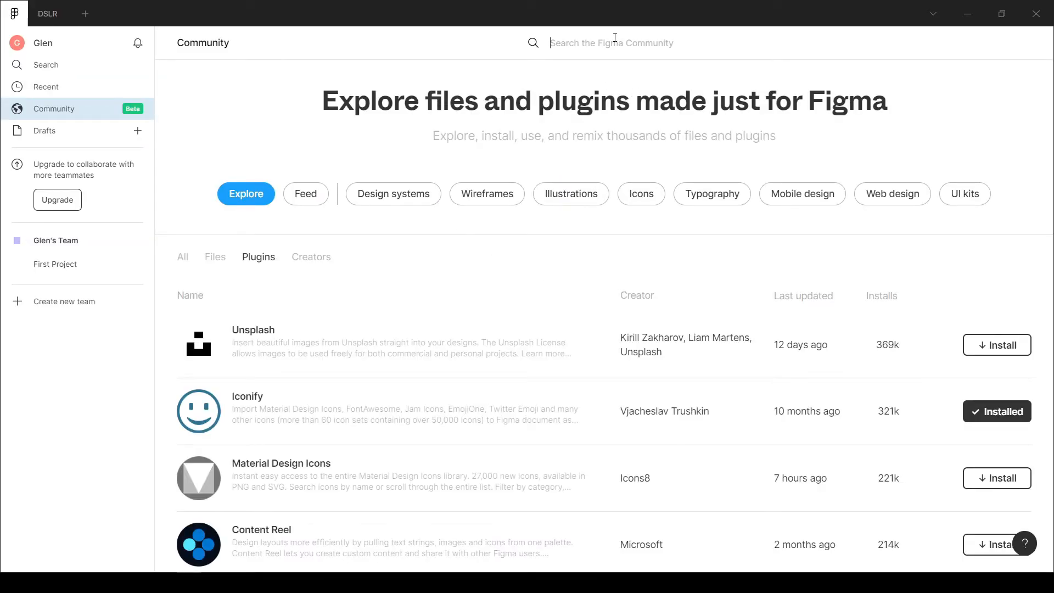
{"action": "type", "text": "feather icons"}
{"action": "key", "text": "Return"}
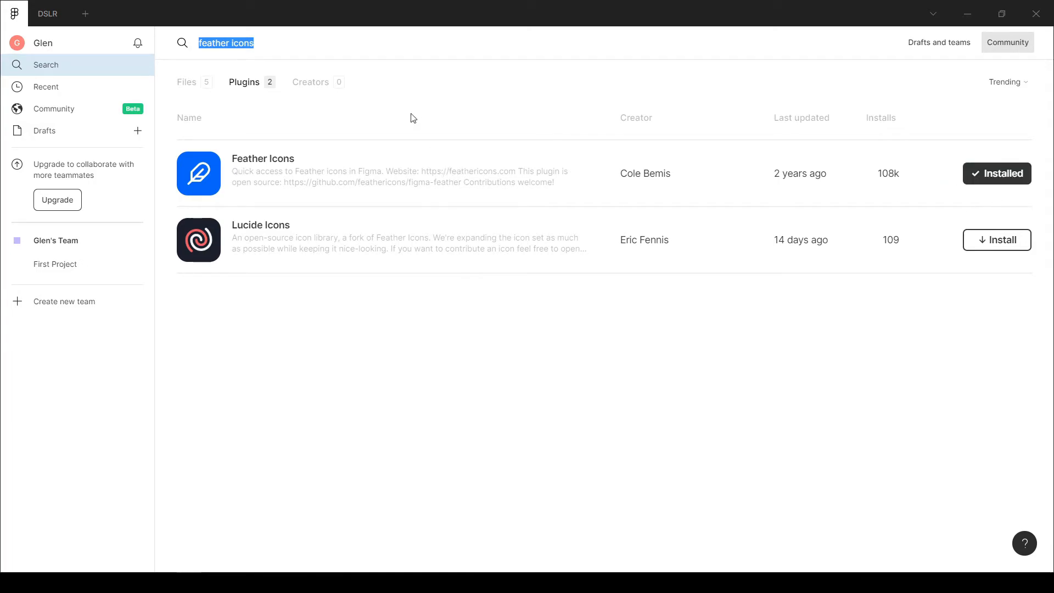
Return to the DSLR file, run the Feather Icons plugin and check the draft's row of social icons
{"action": "left_click", "coordinate": [50, 20]}
{"action": "left_click", "coordinate": [584, 299]}
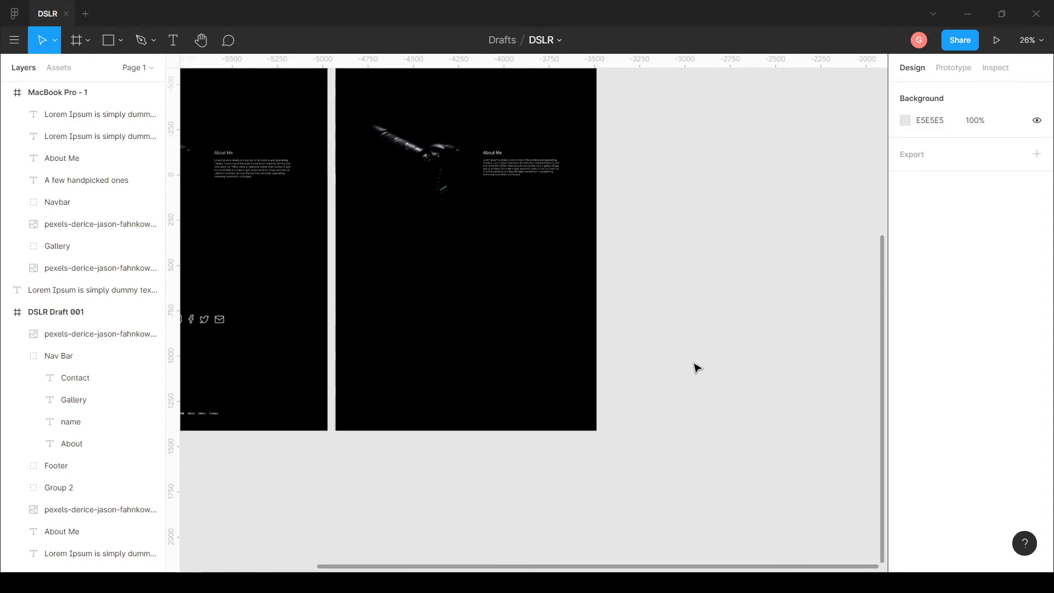
{"action": "scroll", "coordinate": [647, 319], "scroll_direction": "right", "scroll_amount": 3}
{"action": "right_click", "coordinate": [601, 268]}
{"action": "mouse_move", "coordinate": [650, 321]}
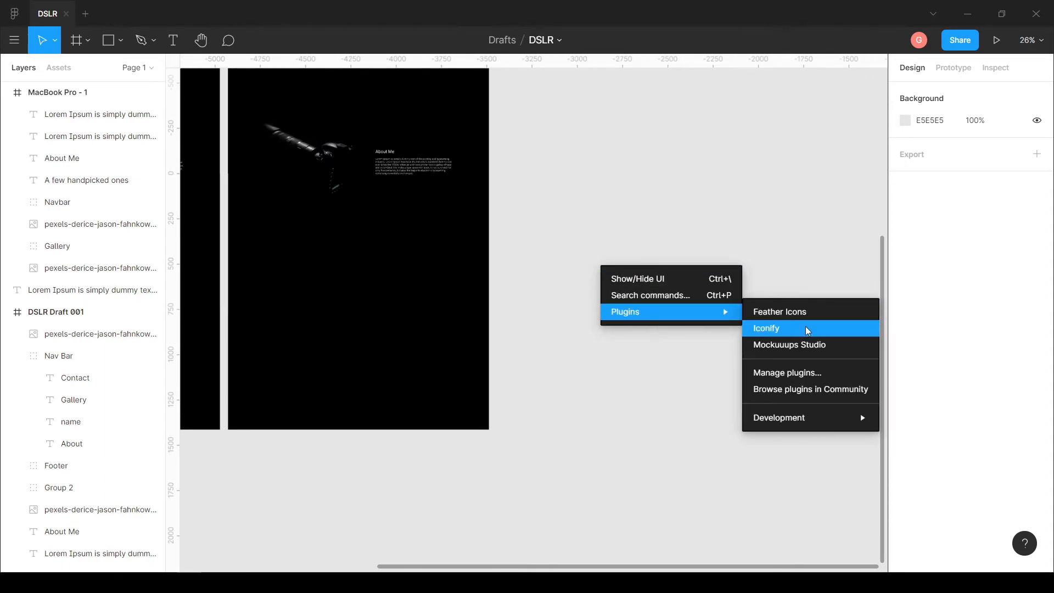
{"action": "left_click", "coordinate": [830, 320]}
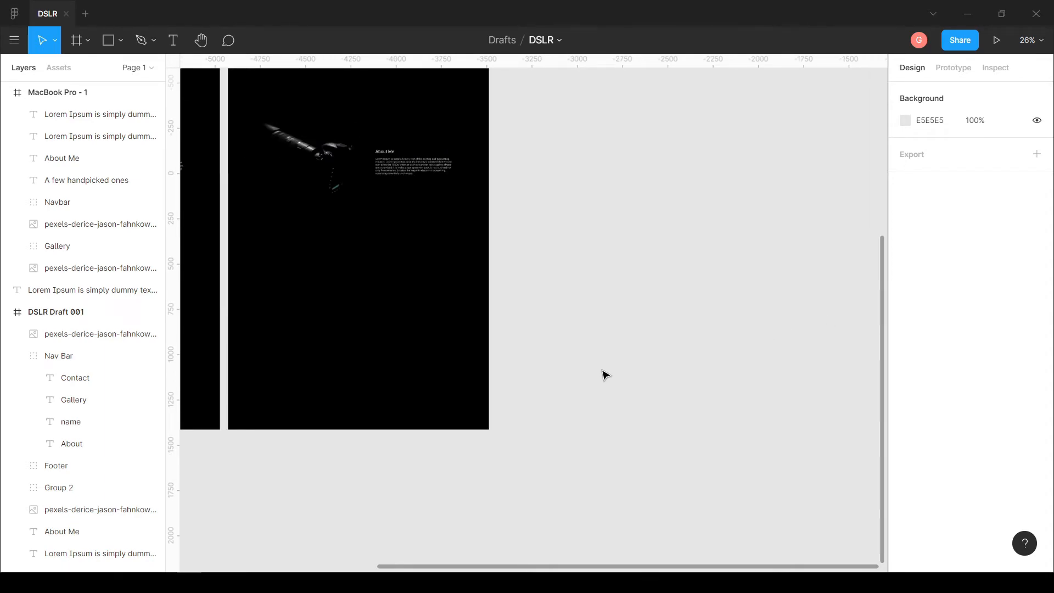
{"action": "left_click_drag", "start_coordinate": [433, 402], "coordinate": [694, 406]}
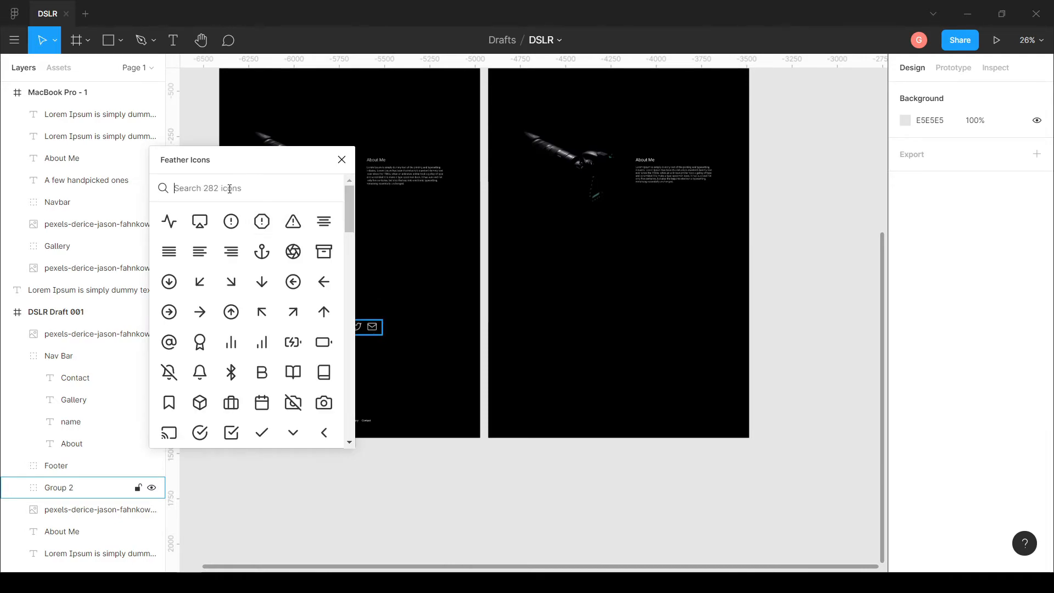
Search Feather Icons for "instagr", place the Instagram icon on the empty canvas beside MacBook Pro - 1 and collapse its layer
{"action": "left_click", "coordinate": [230, 188]}
{"action": "type", "text": "instagr"}
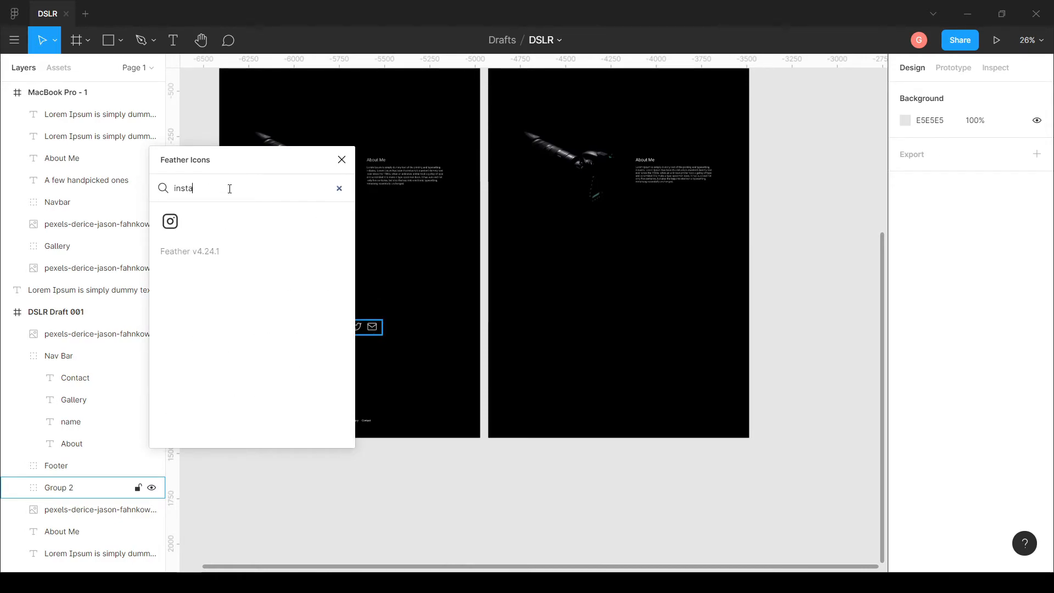
{"action": "left_click", "coordinate": [170, 221]}
{"action": "left_click_drag", "start_coordinate": [170, 222], "coordinate": [794, 298]}
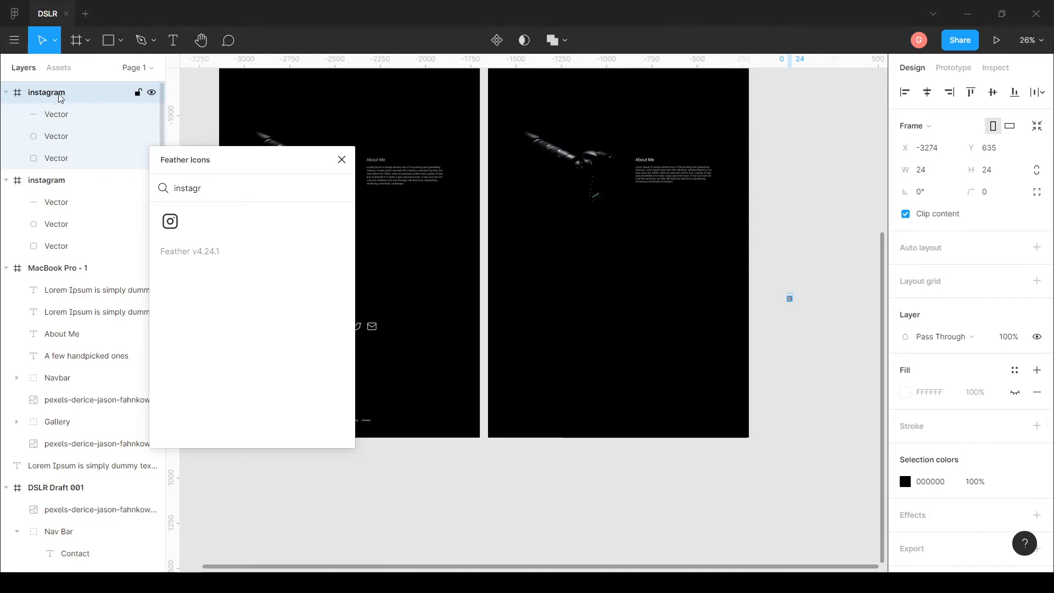
{"action": "left_click", "coordinate": [7, 93]}
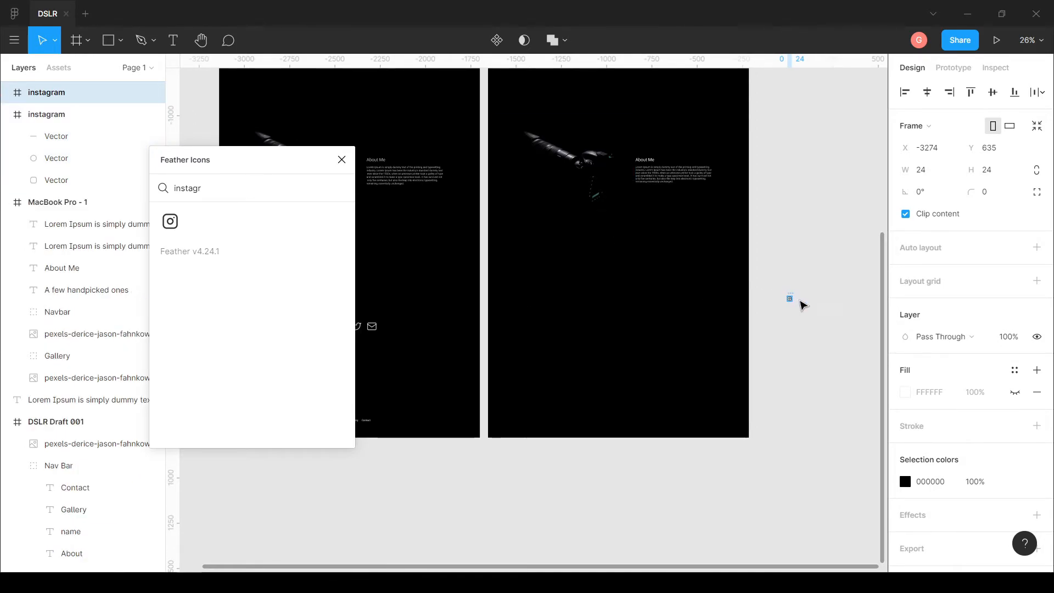
{"action": "scroll", "coordinate": [807, 291], "scroll_direction": "up", "scroll_amount": 5}
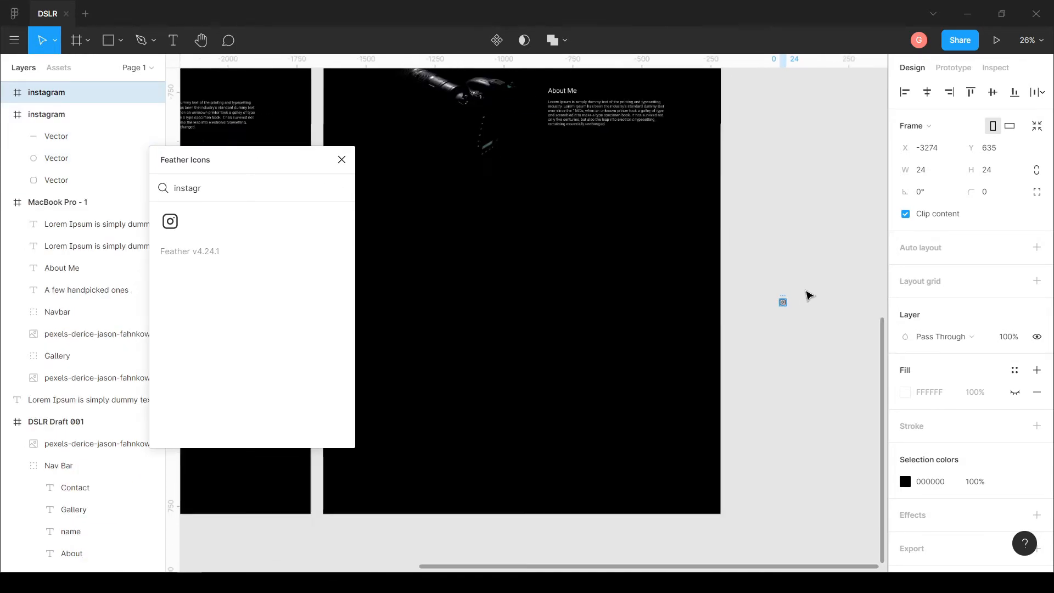
{"action": "left_click_drag", "start_coordinate": [800, 309], "coordinate": [623, 346]}
{"action": "scroll", "coordinate": [621, 361], "scroll_direction": "up", "scroll_amount": 1}
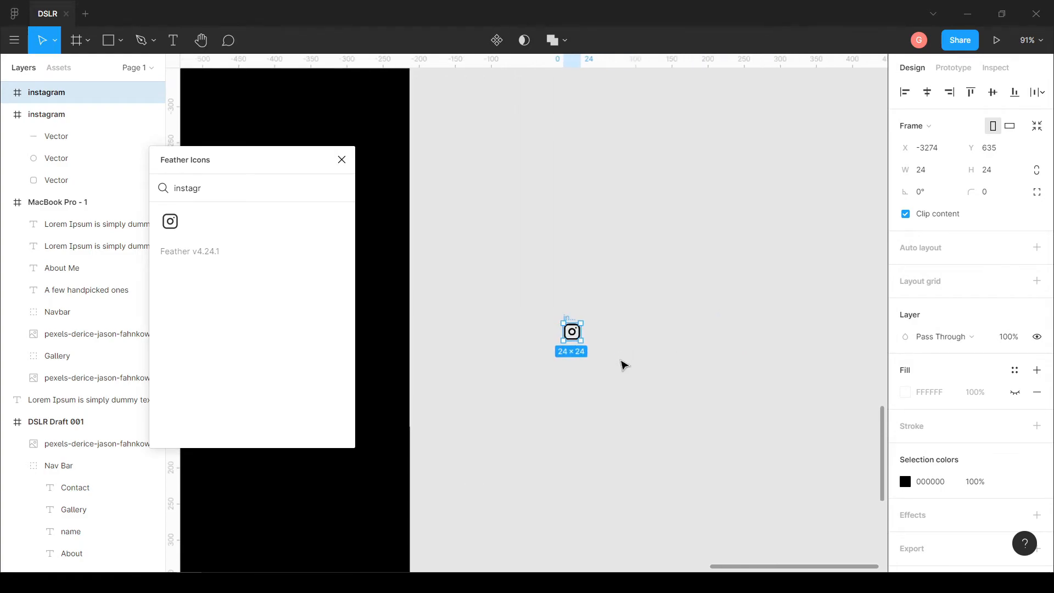
Search Feather Icons for "face" and place the Facebook icon on the canvas beside the Instagram icon
{"action": "left_click_drag", "start_coordinate": [219, 191], "coordinate": [140, 188]}
{"action": "type", "text": "face"}
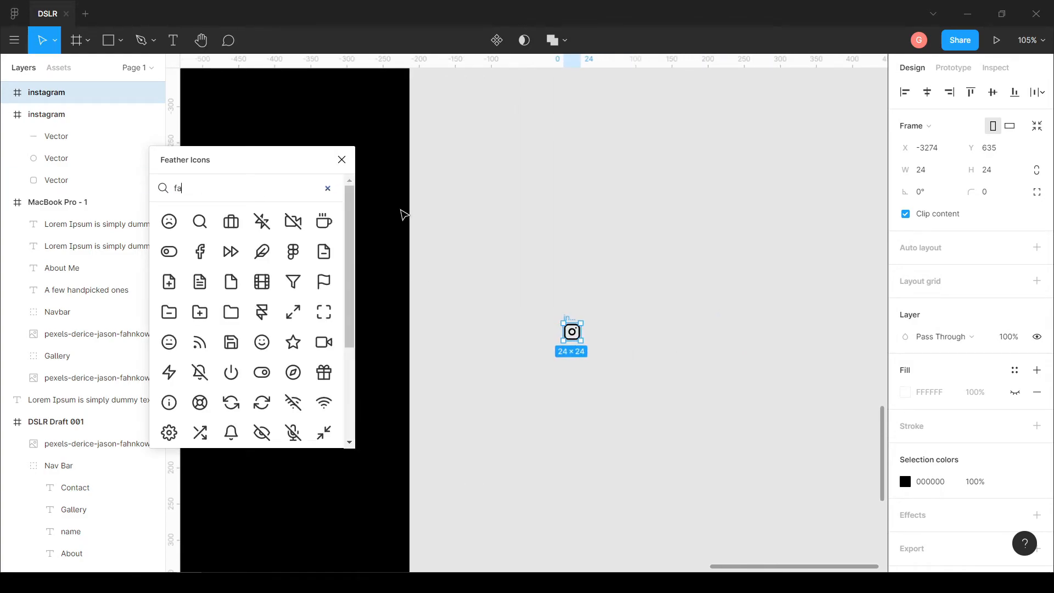
{"action": "left_click", "coordinate": [268, 221]}
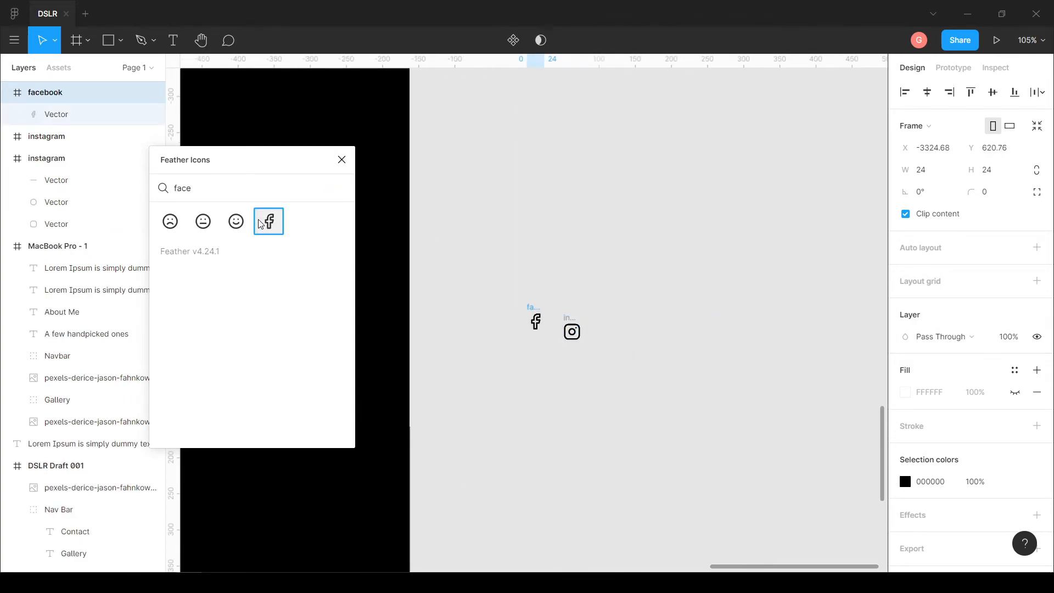
{"action": "left_click", "coordinate": [268, 221]}
Search Feather Icons for "tw", place the Twitter icon and move it to the right of the Instagram icon
{"action": "double_click", "coordinate": [183, 187]}
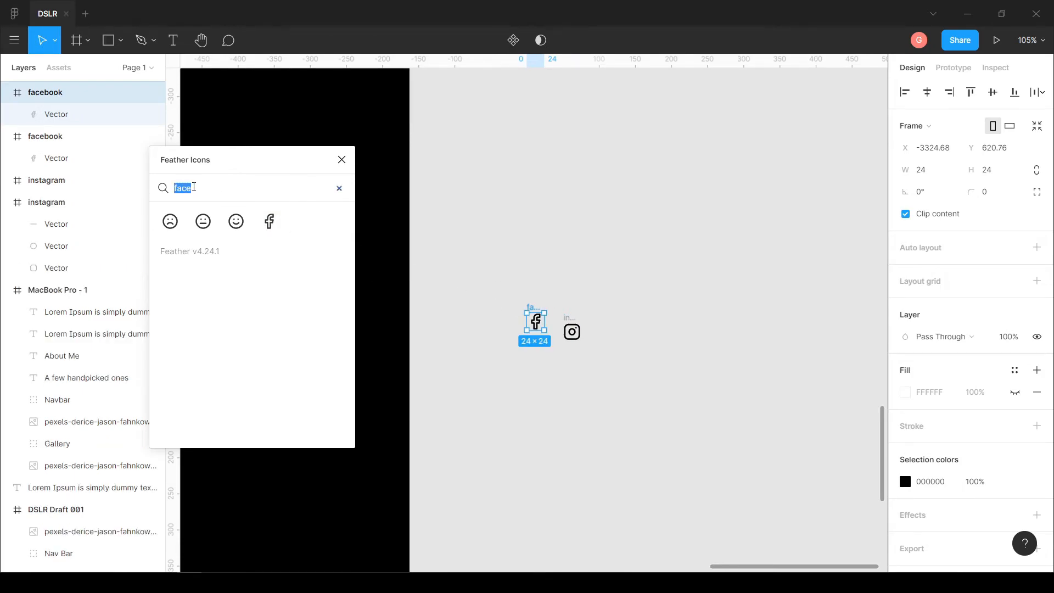
{"action": "type", "text": "tw"}
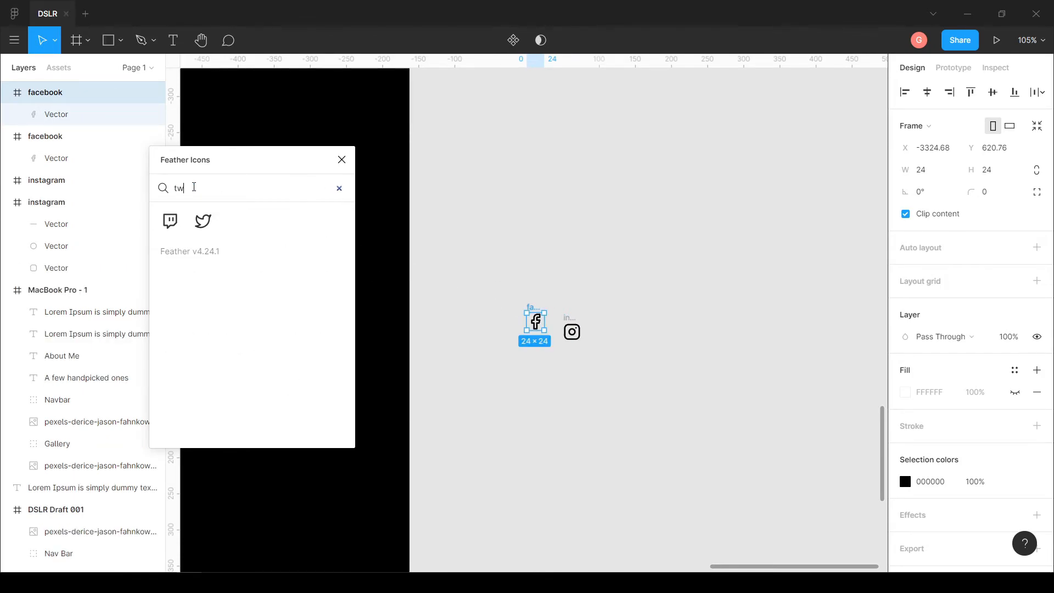
{"action": "left_click", "coordinate": [203, 220]}
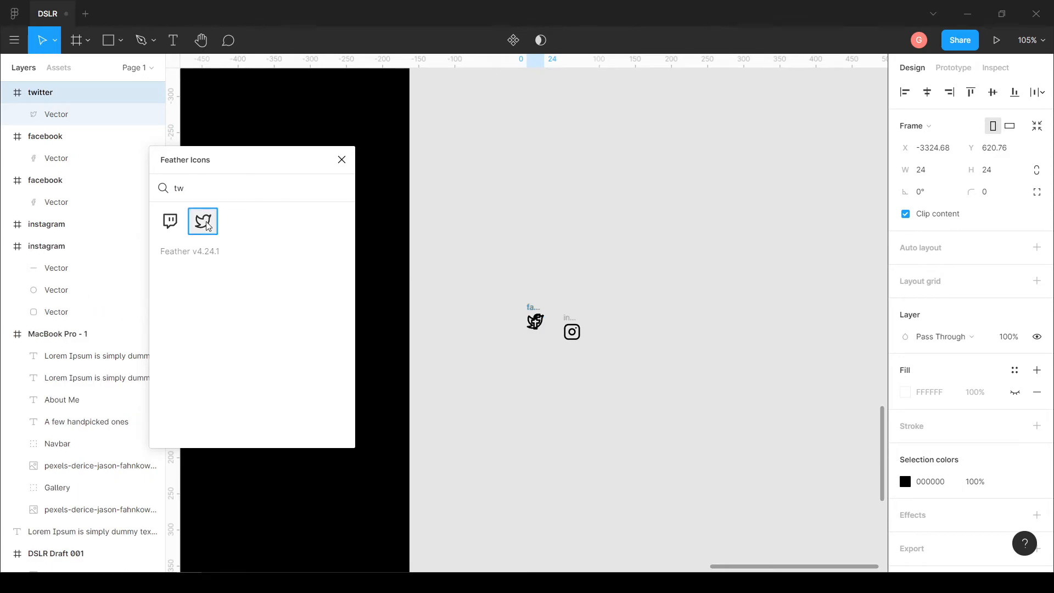
{"action": "left_click", "coordinate": [203, 221]}
{"action": "left_click_drag", "start_coordinate": [537, 307], "coordinate": [614, 323]}
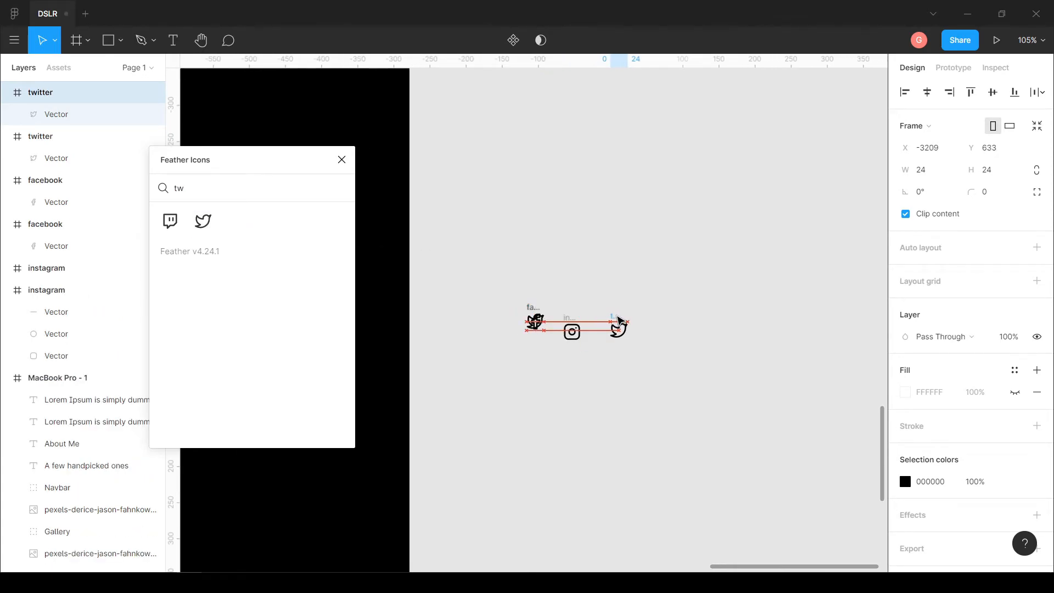
Delete the duplicate Facebook and Twitter icons and line up Facebook, Instagram and Twitter in one evenly spaced row
{"action": "mouse_move", "coordinate": [538, 316]}
{"action": "left_mouse_down"}
{"action": "mouse_move", "coordinate": [506, 329]}
{"action": "mouse_move", "coordinate": [512, 343]}
{"action": "mouse_move", "coordinate": [537, 324]}
{"action": "mouse_move", "coordinate": [538, 341]}
{"action": "mouse_move", "coordinate": [546, 336]}
{"action": "mouse_move", "coordinate": [524, 347]}
{"action": "mouse_move", "coordinate": [558, 344]}
{"action": "mouse_move", "coordinate": [553, 330]}
{"action": "left_mouse_up"}
{"action": "key", "text": "Delete"}
{"action": "key", "text": "Delete"}
{"action": "left_click_drag", "start_coordinate": [616, 324], "coordinate": [581, 338]}
Search Feather Icons for "mail", add the envelope icon at the end of the icon row and close the plugin
{"action": "left_click_drag", "start_coordinate": [187, 188], "coordinate": [165, 193]}
{"action": "type", "text": "mail"}
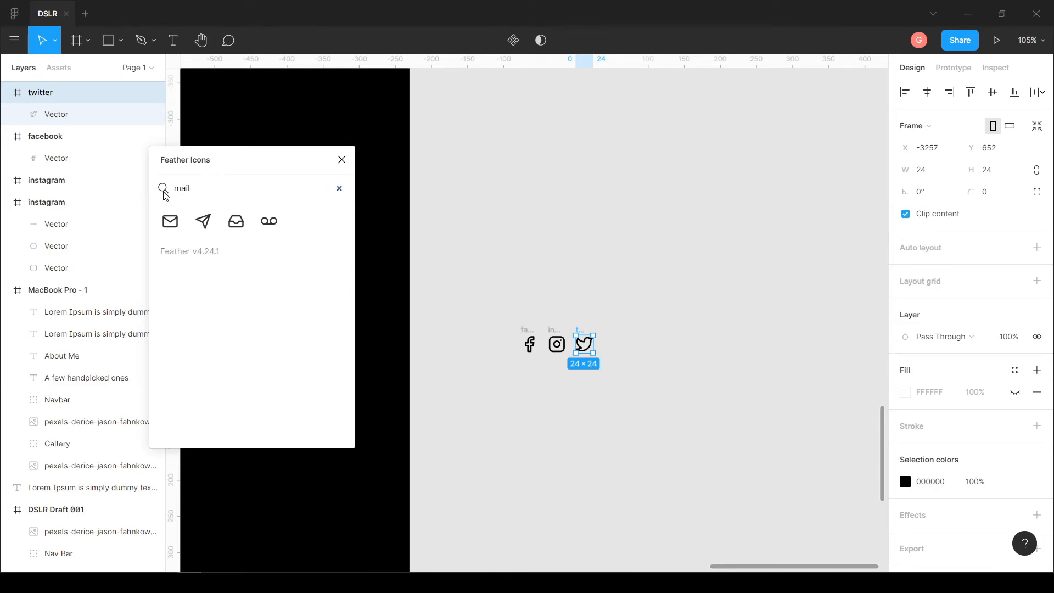
{"action": "left_click", "coordinate": [170, 221]}
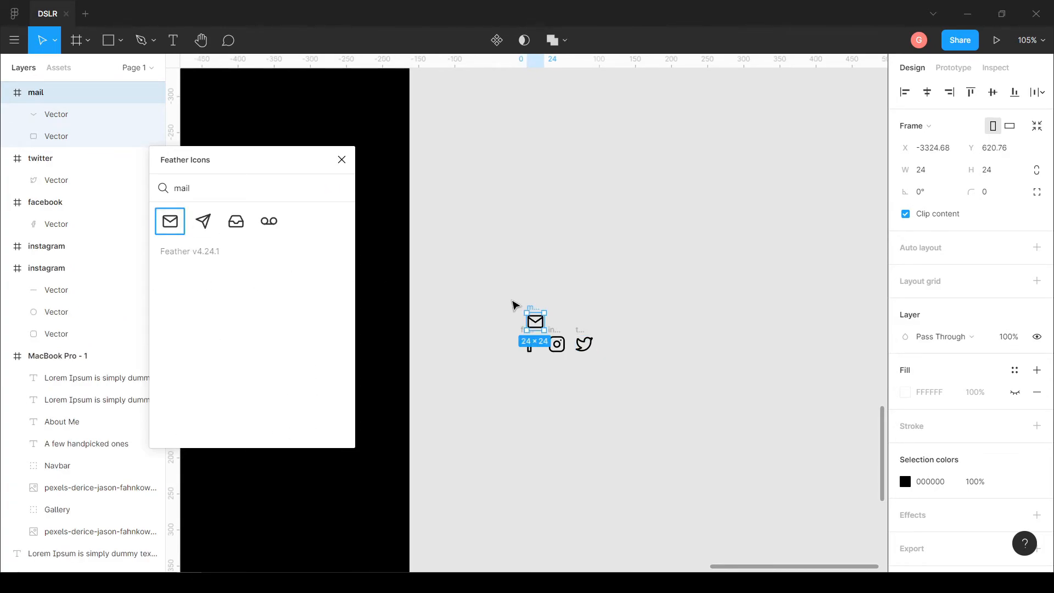
{"action": "left_click_drag", "start_coordinate": [533, 317], "coordinate": [610, 333]}
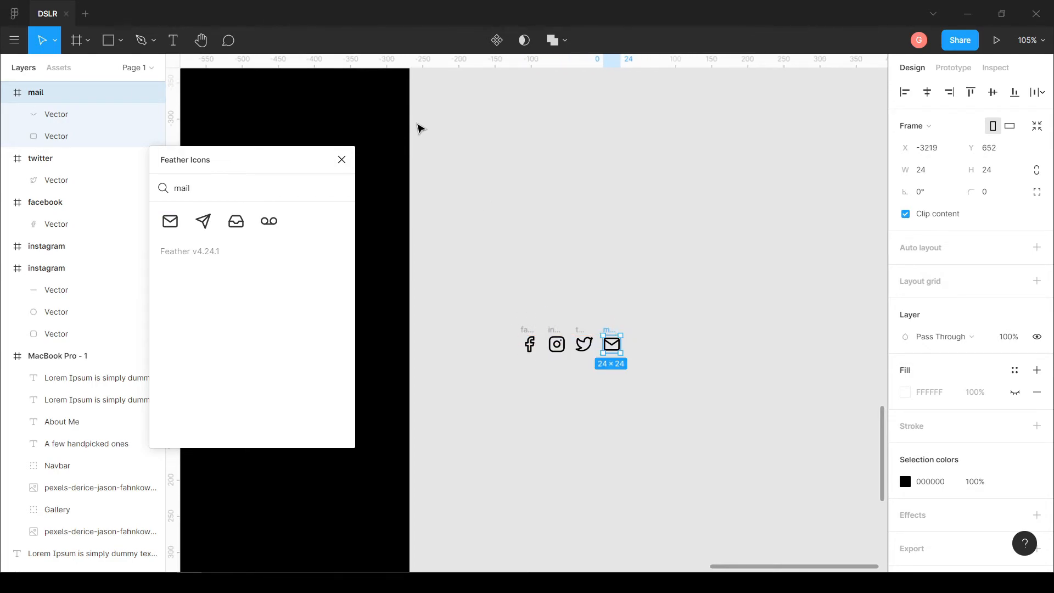
{"action": "left_click", "coordinate": [342, 159]}
{"action": "left_click", "coordinate": [627, 183]}
Select the four social icons beside MacBook Pro - 1 and set their color to white, FFFFFF
{"action": "left_click_drag", "start_coordinate": [674, 227], "coordinate": [859, 235]}
{"action": "scroll", "coordinate": [796, 275], "scroll_direction": "left", "scroll_amount": 5}
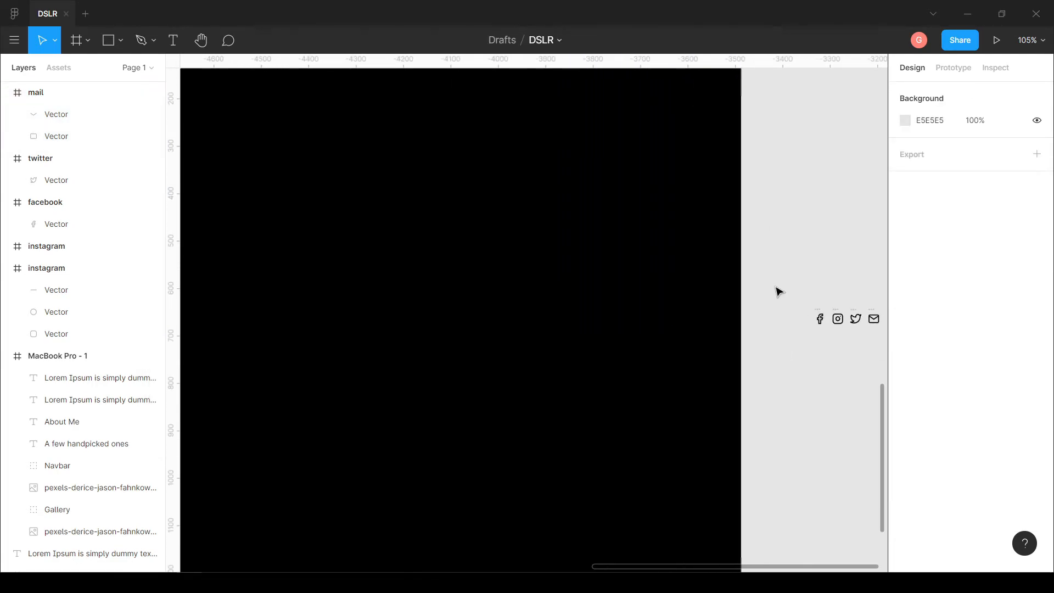
{"action": "scroll", "coordinate": [782, 299], "scroll_direction": "down", "scroll_amount": 5}
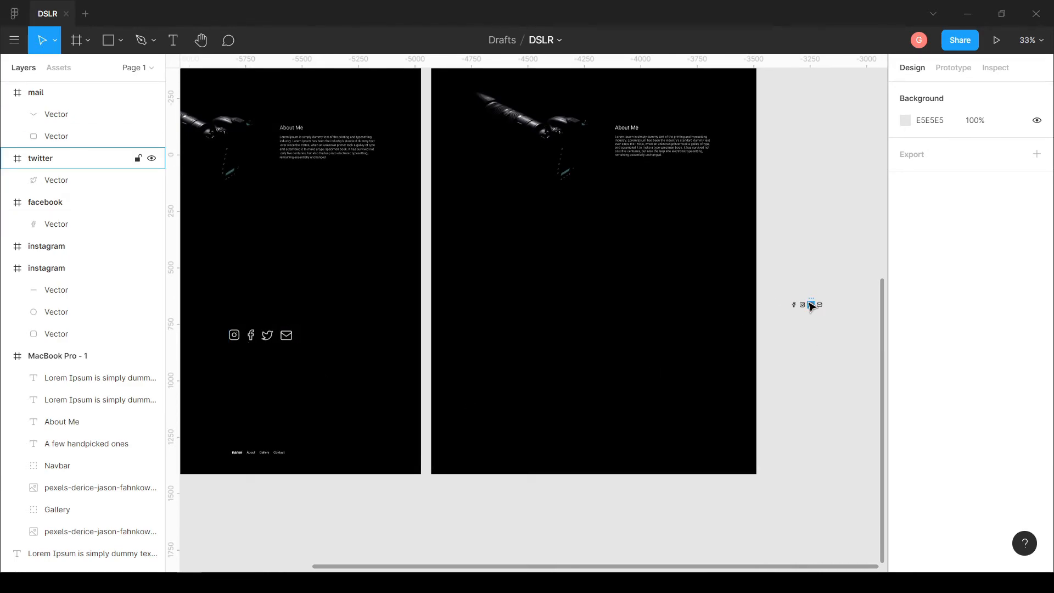
{"action": "left_click_drag", "start_coordinate": [835, 297], "coordinate": [796, 323]}
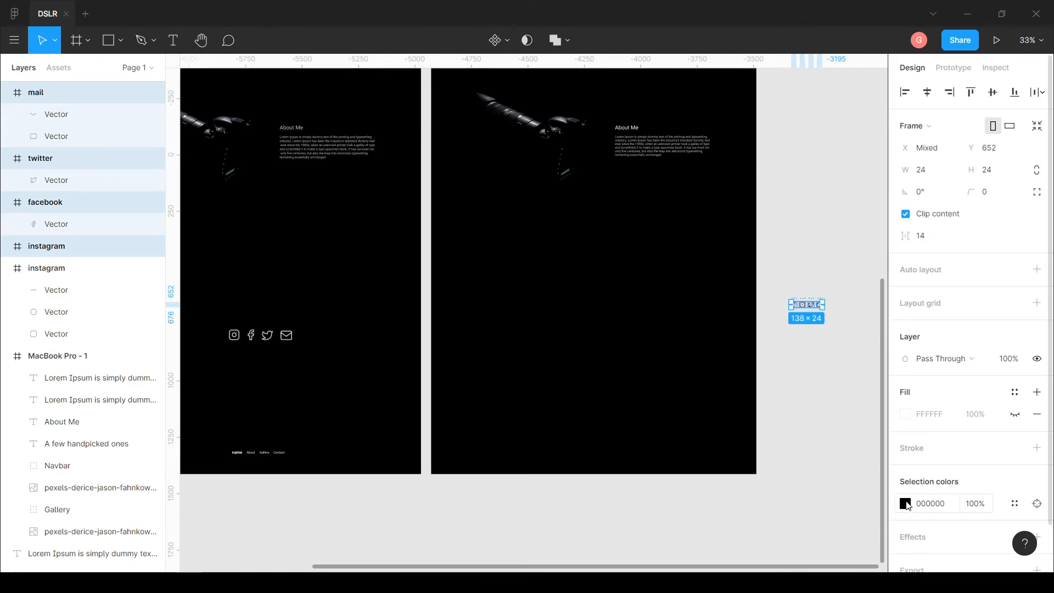
{"action": "scroll", "coordinate": [907, 504], "scroll_direction": "down", "scroll_amount": 2}
{"action": "left_click", "coordinate": [905, 453]}
{"action": "left_click_drag", "start_coordinate": [725, 384], "coordinate": [716, 210]}
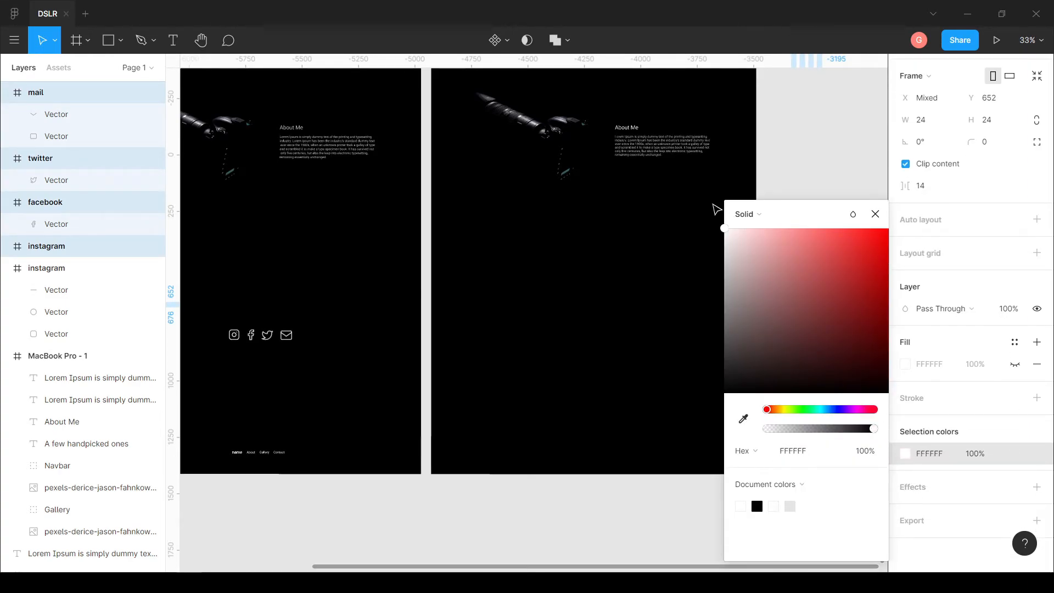
{"action": "left_click", "coordinate": [828, 320]}
Move the row of social icons into MacBook Pro - 1, in the empty area below the About Me section
{"action": "scroll", "coordinate": [820, 301], "scroll_direction": "up", "scroll_amount": 3}
{"action": "left_click_drag", "start_coordinate": [783, 278], "coordinate": [514, 342]}
{"action": "scroll", "coordinate": [475, 405], "scroll_direction": "up", "scroll_amount": 1}
{"action": "left_click_drag", "start_coordinate": [475, 407], "coordinate": [686, 434]}
{"action": "scroll", "coordinate": [686, 434], "scroll_direction": "down", "scroll_amount": 1}
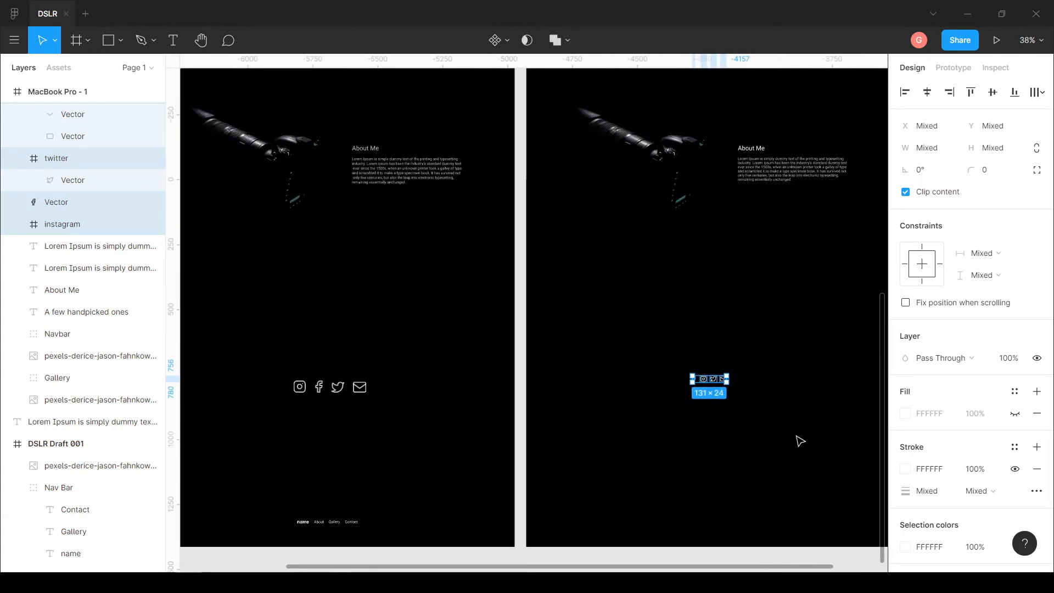
{"action": "scroll", "coordinate": [713, 417], "scroll_direction": "right", "scroll_amount": 3}
{"action": "scroll", "coordinate": [713, 417], "scroll_direction": "down", "scroll_amount": 1}
{"action": "scroll", "coordinate": [686, 396], "scroll_direction": "left", "scroll_amount": 2}
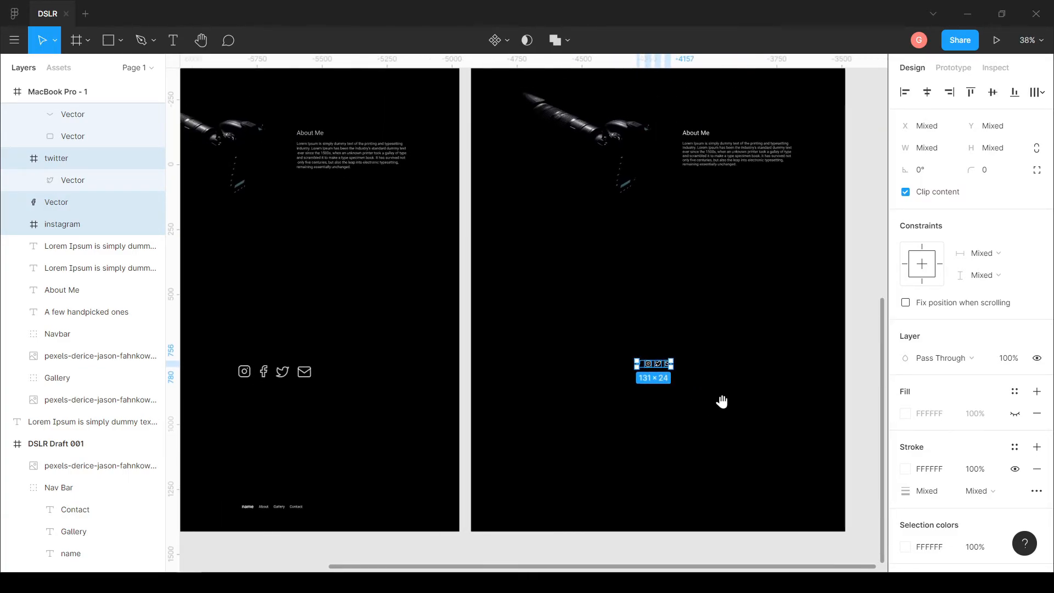
{"action": "scroll", "coordinate": [713, 393], "scroll_direction": "down", "scroll_amount": 1}
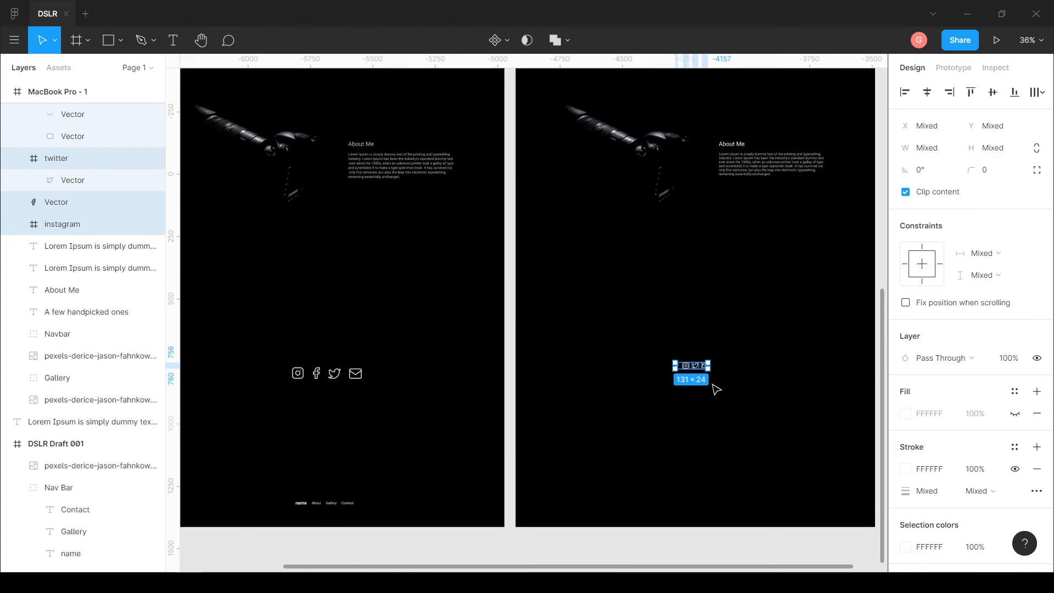
{"action": "key", "text": "Escape"}
Delete the leftover black Instagram icon that lies outside the row of white icons
{"action": "scroll", "coordinate": [715, 341], "scroll_direction": "up", "scroll_amount": 4}
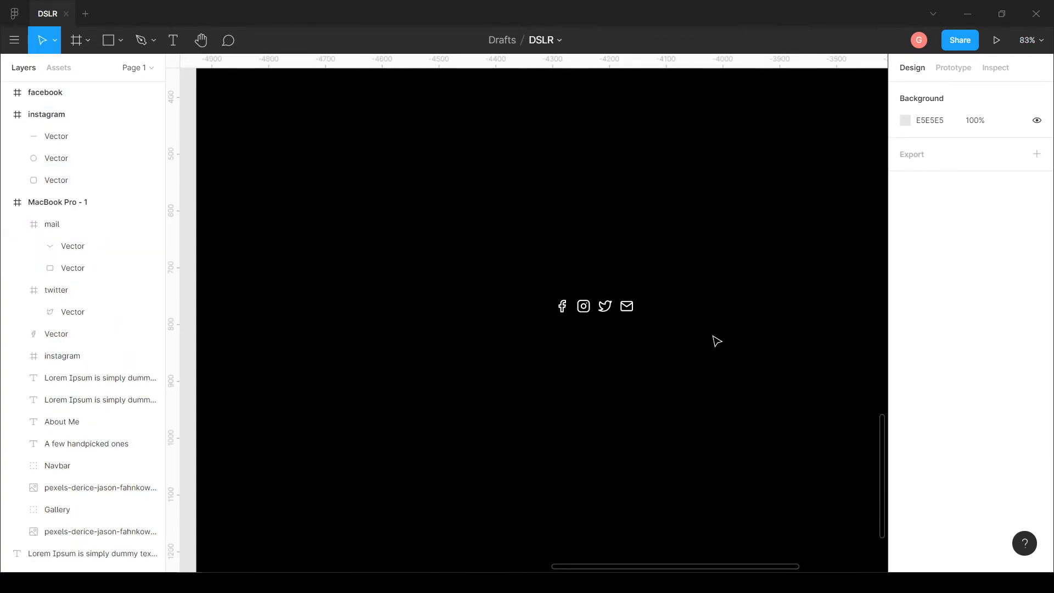
{"action": "scroll", "coordinate": [714, 341], "scroll_direction": "left", "scroll_amount": 1}
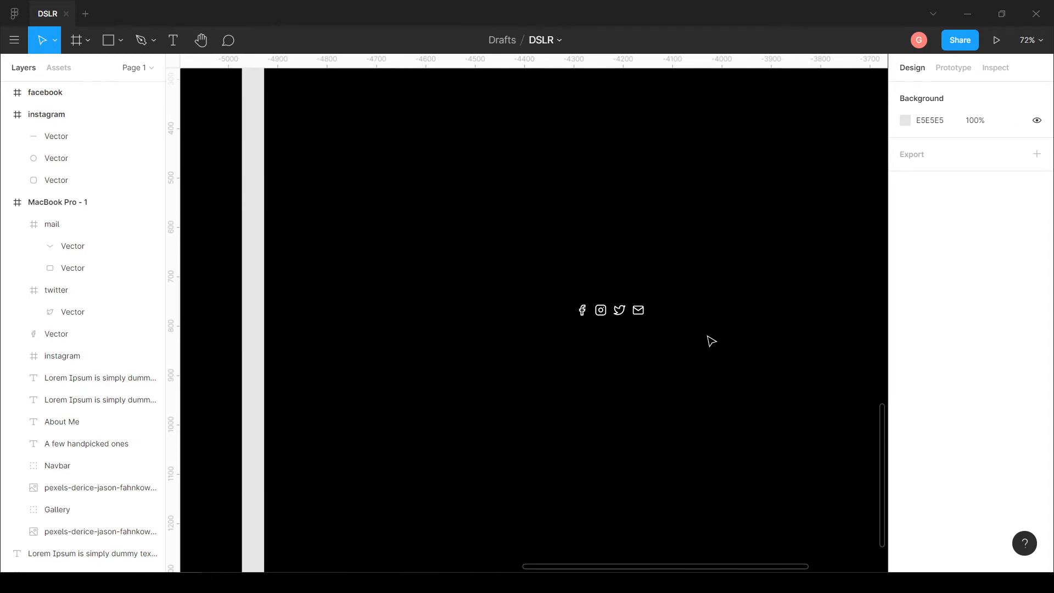
{"action": "left_click", "coordinate": [577, 310]}
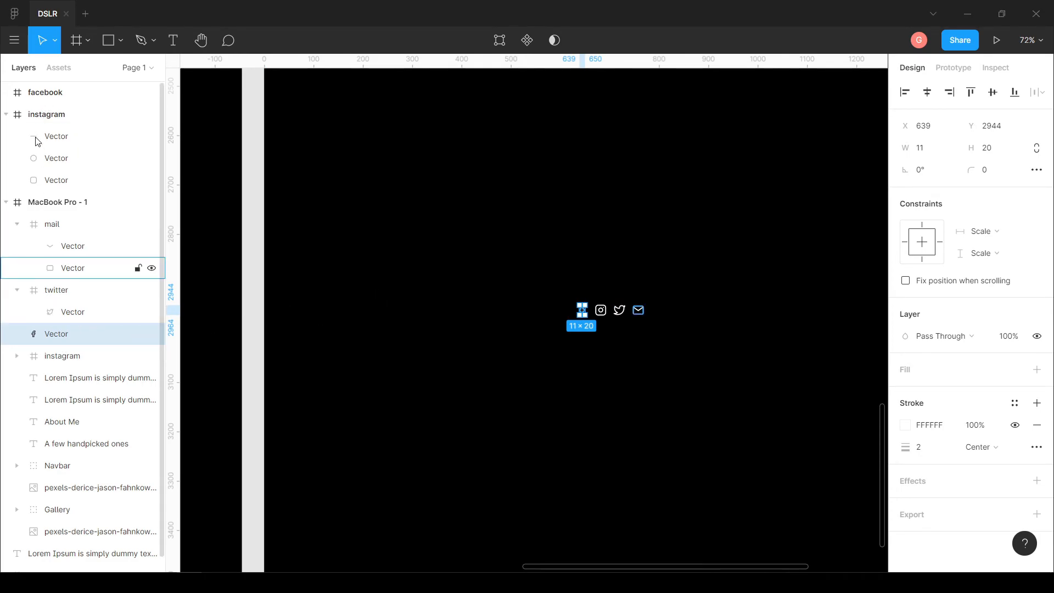
{"action": "left_click", "coordinate": [39, 93]}
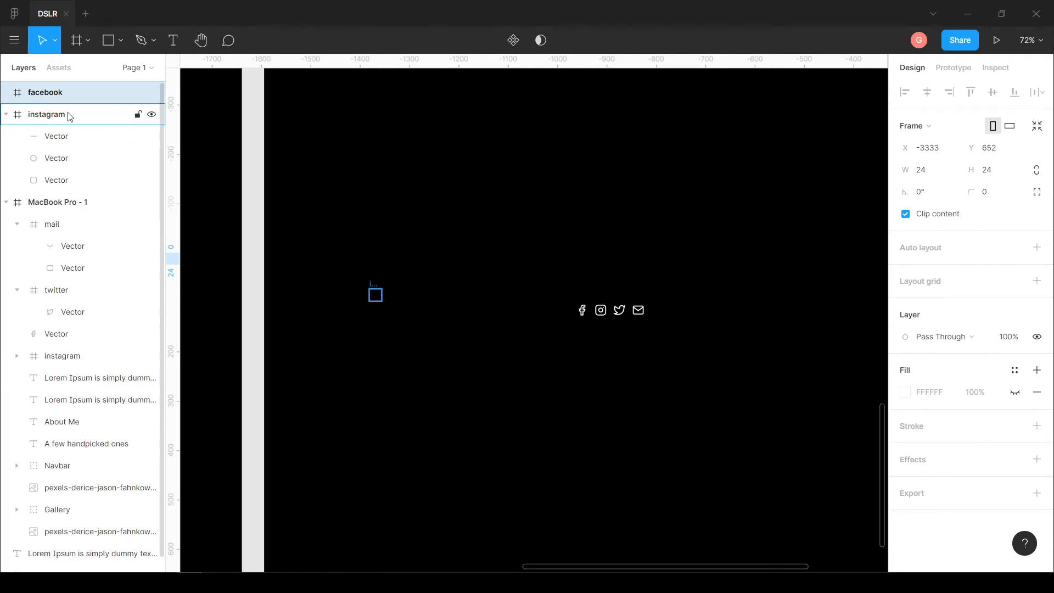
{"action": "left_click", "coordinate": [373, 296]}
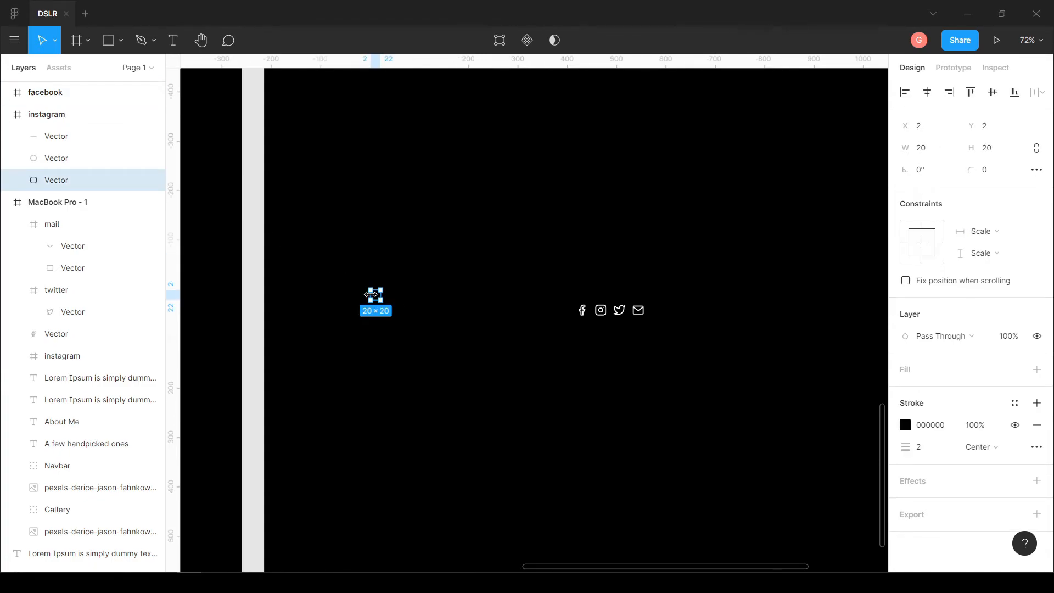
{"action": "left_click", "coordinate": [5, 116]}
{"action": "left_click", "coordinate": [55, 122]}
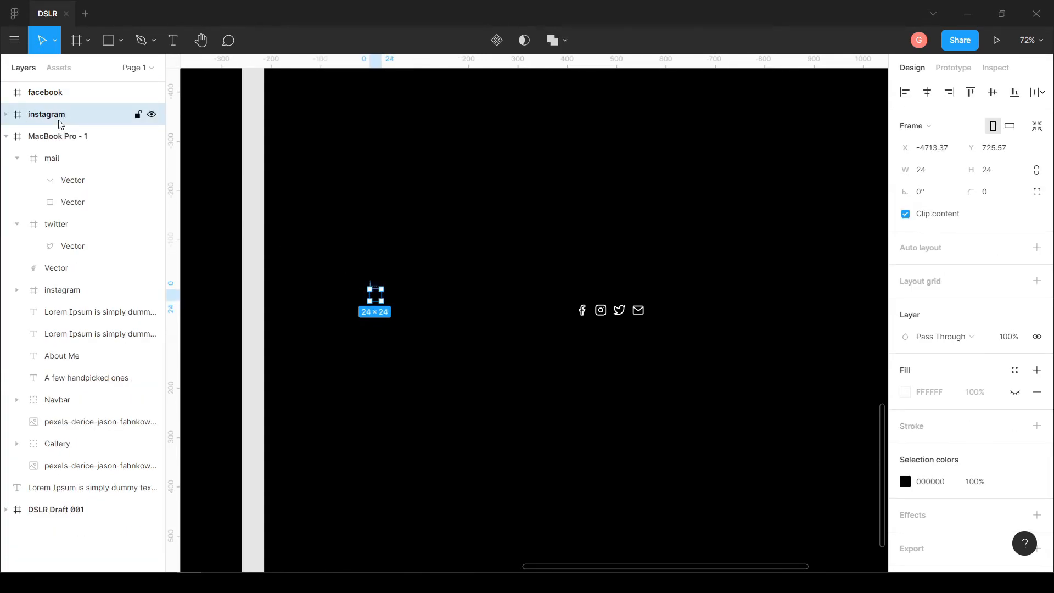
{"action": "key", "text": "Delete"}
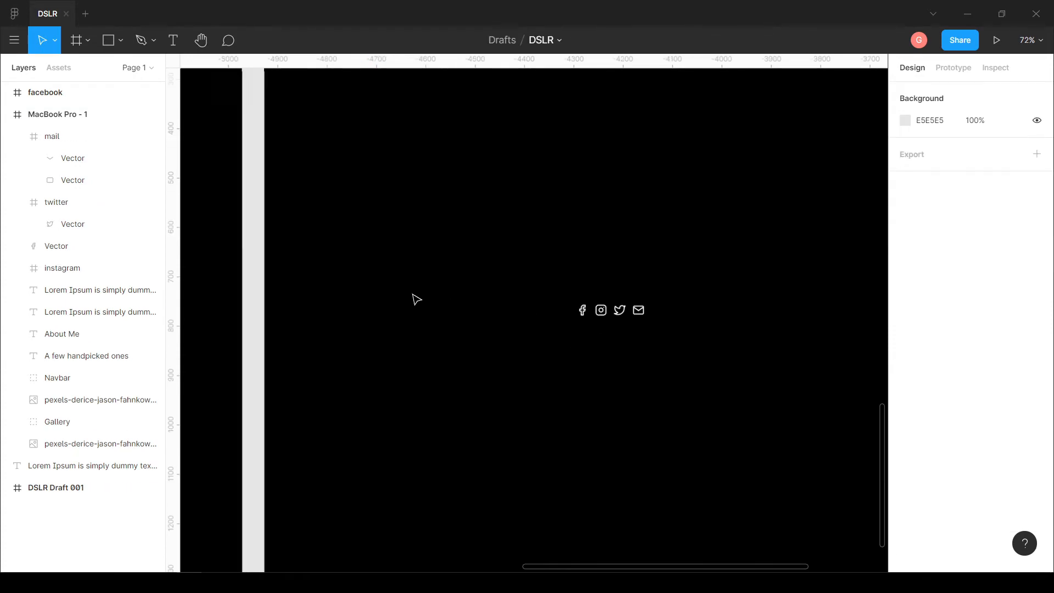
Set the Facebook icon's stroke weight to 4 and enlarge the icon to about 26 × 48
{"action": "left_click", "coordinate": [49, 92]}
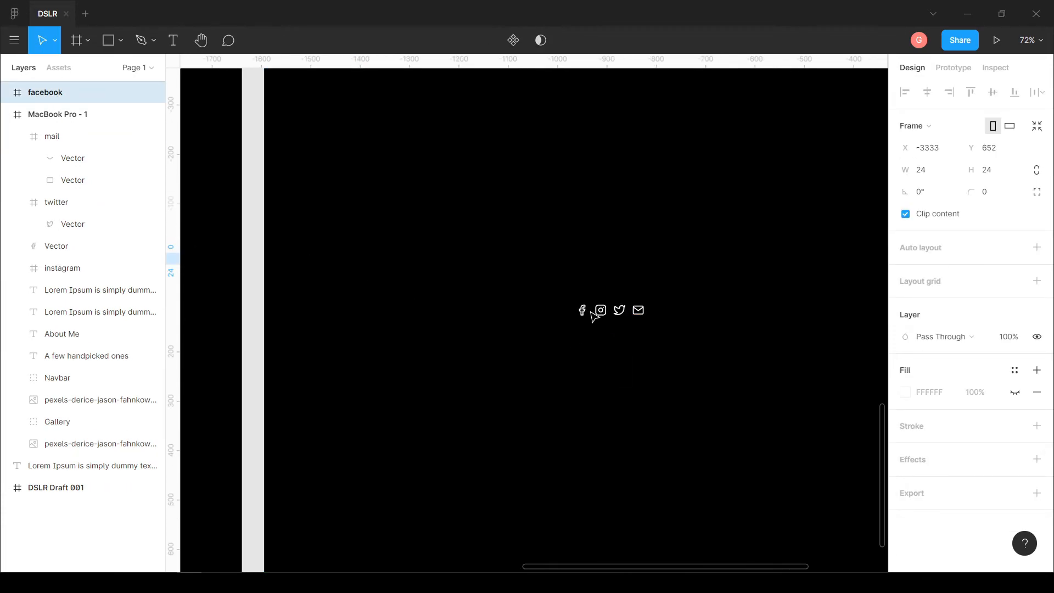
{"action": "left_click", "coordinate": [582, 310]}
{"action": "scroll", "coordinate": [571, 310], "scroll_direction": "up", "scroll_amount": 2}
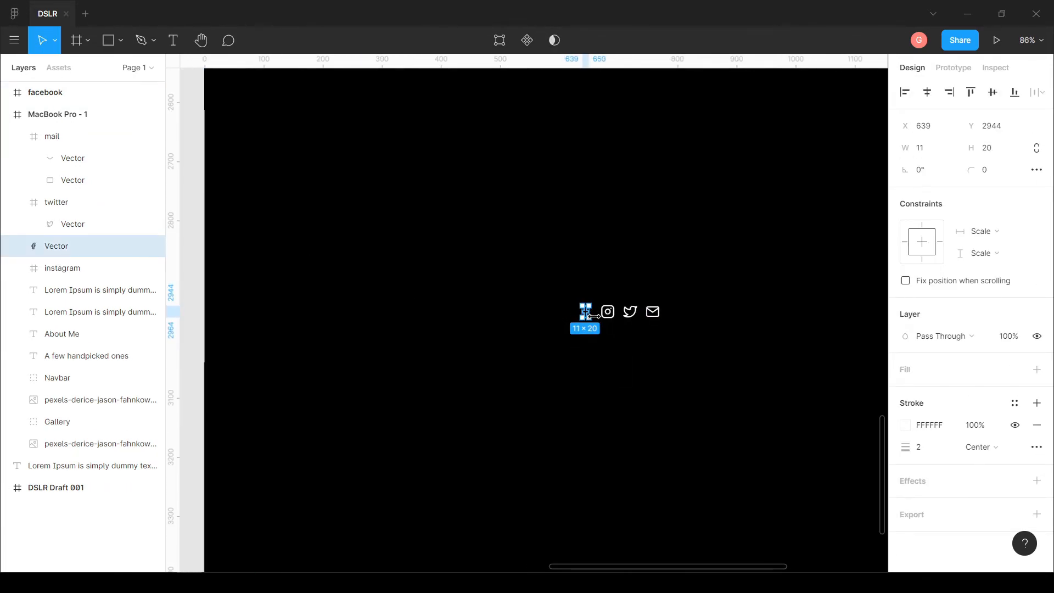
{"action": "scroll", "coordinate": [570, 316], "scroll_direction": "up", "scroll_amount": 4}
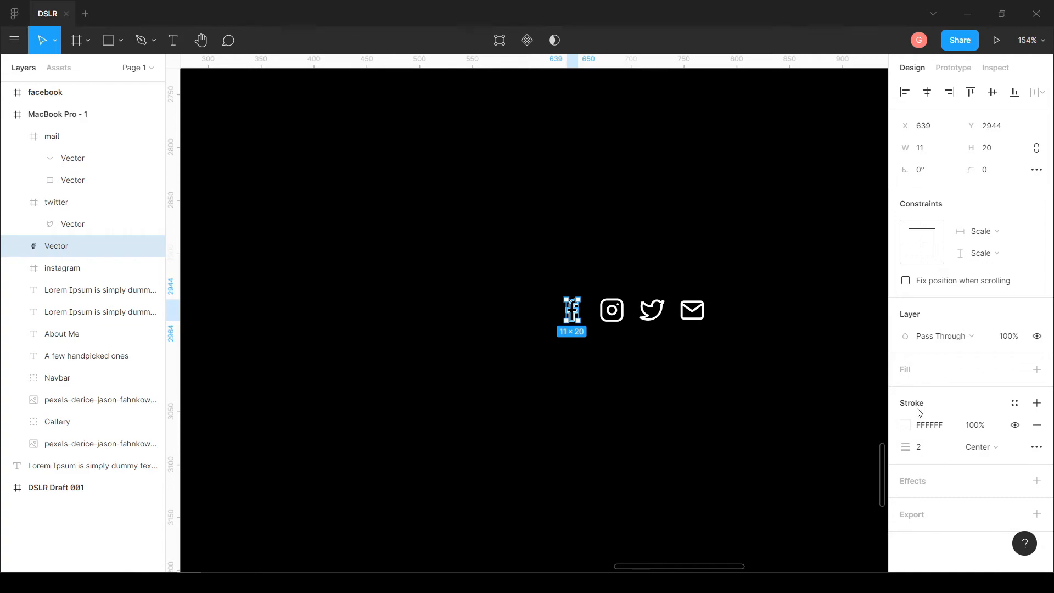
{"action": "left_click", "coordinate": [923, 451]}
{"action": "left_click", "coordinate": [584, 331]}
{"action": "left_click", "coordinate": [569, 308]}
{"action": "left_click_drag", "start_coordinate": [563, 299], "coordinate": [551, 283]}
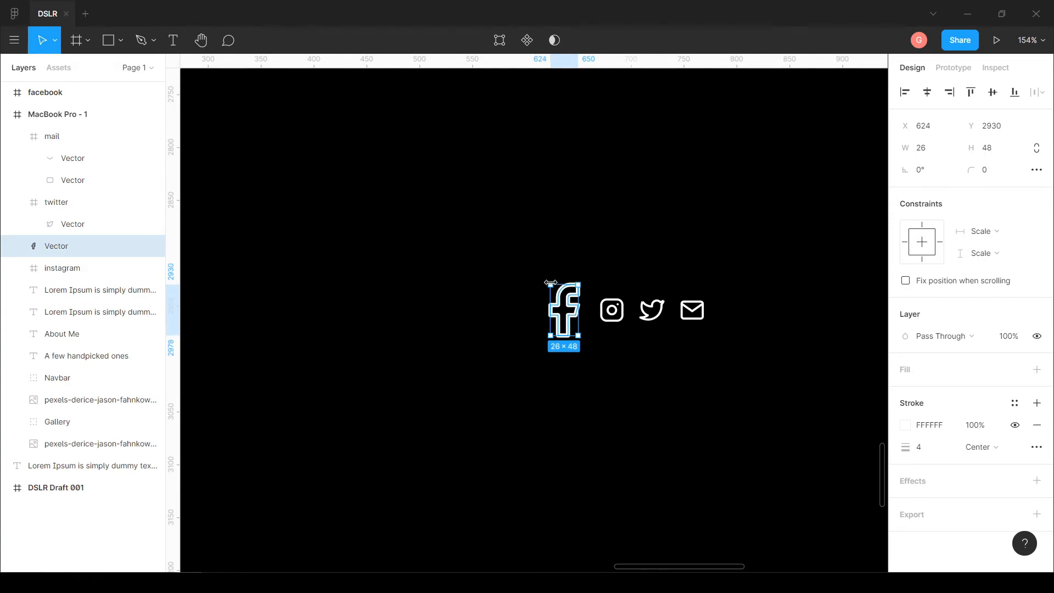
Move the enlarged Facebook icon farther left of the Instagram icon, vertically centered with the other icons
{"action": "left_click", "coordinate": [637, 361]}
{"action": "scroll", "coordinate": [640, 362], "scroll_direction": "down", "scroll_amount": 1}
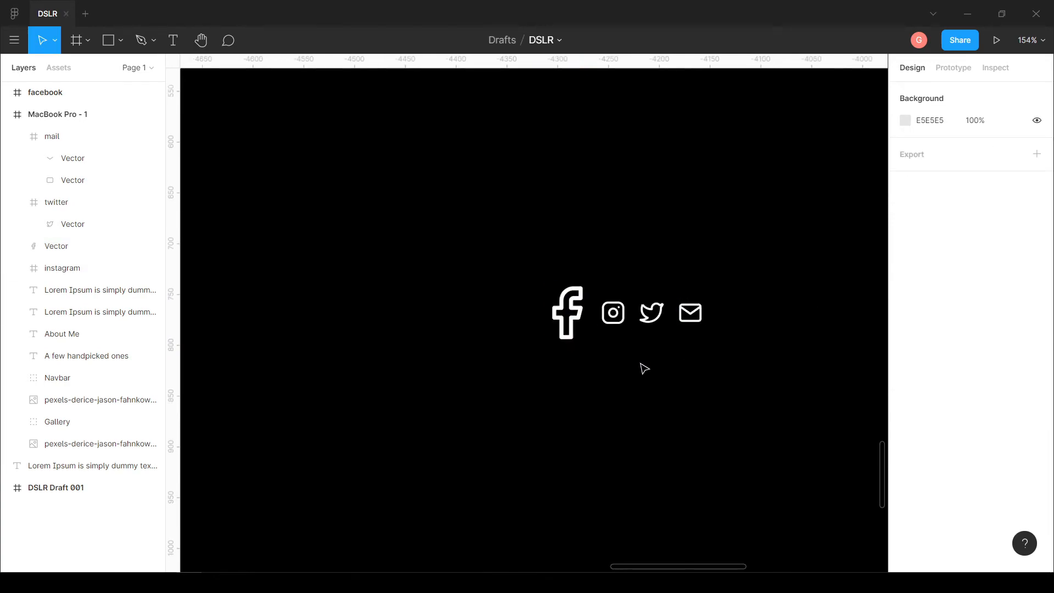
{"action": "left_click_drag", "start_coordinate": [581, 318], "coordinate": [567, 323]}
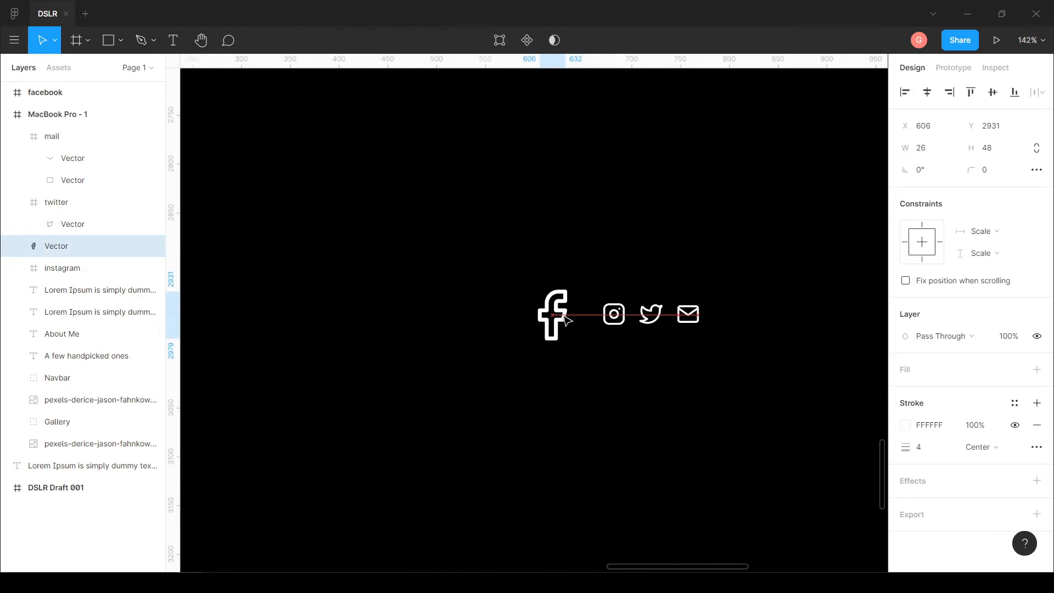
Expand the instagram layer in MacBook Pro - 1 and compare its vectors' stroke settings with the Facebook icon's
{"action": "left_click", "coordinate": [614, 317]}
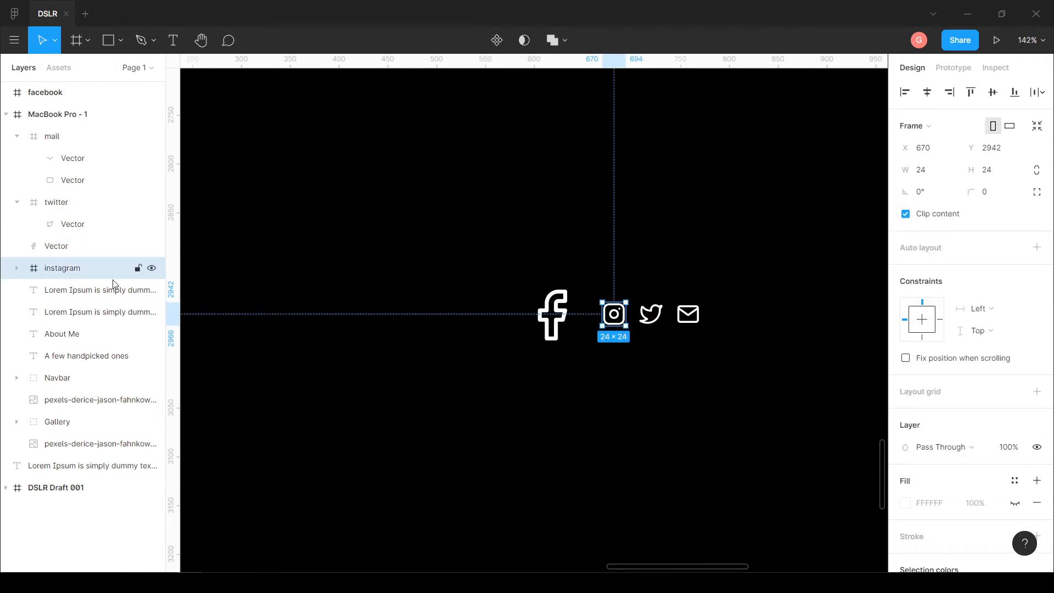
{"action": "left_click", "coordinate": [19, 268]}
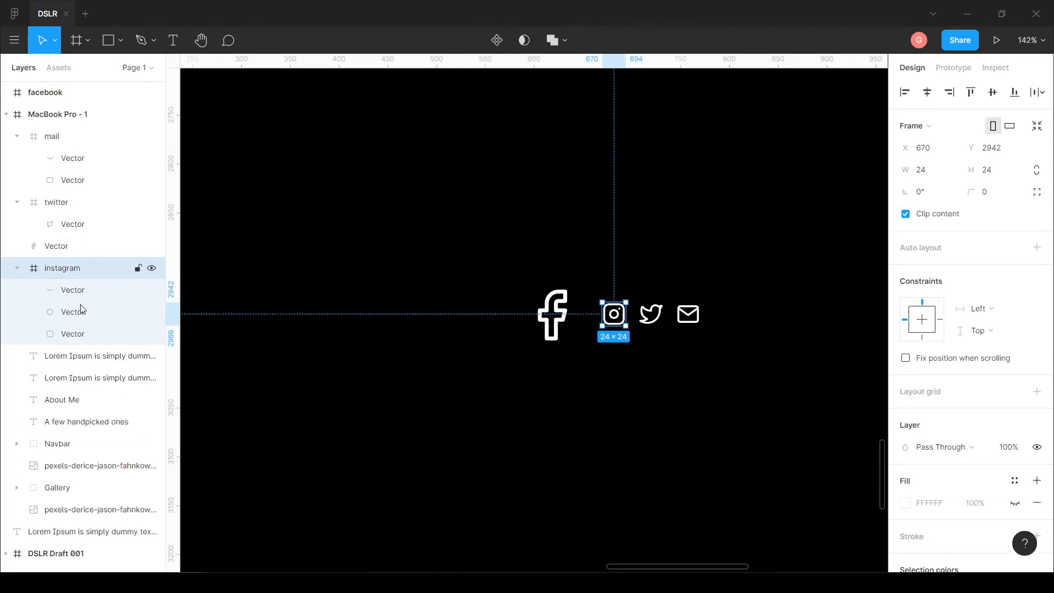
{"action": "left_click", "coordinate": [79, 294]}
{"action": "left_click", "coordinate": [81, 311]}
{"action": "left_click", "coordinate": [81, 334]}
{"action": "left_click", "coordinate": [79, 293]}
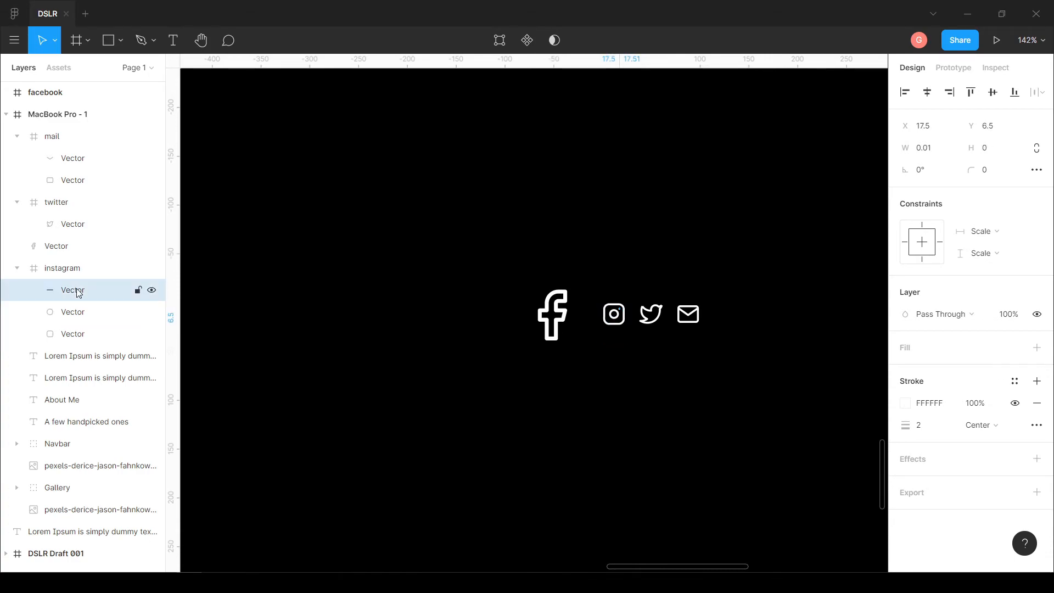
{"action": "left_click", "coordinate": [58, 247]}
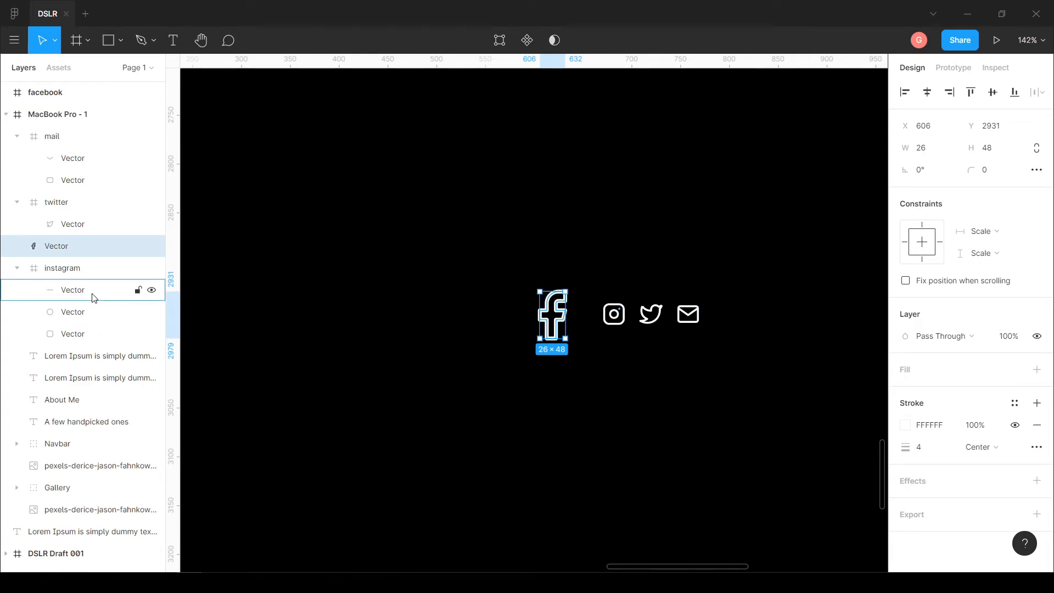
Set the stroke weight of the Instagram icon's three vectors to match the Facebook icon's
{"action": "left_click", "coordinate": [92, 277]}
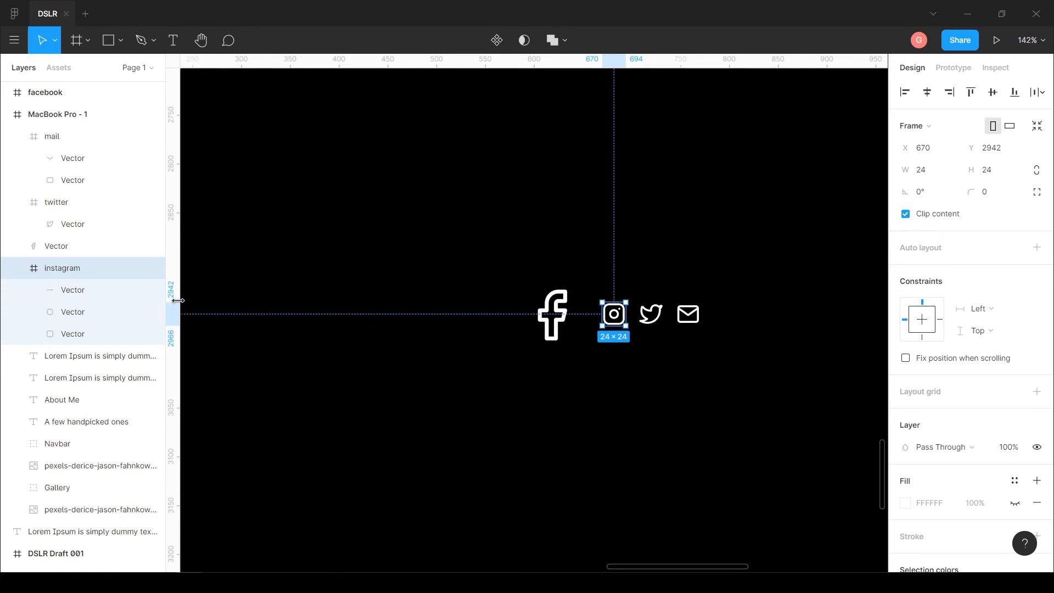
{"action": "left_click", "coordinate": [98, 290]}
{"action": "left_click", "coordinate": [78, 311], "text": "shift"}
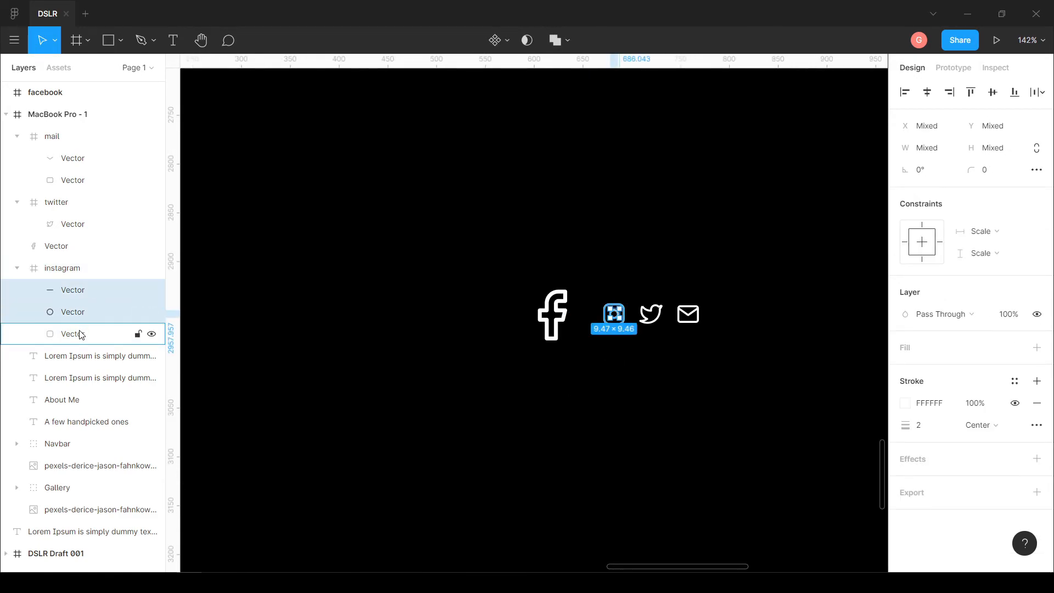
{"action": "left_click", "coordinate": [80, 334], "text": "shift"}
{"action": "left_click", "coordinate": [933, 426]}
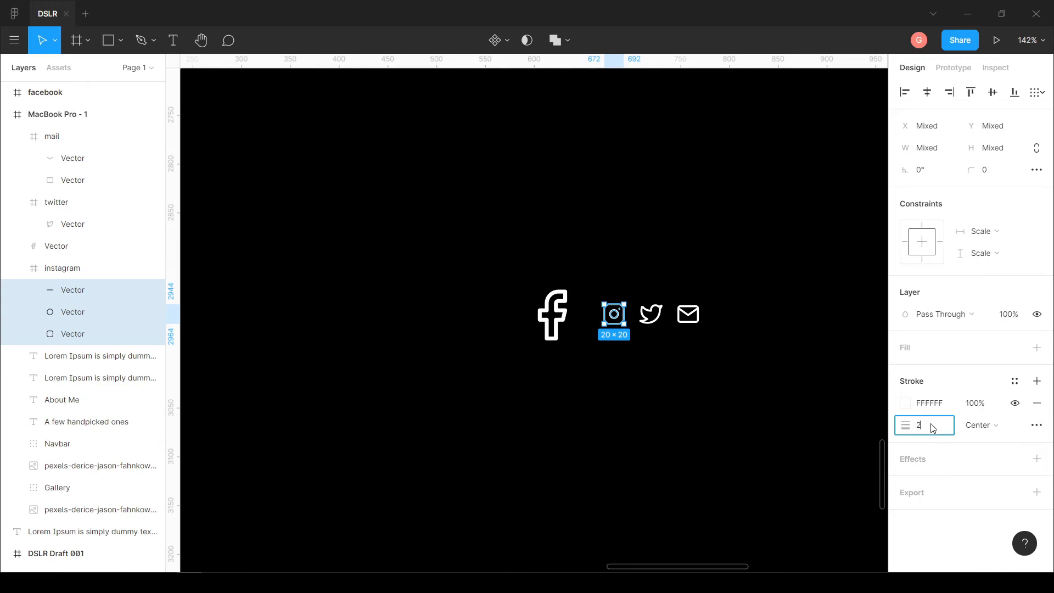
{"action": "left_click", "coordinate": [803, 420]}
Resize the instagram frame to 48 × 48 with proportions locked and align it vertically with the Facebook icon beside it
{"action": "left_click", "coordinate": [615, 313]}
{"action": "left_click_drag", "start_coordinate": [604, 299], "coordinate": [583, 280]}
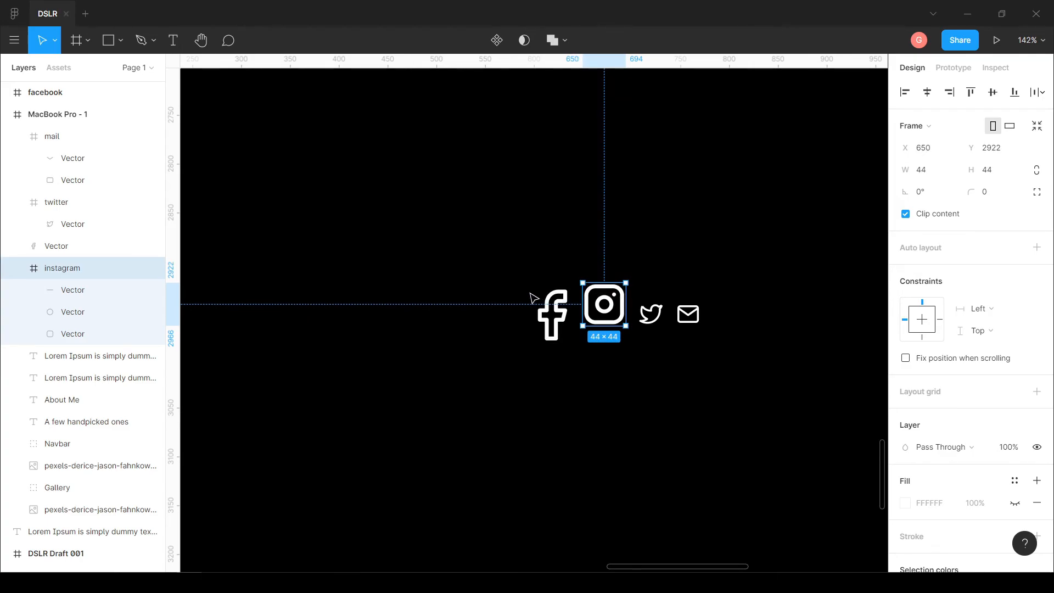
{"action": "left_click", "coordinate": [552, 294]}
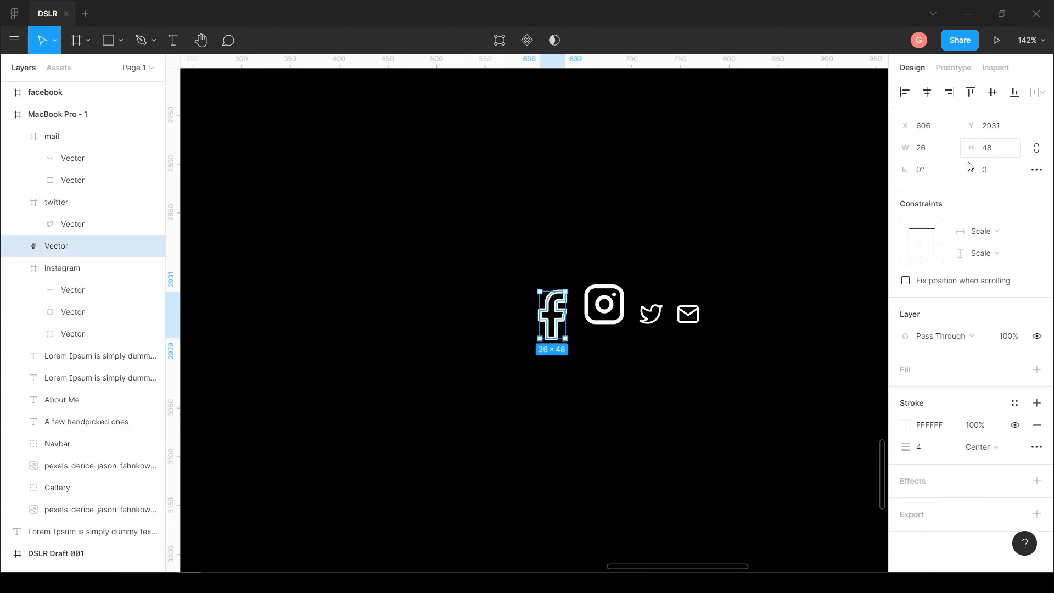
{"action": "left_click", "coordinate": [615, 307]}
{"action": "left_click", "coordinate": [1002, 174]}
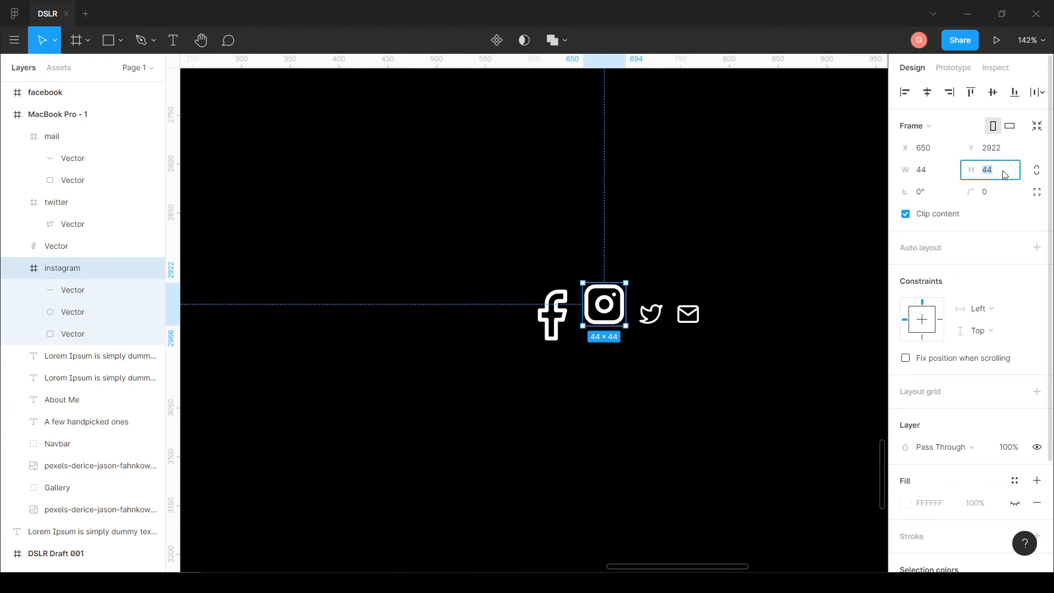
{"action": "left_click", "coordinate": [1037, 171]}
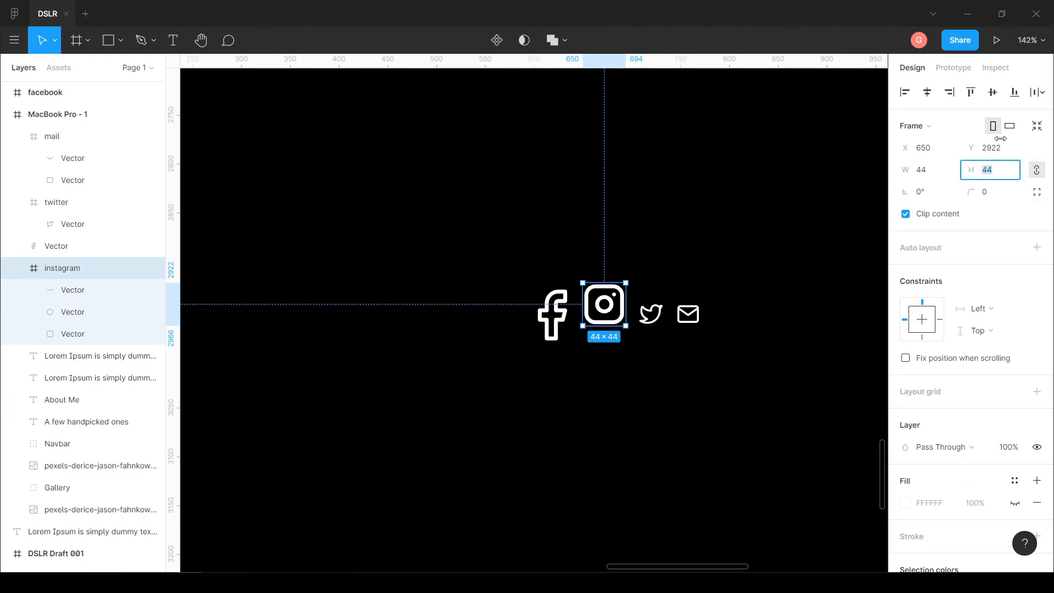
{"action": "type", "text": "48"}
{"action": "left_click", "coordinate": [718, 222]}
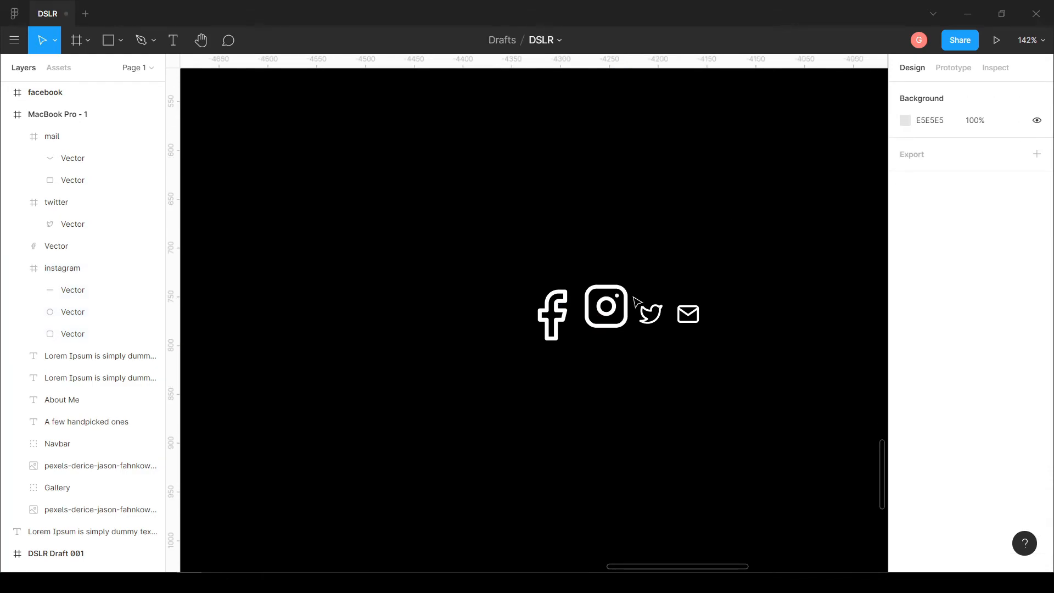
{"action": "left_click_drag", "start_coordinate": [615, 306], "coordinate": [611, 315]}
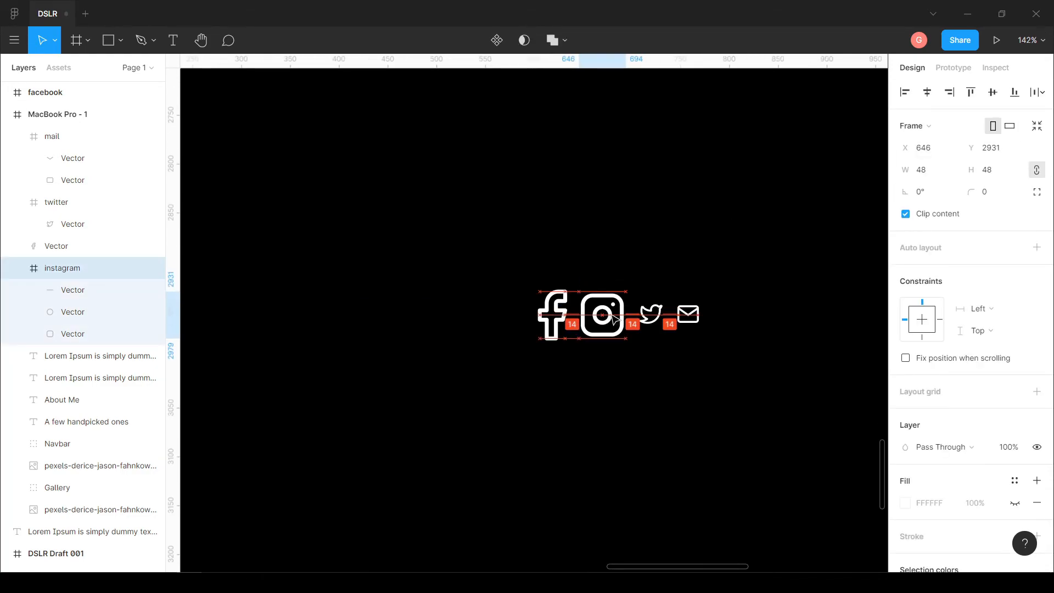
Set the Twitter icon's stroke weight to 4, resize its frame proportionally to 48 × 48 and move it clear of the Instagram icon
{"action": "left_click", "coordinate": [652, 315]}
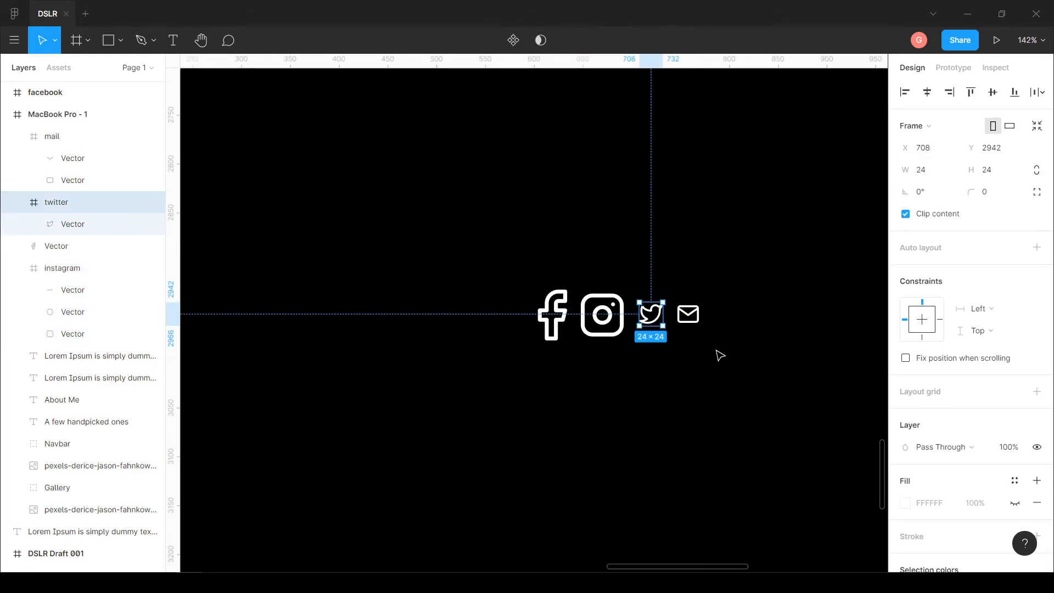
{"action": "left_click", "coordinate": [78, 226]}
{"action": "left_click", "coordinate": [922, 433]}
{"action": "type", "text": "4"}
{"action": "key", "text": "Escape"}
{"action": "left_click", "coordinate": [1037, 170]}
{"action": "left_click", "coordinate": [987, 170]}
{"action": "type", "text": "48"}
{"action": "key", "text": "Return"}
{"action": "left_click_drag", "start_coordinate": [680, 314], "coordinate": [713, 318]}
Match the stroke weight of both mail icon vectors to the other social icons
{"action": "left_click", "coordinate": [55, 159]}
{"action": "left_click", "coordinate": [77, 179]}
{"action": "left_click", "coordinate": [90, 165], "text": "shift"}
{"action": "left_click", "coordinate": [792, 367]}
Resize the mail frame to 48 × 48 with proportions locked and place it to the right of the Twitter icon
{"action": "left_click", "coordinate": [711, 316]}
{"action": "left_click", "coordinate": [988, 170]}
{"action": "type", "text": "50"}
{"action": "key", "text": "Return"}
{"action": "left_click", "coordinate": [1037, 170]}
{"action": "left_click", "coordinate": [988, 170]}
{"action": "type", "text": "48"}
{"action": "key", "text": "Return"}
{"action": "left_click_drag", "start_coordinate": [722, 313], "coordinate": [730, 319]}
Rearrange the social icons in MacBook Pro - 1 into one row ordered Instagram, Facebook, Twitter, mail
{"action": "scroll", "coordinate": [805, 341], "scroll_direction": "down", "scroll_amount": 2}
{"action": "left_click_drag", "start_coordinate": [616, 312], "coordinate": [584, 314]}
{"action": "mouse_move", "coordinate": [661, 318]}
{"action": "left_mouse_down"}
{"action": "mouse_move", "coordinate": [623, 315]}
{"action": "mouse_move", "coordinate": [666, 314]}
{"action": "left_mouse_up"}
{"action": "left_click_drag", "start_coordinate": [762, 315], "coordinate": [714, 330]}
{"action": "scroll", "coordinate": [760, 352], "scroll_direction": "up", "scroll_amount": 2}
{"action": "left_click_drag", "start_coordinate": [647, 329], "coordinate": [661, 336]}
{"action": "scroll", "coordinate": [738, 406], "scroll_direction": "down", "scroll_amount": 8}
{"action": "key", "text": "Escape"}
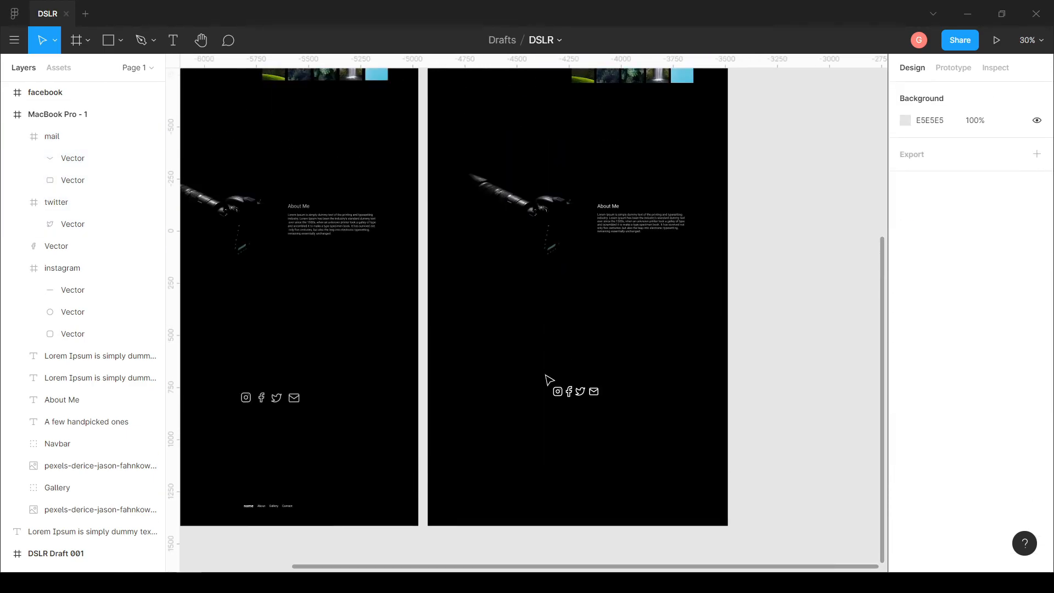
Space the social icons in MacBook Pro - 1 farther apart, using the icon group in DSLR Draft 001 as reference
{"action": "left_click", "coordinate": [247, 399]}
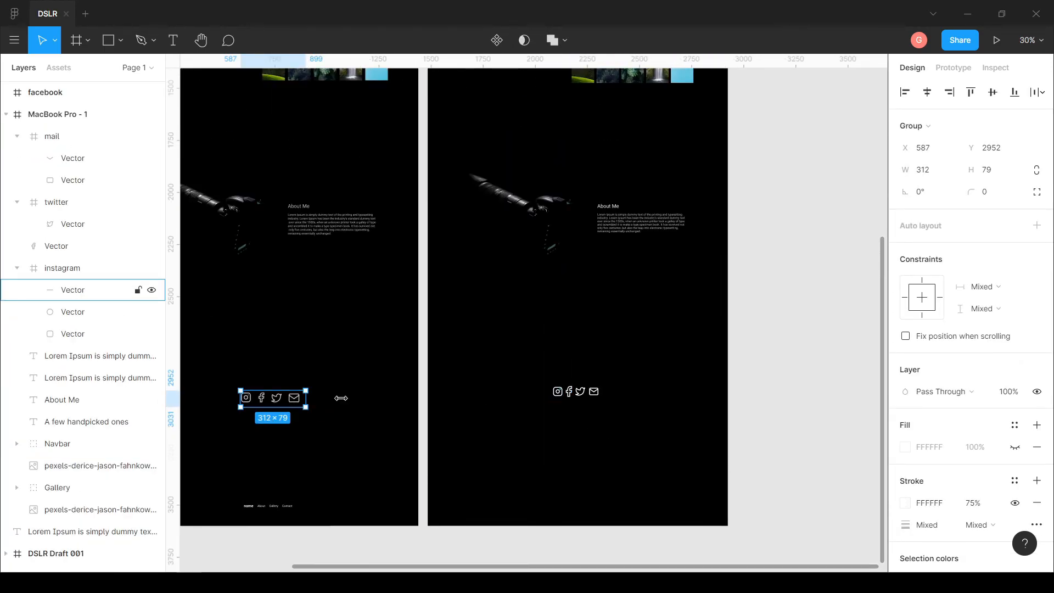
{"action": "scroll", "coordinate": [568, 393], "scroll_direction": "up", "scroll_amount": 5}
{"action": "scroll", "coordinate": [610, 409], "scroll_direction": "up", "scroll_amount": 3}
{"action": "left_click", "coordinate": [503, 404]}
{"action": "left_click_drag", "start_coordinate": [506, 404], "coordinate": [529, 405]}
{"action": "left_click_drag", "start_coordinate": [618, 406], "coordinate": [620, 375]}
{"action": "scroll", "coordinate": [647, 410], "scroll_direction": "down", "scroll_amount": 5}
{"action": "left_click", "coordinate": [593, 409]}
{"action": "scroll", "coordinate": [591, 409], "scroll_direction": "up", "scroll_amount": 2}
{"action": "scroll", "coordinate": [590, 408], "scroll_direction": "down", "scroll_amount": 4}
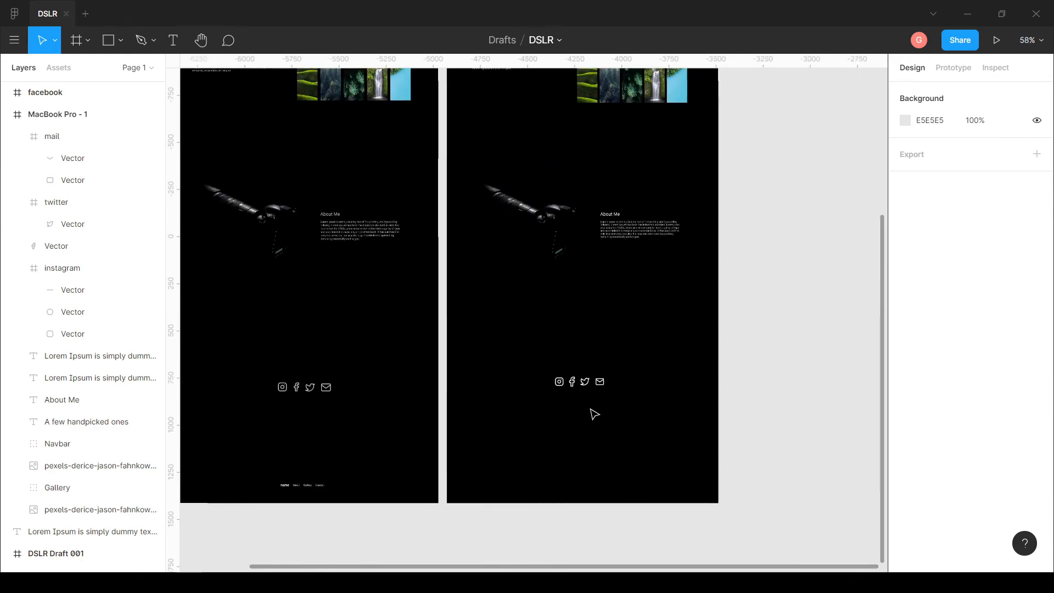
Examine the footer links at the bottom of DSLR Draft 001 and compare the two page layouts
{"action": "left_click_drag", "start_coordinate": [583, 420], "coordinate": [622, 415]}
{"action": "scroll", "coordinate": [621, 415], "scroll_direction": "down", "scroll_amount": 1}
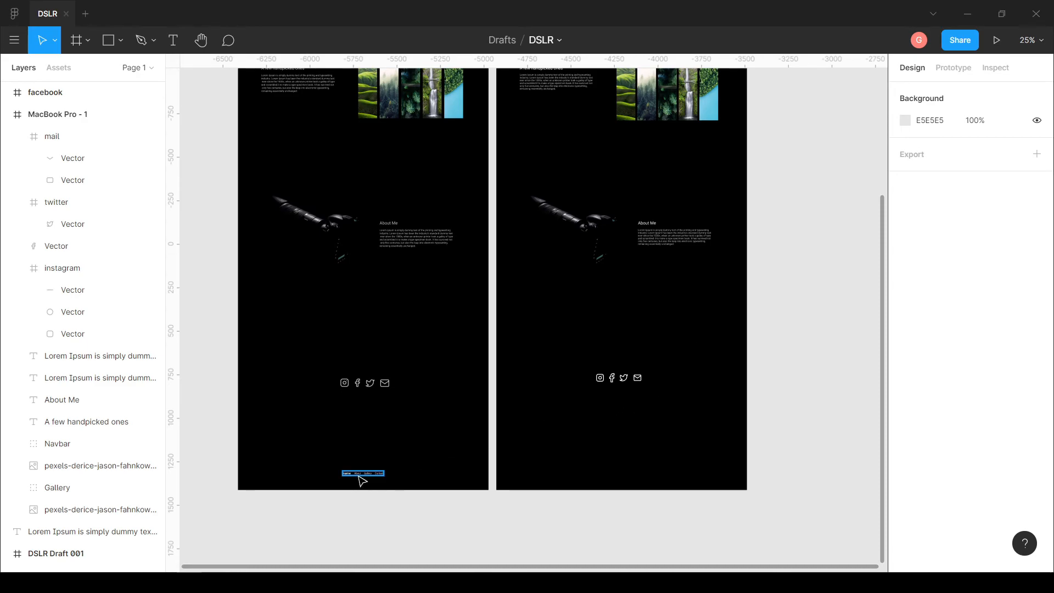
{"action": "scroll", "coordinate": [350, 493], "scroll_direction": "up", "scroll_amount": 5}
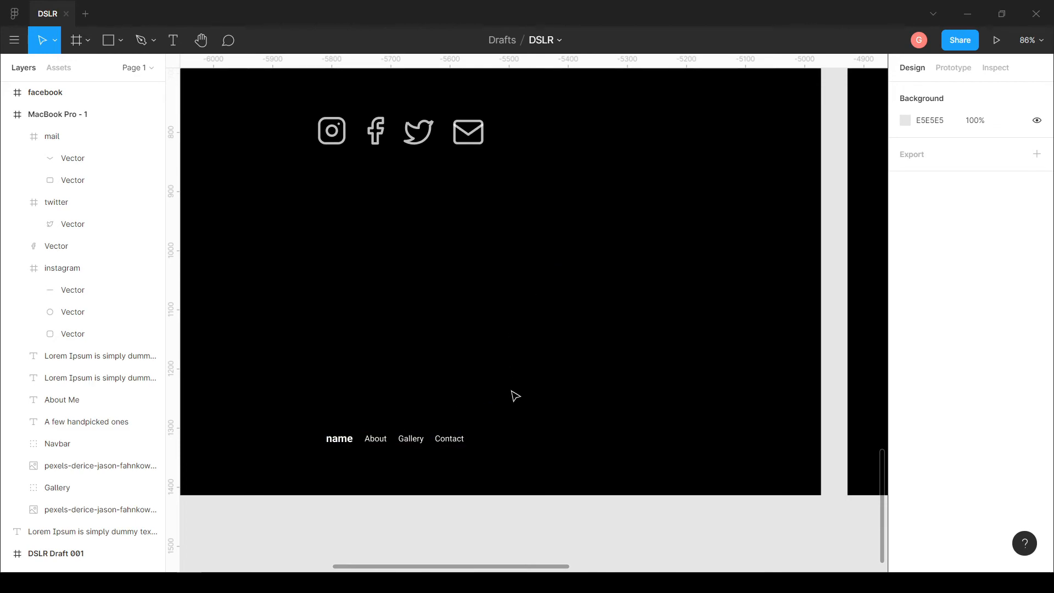
{"action": "scroll", "coordinate": [512, 389], "scroll_direction": "down", "scroll_amount": 6}
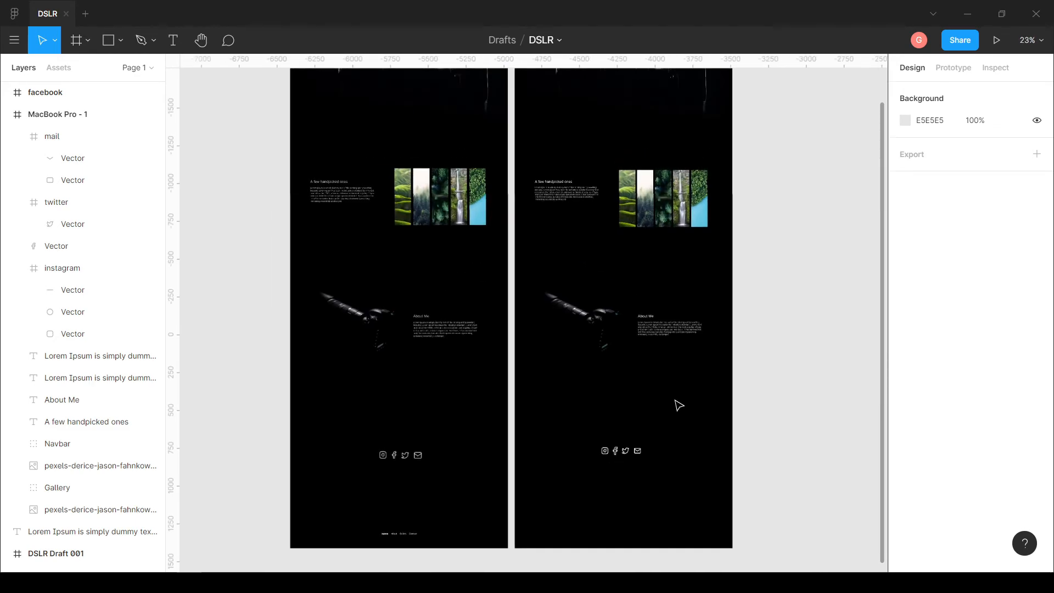
{"action": "scroll", "coordinate": [679, 405], "scroll_direction": "down", "scroll_amount": 2}
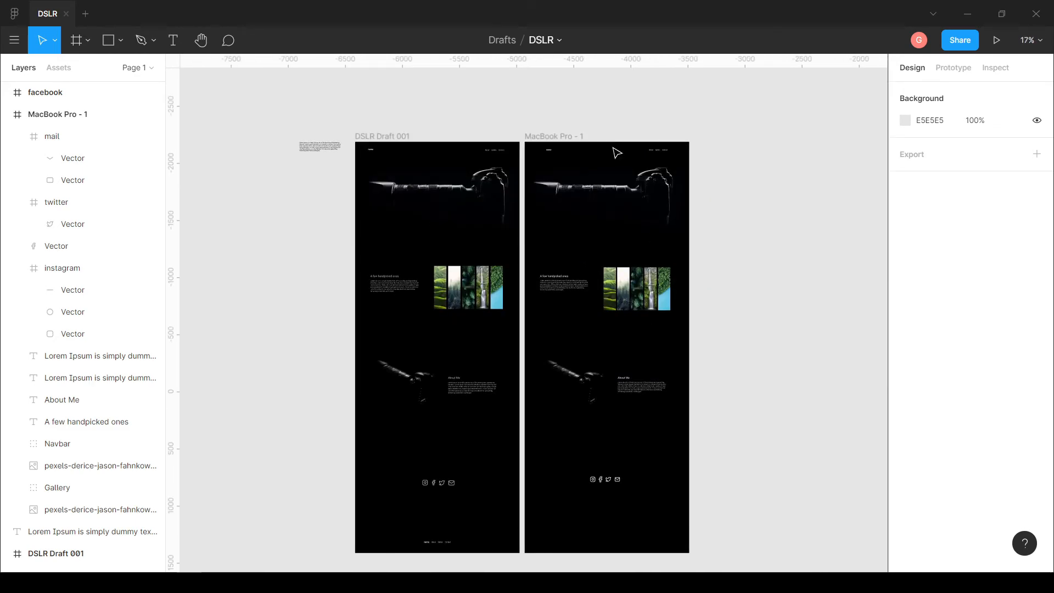
{"action": "left_click", "coordinate": [665, 154]}
{"action": "scroll", "coordinate": [658, 164], "scroll_direction": "up", "scroll_amount": 3}
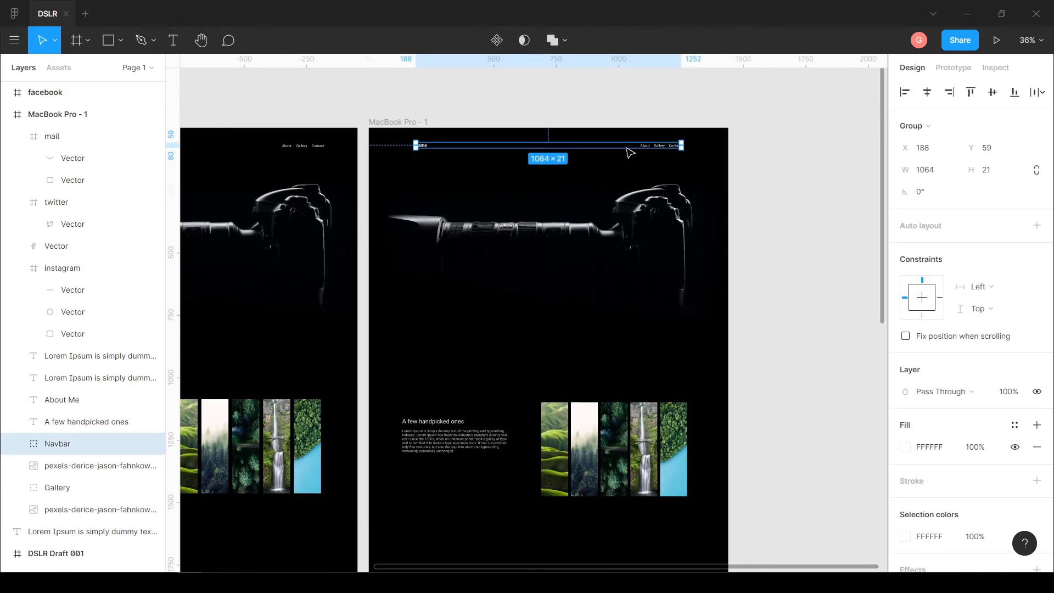
{"action": "key", "text": "alt"}
{"action": "left_click_drag", "start_coordinate": [656, 145], "coordinate": [680, 99]}
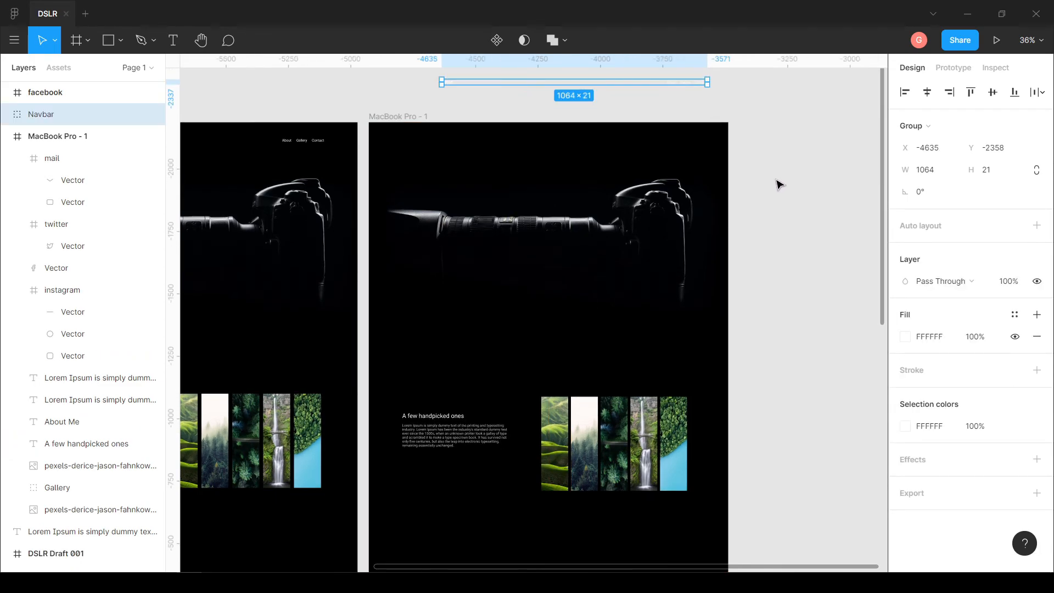
{"action": "key", "text": "ctrl+z"}
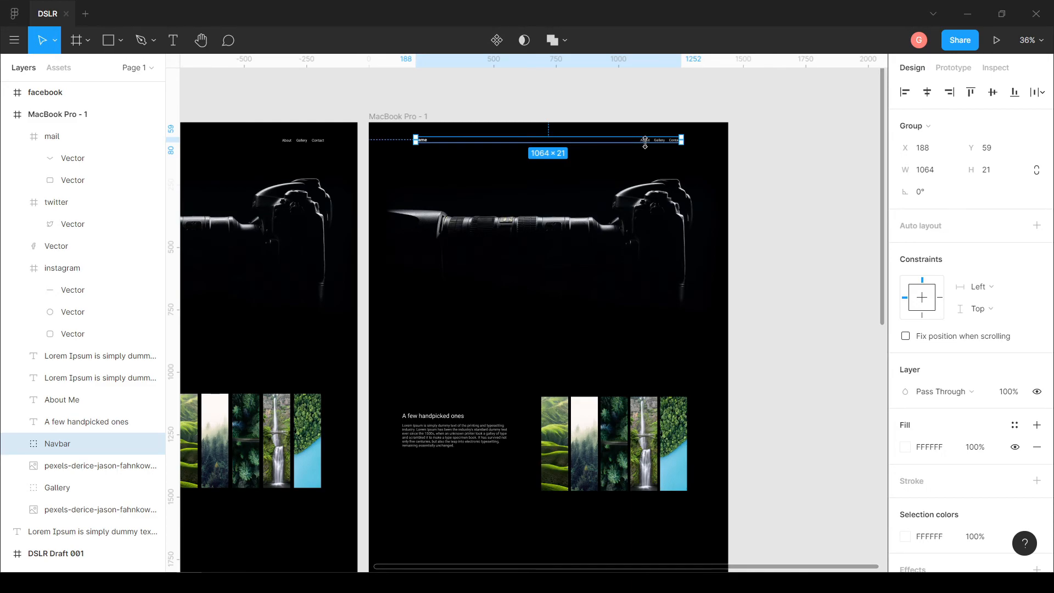
Duplicate the Navbar group and place the copy near the bottom of MacBook Pro - 1, at about X 200, Y 3501
{"action": "key", "text": "alt"}
{"action": "key", "text": "alt"}
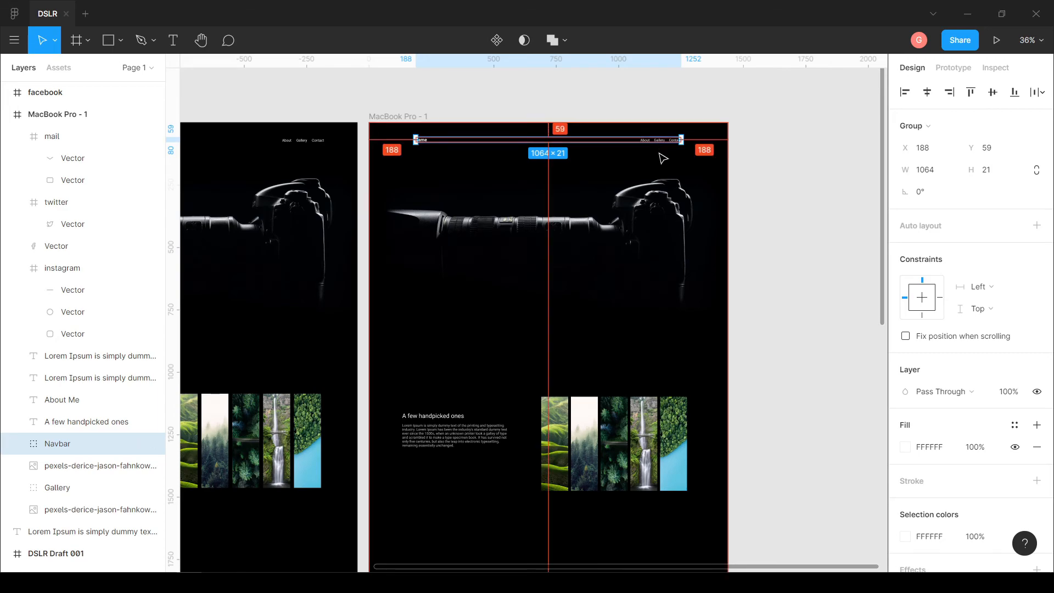
{"action": "key", "text": "alt"}
{"action": "left_click_drag", "start_coordinate": [646, 140], "coordinate": [650, 364]}
{"action": "scroll", "coordinate": [650, 364], "scroll_direction": "down", "scroll_amount": 3}
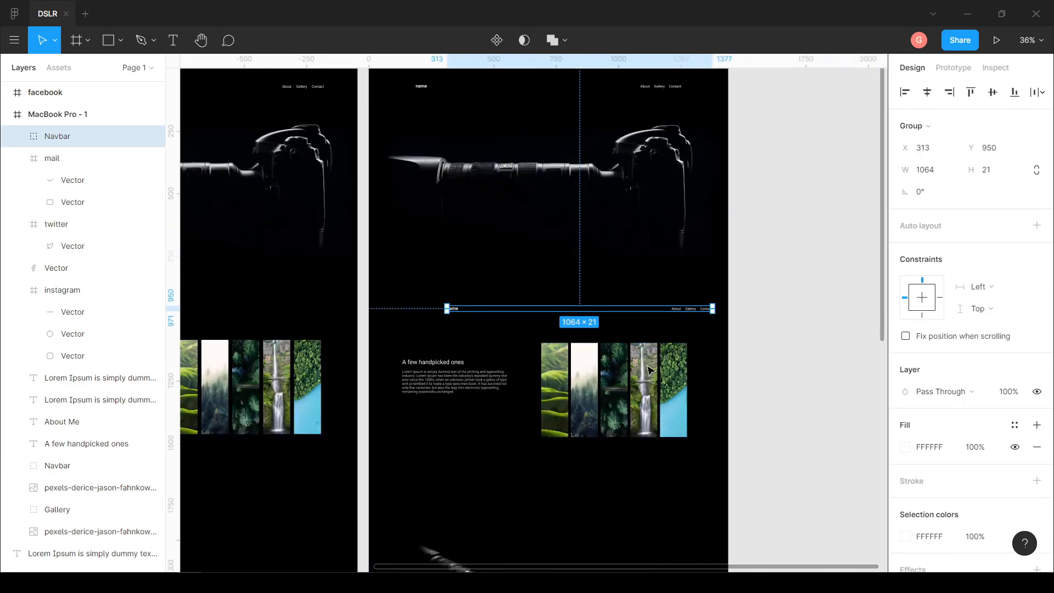
{"action": "scroll", "coordinate": [658, 347], "scroll_direction": "down", "scroll_amount": 5}
{"action": "scroll", "coordinate": [654, 110], "scroll_direction": "up", "scroll_amount": 2}
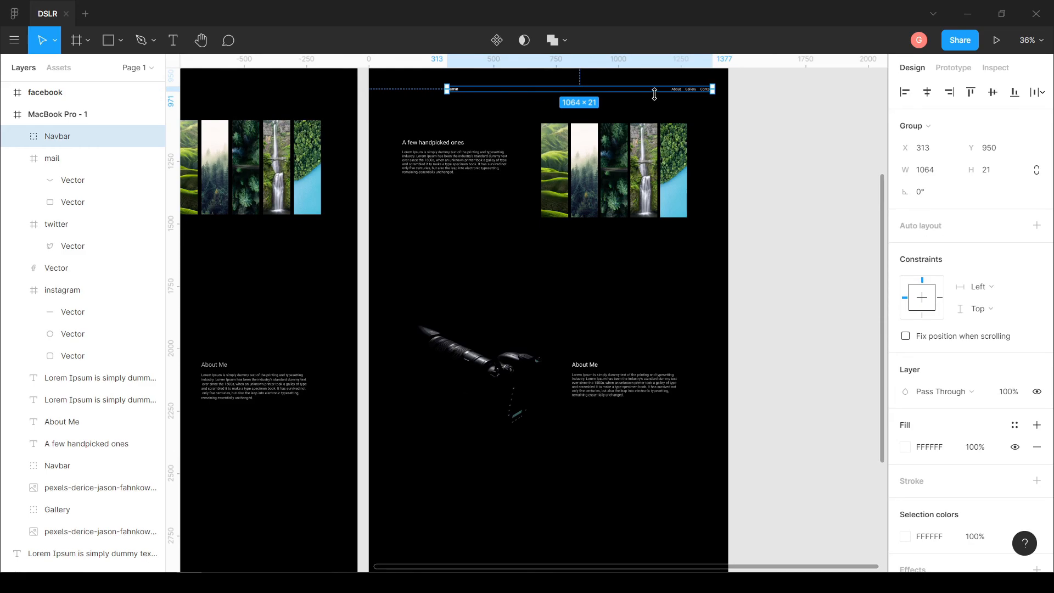
{"action": "left_click_drag", "start_coordinate": [672, 93], "coordinate": [630, 485]}
{"action": "scroll", "coordinate": [636, 478], "scroll_direction": "down", "scroll_amount": 5}
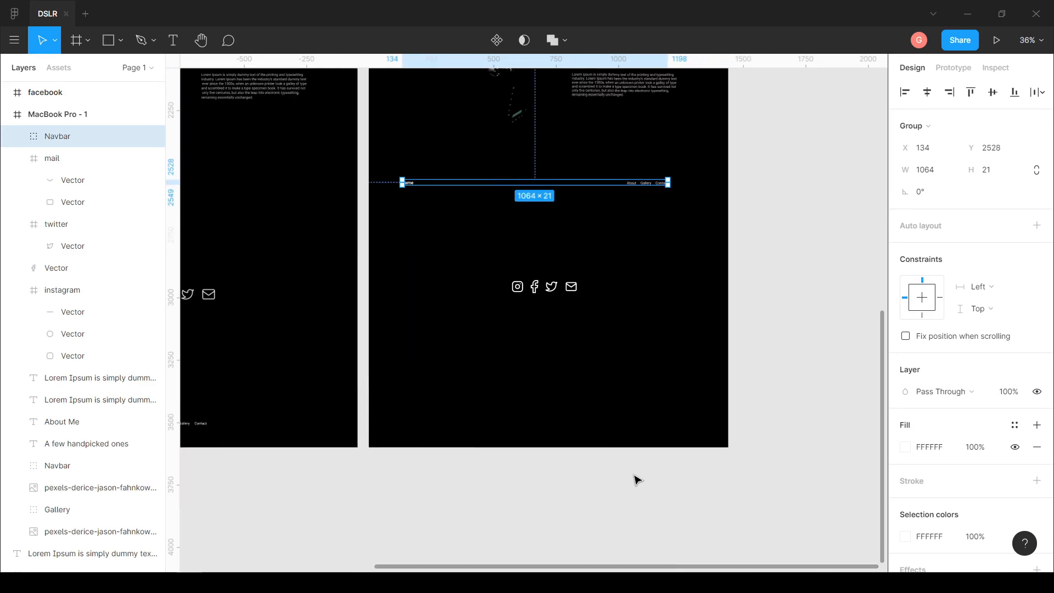
{"action": "left_click_drag", "start_coordinate": [643, 175], "coordinate": [665, 418]}
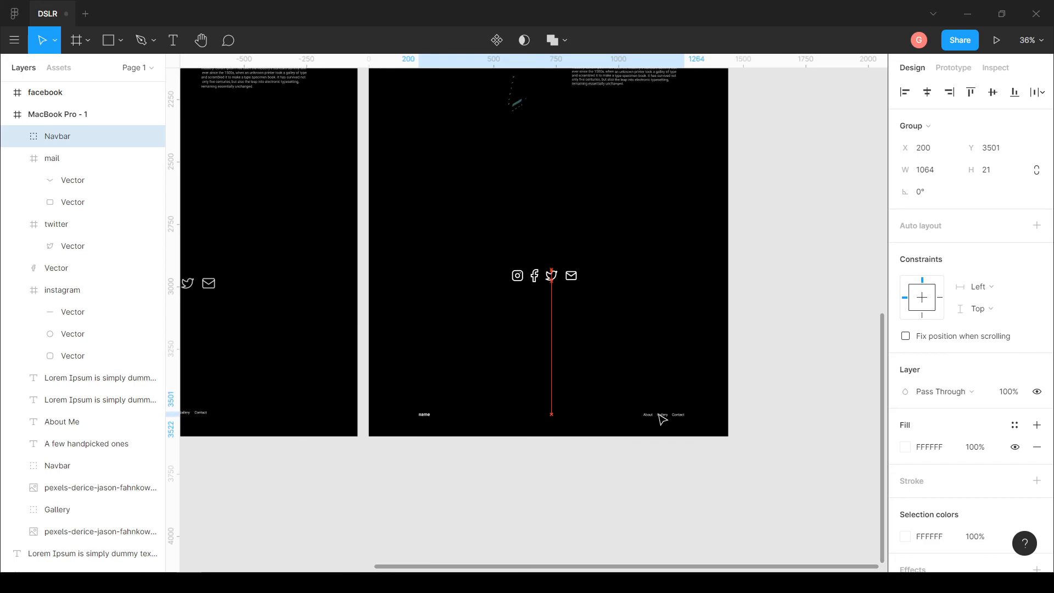
Move the name text in the duplicated Navbar right beside the About link, at about X 1037
{"action": "scroll", "coordinate": [607, 431], "scroll_direction": "up", "scroll_amount": 5}
{"action": "scroll", "coordinate": [647, 435], "scroll_direction": "left", "scroll_amount": 3}
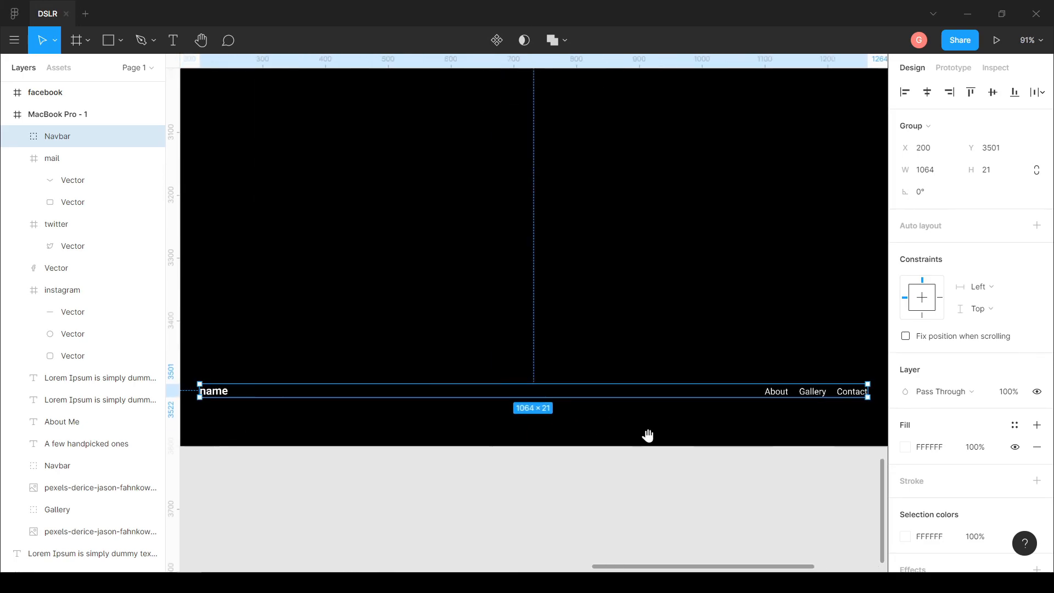
{"action": "scroll", "coordinate": [648, 436], "scroll_direction": "down", "scroll_amount": 2}
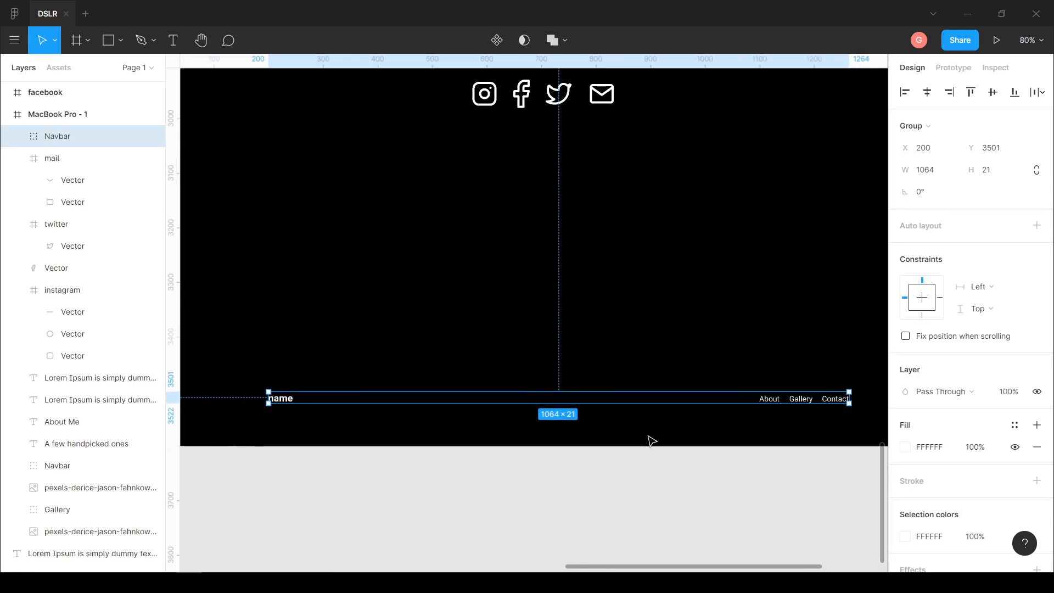
{"action": "double_click", "coordinate": [291, 405]}
{"action": "left_click_drag", "start_coordinate": [281, 402], "coordinate": [742, 406]}
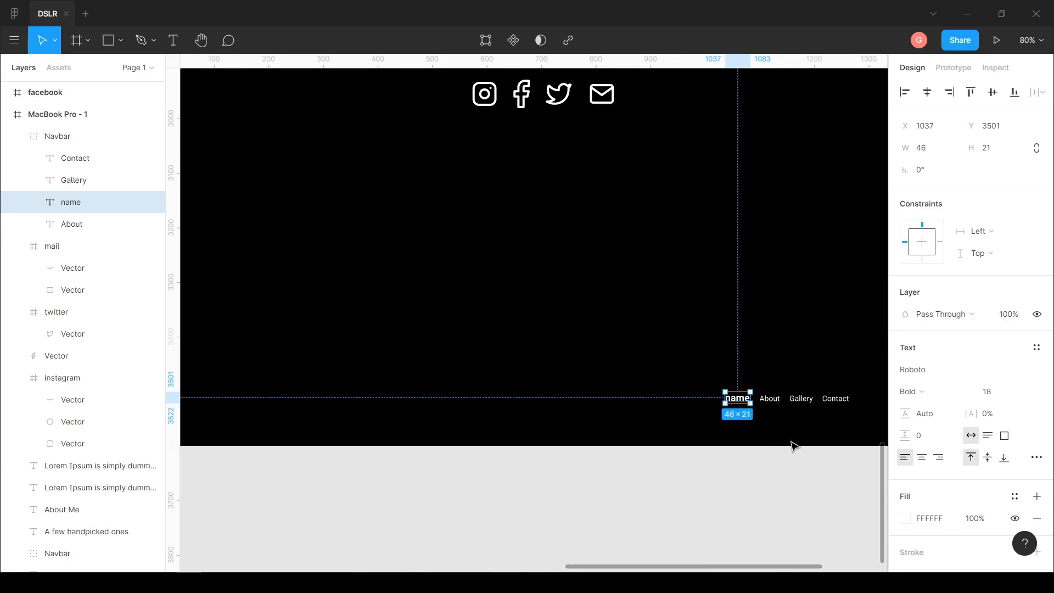
{"action": "scroll", "coordinate": [831, 401], "scroll_direction": "up", "scroll_amount": 5}
{"action": "left_click", "coordinate": [785, 399]}
{"action": "left_click", "coordinate": [754, 403]}
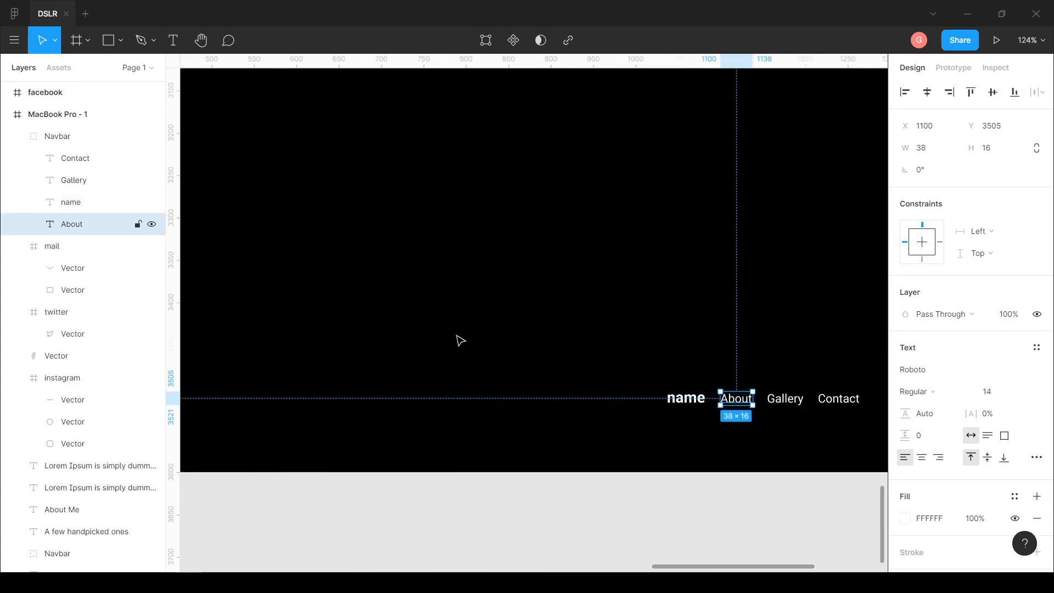
Collapse the duplicated Navbar group and rename it Footer
{"action": "left_click", "coordinate": [55, 136]}
{"action": "left_click", "coordinate": [17, 136]}
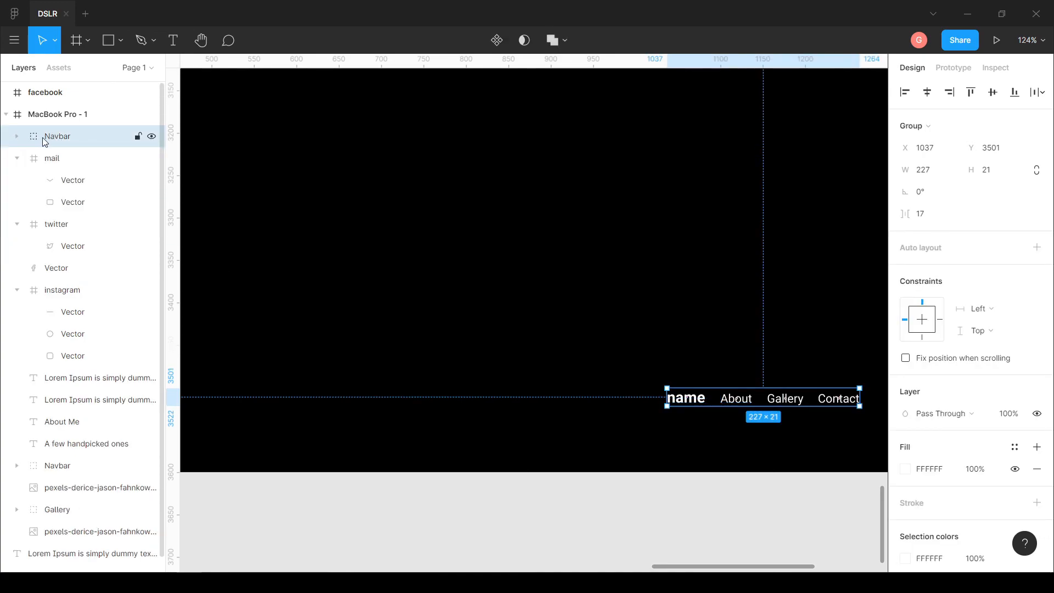
{"action": "double_click", "coordinate": [54, 142]}
{"action": "type", "text": "Footer"}
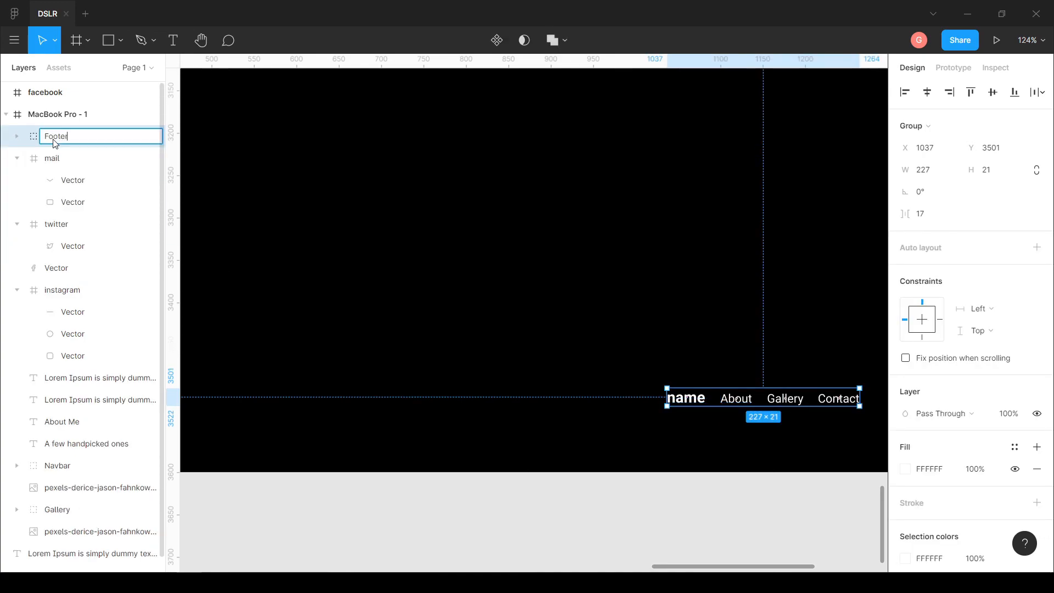
{"action": "left_click", "coordinate": [361, 489]}
{"action": "scroll", "coordinate": [449, 451], "scroll_direction": "down", "scroll_amount": 1}
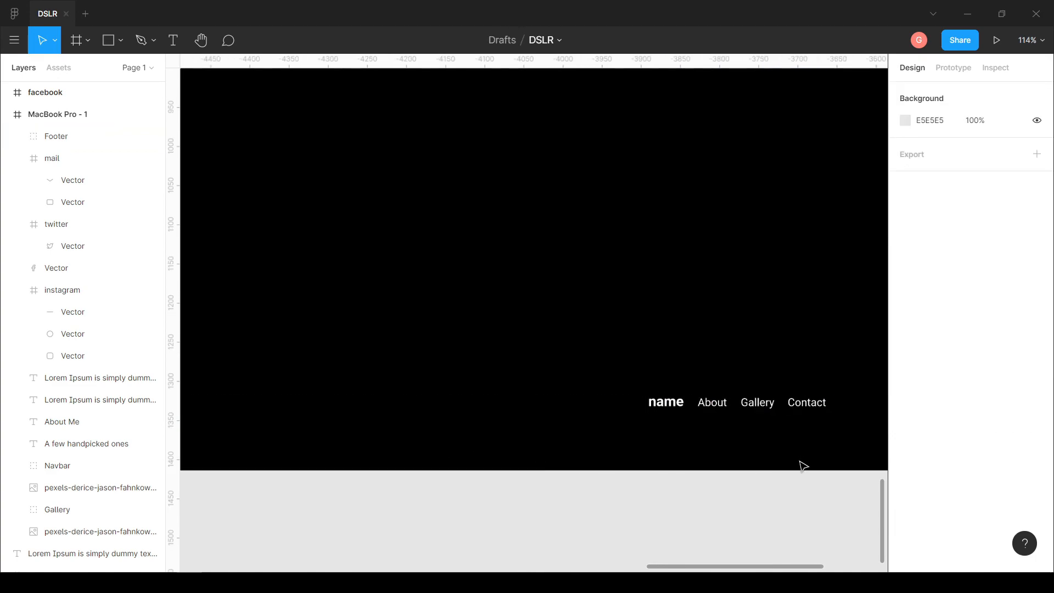
Center the Footer group horizontally in the MacBook Pro - 1 frame
{"action": "left_click", "coordinate": [742, 412]}
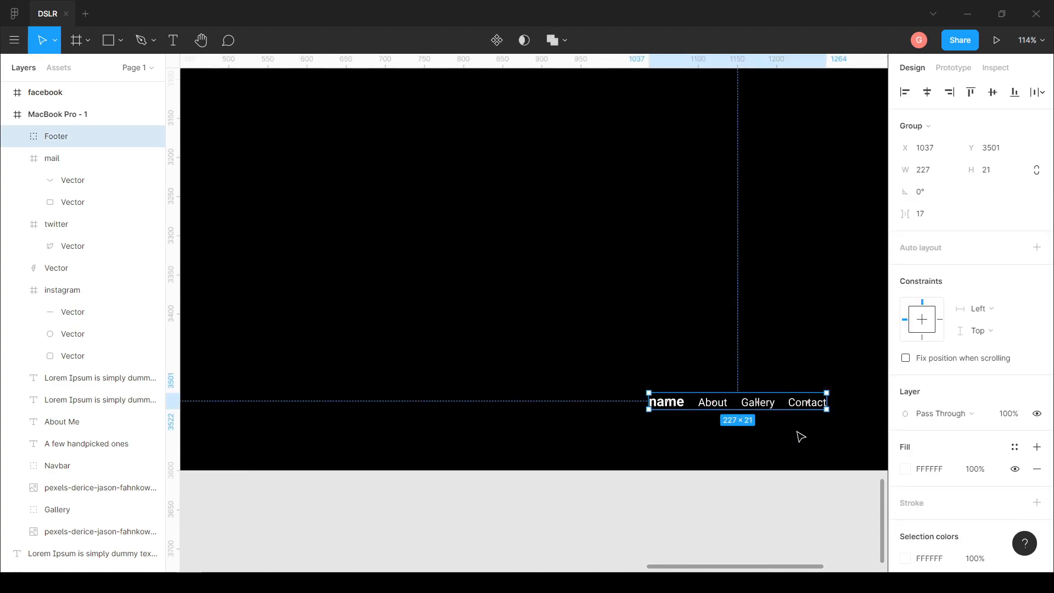
{"action": "left_click", "coordinate": [928, 94]}
{"action": "left_click_drag", "start_coordinate": [538, 505], "coordinate": [726, 511]}
{"action": "scroll", "coordinate": [726, 510], "scroll_direction": "down", "scroll_amount": 6}
Delete the leftover facebook frame outside MacBook Pro - 1 and review the finished page beside DSLR Draft 001
{"action": "left_click", "coordinate": [779, 372]}
{"action": "left_click_drag", "start_coordinate": [776, 373], "coordinate": [628, 444]}
{"action": "scroll", "coordinate": [737, 390], "scroll_direction": "down", "scroll_amount": 3}
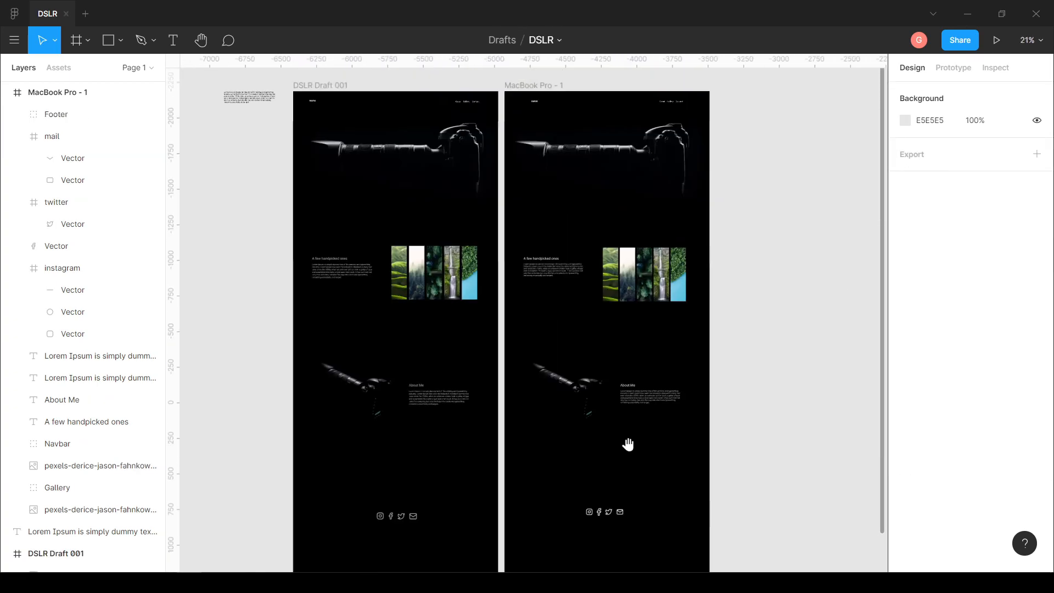
{"action": "scroll", "coordinate": [639, 412], "scroll_direction": "down", "scroll_amount": 1}
{"action": "scroll", "coordinate": [669, 244], "scroll_direction": "down", "scroll_amount": 2}
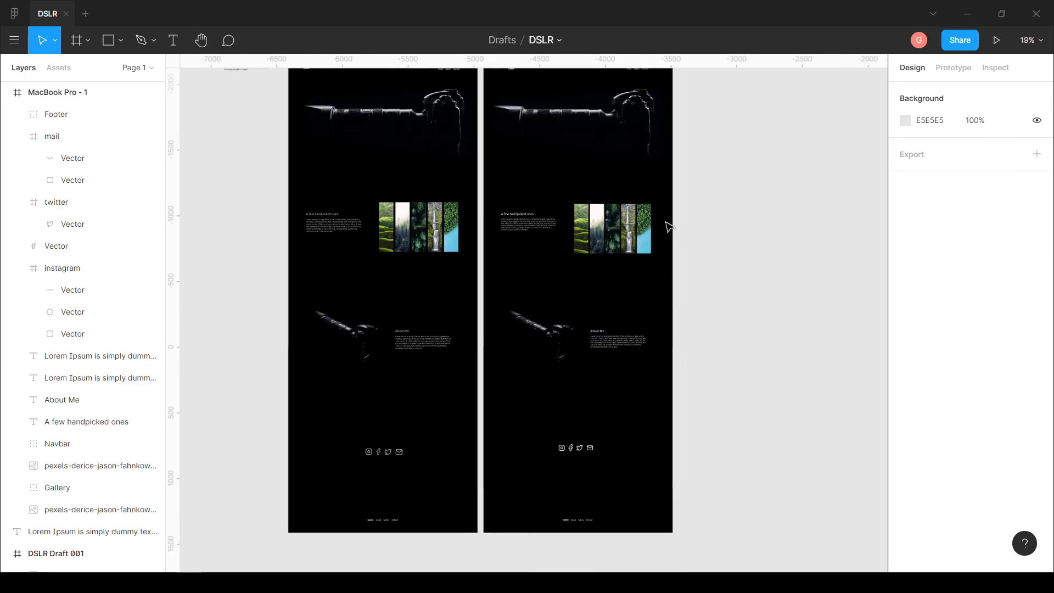
Present the MacBook Pro - 1 page and review it from the navigation and hero image down to the footer
{"action": "scroll", "coordinate": [669, 236], "scroll_direction": "up", "scroll_amount": 2}
{"action": "scroll", "coordinate": [644, 472], "scroll_direction": "down", "scroll_amount": 2}
{"action": "scroll", "coordinate": [638, 519], "scroll_direction": "down", "scroll_amount": 2}
{"action": "scroll", "coordinate": [606, 340], "scroll_direction": "up", "scroll_amount": 5}
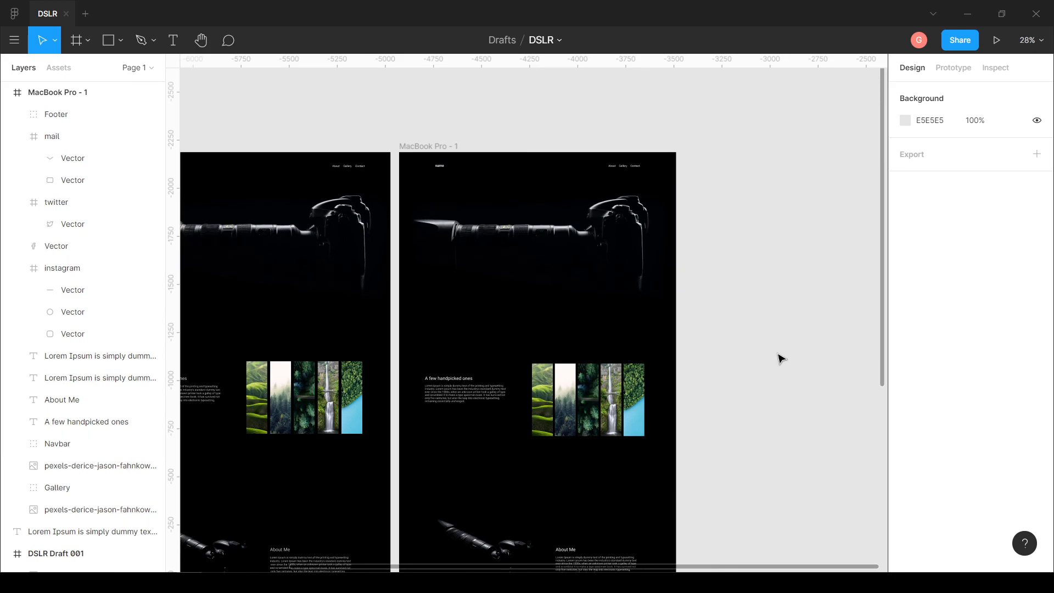
{"action": "scroll", "coordinate": [782, 358], "scroll_direction": "down", "scroll_amount": 1}
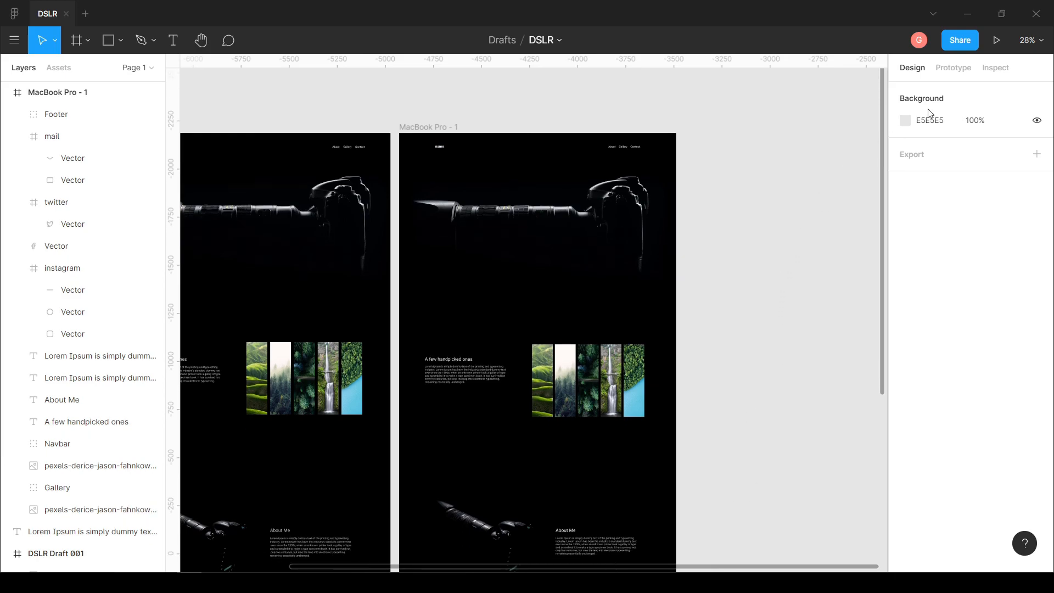
{"action": "left_click", "coordinate": [995, 40]}
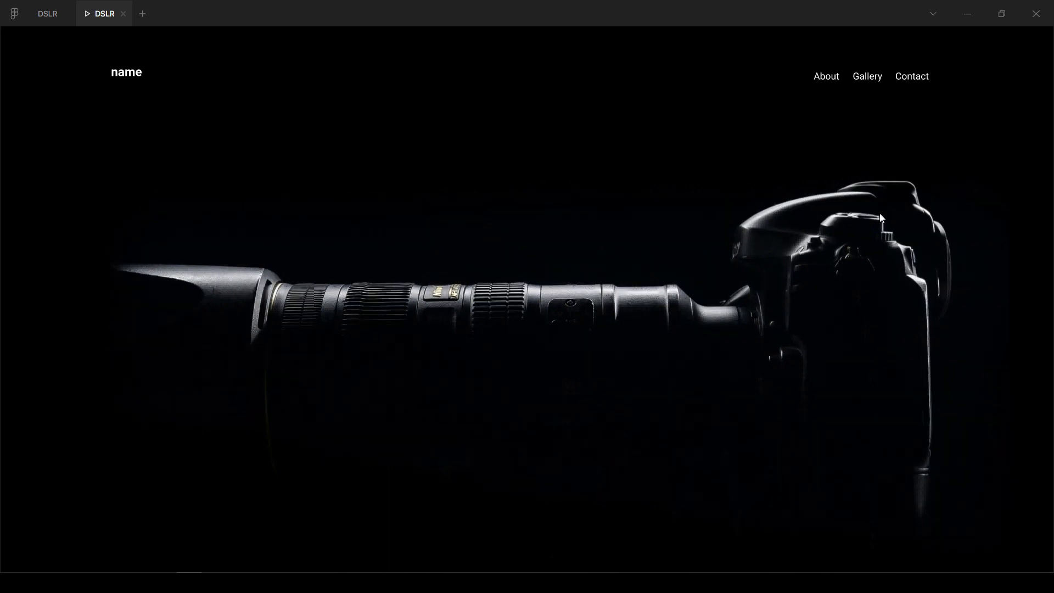
{"action": "scroll", "coordinate": [880, 218], "scroll_direction": "down", "scroll_amount": 2}
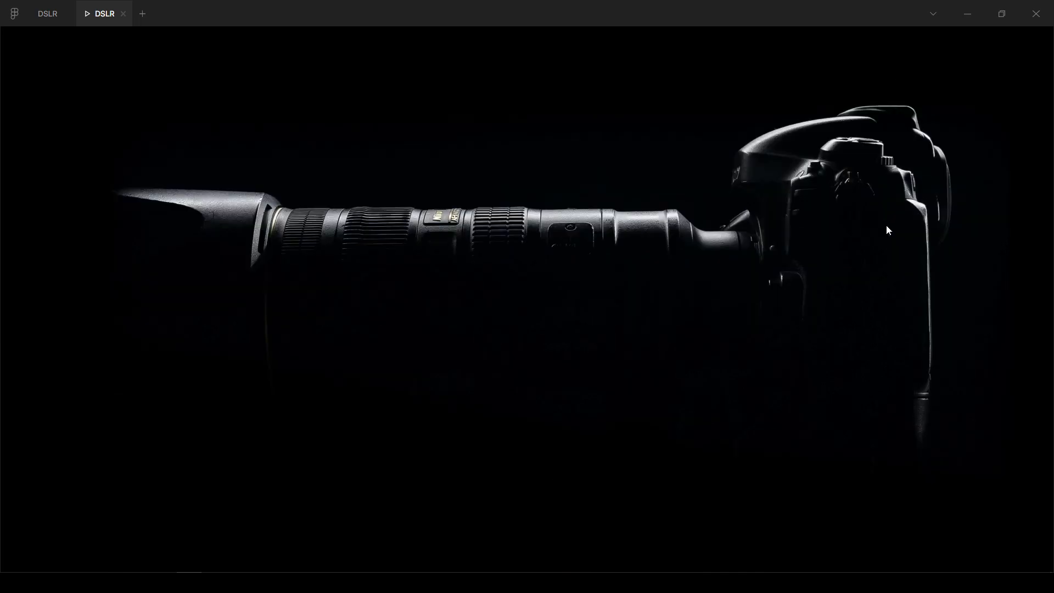
{"action": "scroll", "coordinate": [887, 230], "scroll_direction": "down", "scroll_amount": 3}
{"action": "scroll", "coordinate": [617, 527], "scroll_direction": "down", "scroll_amount": 12}
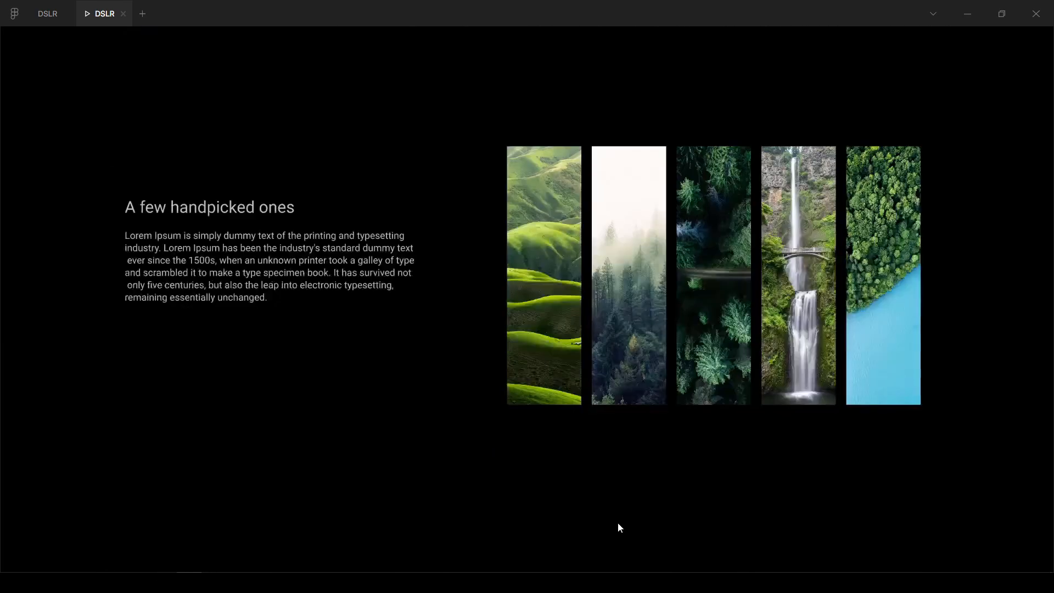
{"action": "scroll", "coordinate": [617, 527], "scroll_direction": "down", "scroll_amount": 8}
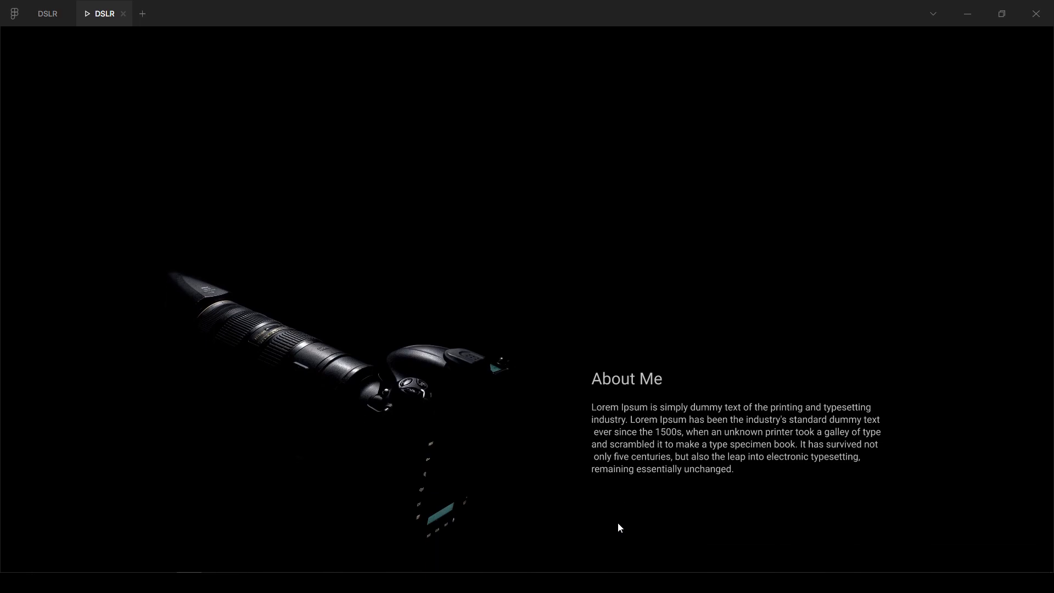
{"action": "scroll", "coordinate": [617, 527], "scroll_direction": "down", "scroll_amount": 10}
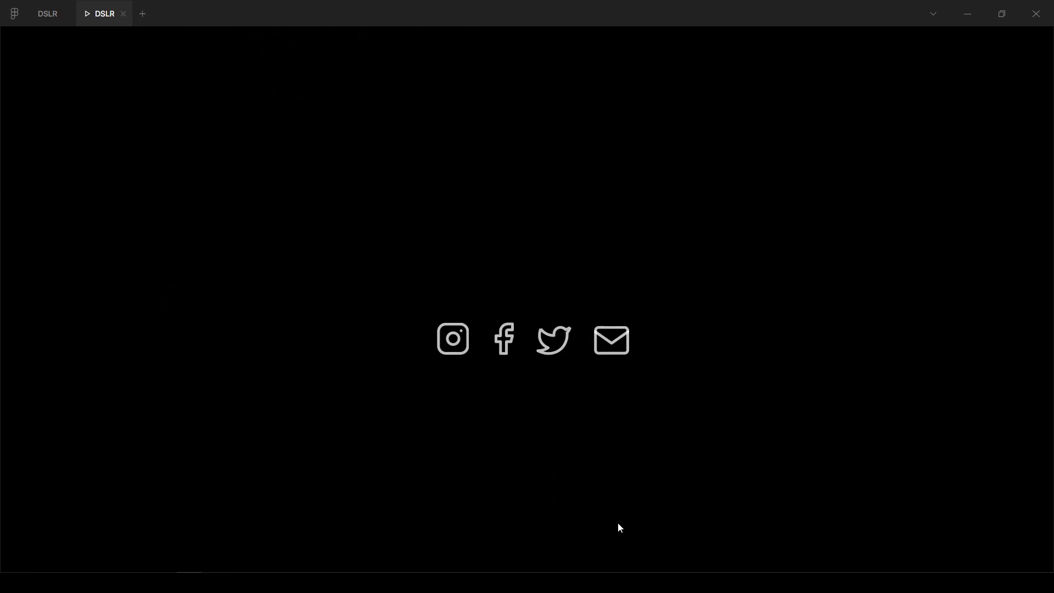
{"action": "scroll", "coordinate": [617, 523], "scroll_direction": "up", "scroll_amount": 2}
{"action": "scroll", "coordinate": [617, 523], "scroll_direction": "down", "scroll_amount": 2}
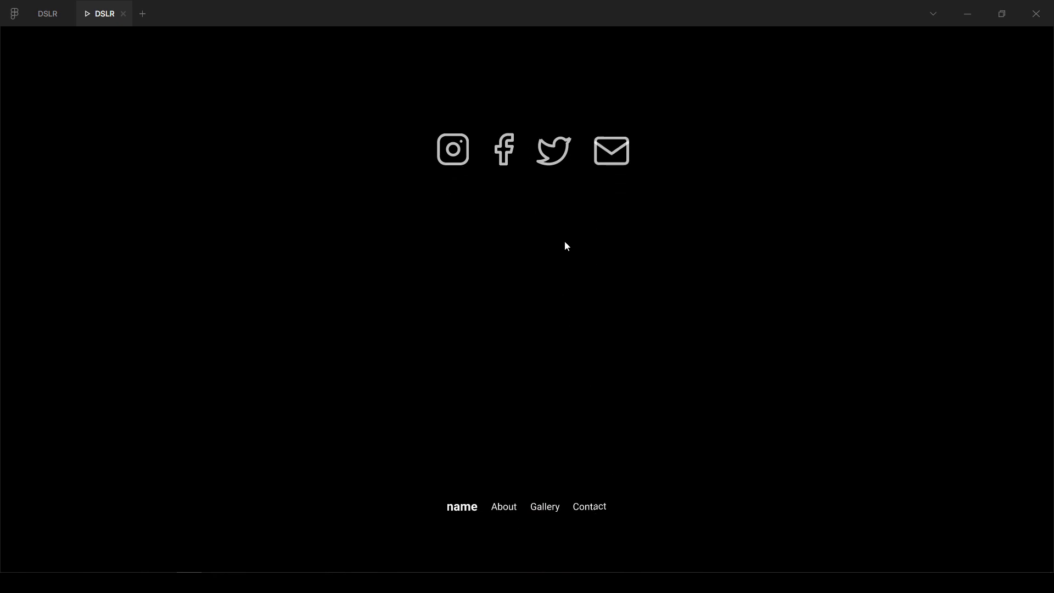
{"action": "scroll", "coordinate": [566, 246], "scroll_direction": "up", "scroll_amount": 15}
{"action": "scroll", "coordinate": [565, 246], "scroll_direction": "up", "scroll_amount": 18}
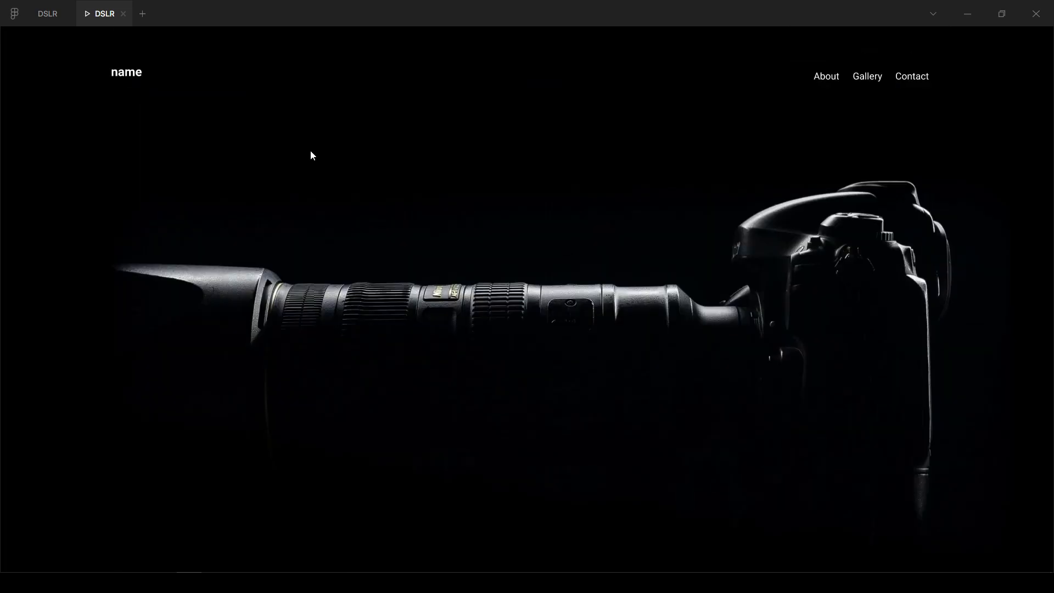
Group the Instagram, Facebook, Twitter and mail icons in MacBook Pro - 1 and center the group horizontally in the frame
{"action": "left_click", "coordinate": [50, 14]}
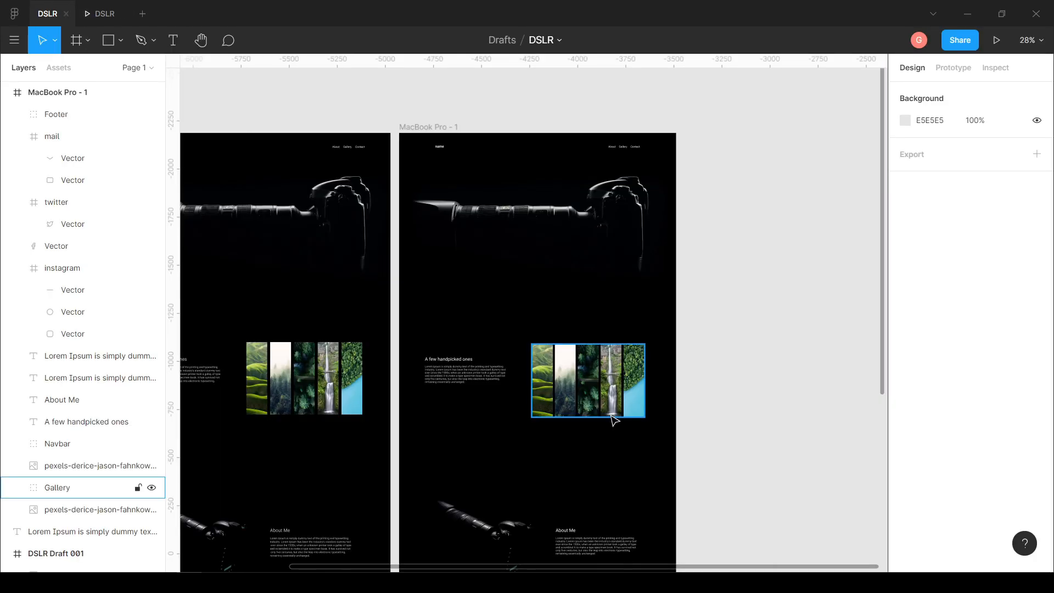
{"action": "scroll", "coordinate": [612, 433], "scroll_direction": "down", "scroll_amount": 10}
{"action": "scroll", "coordinate": [516, 420], "scroll_direction": "up", "scroll_amount": 5}
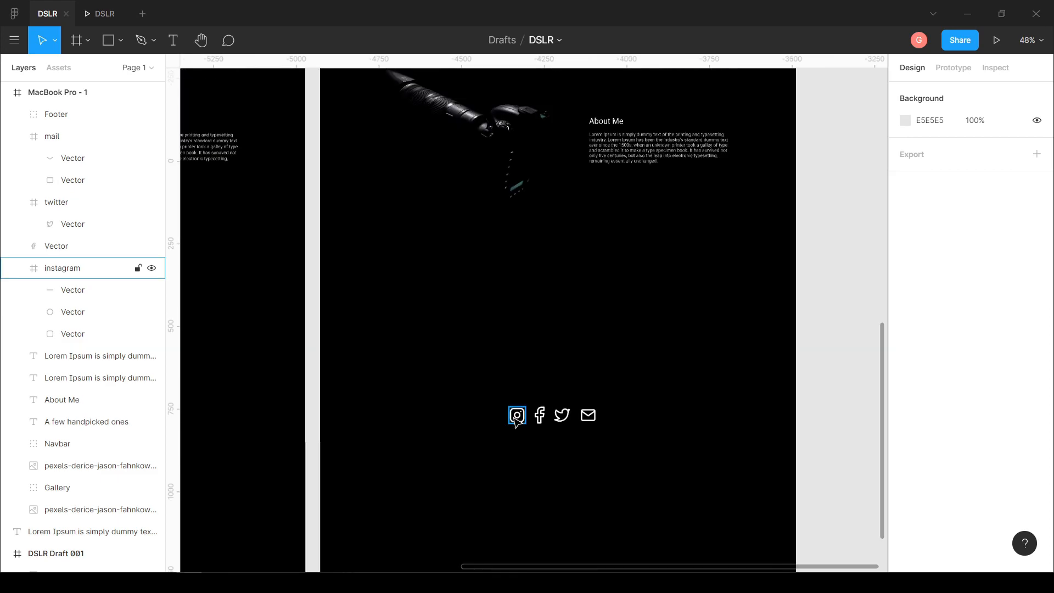
{"action": "left_click", "coordinate": [517, 417]}
{"action": "left_click", "coordinate": [539, 416]}
{"action": "left_click", "coordinate": [561, 415], "text": "shift"}
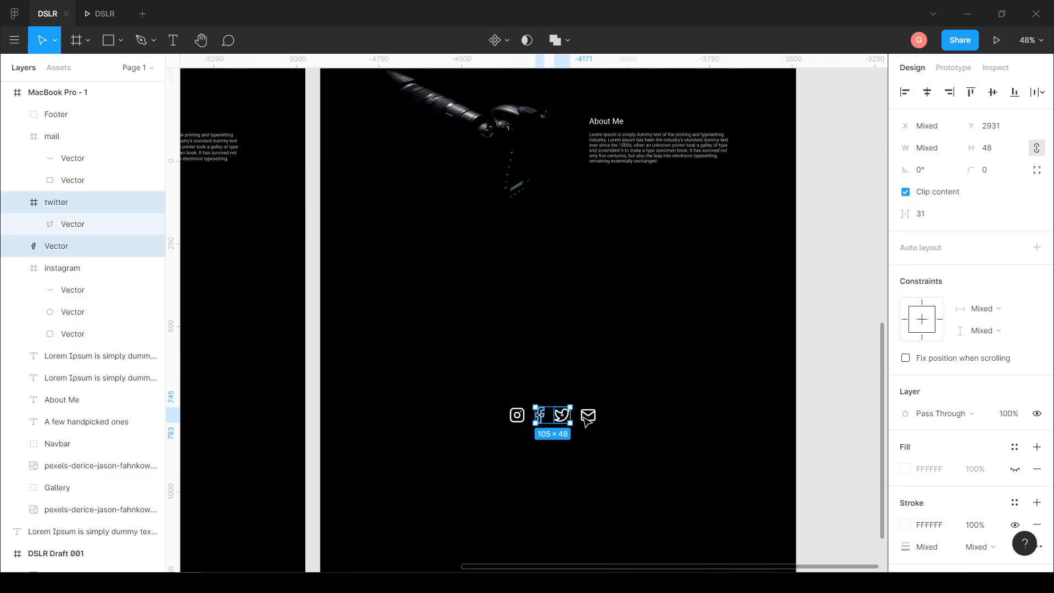
{"action": "left_click", "coordinate": [587, 416], "text": "shift"}
{"action": "left_click", "coordinate": [517, 415], "text": "shift"}
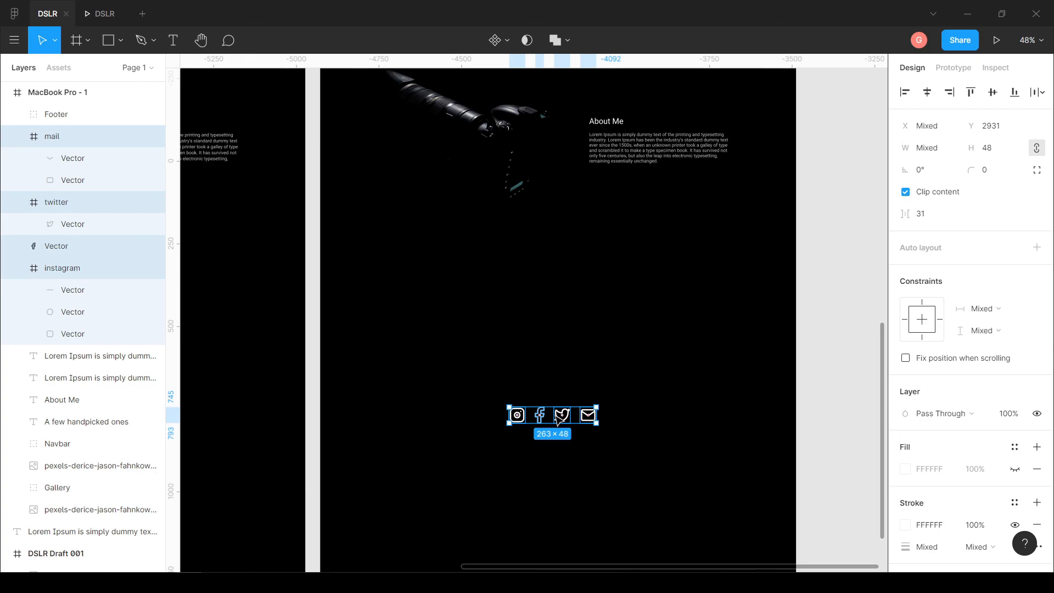
{"action": "key", "text": "ctrl+g"}
{"action": "left_click", "coordinate": [927, 92]}
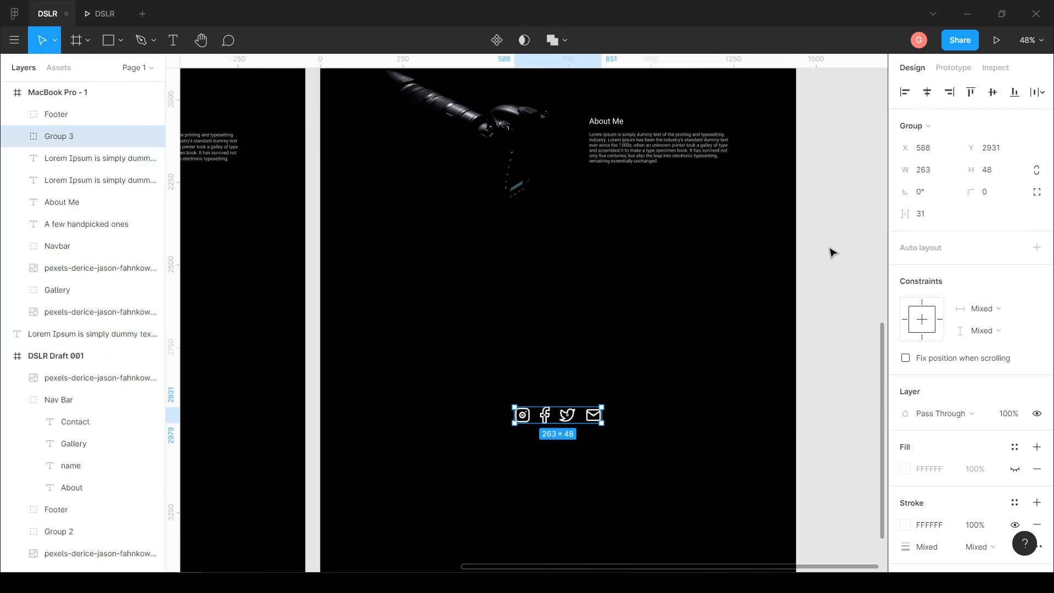
{"action": "left_click", "coordinate": [831, 332]}
Set the stroke opacity of the grouped social icons to 75% at group level
{"action": "scroll", "coordinate": [741, 423], "scroll_direction": "down", "scroll_amount": 3}
{"action": "scroll", "coordinate": [658, 373], "scroll_direction": "up", "scroll_amount": 1}
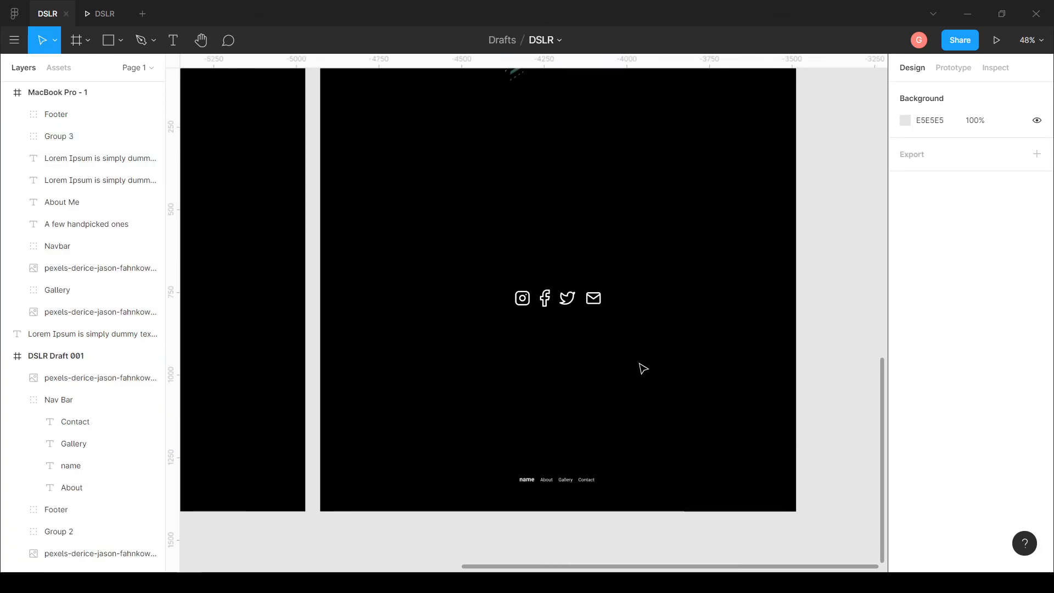
{"action": "scroll", "coordinate": [639, 368], "scroll_direction": "up", "scroll_amount": 2}
{"action": "scroll", "coordinate": [623, 363], "scroll_direction": "down", "scroll_amount": 1, "text": "ctrl"}
{"action": "left_click", "coordinate": [576, 358]}
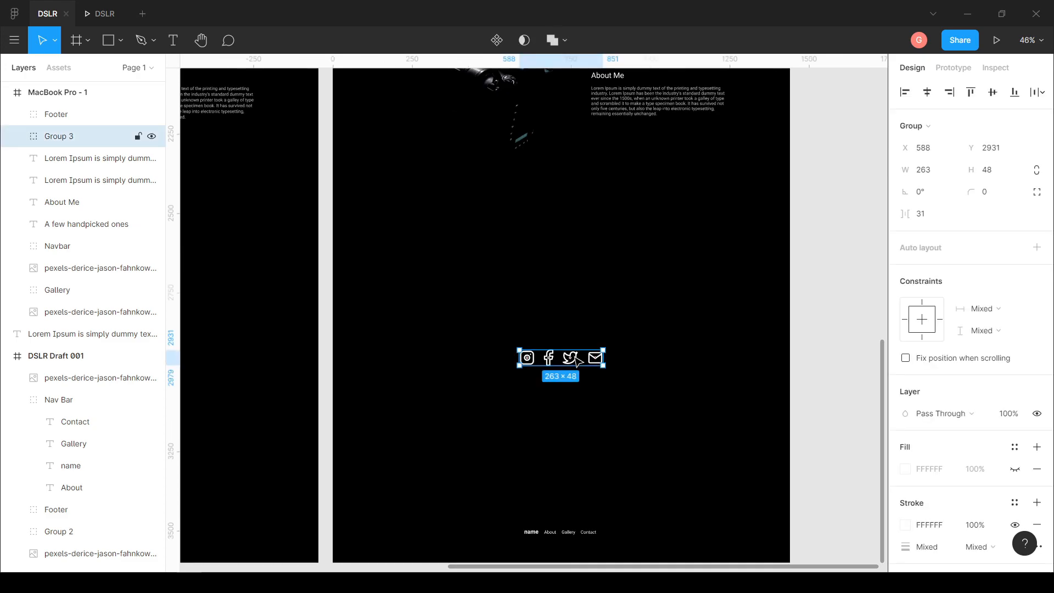
{"action": "scroll", "coordinate": [981, 477], "scroll_direction": "down", "scroll_amount": 3}
{"action": "left_click", "coordinate": [984, 388]}
{"action": "type", "text": "75"}
{"action": "left_click", "coordinate": [748, 381]}
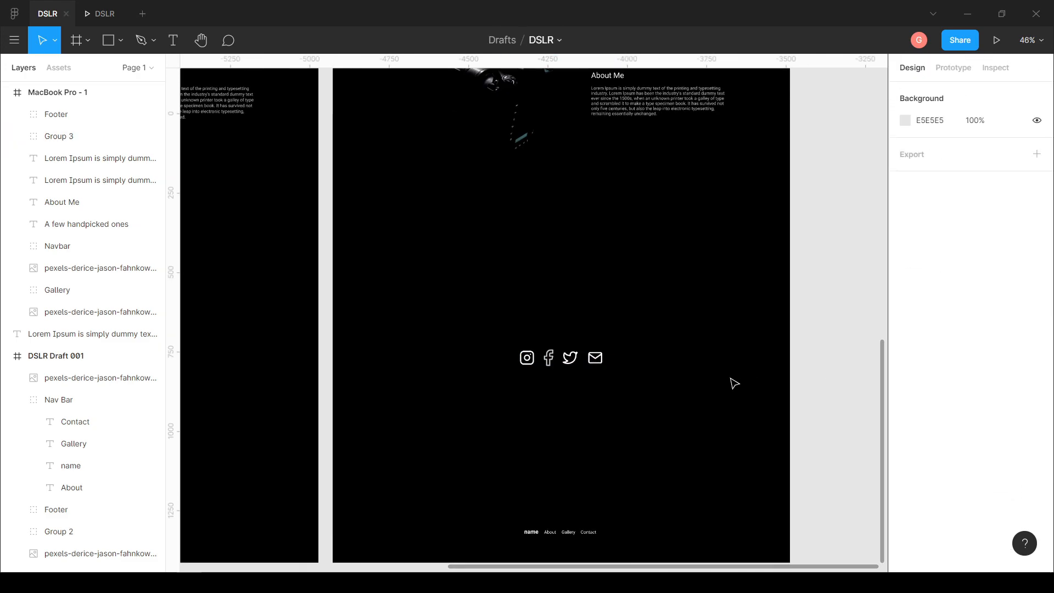
Set the stroke opacity of the vectors inside the mail and twitter icons to 75%
{"action": "scroll", "coordinate": [565, 376], "scroll_direction": "up", "scroll_amount": 5, "text": "ctrl"}
{"action": "left_click", "coordinate": [576, 351]}
{"action": "left_click", "coordinate": [22, 136]}
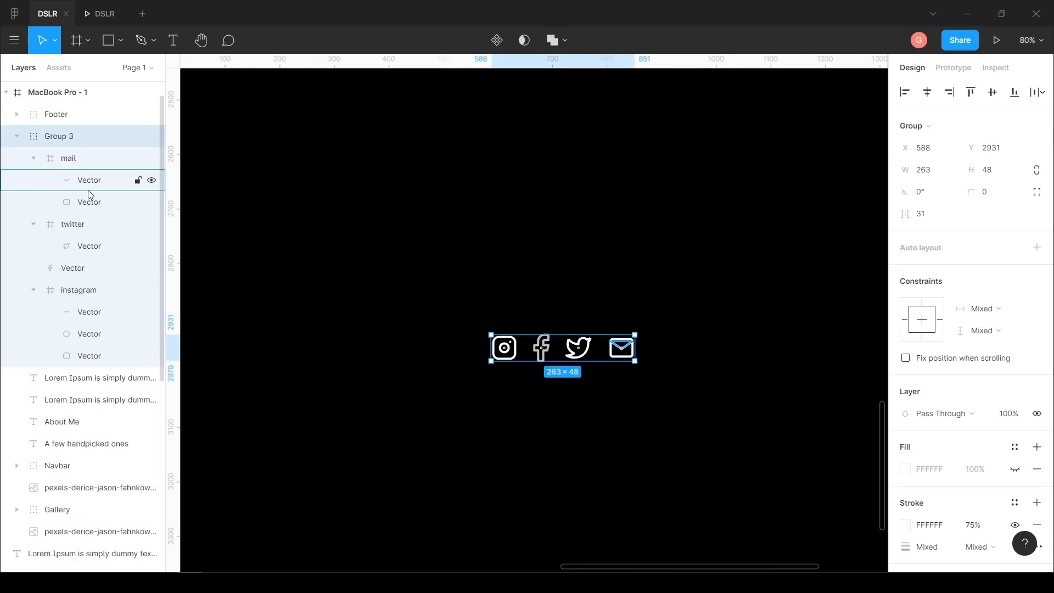
{"action": "left_click", "coordinate": [88, 180]}
{"action": "left_click", "coordinate": [87, 202], "text": "shift"}
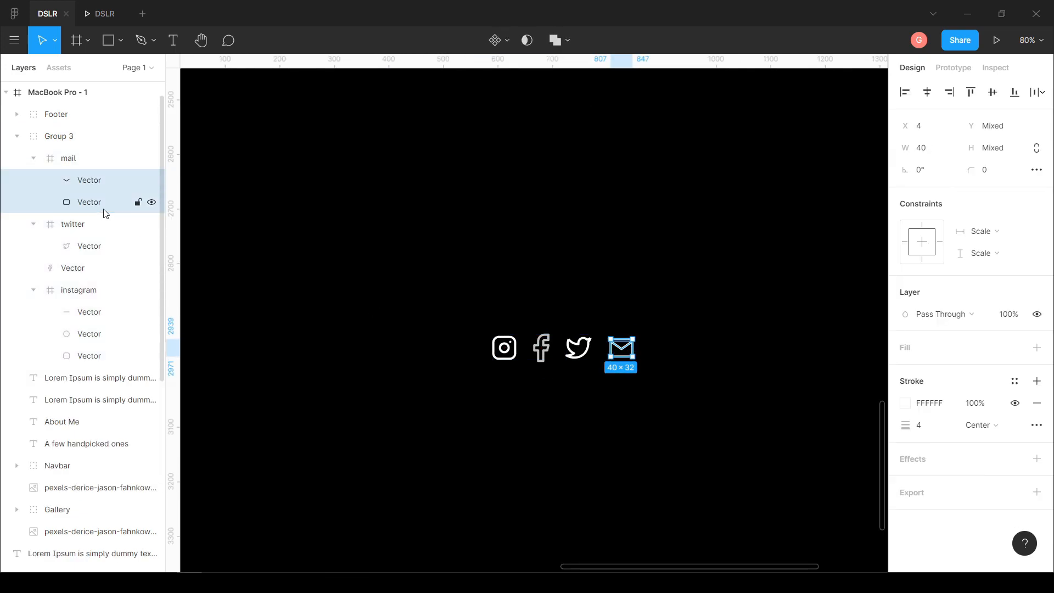
{"action": "left_click", "coordinate": [79, 247]}
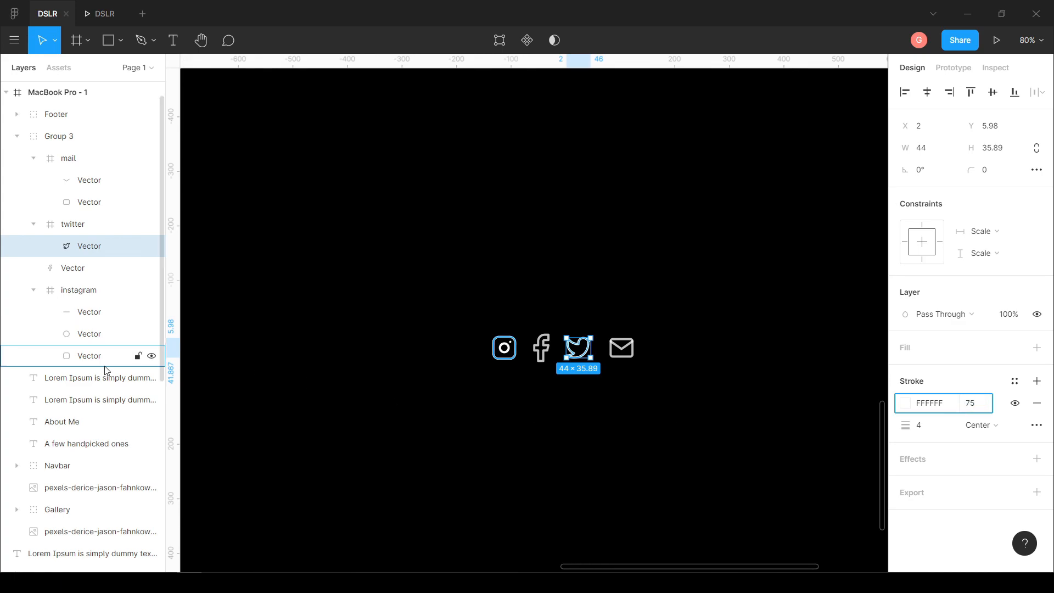
Set the stroke opacity of the three Instagram icon vectors to 75% and collapse the social icon group
{"action": "left_click", "coordinate": [88, 312]}
{"action": "left_click", "coordinate": [104, 334], "text": "shift"}
{"action": "left_click", "coordinate": [104, 354], "text": "shift"}
{"action": "left_click", "coordinate": [974, 405]}
{"action": "type", "text": "75"}
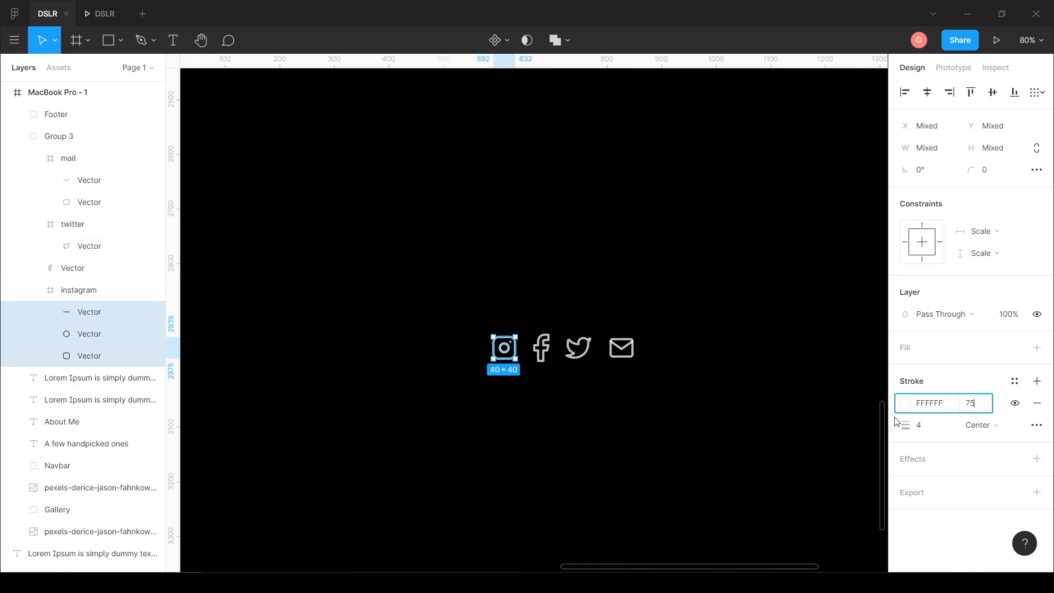
{"action": "left_click", "coordinate": [8, 113]}
{"action": "left_click", "coordinate": [16, 136]}
Review the finished MacBook Pro - 1 page from the footer up to the navigation, beside DSLR Draft 001
{"action": "scroll", "coordinate": [574, 289], "scroll_direction": "down", "scroll_amount": 5}
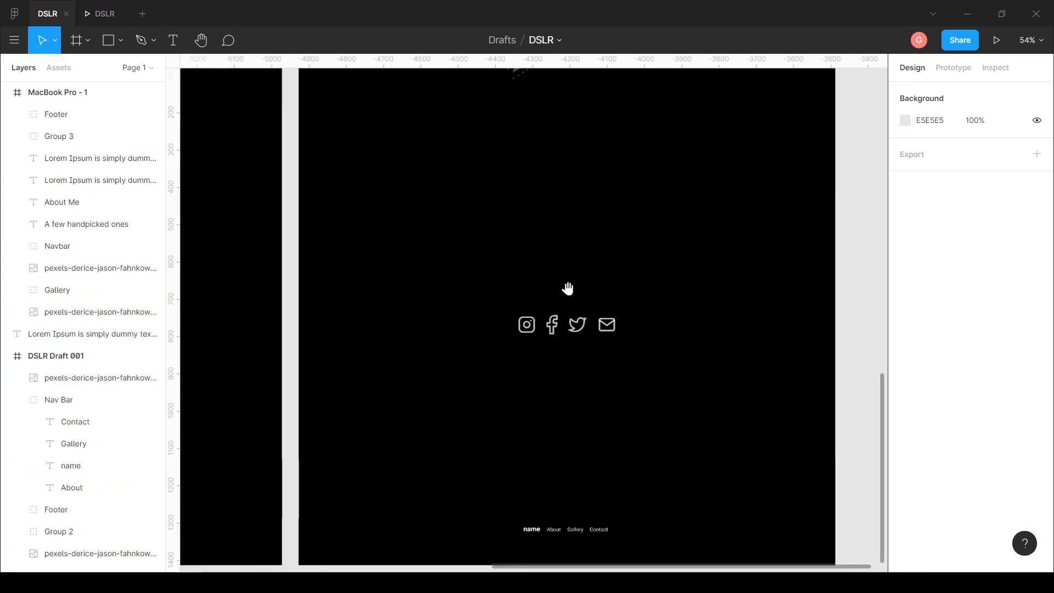
{"action": "left_click_drag", "start_coordinate": [574, 289], "coordinate": [508, 304]}
{"action": "scroll", "coordinate": [576, 247], "scroll_direction": "down", "scroll_amount": 1}
{"action": "left_click_drag", "start_coordinate": [573, 240], "coordinate": [603, 303]}
{"action": "scroll", "coordinate": [606, 302], "scroll_direction": "down", "scroll_amount": 5}
{"action": "left_click_drag", "start_coordinate": [631, 137], "coordinate": [729, 312]}
{"action": "scroll", "coordinate": [729, 312], "scroll_direction": "up", "scroll_amount": 2}
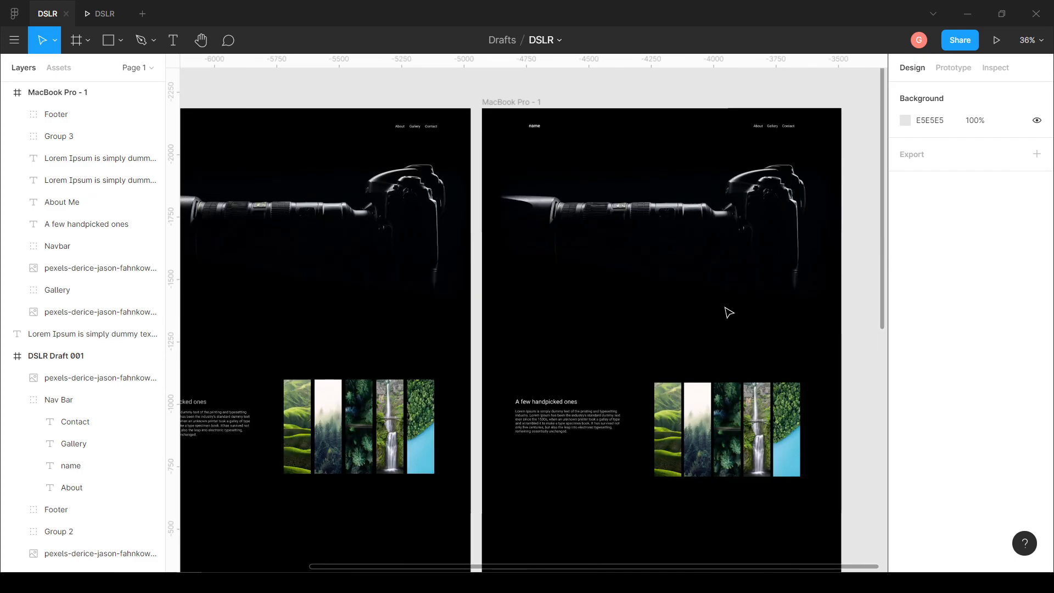